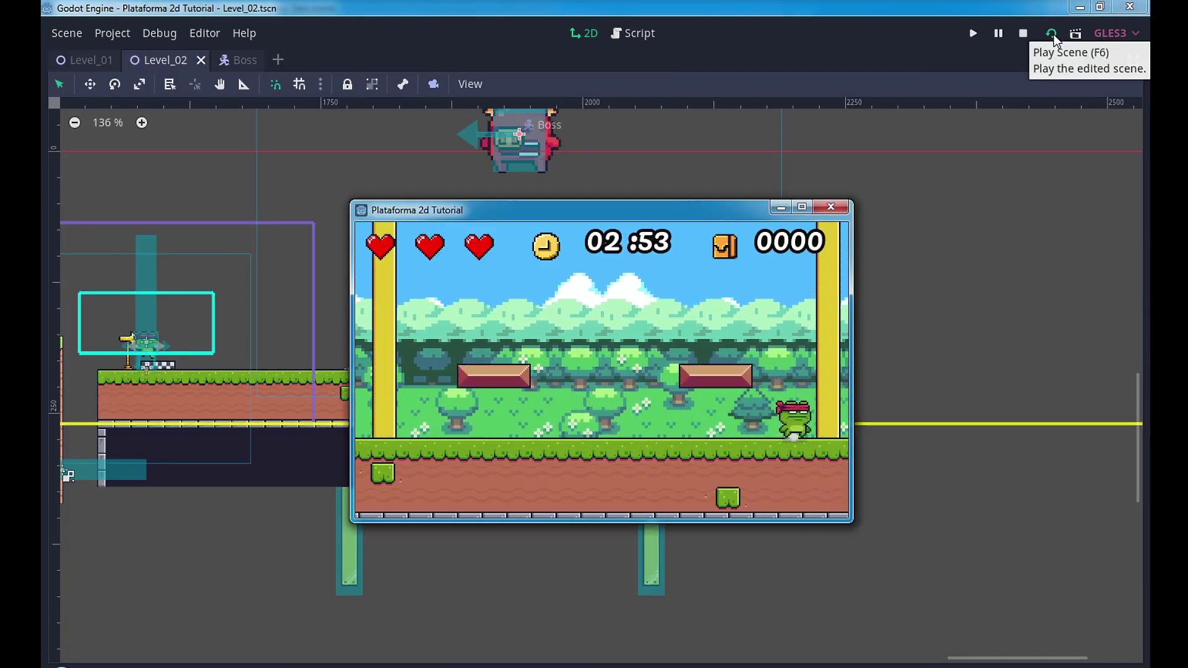
Jump the frog across the platforms in Level_02, leaping over the boss
{"action": "key", "text": "space"}
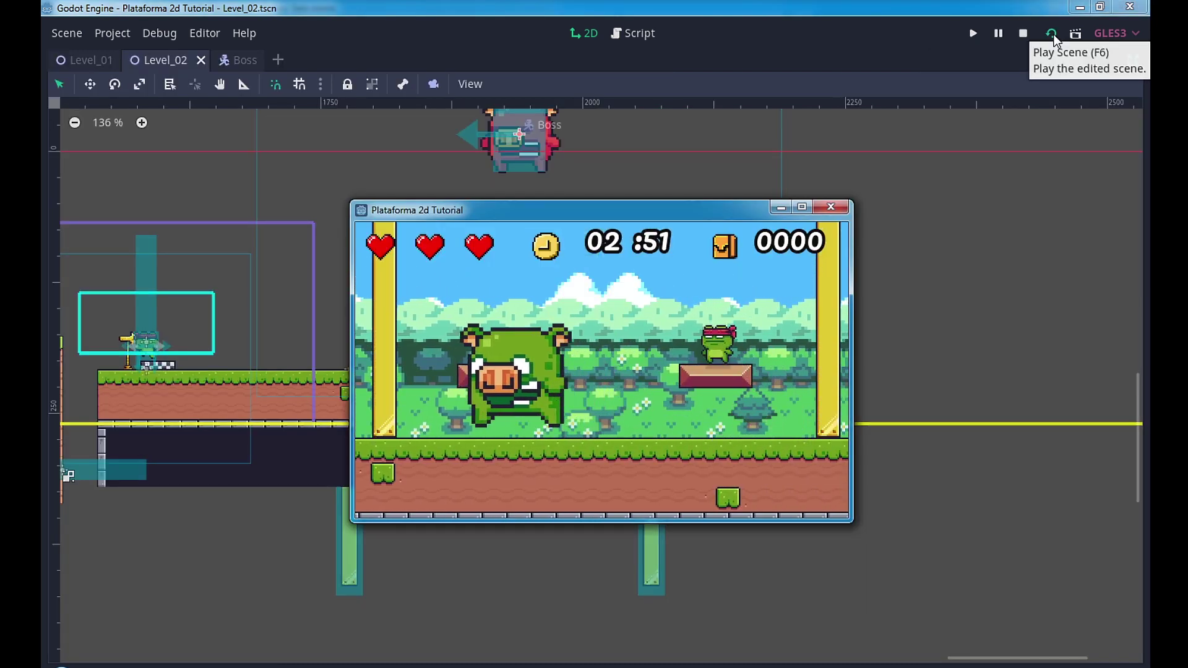
{"action": "key", "text": "space"}
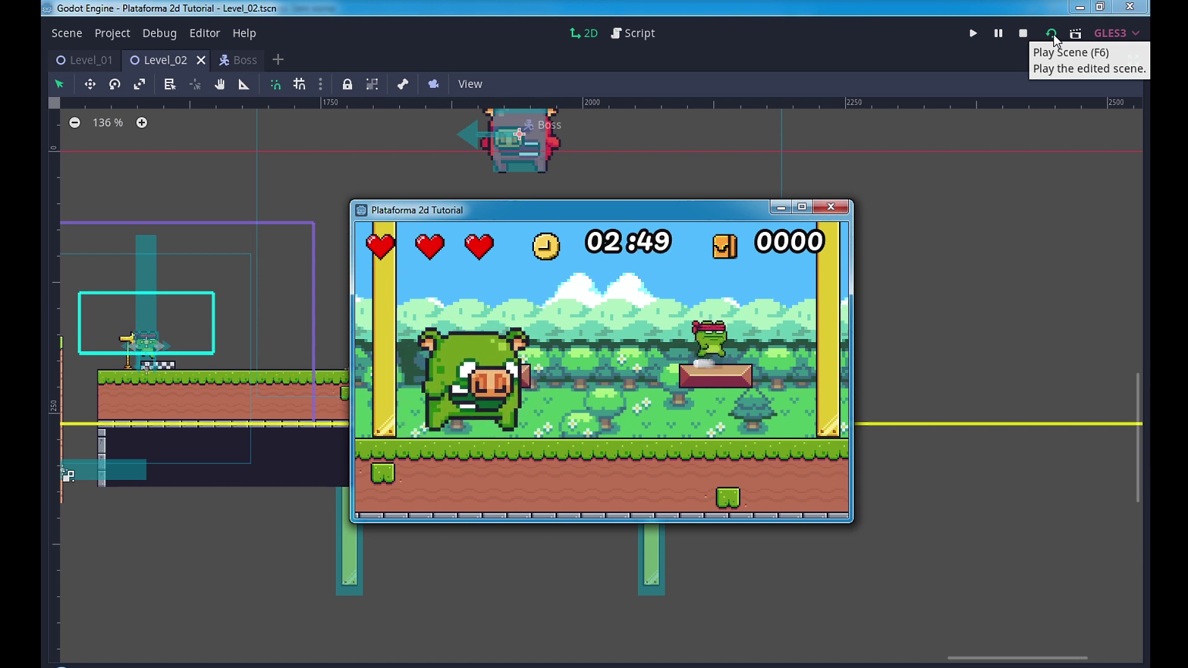
{"action": "key", "text": "Left"}
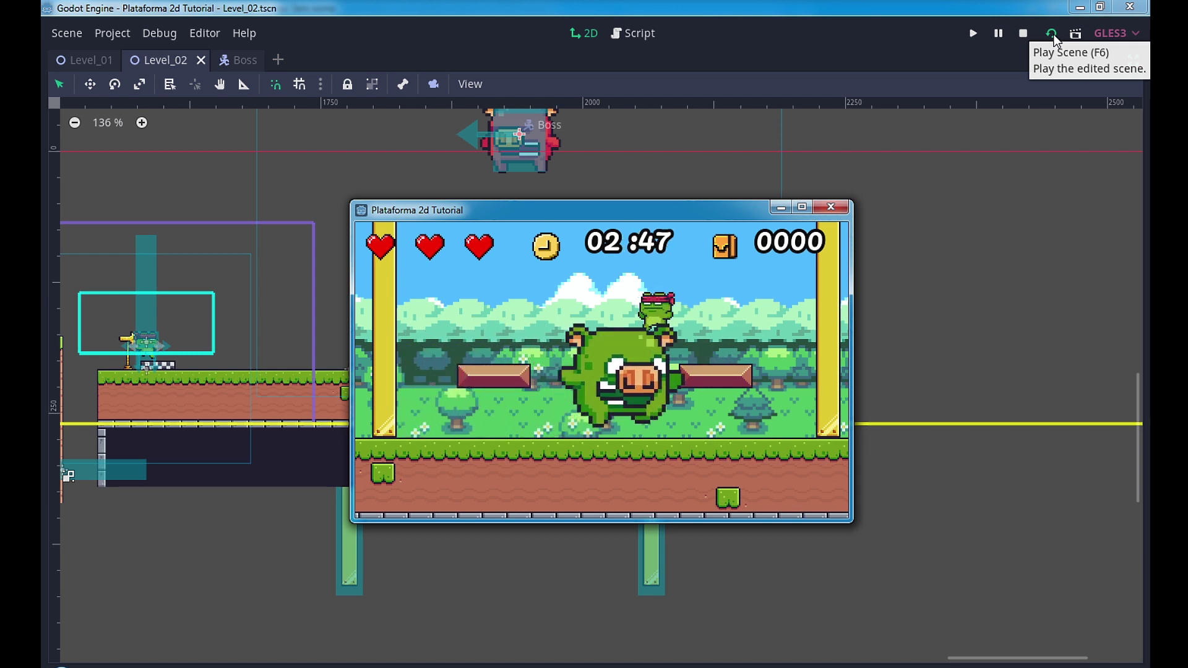
{"action": "key", "text": "space"}
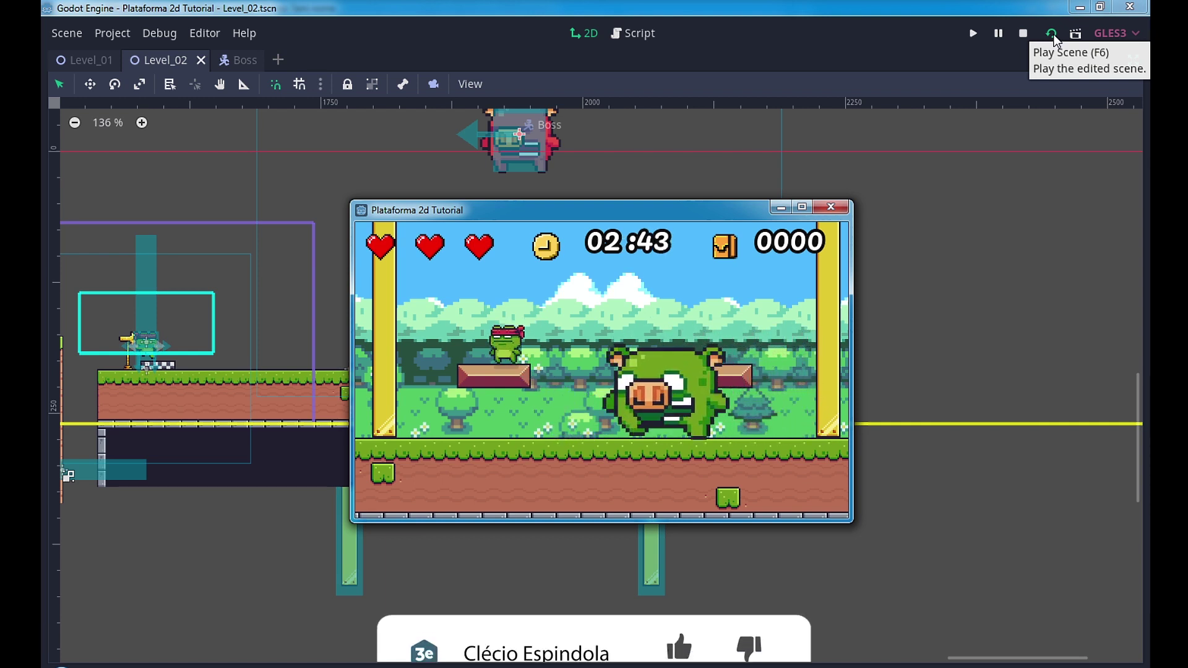
{"action": "key", "text": "space"}
{"action": "key", "text": "Right"}
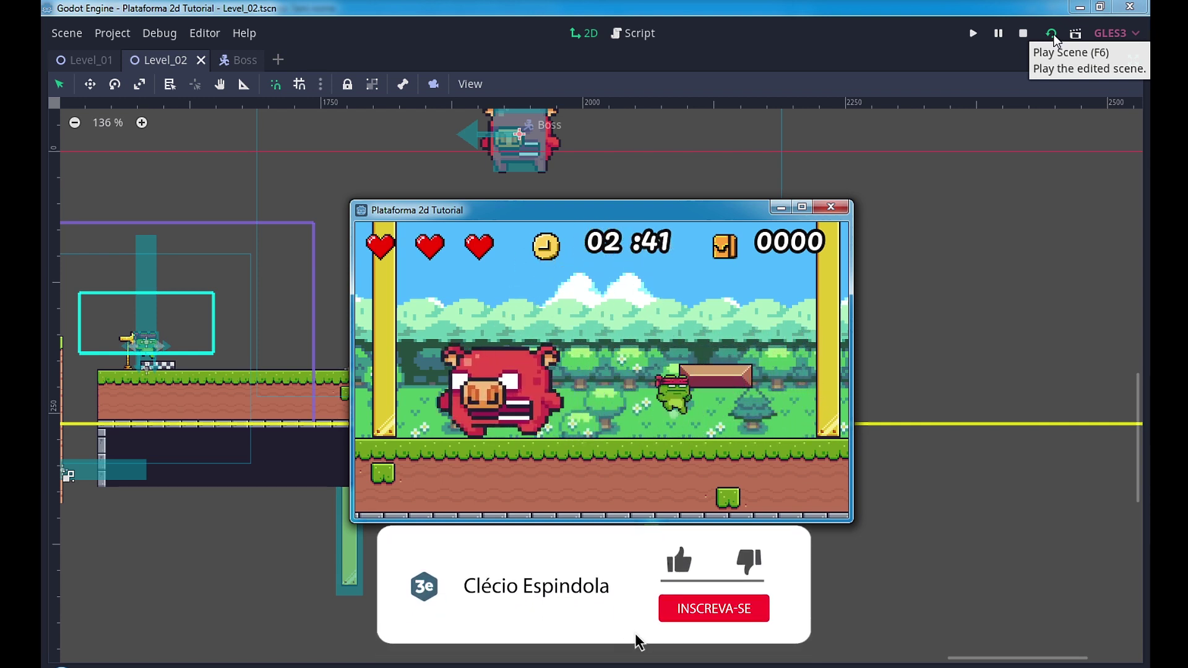
{"action": "key", "text": "space"}
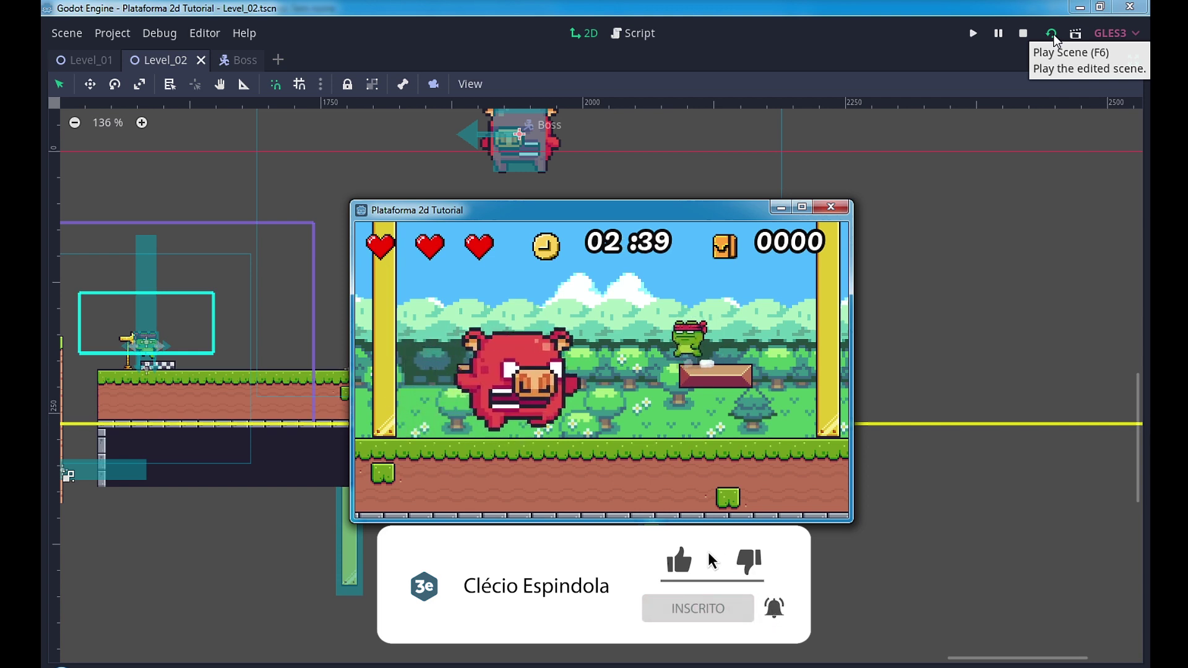
Jump off the platform to the left, then land on the boss to hit it
{"action": "key", "text": "Left"}
{"action": "key", "text": "space"}
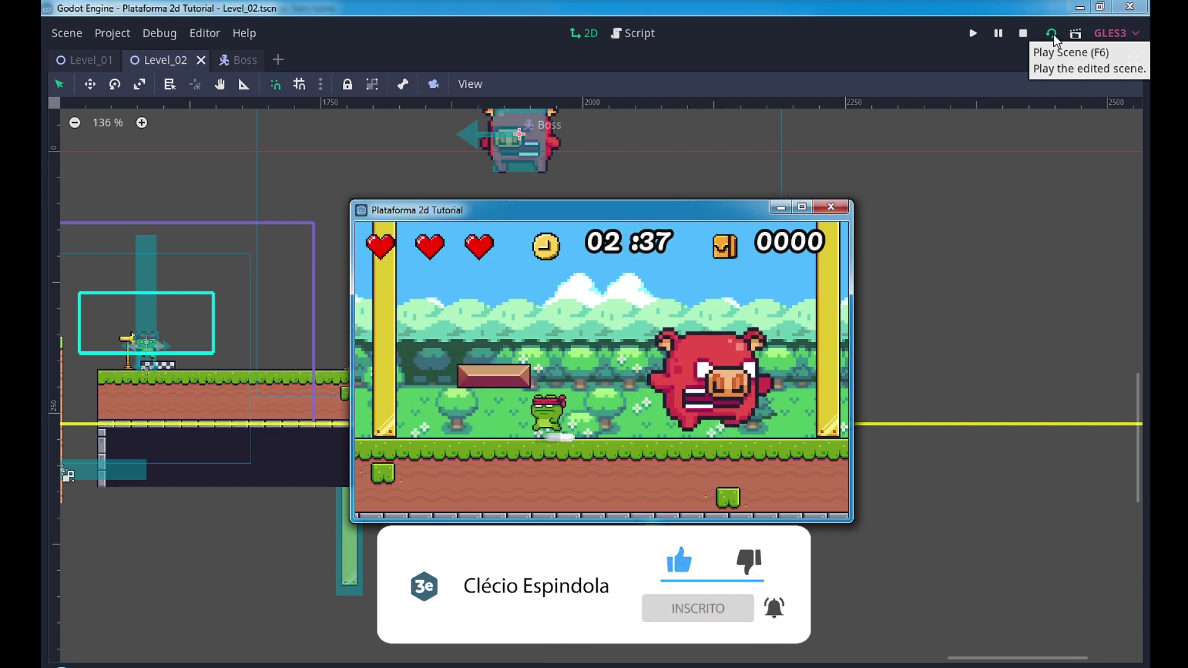
{"action": "key", "text": "space"}
{"action": "key", "text": "Right"}
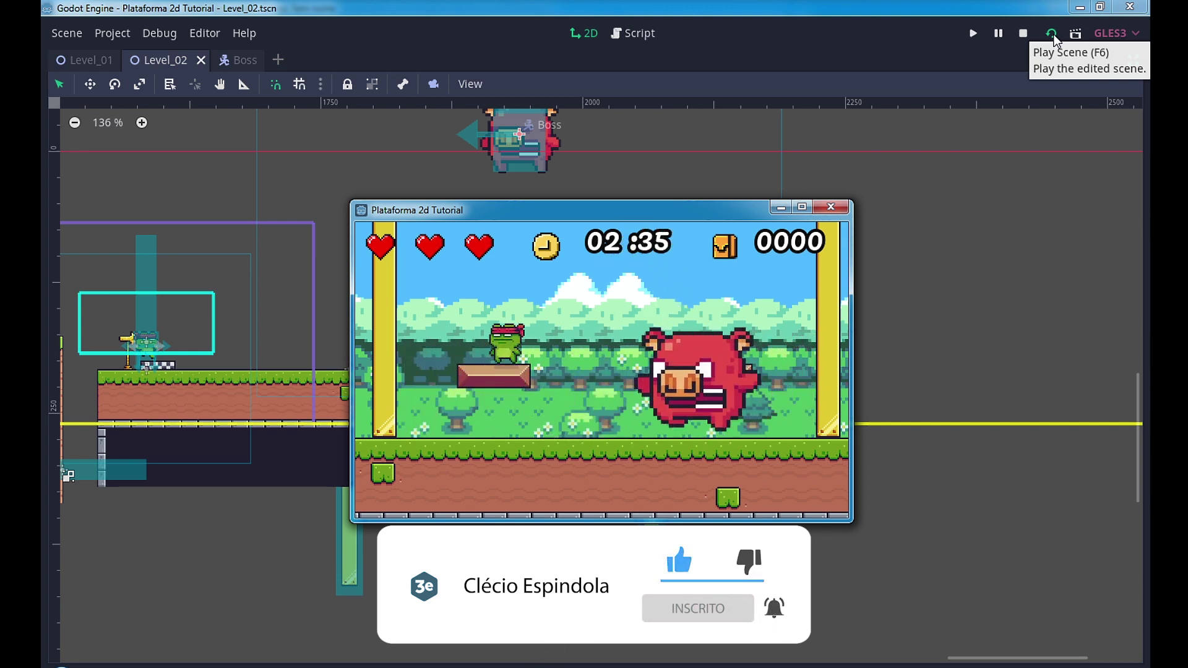
{"action": "key", "text": "space"}
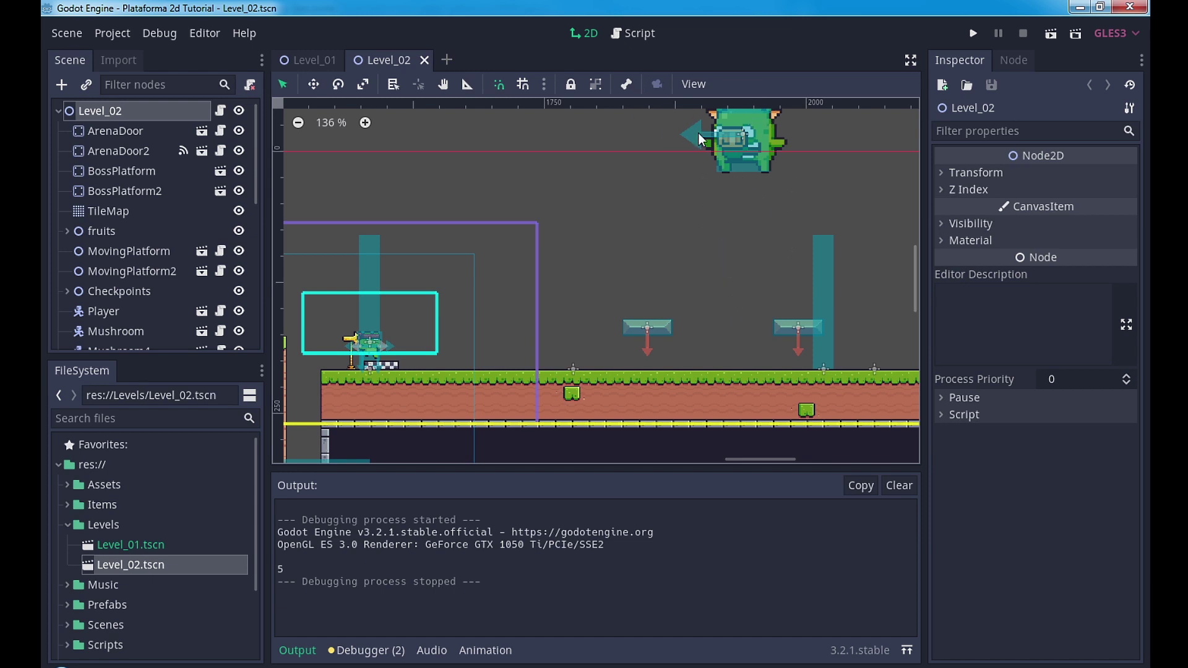
Open the Boss scene and select its AnimationPlayer node
{"action": "scroll", "coordinate": [137, 180], "scroll_direction": "down", "scroll_amount": 2}
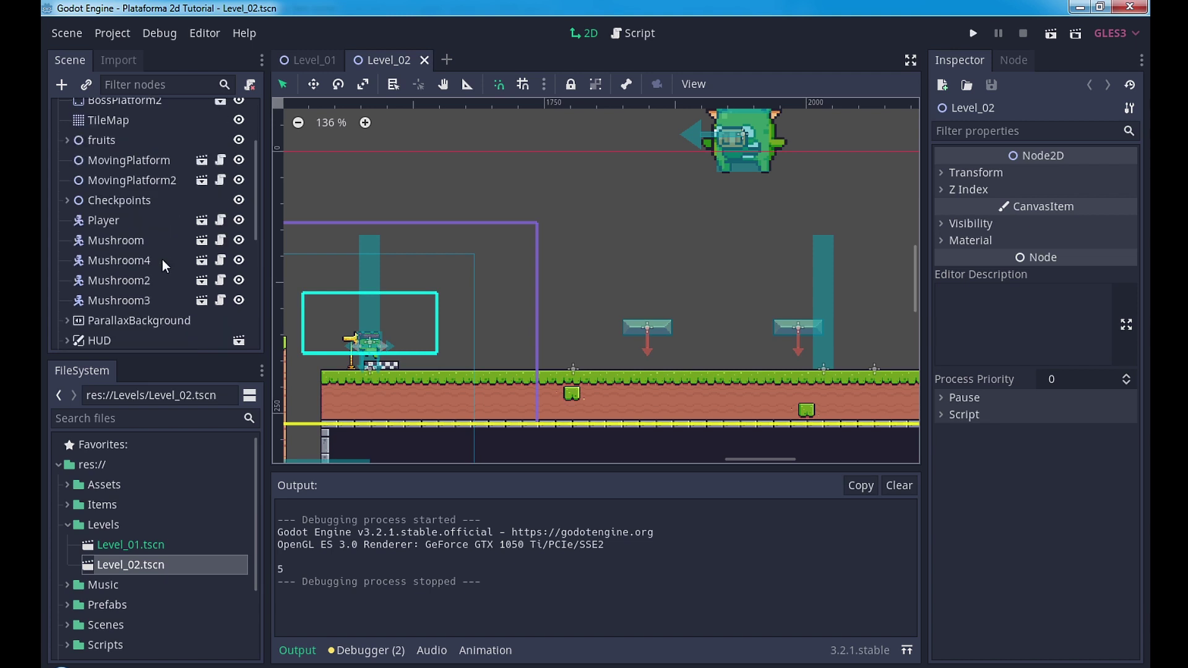
{"action": "scroll", "coordinate": [162, 259], "scroll_direction": "down", "scroll_amount": 4}
{"action": "scroll", "coordinate": [159, 266], "scroll_direction": "down", "scroll_amount": 4}
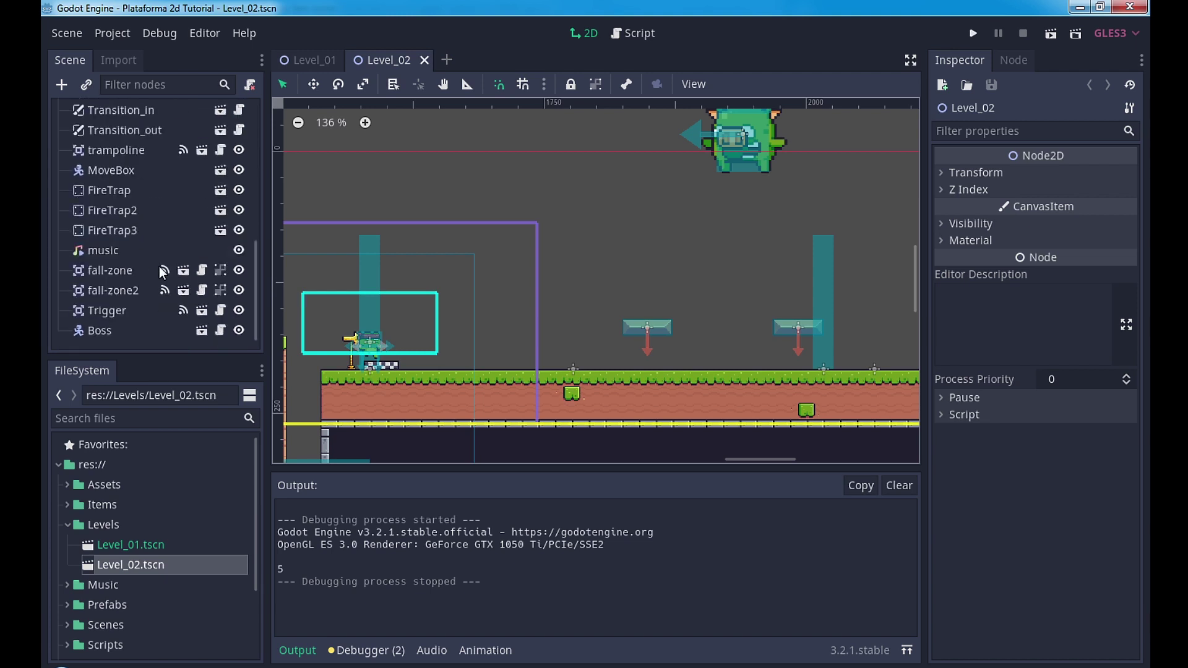
{"action": "left_click", "coordinate": [207, 330]}
{"action": "left_click", "coordinate": [101, 151]}
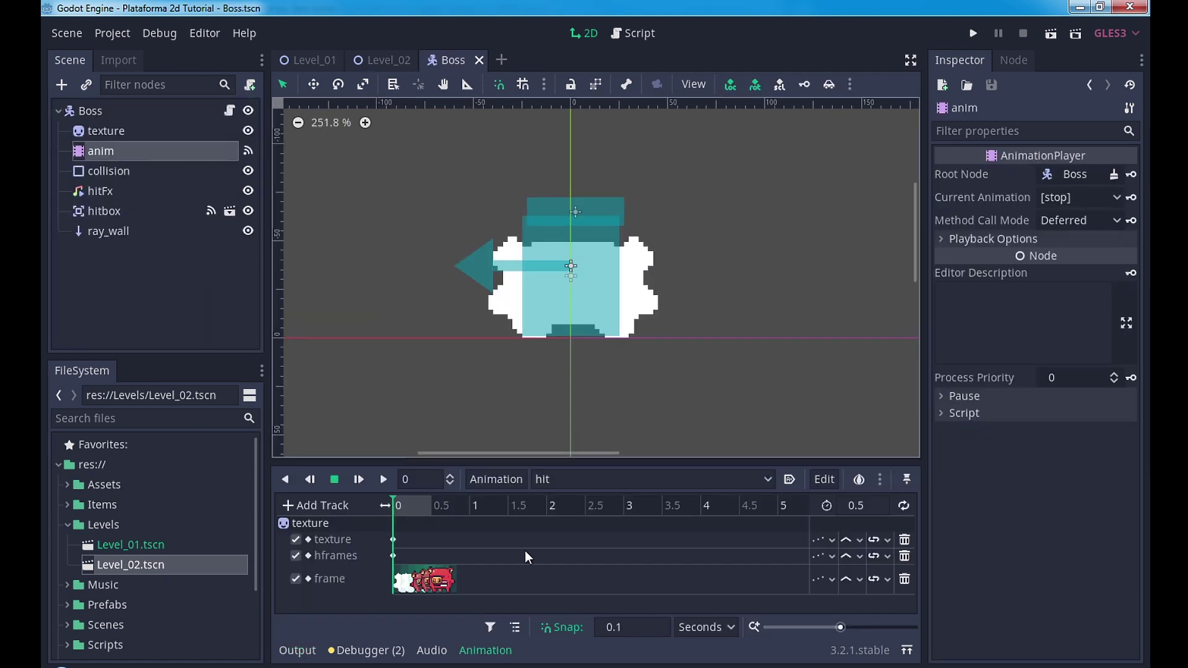
Create a new animation named 'angryRun'
{"action": "left_click", "coordinate": [506, 483]}
{"action": "left_click", "coordinate": [539, 393]}
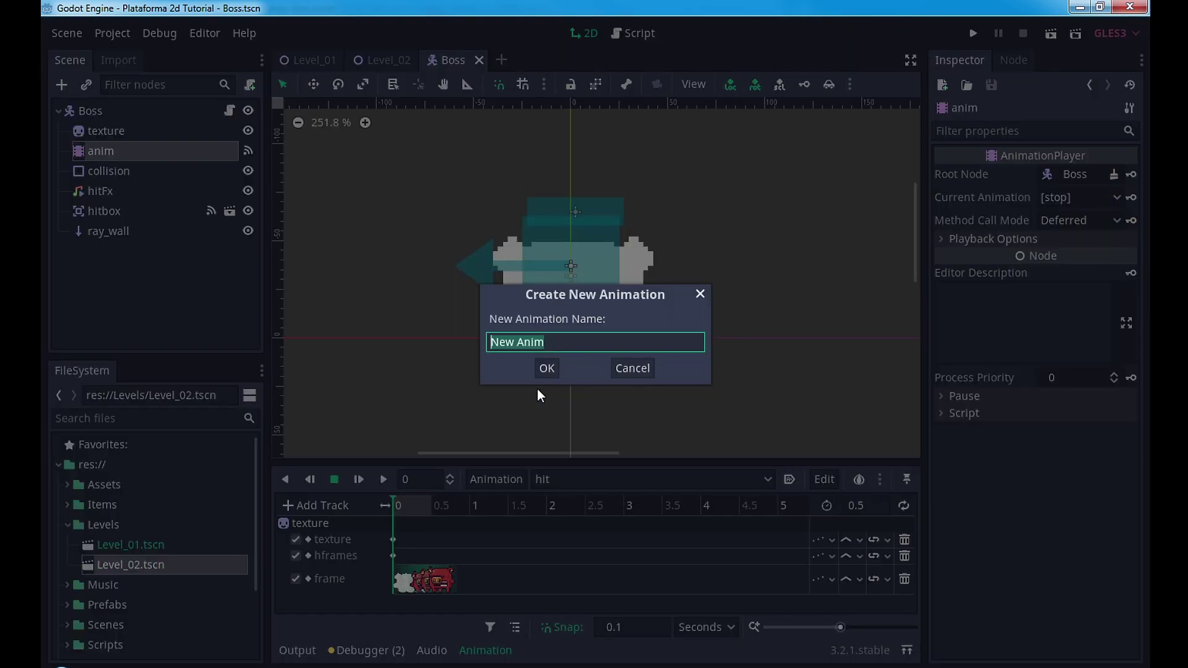
{"action": "type", "text": "agnry"}
{"action": "key", "text": "BackSpace"}
{"action": "key", "text": "BackSpace"}
{"action": "key", "text": "BackSpace"}
{"action": "key", "text": "BackSpace"}
{"action": "type", "text": "ngr"}
{"action": "type", "text": "yRun"}
{"action": "key", "text": "Return"}
Create a 'die' animation, then reselect angryRun and the boss's sprite node
{"action": "left_click", "coordinate": [496, 480]}
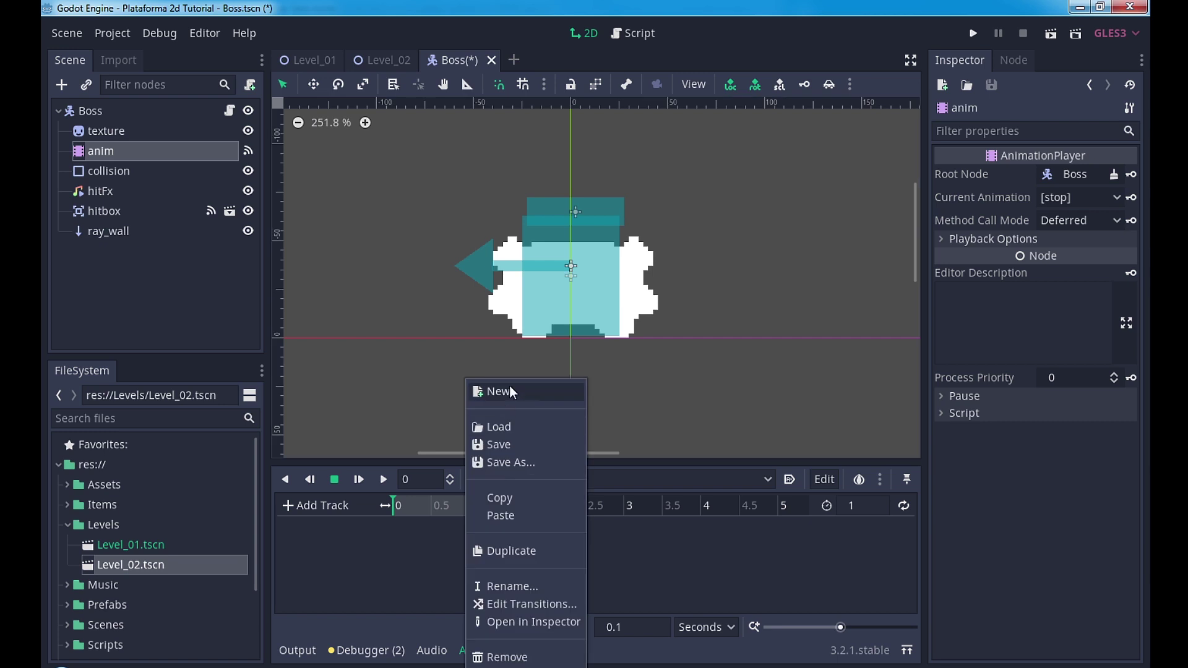
{"action": "left_click", "coordinate": [511, 396]}
{"action": "type", "text": "die"}
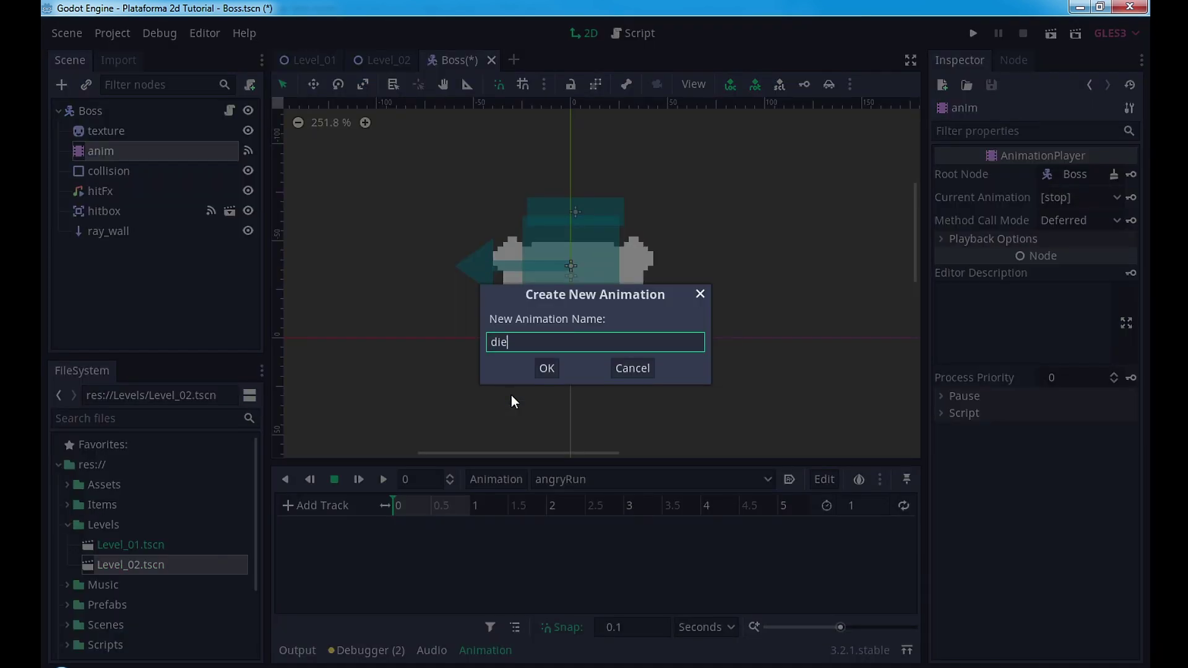
{"action": "left_click", "coordinate": [550, 367]}
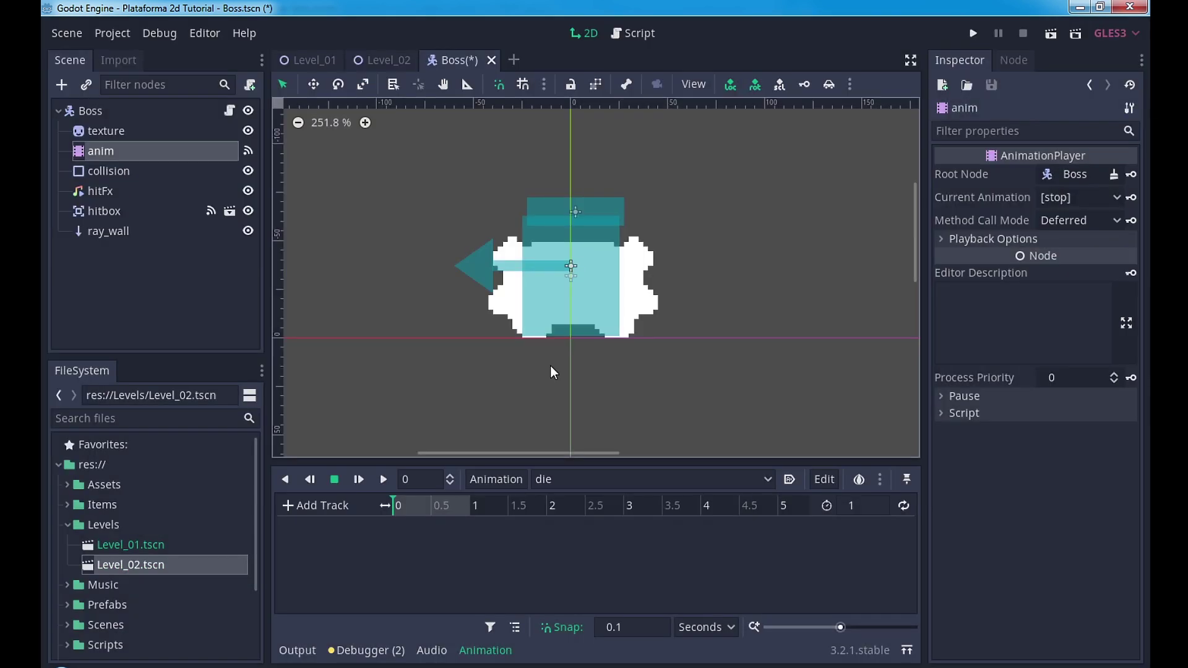
{"action": "left_click", "coordinate": [541, 480]}
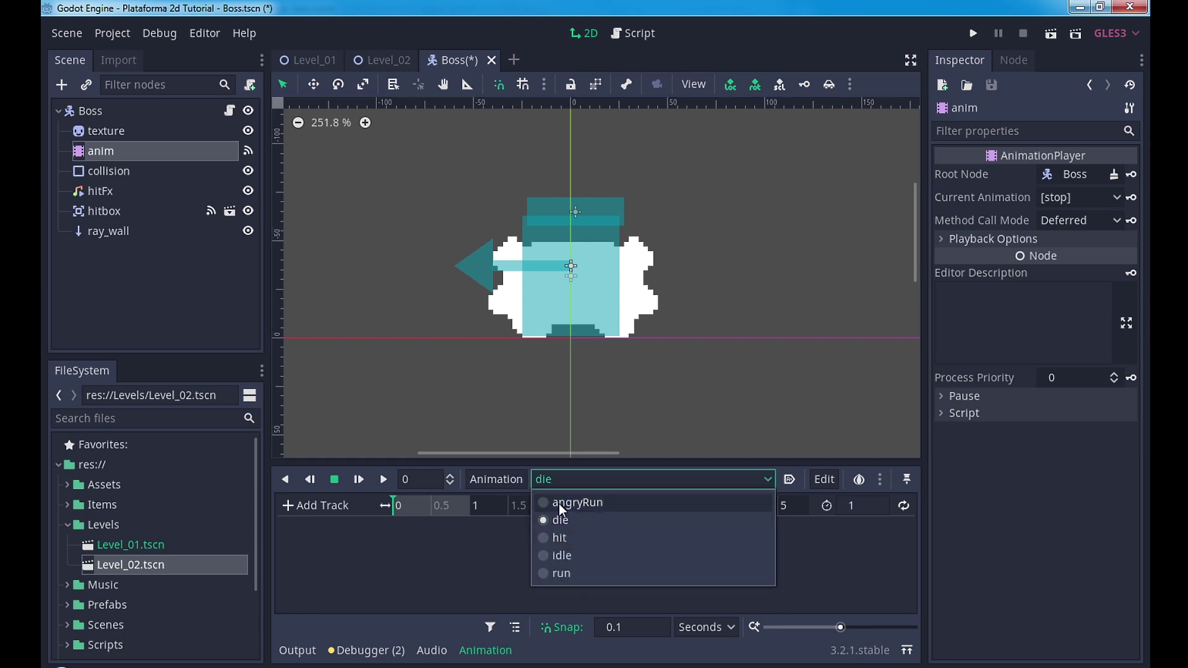
{"action": "left_click", "coordinate": [558, 500]}
{"action": "left_click", "coordinate": [135, 132]}
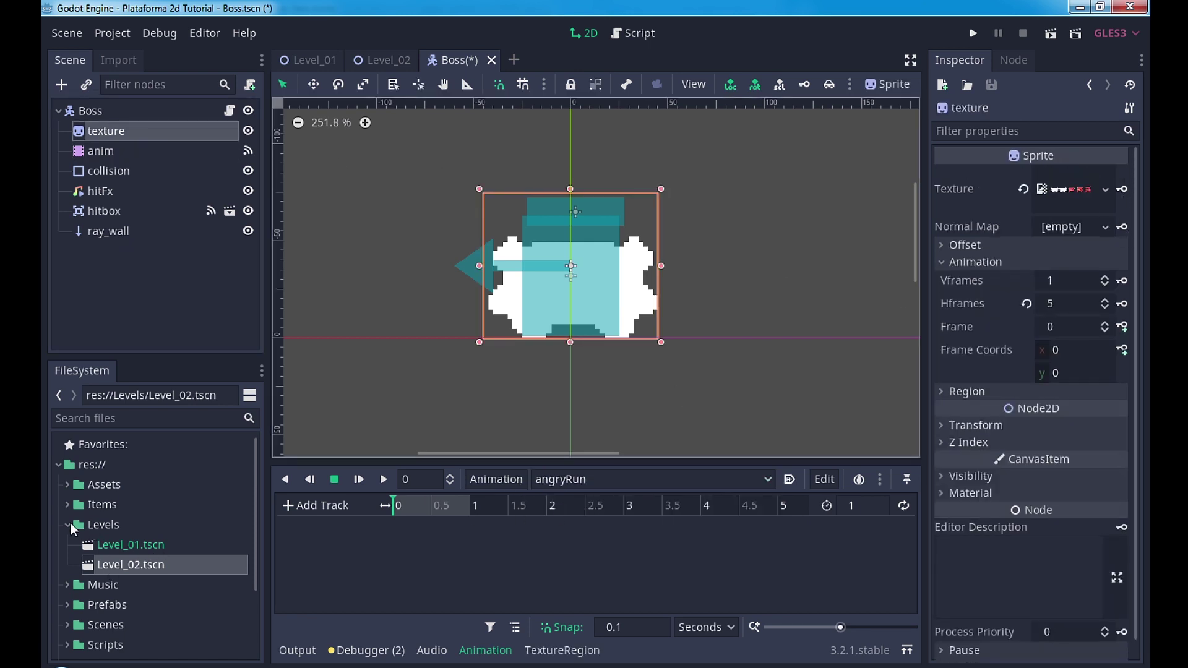
Set the sprite texture to AngryPig Run (36x30).png and key it into angryRun
{"action": "left_click", "coordinate": [67, 485]}
{"action": "scroll", "coordinate": [84, 588], "scroll_direction": "down", "scroll_amount": 1}
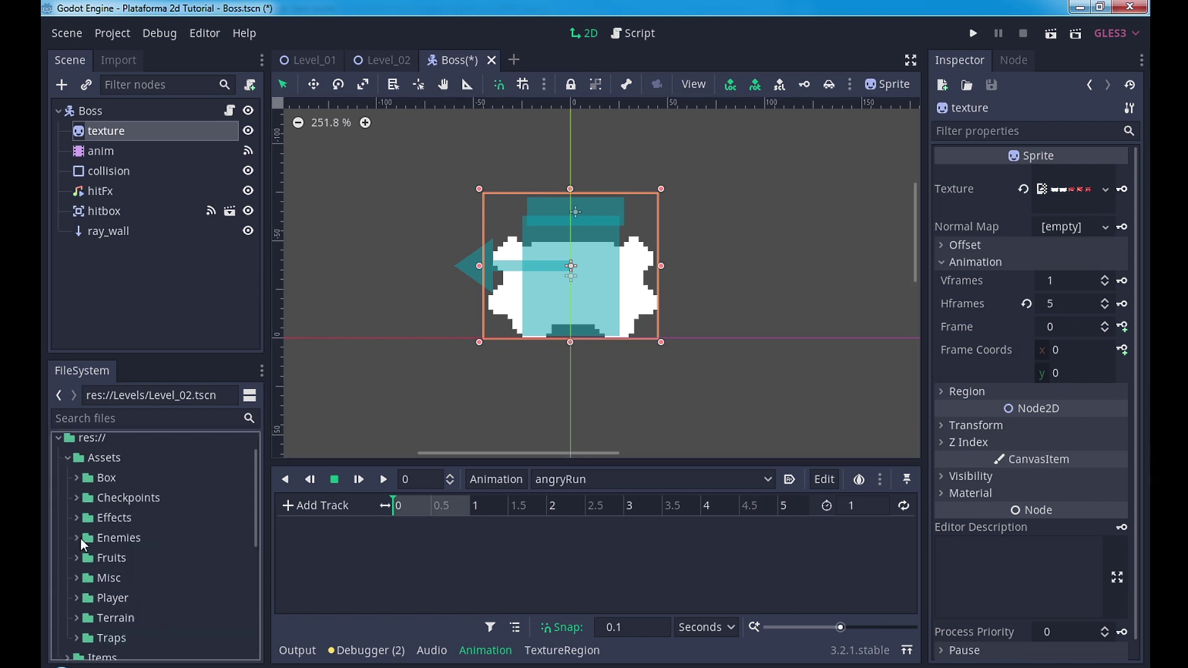
{"action": "left_click", "coordinate": [78, 538]}
{"action": "scroll", "coordinate": [145, 577], "scroll_direction": "down", "scroll_amount": 2}
{"action": "left_click", "coordinate": [86, 503]}
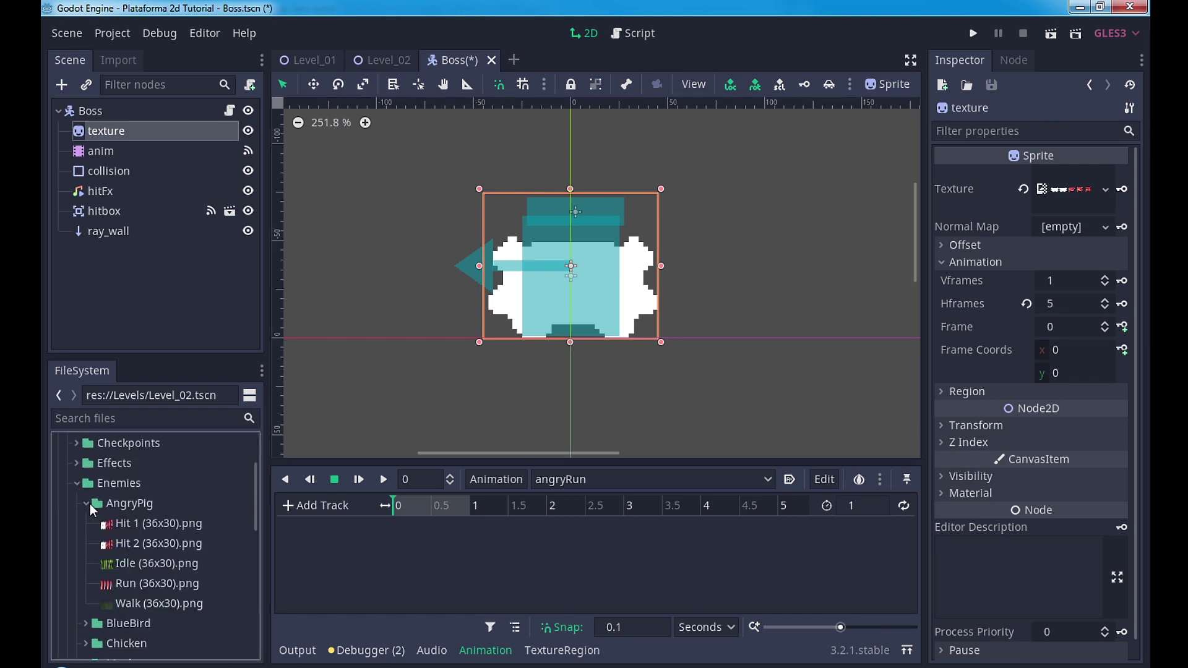
{"action": "left_click", "coordinate": [154, 586]}
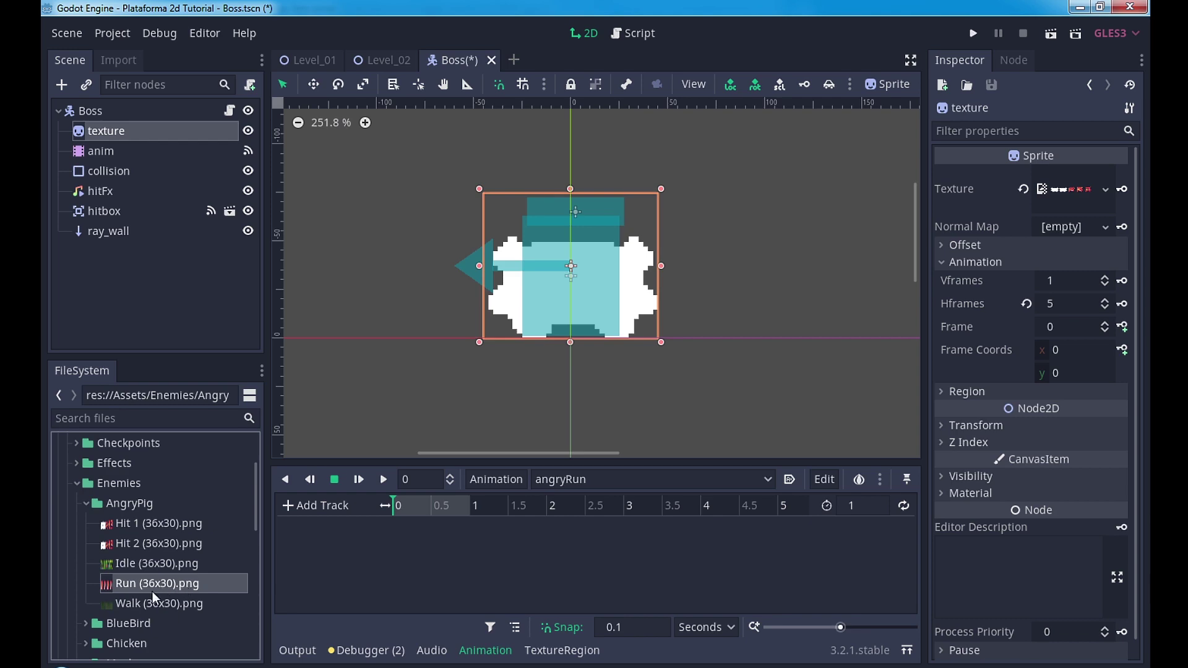
{"action": "left_click_drag", "start_coordinate": [171, 585], "coordinate": [1130, 197]}
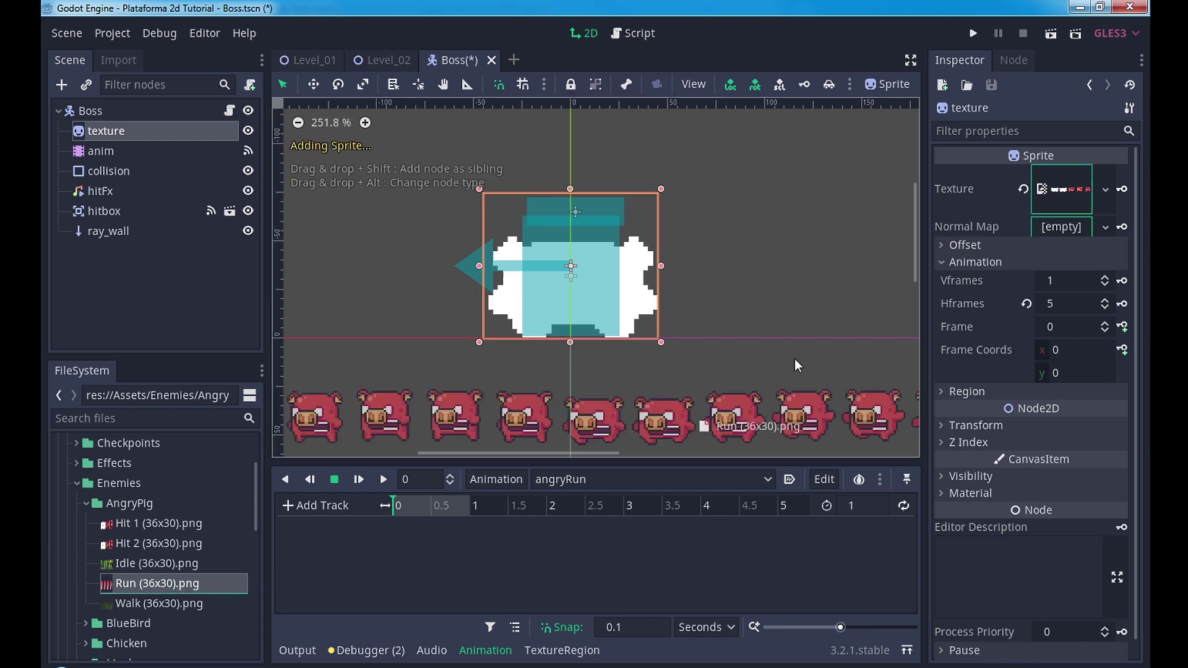
{"action": "left_click", "coordinate": [1124, 192]}
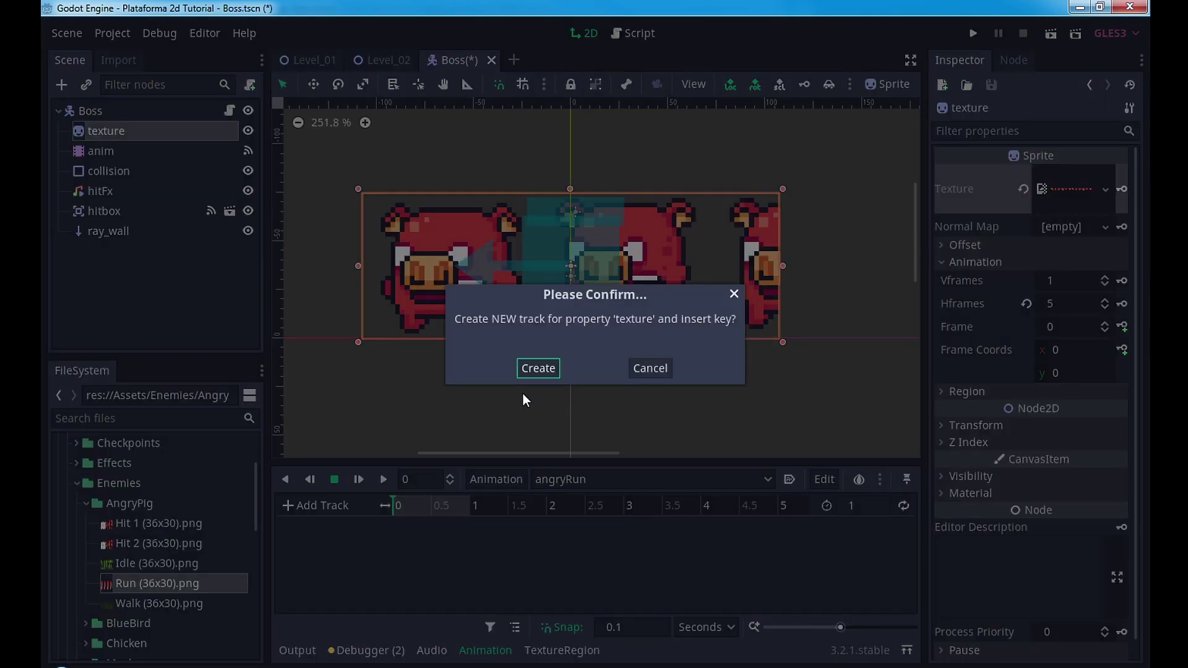
{"action": "left_click", "coordinate": [538, 368]}
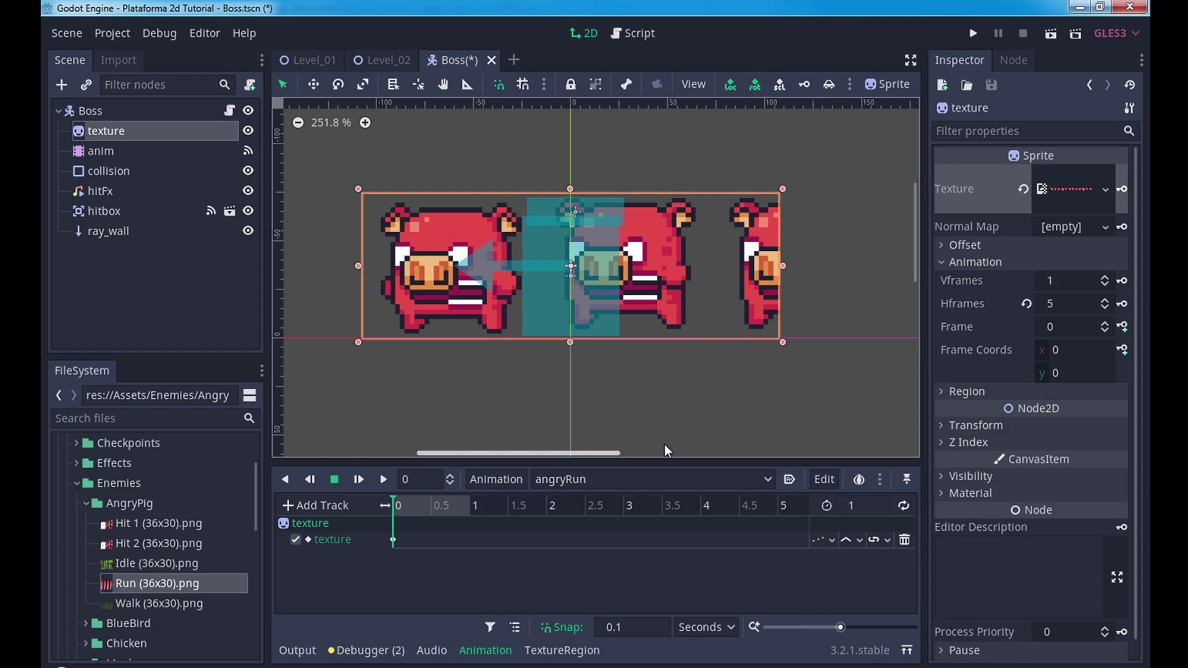
Change the sprite's Hframes to 16, then to 14
{"action": "left_click", "coordinate": [1027, 304]}
{"action": "left_click", "coordinate": [1064, 302]}
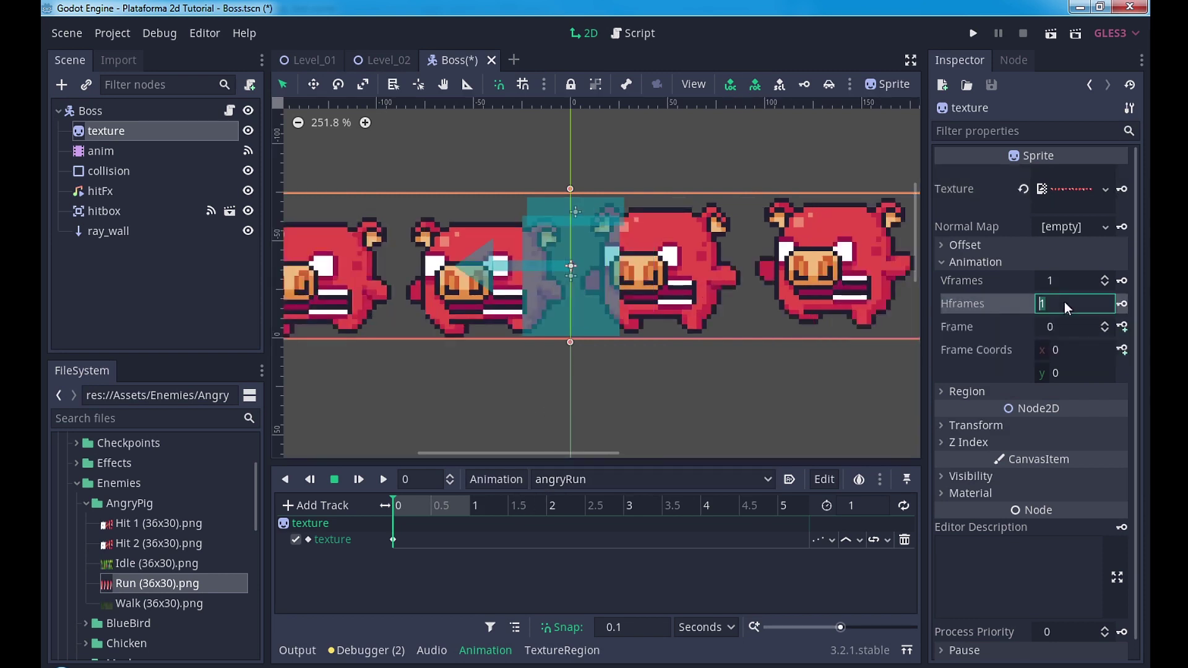
{"action": "type", "text": "6"}
{"action": "key", "text": "Return"}
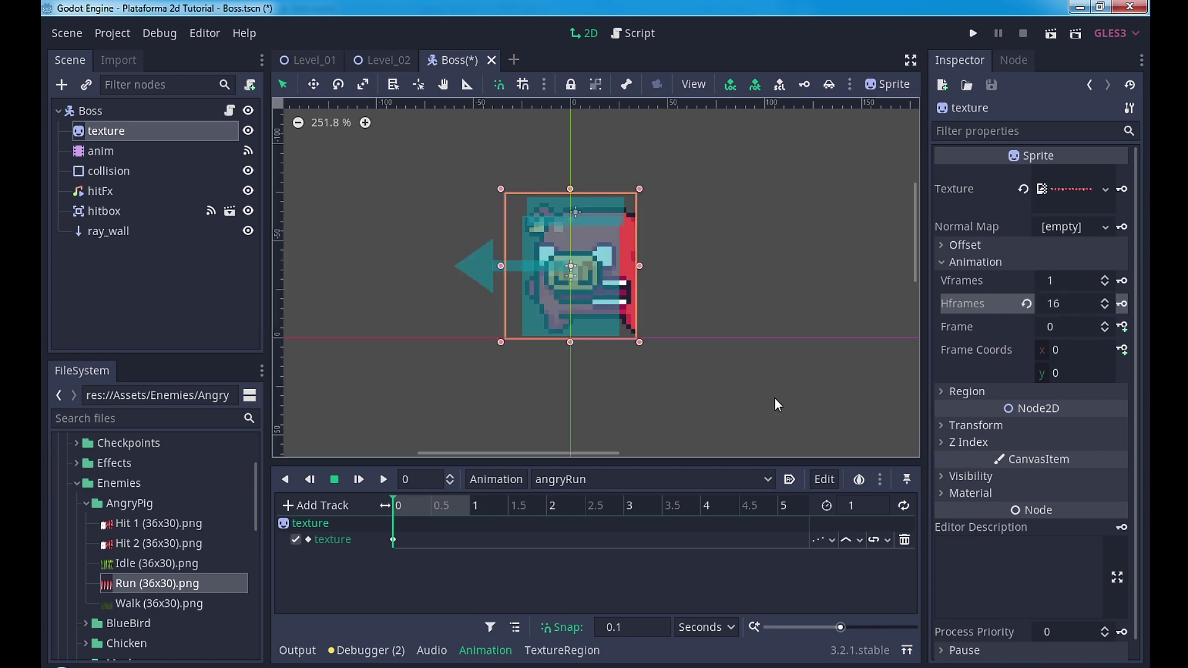
{"action": "left_click", "coordinate": [1083, 312]}
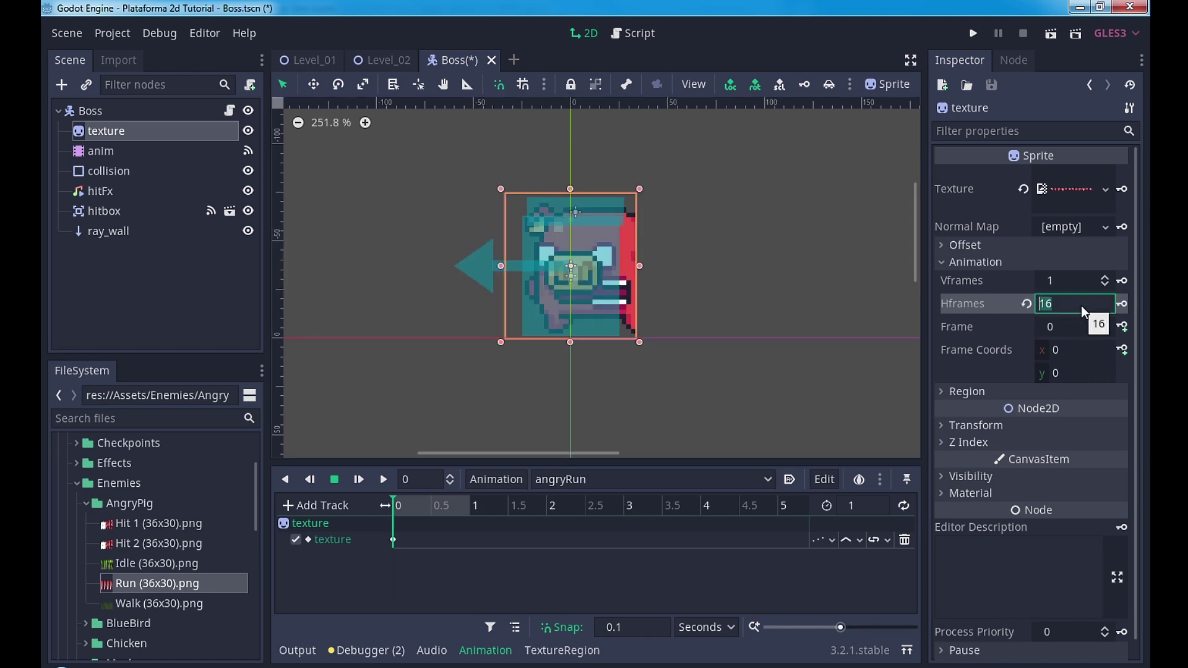
{"action": "type", "text": "14"}
{"action": "key", "text": "Return"}
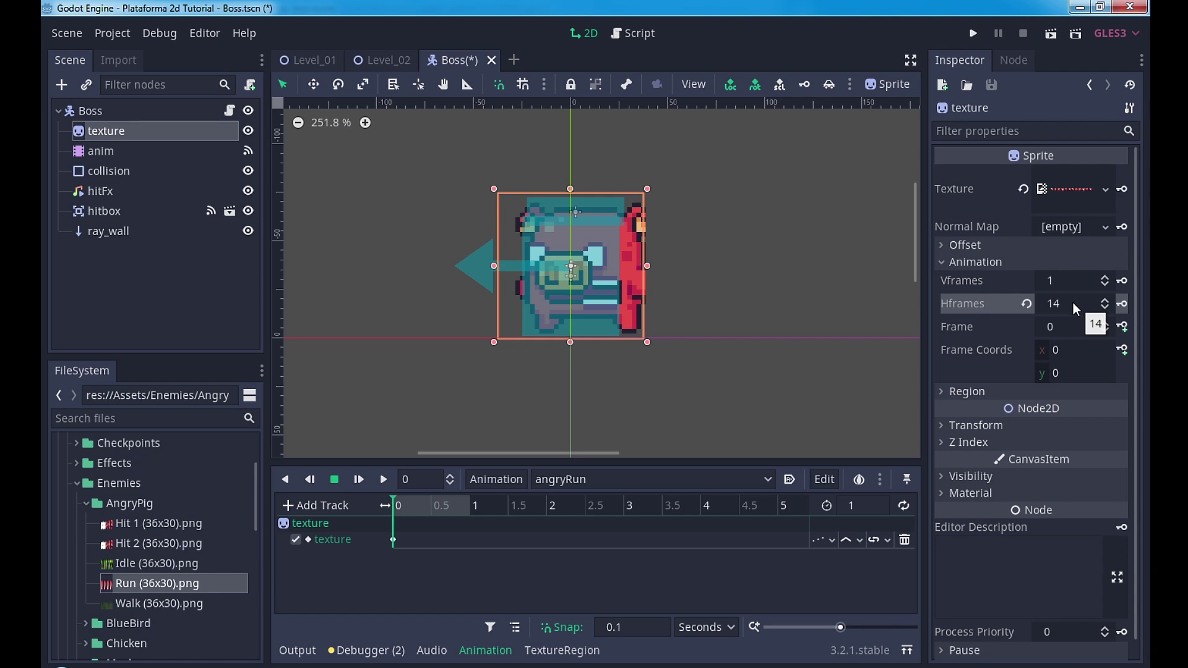
Compare against the run animation, then return to angryRun
{"action": "left_click", "coordinate": [612, 480]}
{"action": "left_click", "coordinate": [560, 573]}
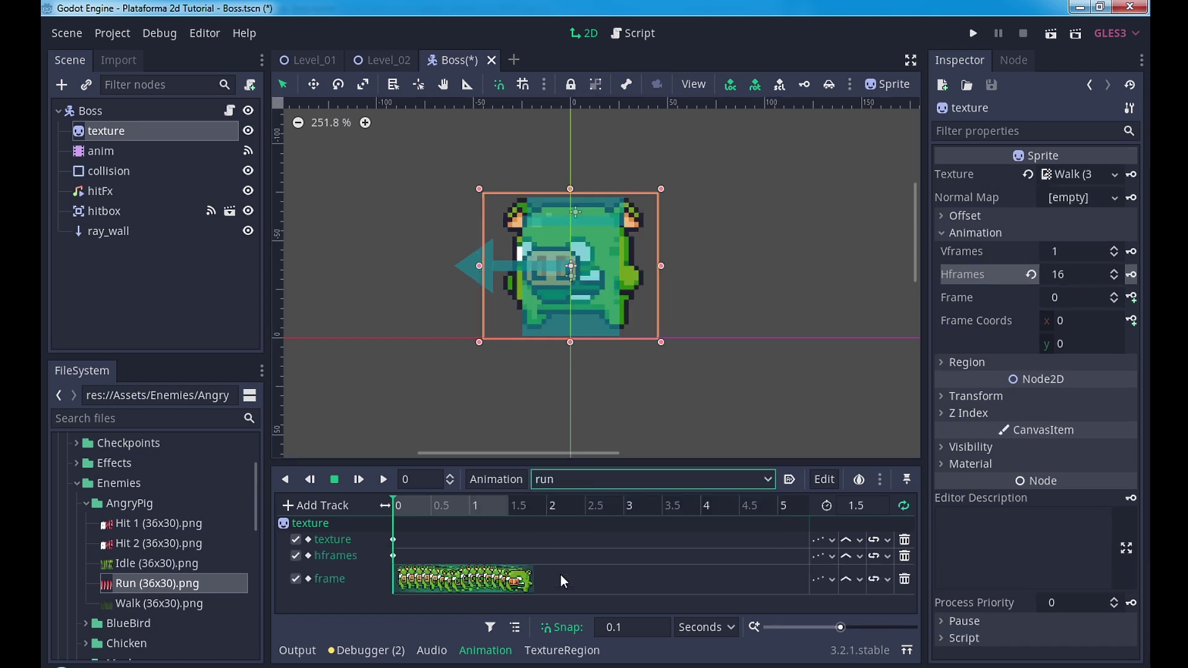
{"action": "left_click", "coordinate": [582, 475]}
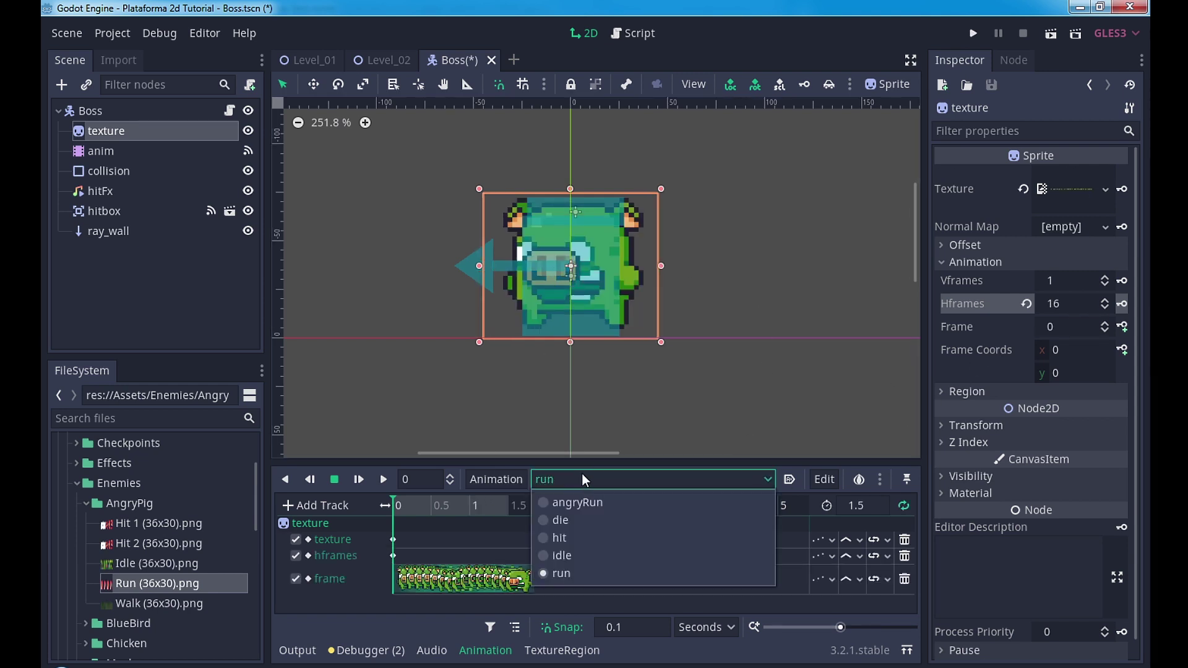
{"action": "left_click", "coordinate": [575, 502]}
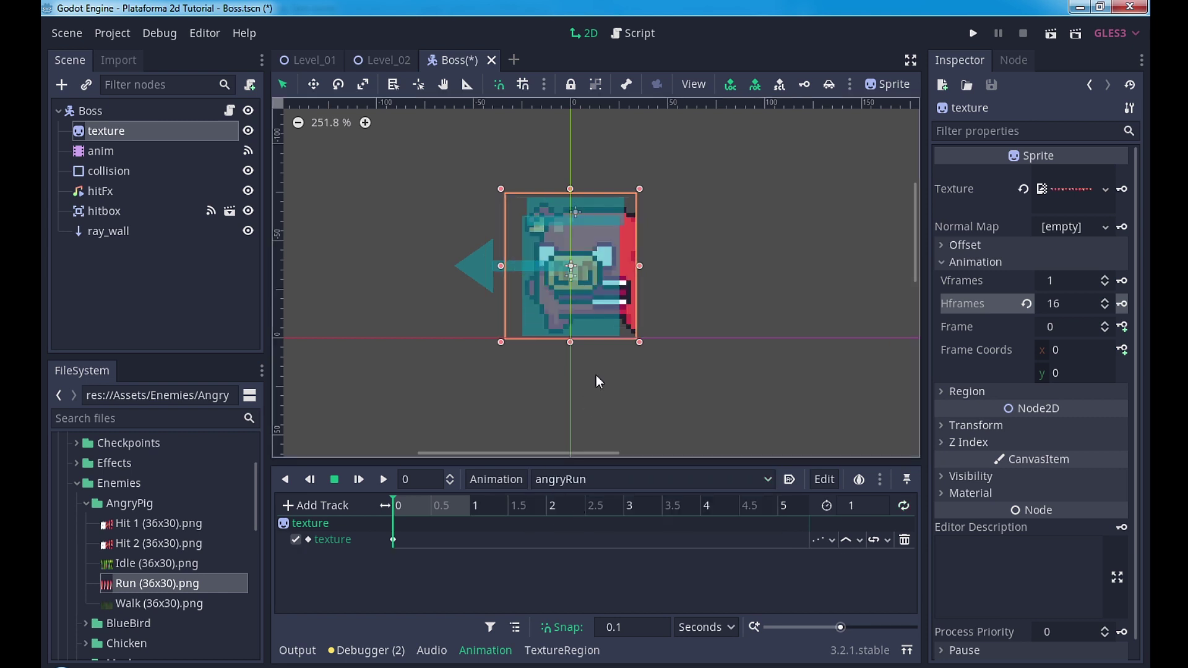
Set the sprite's Hframes to 12 and key it into angryRun
{"action": "left_click", "coordinate": [1028, 304]}
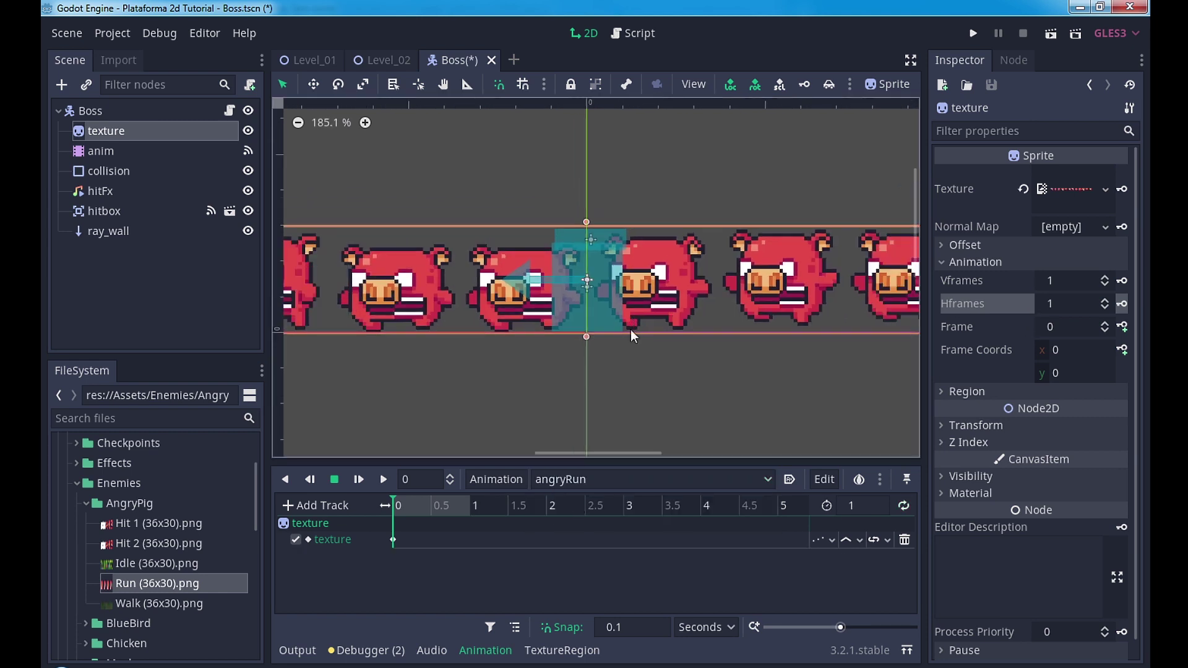
{"action": "scroll", "coordinate": [679, 387], "scroll_direction": "down", "scroll_amount": 7}
{"action": "scroll", "coordinate": [666, 362], "scroll_direction": "right", "scroll_amount": 3}
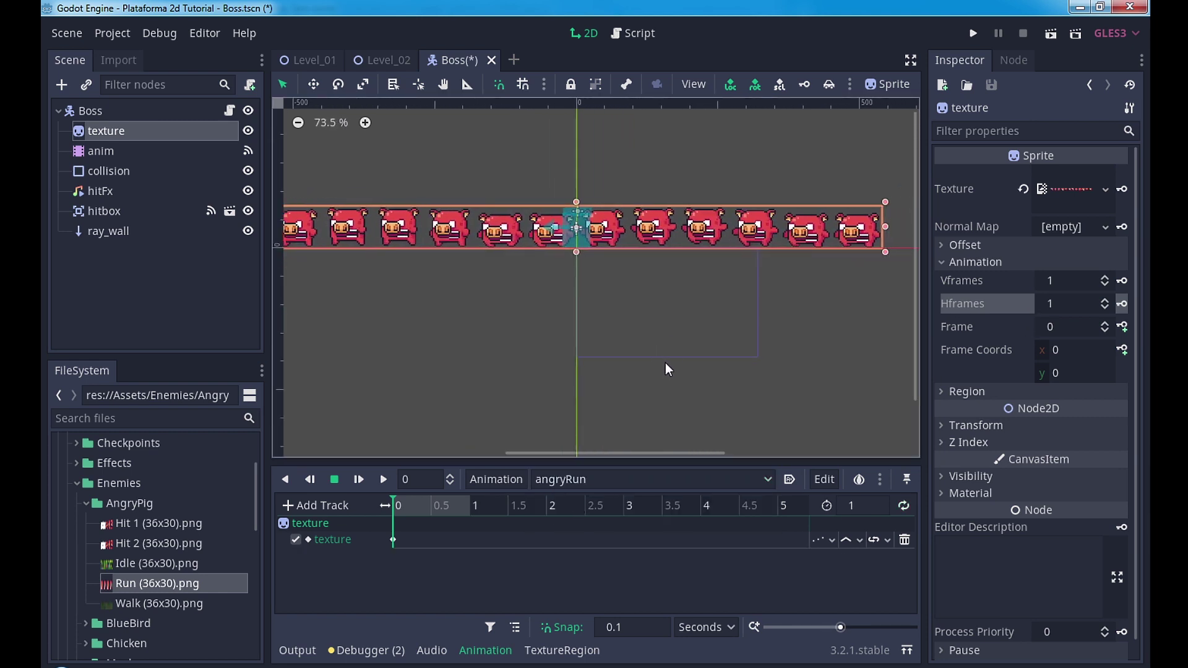
{"action": "scroll", "coordinate": [666, 363], "scroll_direction": "down", "scroll_amount": 1}
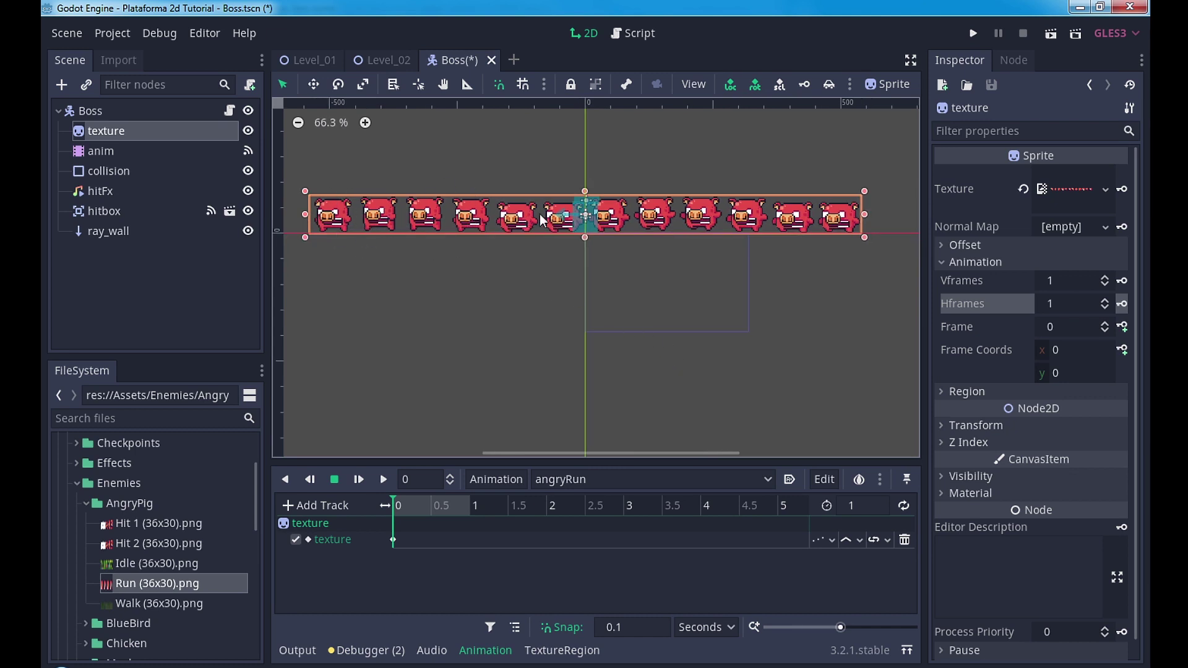
{"action": "left_click", "coordinate": [1066, 305]}
{"action": "type", "text": "12"}
{"action": "key", "text": "Return"}
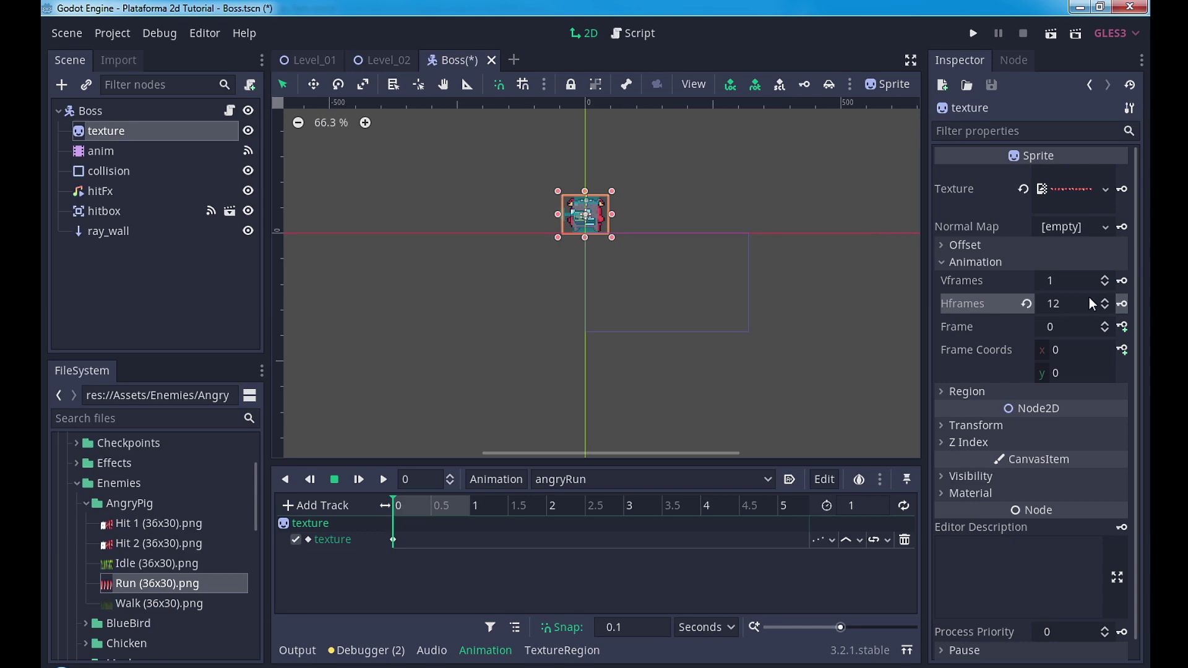
{"action": "scroll", "coordinate": [557, 223], "scroll_direction": "up", "scroll_amount": 5}
{"action": "scroll", "coordinate": [603, 211], "scroll_direction": "up", "scroll_amount": 4}
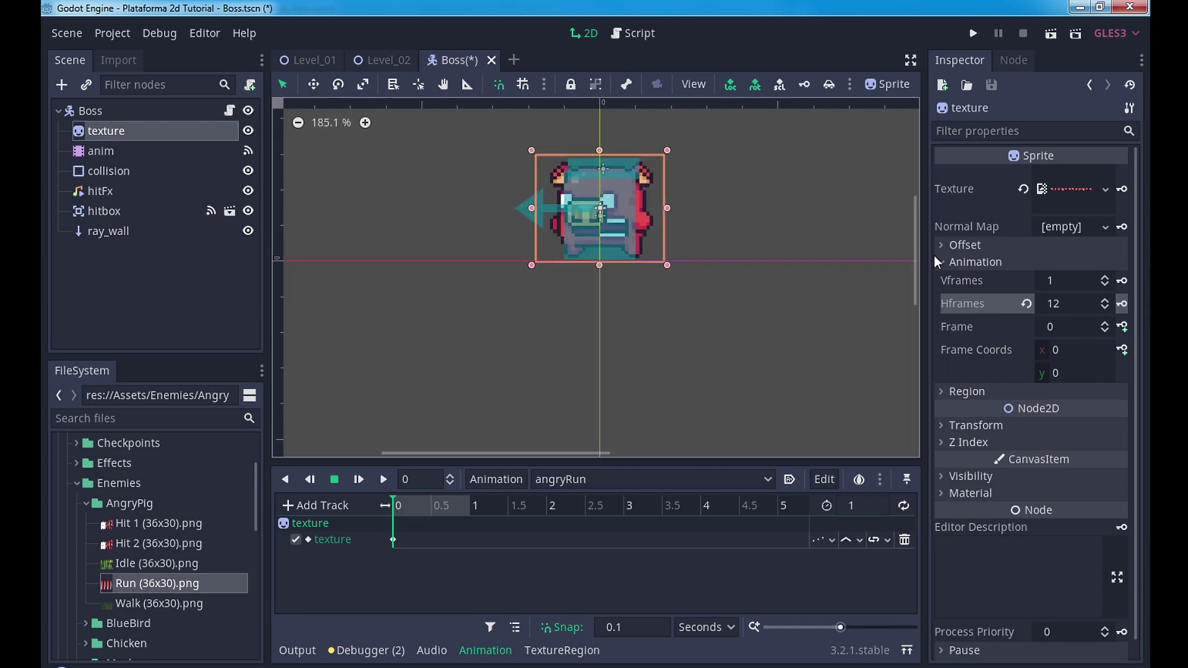
{"action": "left_click", "coordinate": [1123, 304]}
{"action": "left_click", "coordinate": [537, 369]}
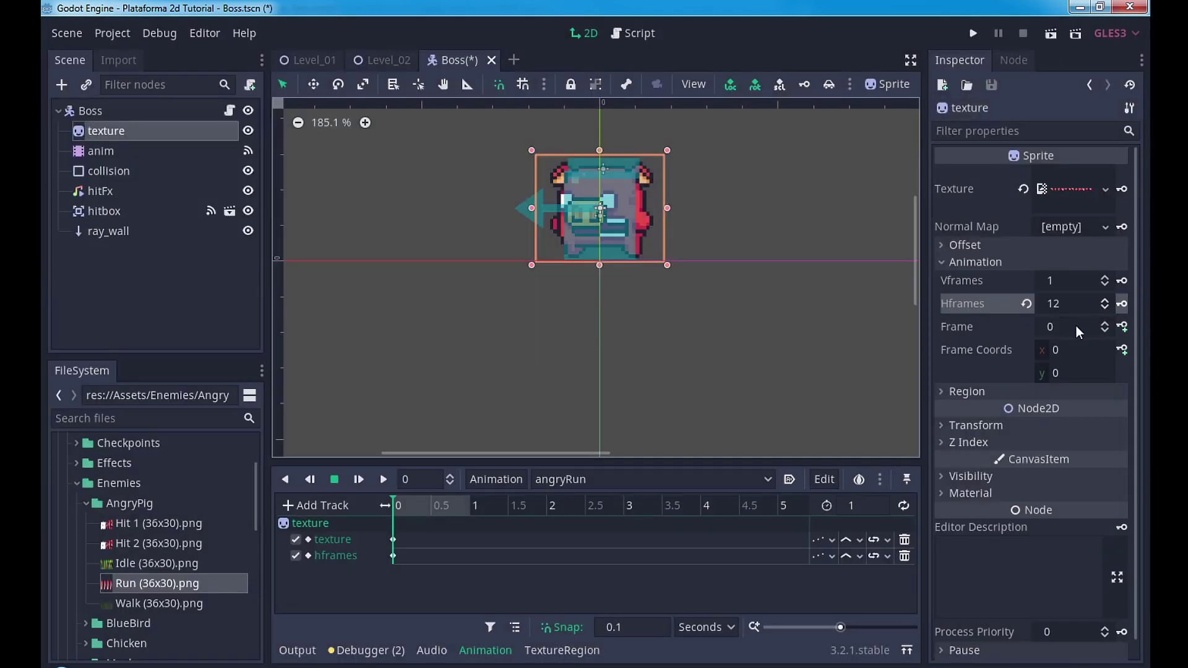
Add a Frame track and set the animation length to 1.2 seconds
{"action": "left_click", "coordinate": [1123, 328]}
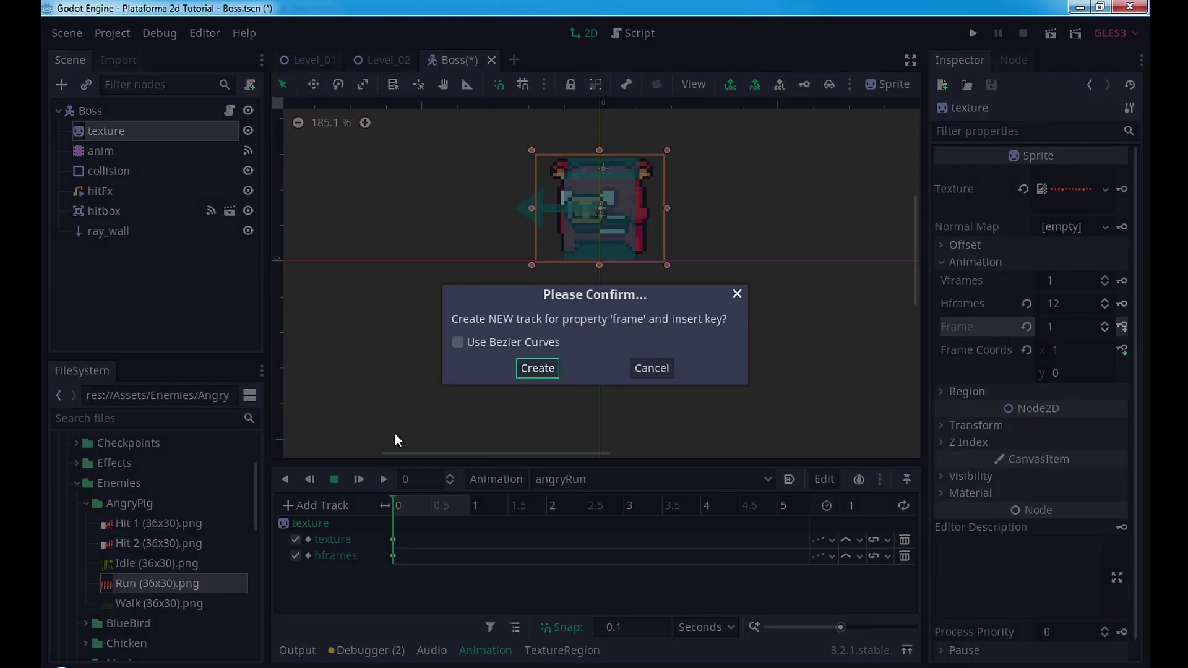
{"action": "left_click", "coordinate": [530, 369]}
{"action": "left_click", "coordinate": [863, 505]}
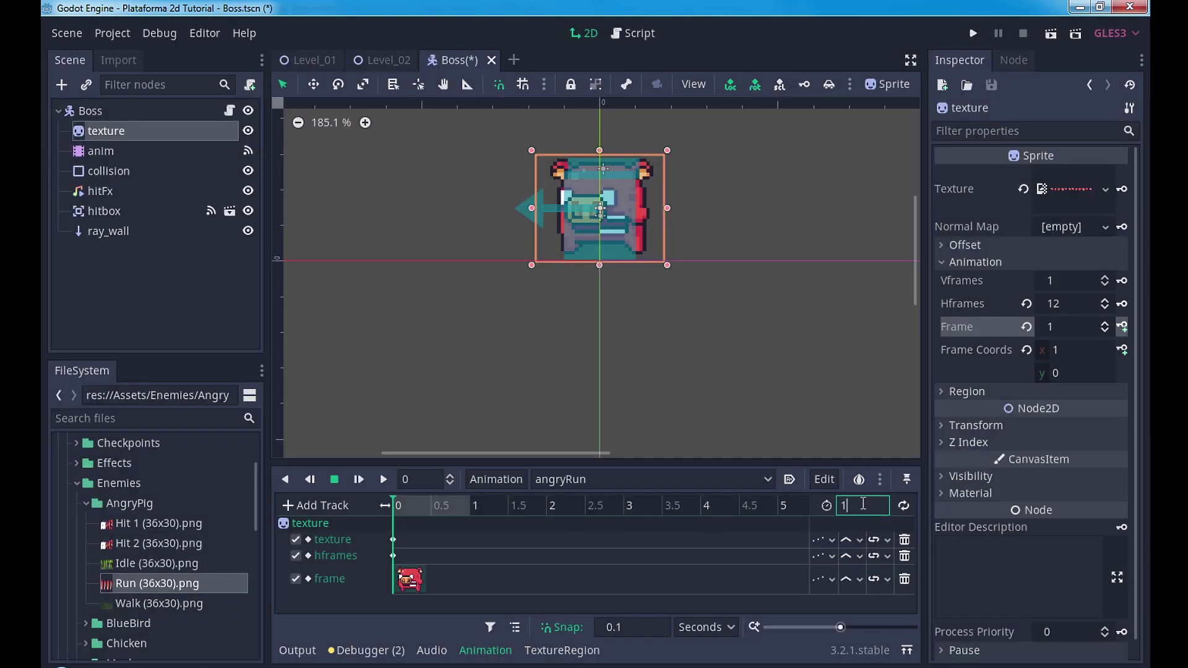
{"action": "type", "text": ".2"}
{"action": "key", "text": "Return"}
Key sprite frames every 0.1 s up to frame 11
{"action": "left_click_drag", "start_coordinate": [841, 627], "coordinate": [831, 627]}
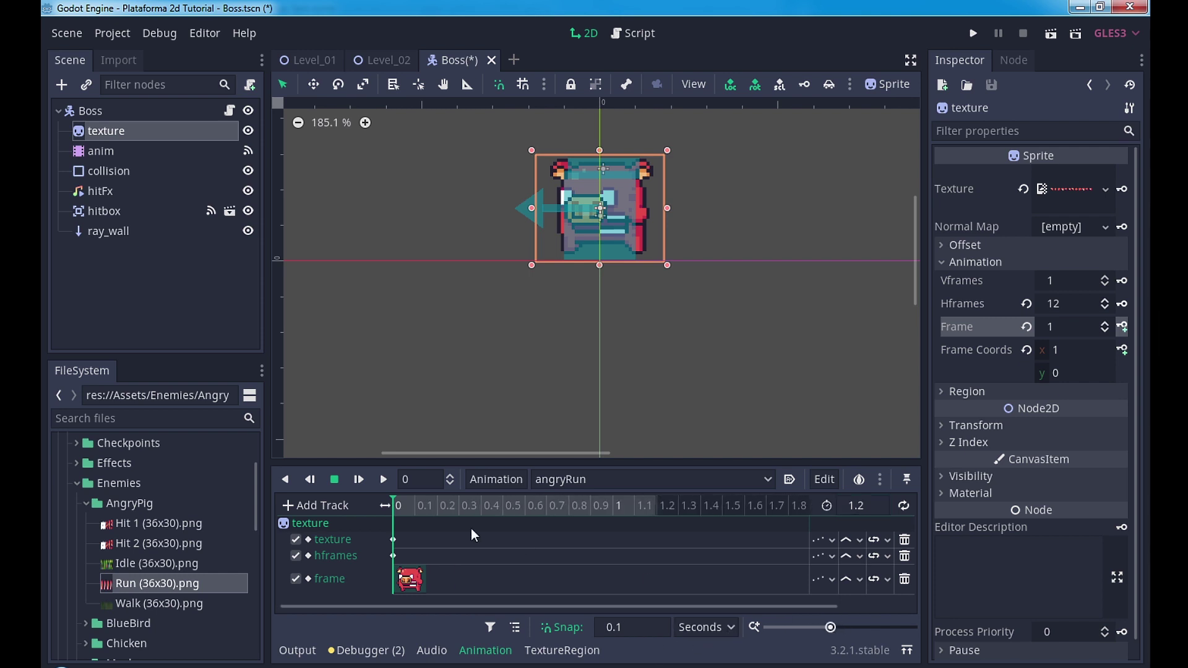
{"action": "left_click", "coordinate": [414, 506]}
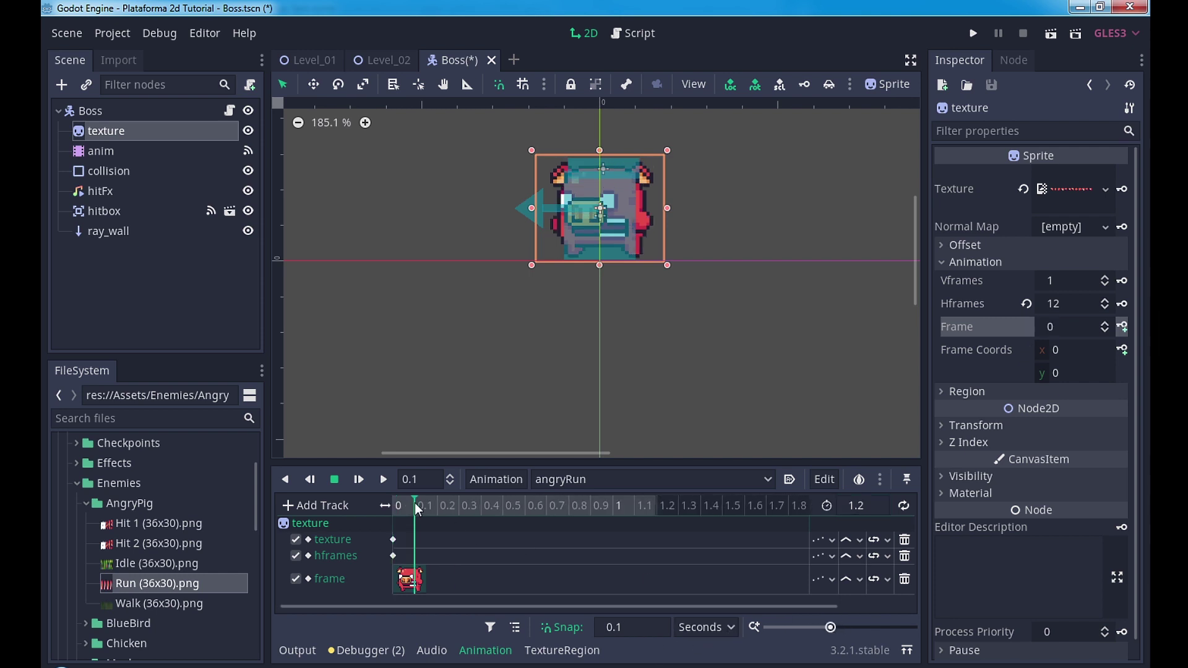
{"action": "left_click", "coordinate": [1105, 323]}
{"action": "left_click", "coordinate": [1124, 326]}
{"action": "left_click", "coordinate": [1124, 327]}
{"action": "left_click", "coordinate": [1124, 327]}
{"action": "left_click", "coordinate": [1124, 327]}
{"action": "left_click", "coordinate": [1124, 327]}
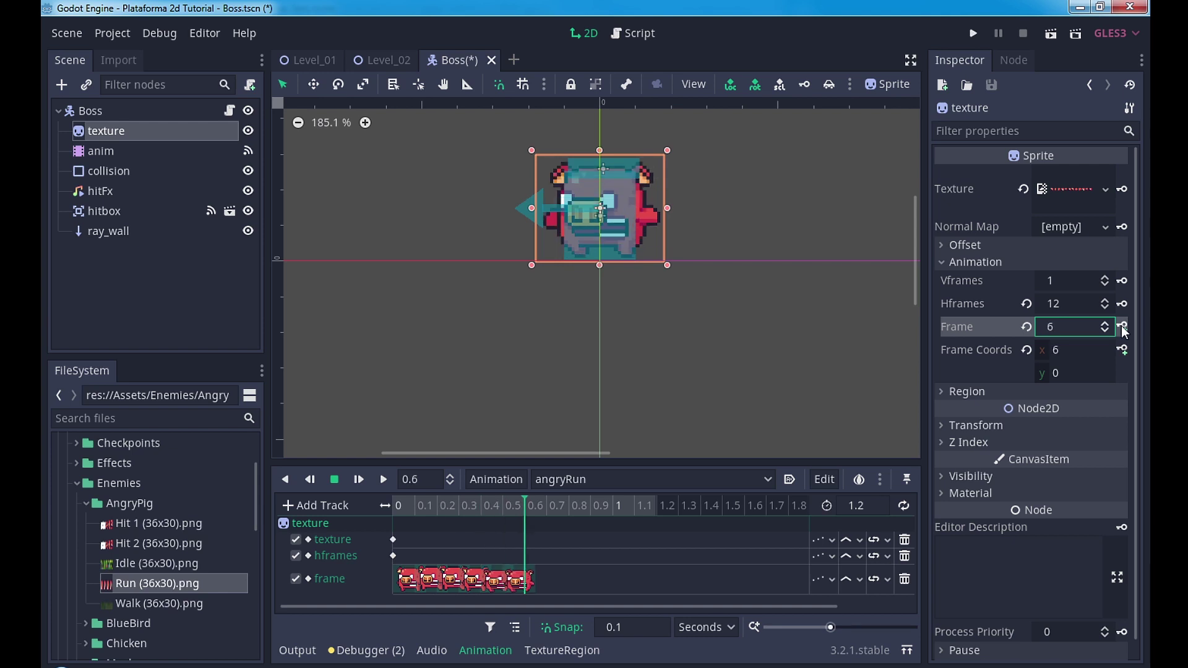
{"action": "left_click", "coordinate": [1124, 326]}
{"action": "left_click", "coordinate": [1124, 327]}
{"action": "left_click", "coordinate": [1124, 327]}
{"action": "left_click", "coordinate": [1124, 327]}
{"action": "left_click", "coordinate": [1124, 326]}
{"action": "left_click", "coordinate": [1124, 326]}
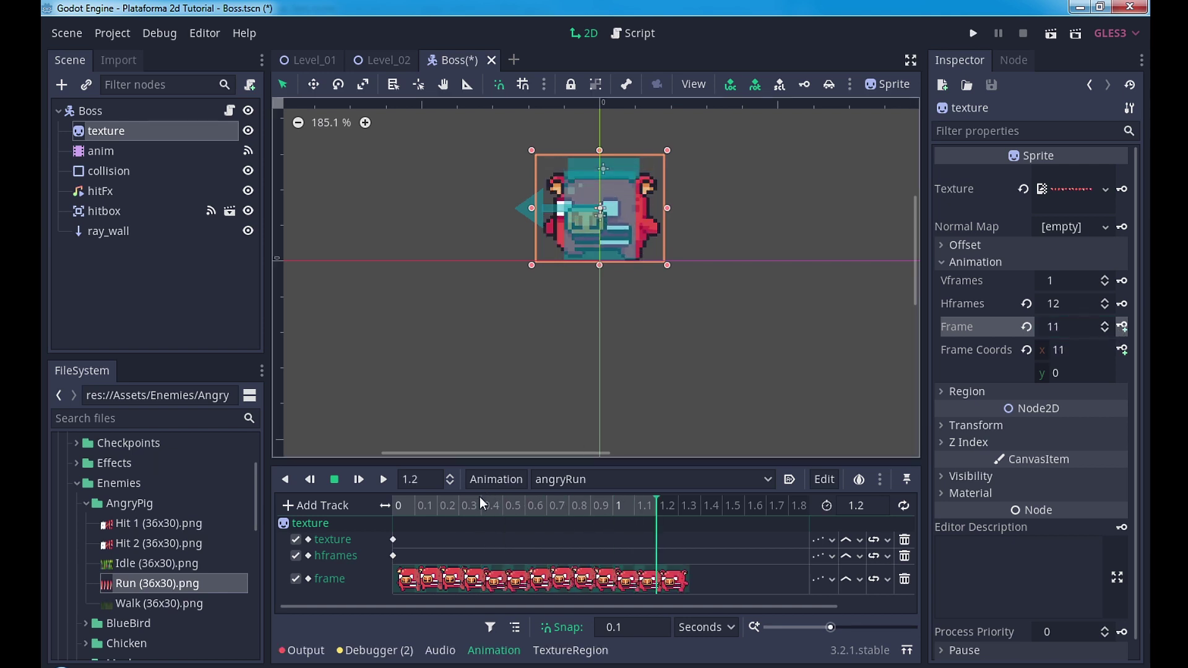
Enable looping on angryRun and preview it
{"action": "left_click", "coordinate": [372, 514]}
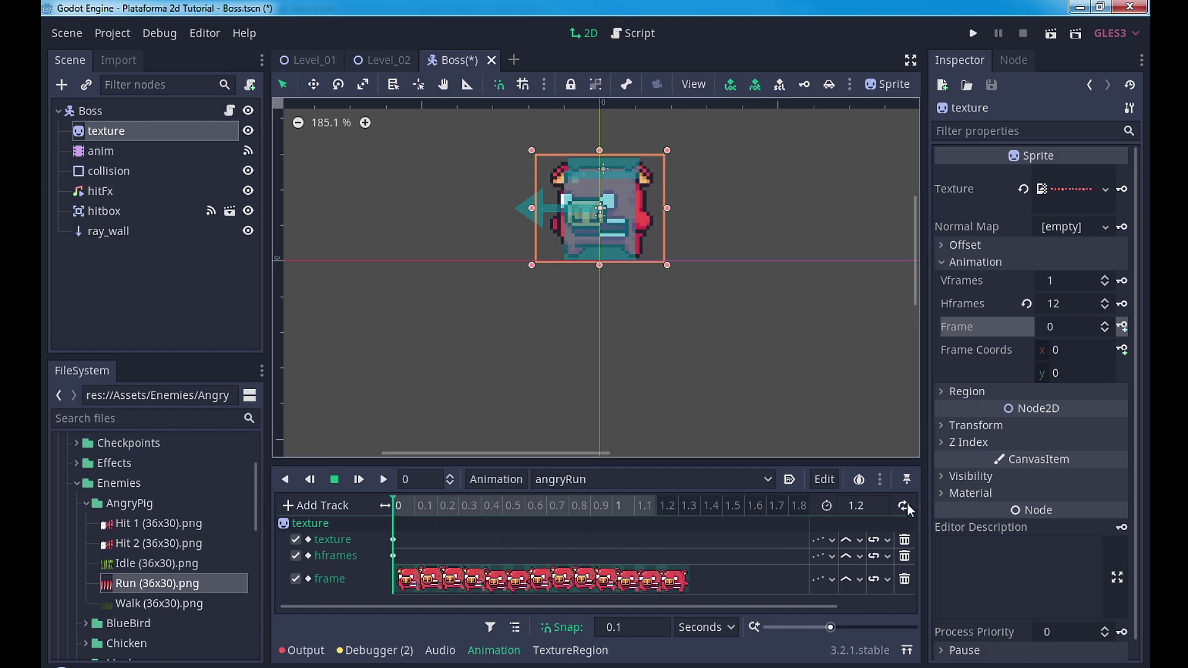
{"action": "left_click", "coordinate": [904, 505]}
{"action": "left_click", "coordinate": [383, 480]}
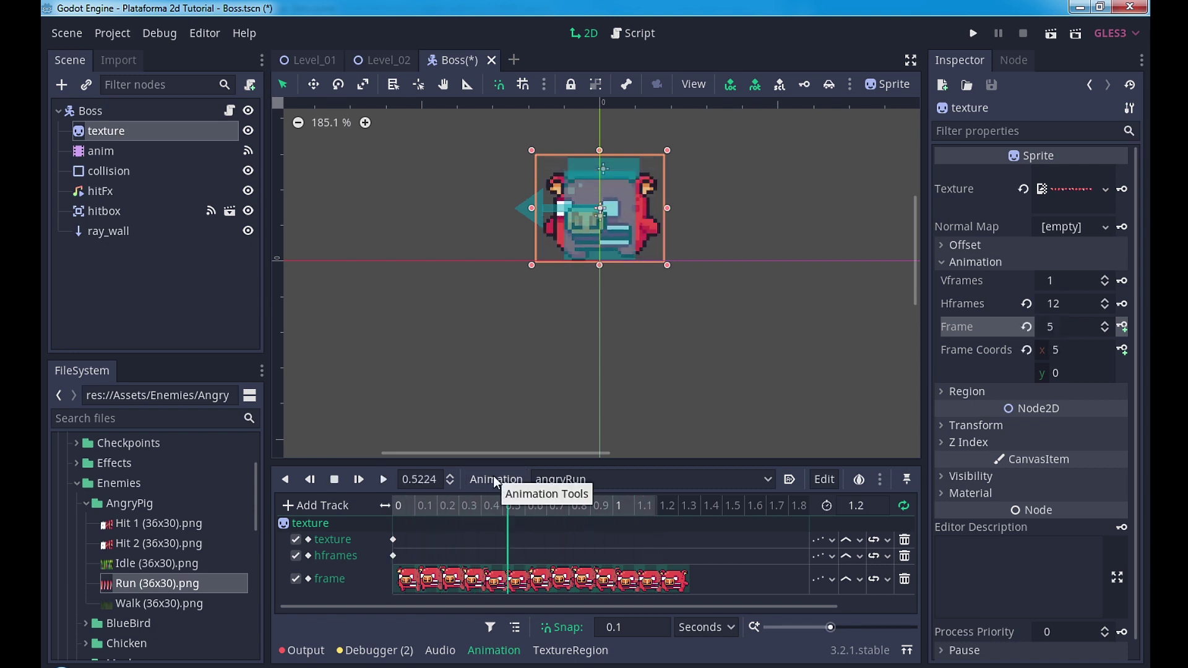
{"action": "left_click", "coordinate": [334, 483]}
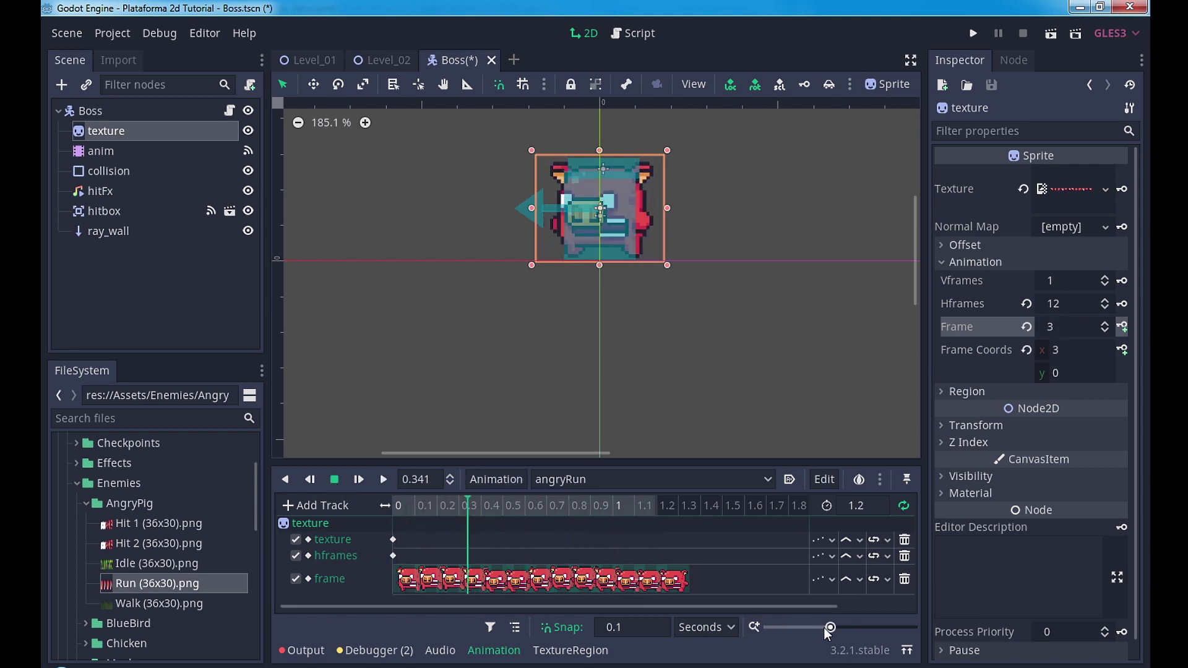
Delete the extra frame key at 1.2 seconds and save the Boss scene
{"action": "left_click_drag", "start_coordinate": [830, 629], "coordinate": [823, 628]}
{"action": "left_click_drag", "start_coordinate": [638, 606], "coordinate": [788, 614]}
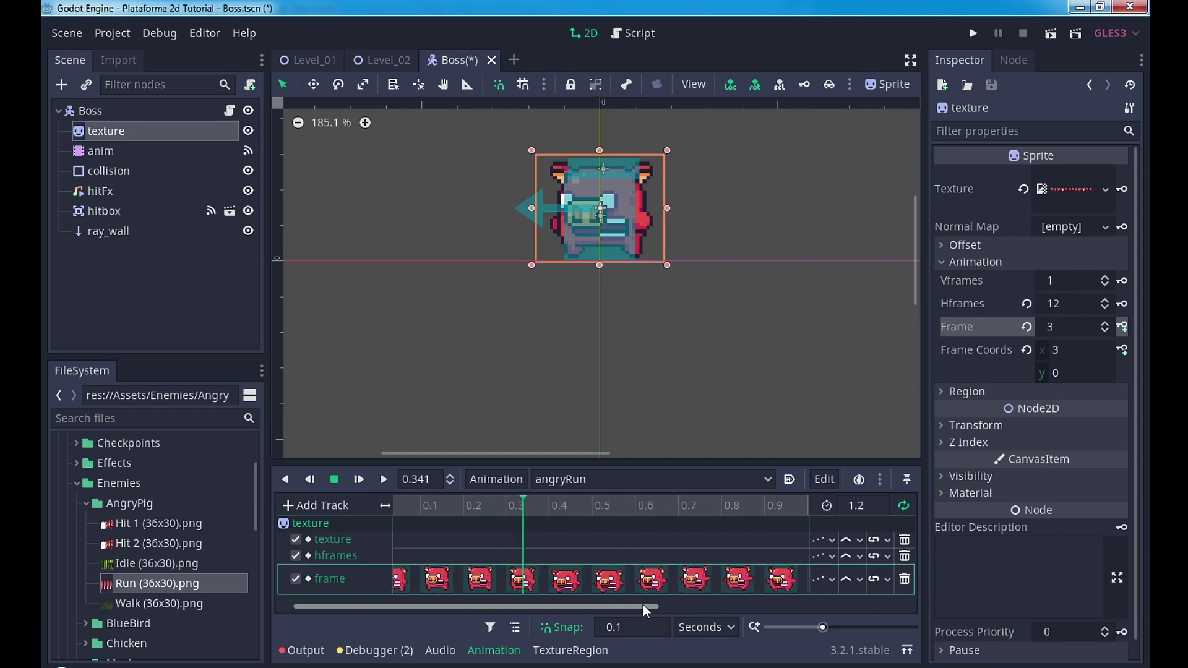
{"action": "left_click", "coordinate": [746, 584]}
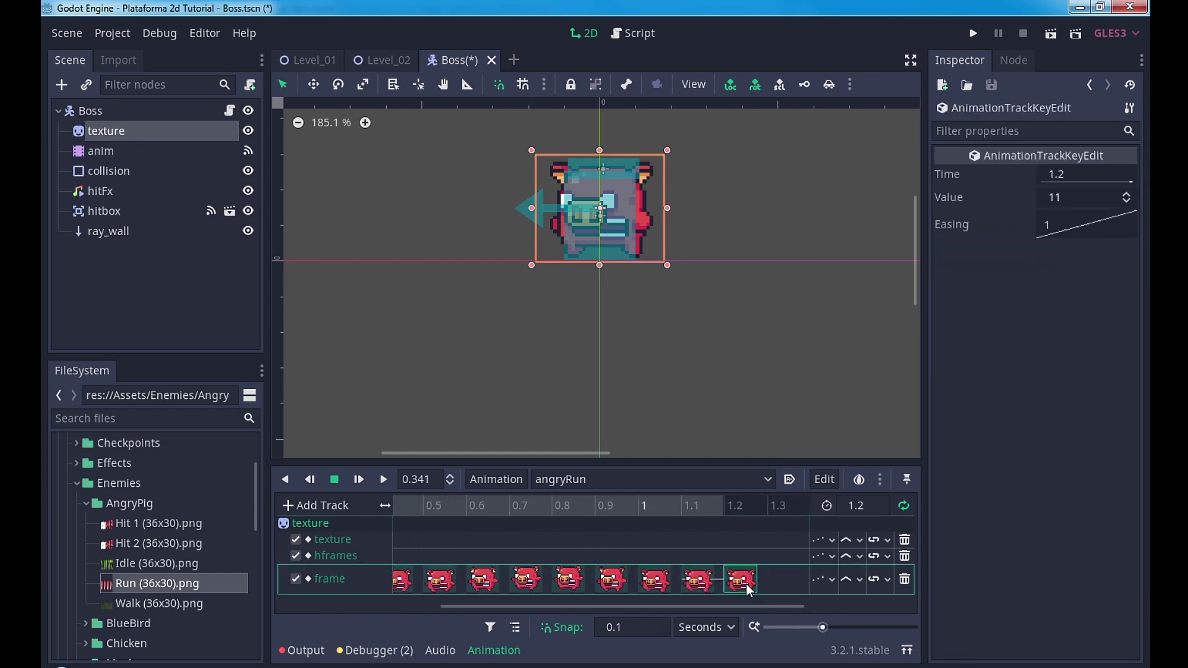
{"action": "key", "text": "Delete"}
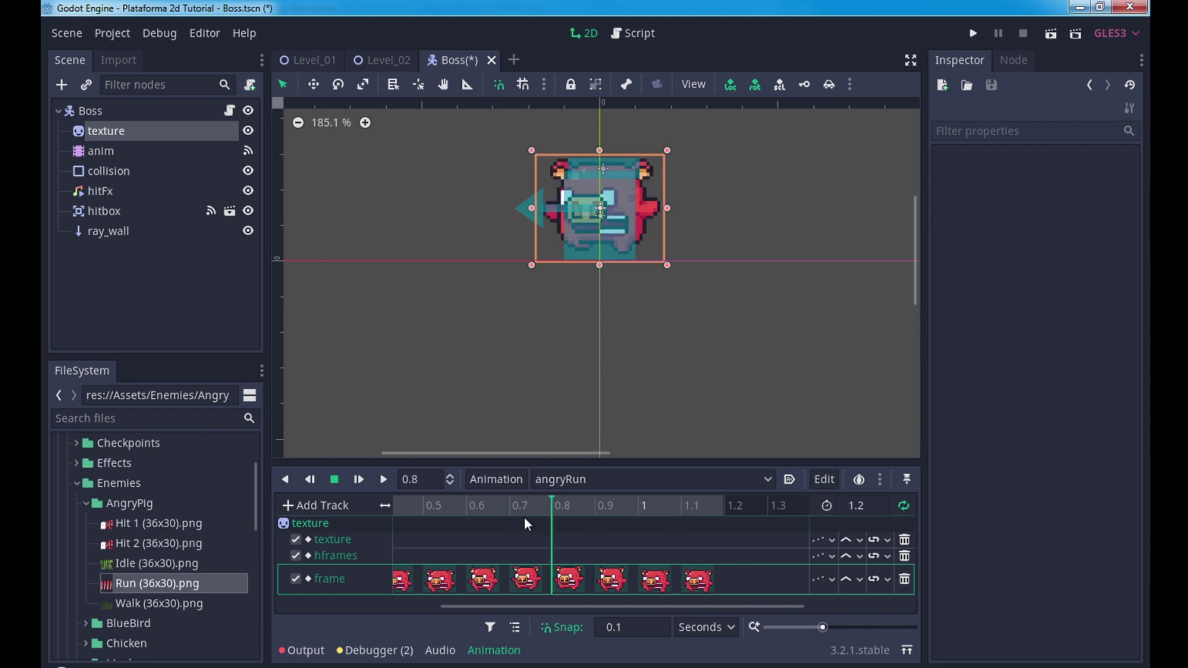
{"action": "key", "text": "ctrl+s"}
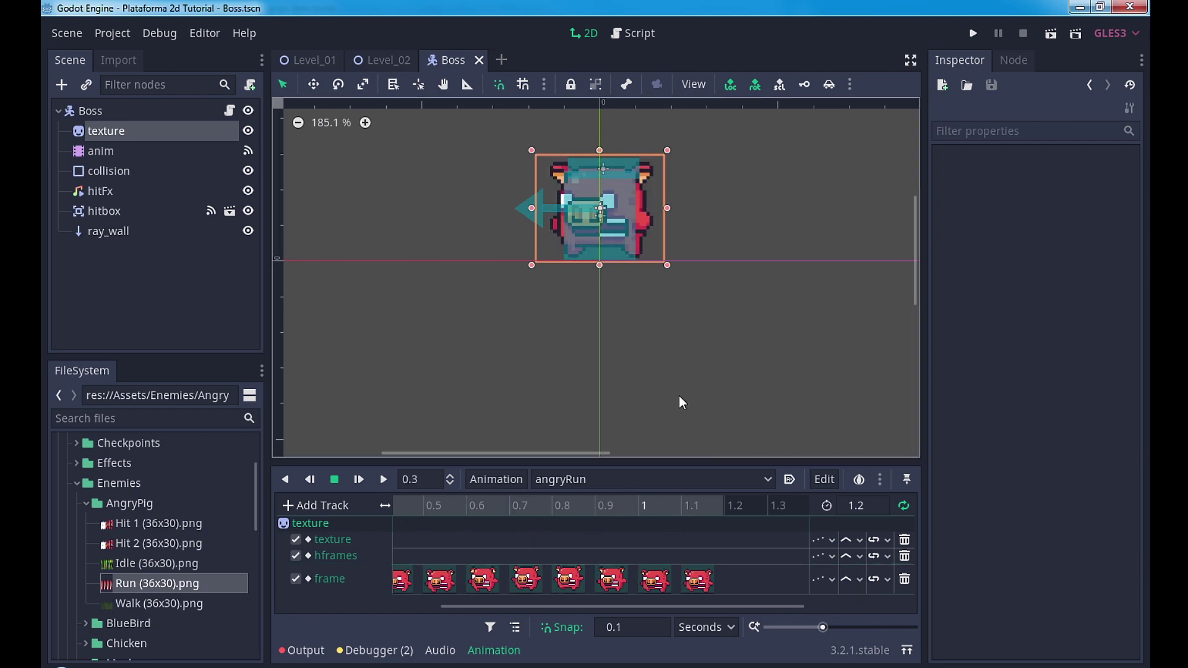
{"action": "left_click", "coordinate": [565, 479]}
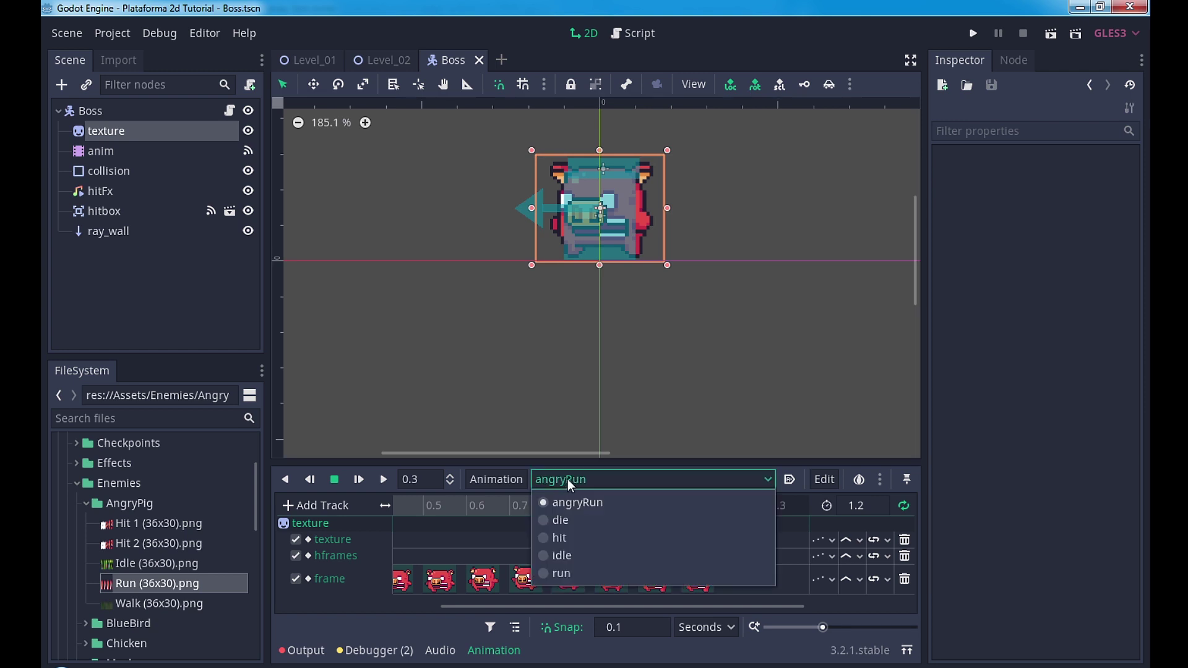
Switch to the die animation and clear the Output log
{"action": "left_click", "coordinate": [574, 517]}
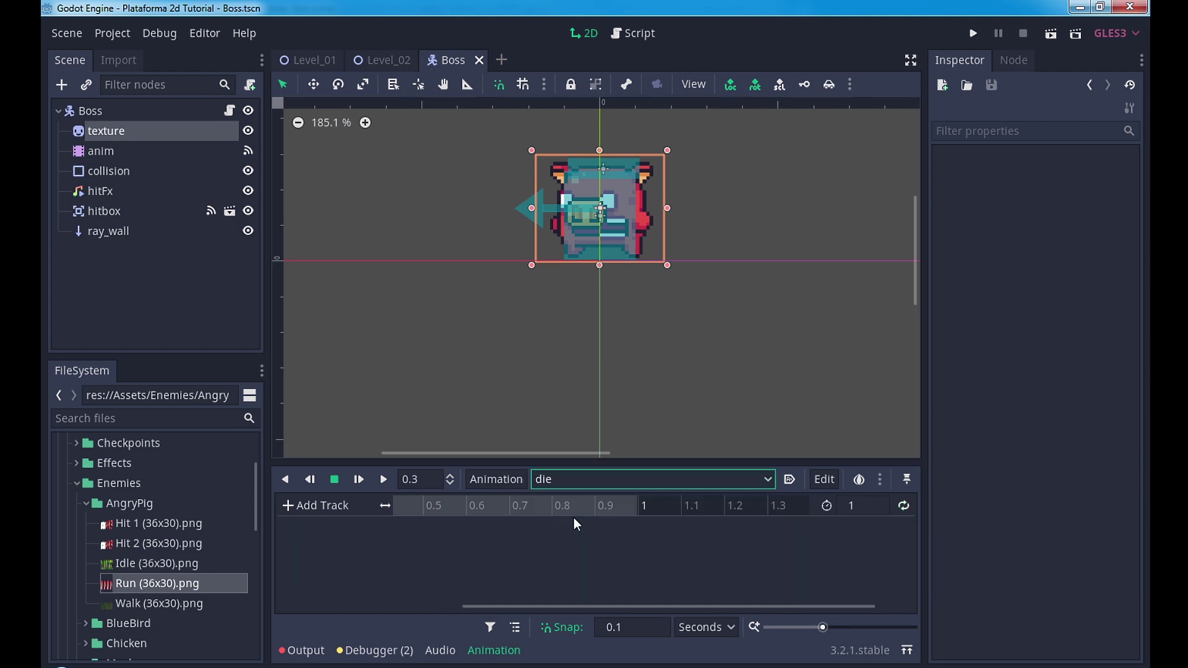
{"action": "left_click", "coordinate": [304, 650]}
{"action": "left_click", "coordinate": [899, 485]}
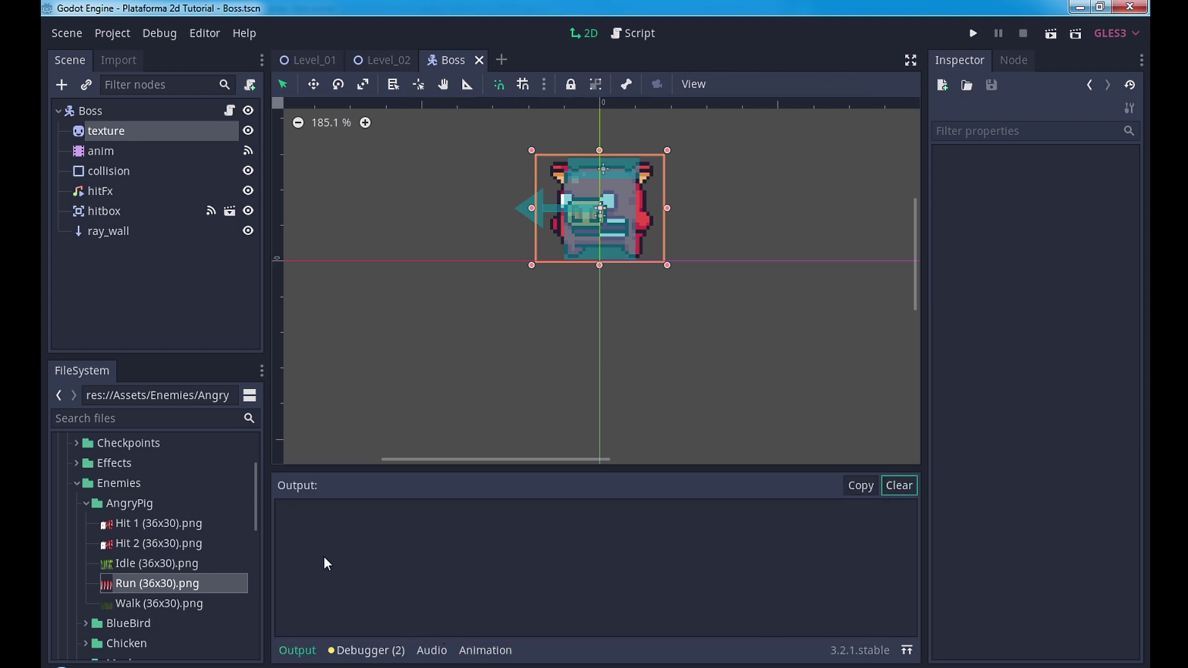
{"action": "left_click", "coordinate": [494, 651]}
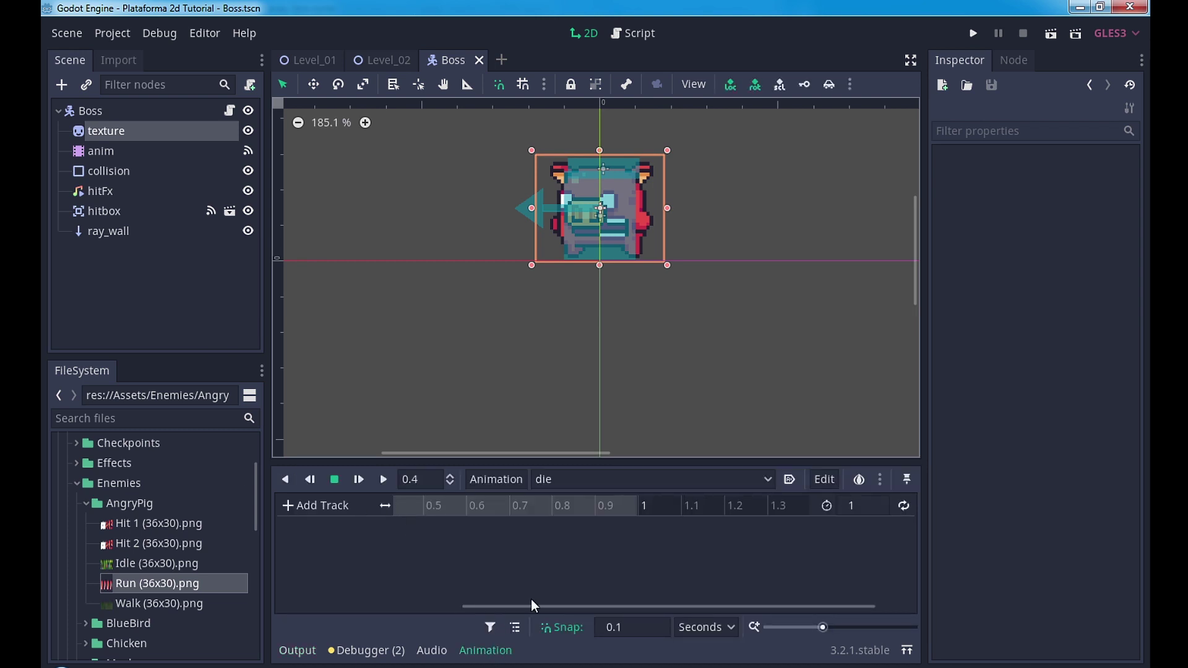
Select the sprite node and pick Hit 2 (36x30).png in FileSystem
{"action": "scroll", "coordinate": [459, 531], "scroll_direction": "down", "scroll_amount": 2, "text": "ctrl"}
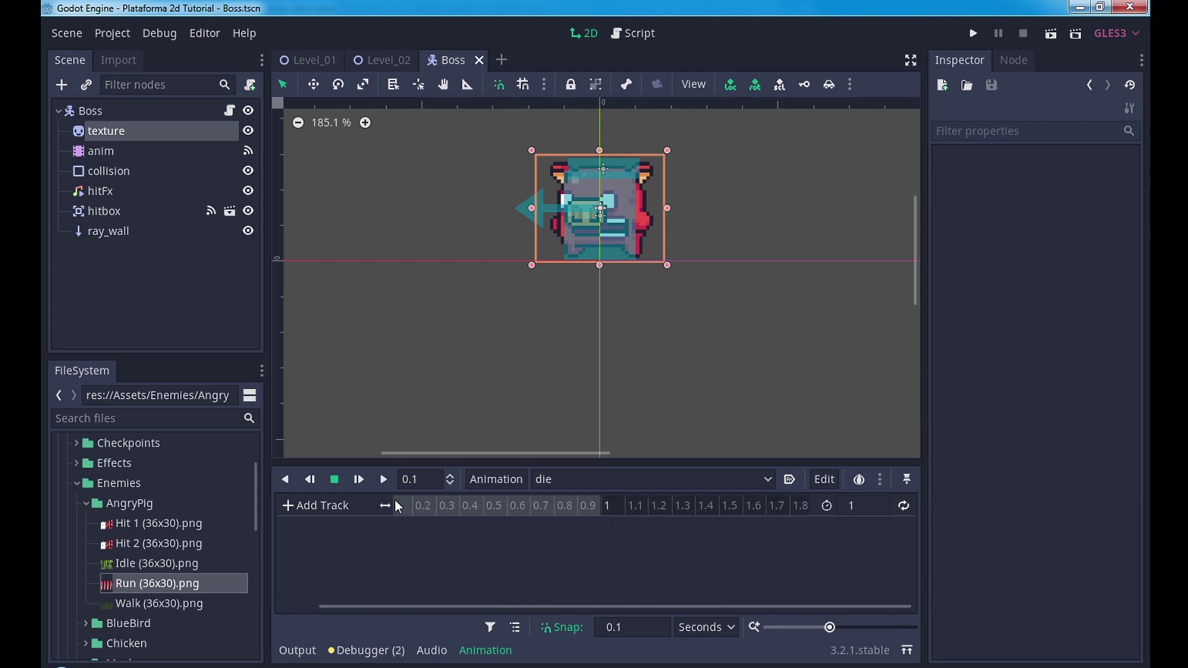
{"action": "left_click", "coordinate": [125, 132]}
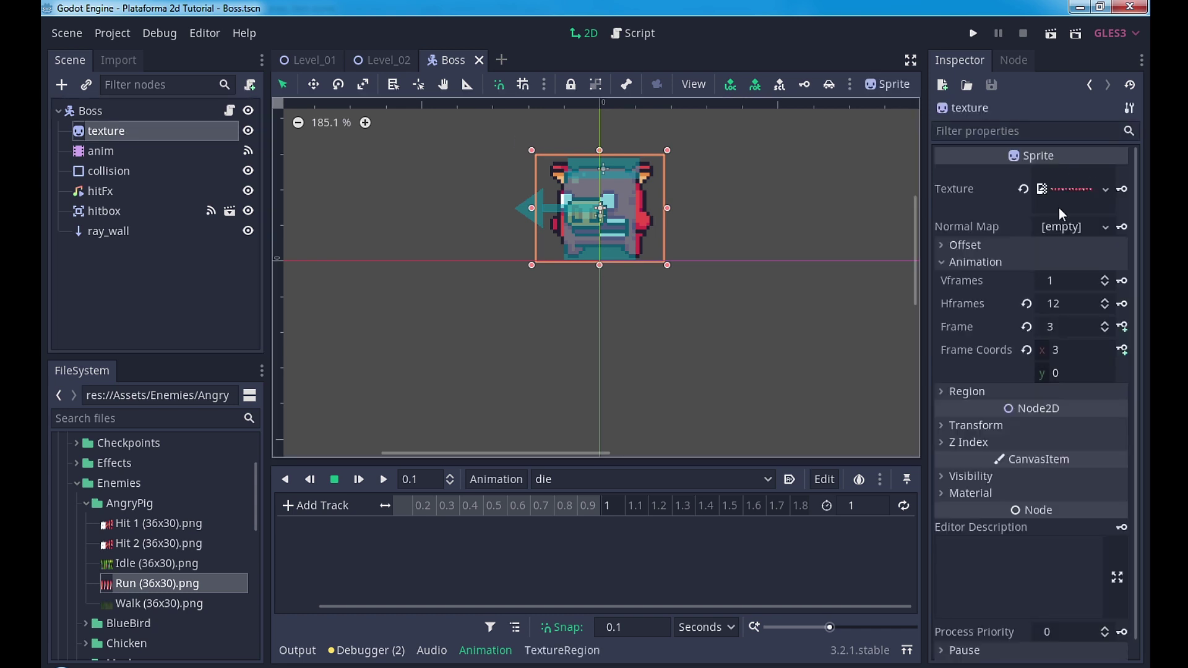
{"action": "left_click", "coordinate": [158, 544]}
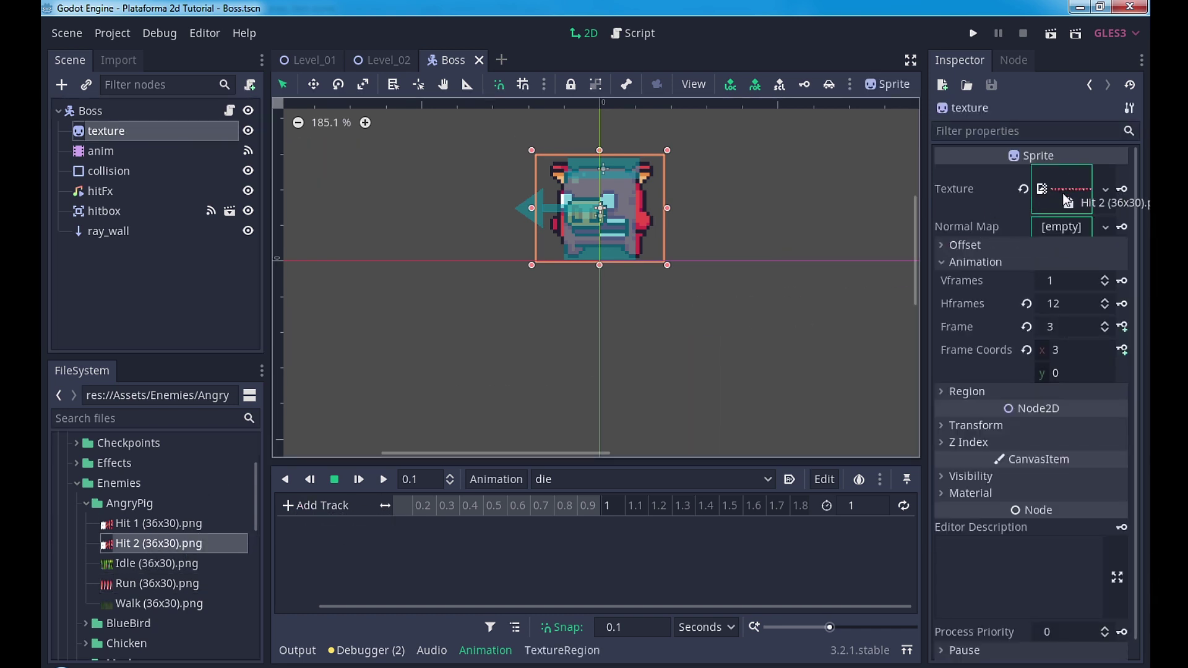
Key Hit 2 (36x30).png as the texture and 5 Hframes into the die animation
{"action": "left_click_drag", "start_coordinate": [155, 545], "coordinate": [1077, 190]}
{"action": "left_click", "coordinate": [1124, 192]}
{"action": "left_click", "coordinate": [554, 369]}
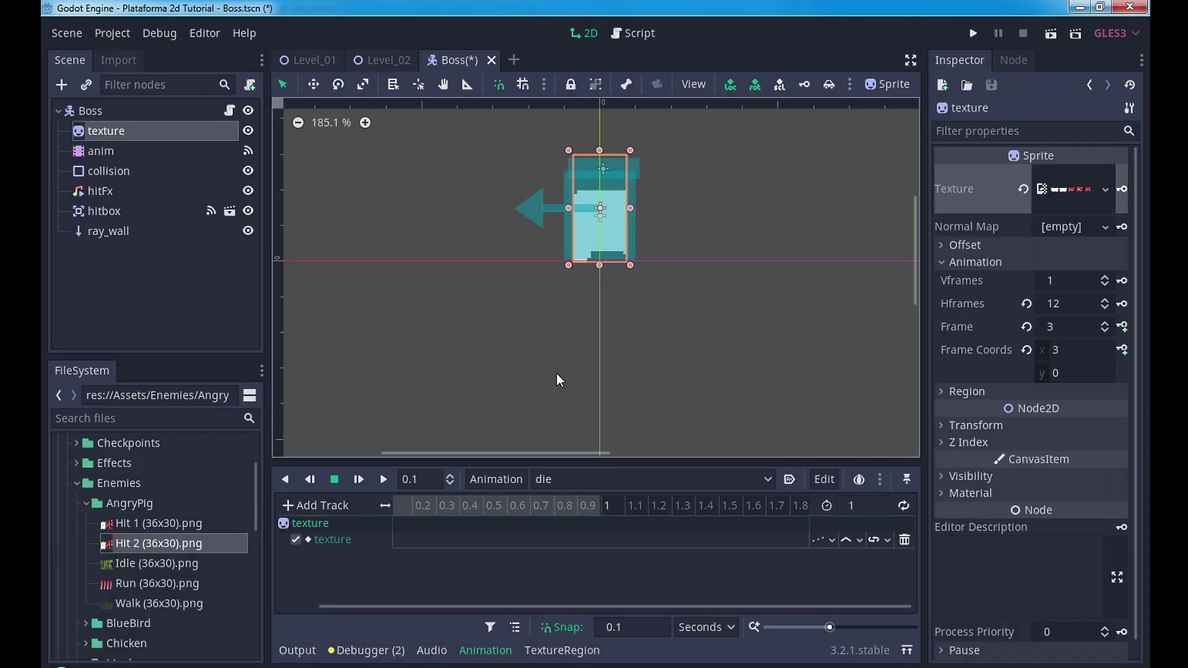
{"action": "left_click", "coordinate": [1060, 306]}
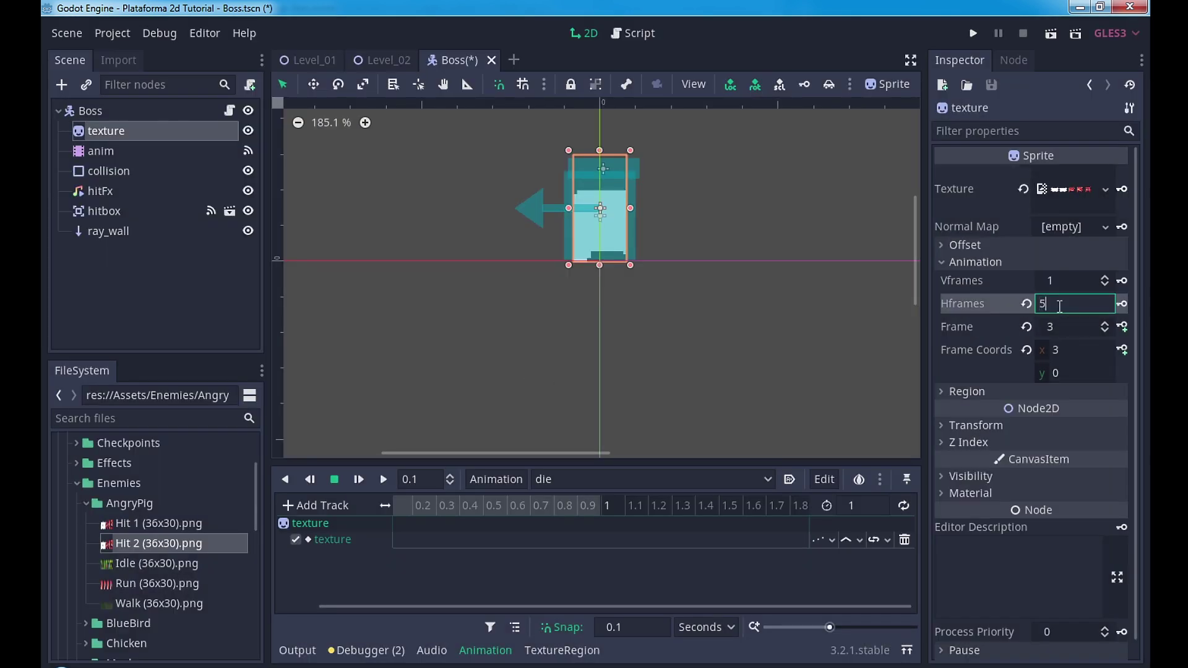
{"action": "type", "text": "5"}
{"action": "key", "text": "Return"}
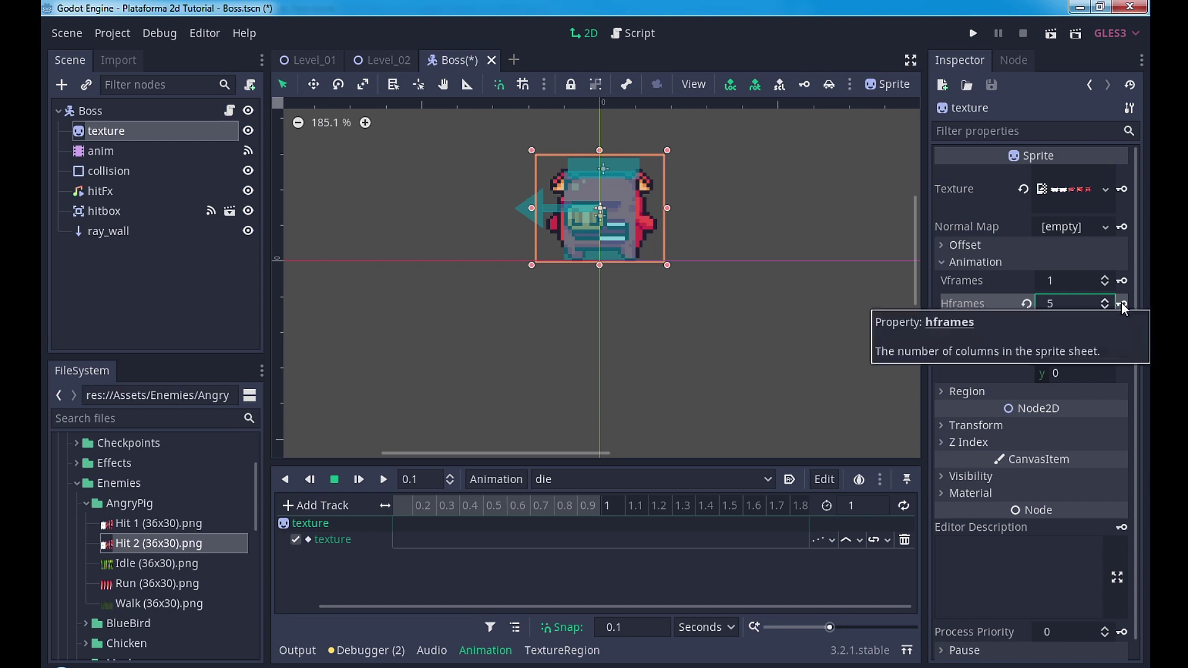
{"action": "left_click", "coordinate": [1123, 305]}
{"action": "left_click", "coordinate": [550, 367]}
Set the sprite Frame to 0 and key it on a new frame track
{"action": "left_click", "coordinate": [1075, 328]}
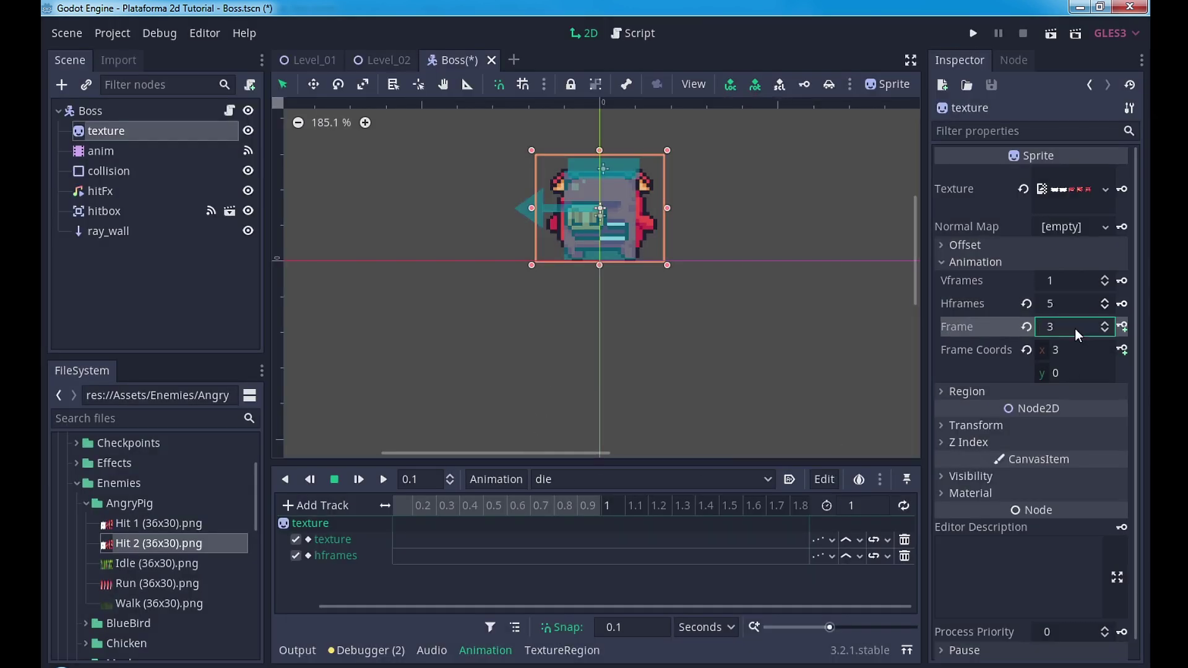
{"action": "type", "text": "0"}
{"action": "key", "text": "Return"}
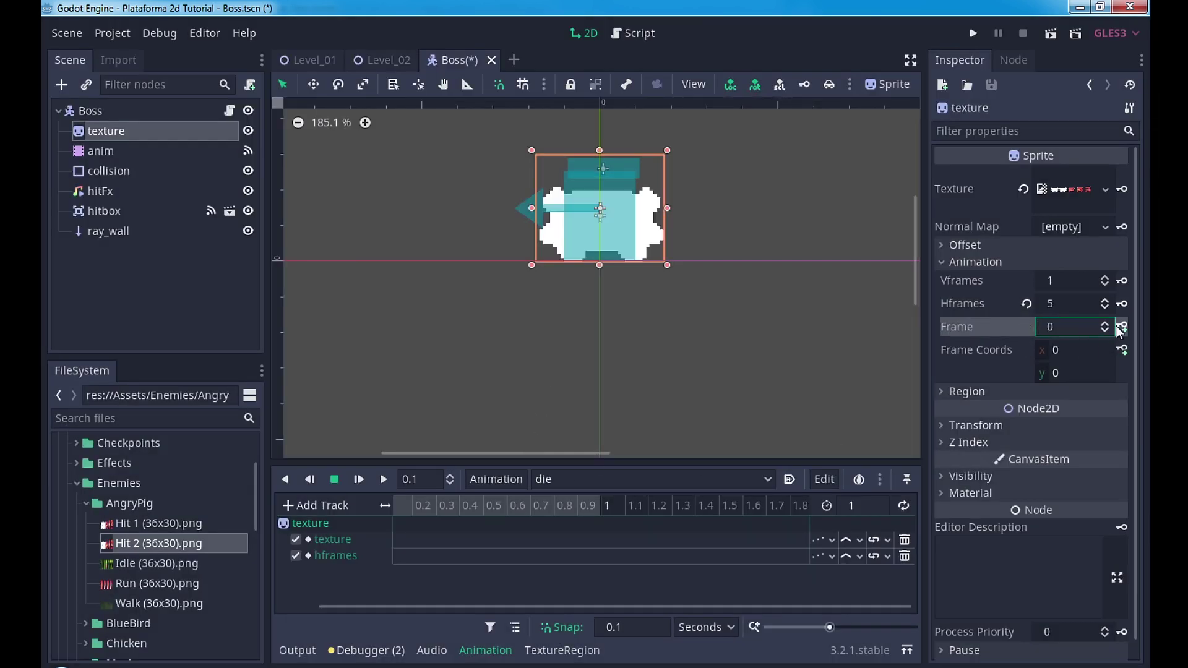
{"action": "left_click", "coordinate": [1123, 327]}
{"action": "key", "text": "Return"}
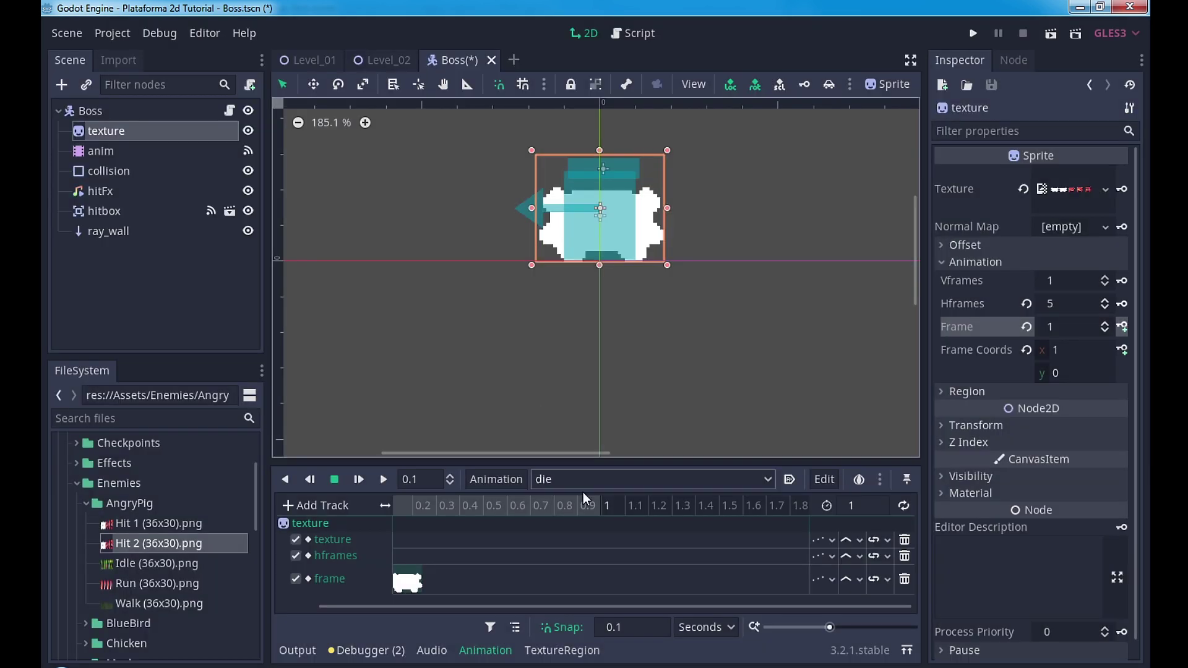
{"action": "left_click_drag", "start_coordinate": [803, 608], "coordinate": [765, 608]}
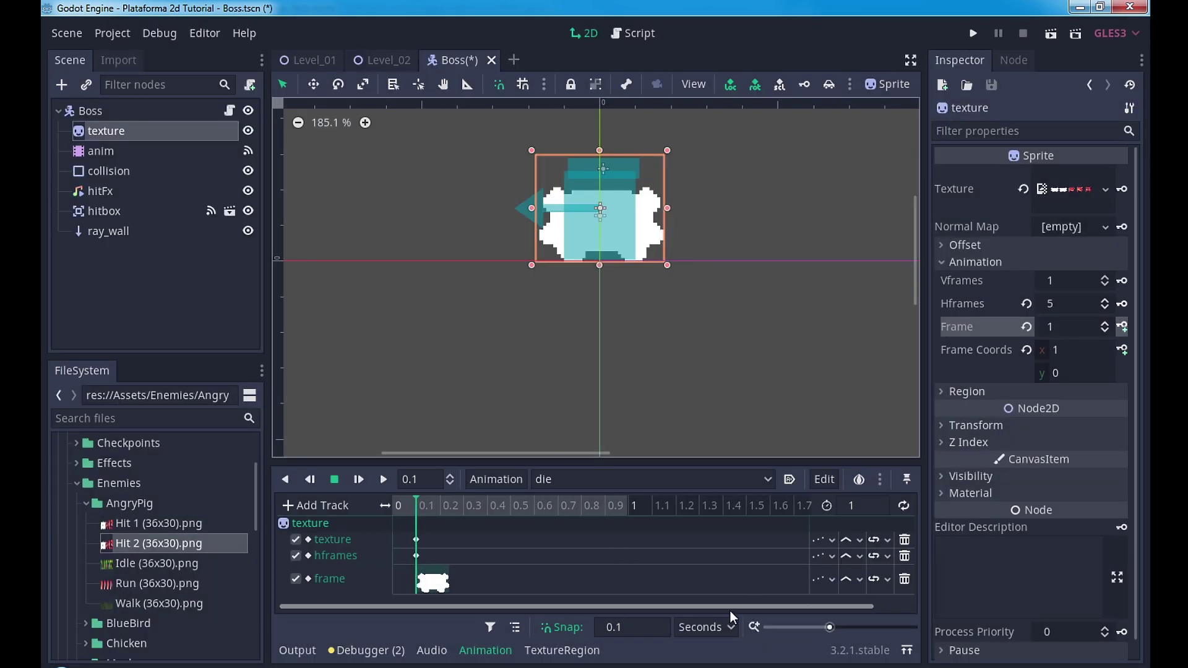
{"action": "left_click_drag", "start_coordinate": [433, 534], "coordinate": [392, 543]}
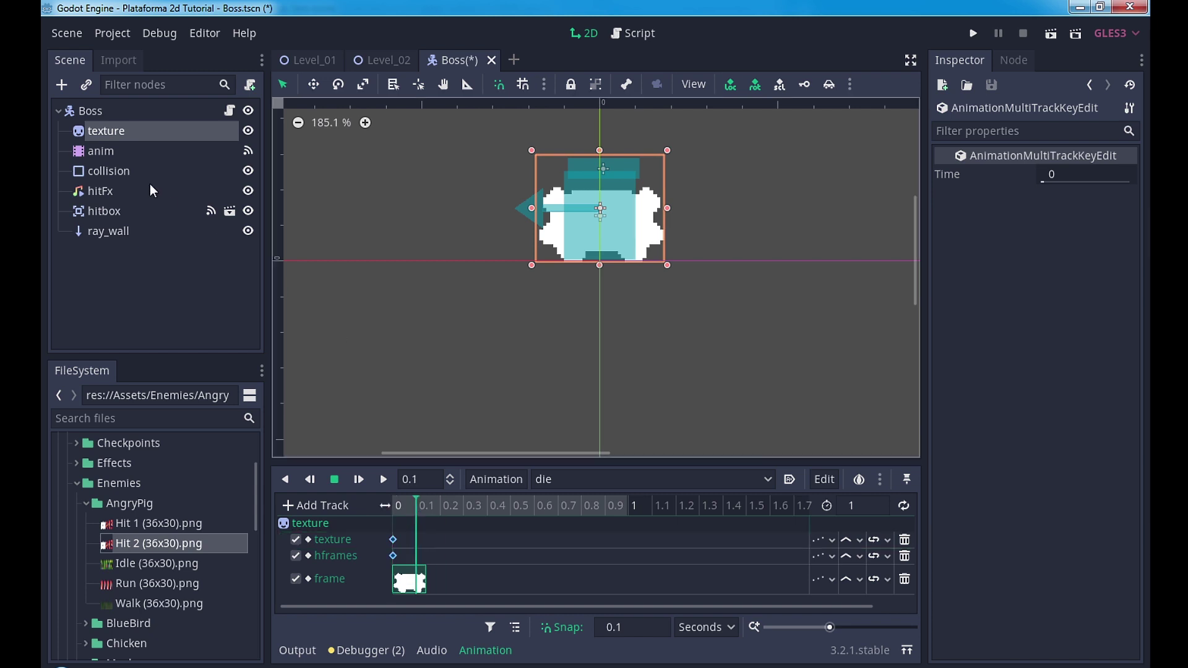
{"action": "left_click", "coordinate": [133, 132]}
Key frames 1–4 at 0.1 s steps and set the length to 0.5 seconds
{"action": "left_click", "coordinate": [1106, 328]}
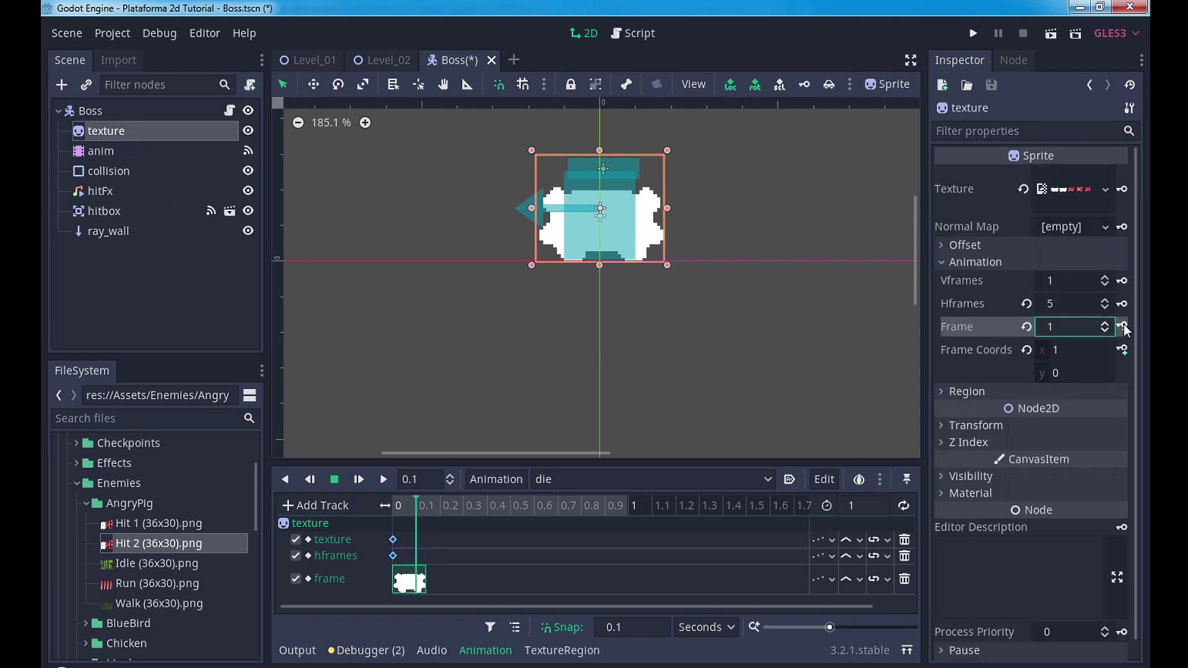
{"action": "left_click", "coordinate": [1124, 327]}
{"action": "left_click", "coordinate": [1124, 327]}
{"action": "left_click", "coordinate": [1123, 327]}
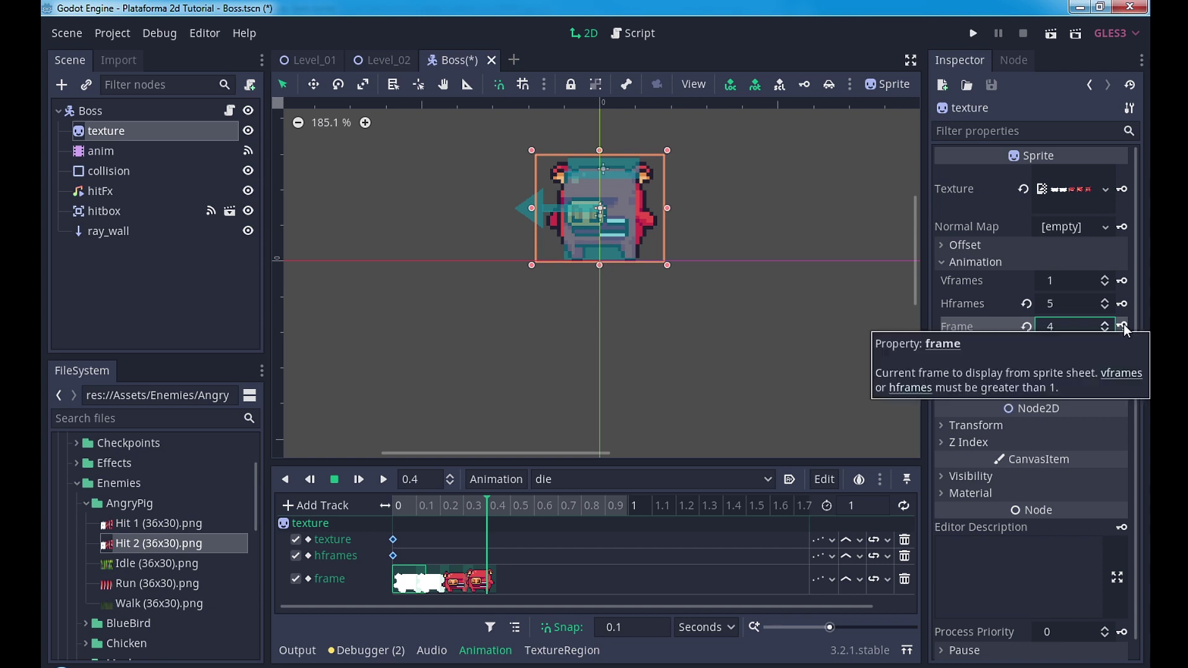
{"action": "left_click", "coordinate": [1126, 328]}
{"action": "double_click", "coordinate": [861, 506]}
{"action": "type", "text": ".5"}
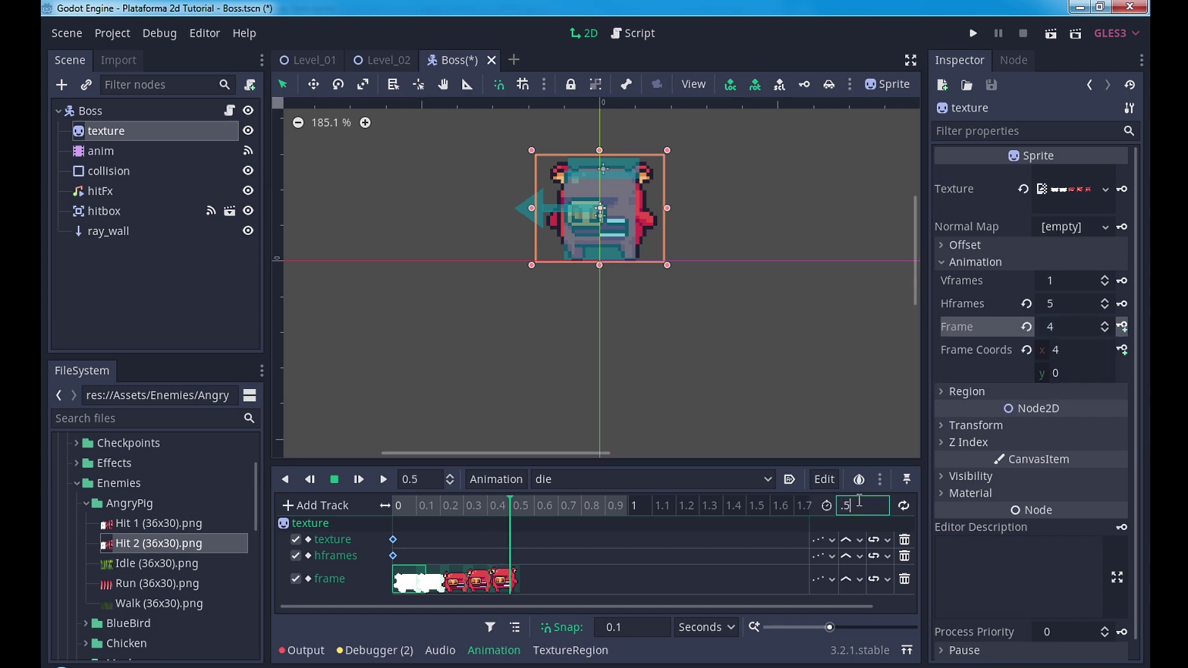
{"action": "key", "text": "Return"}
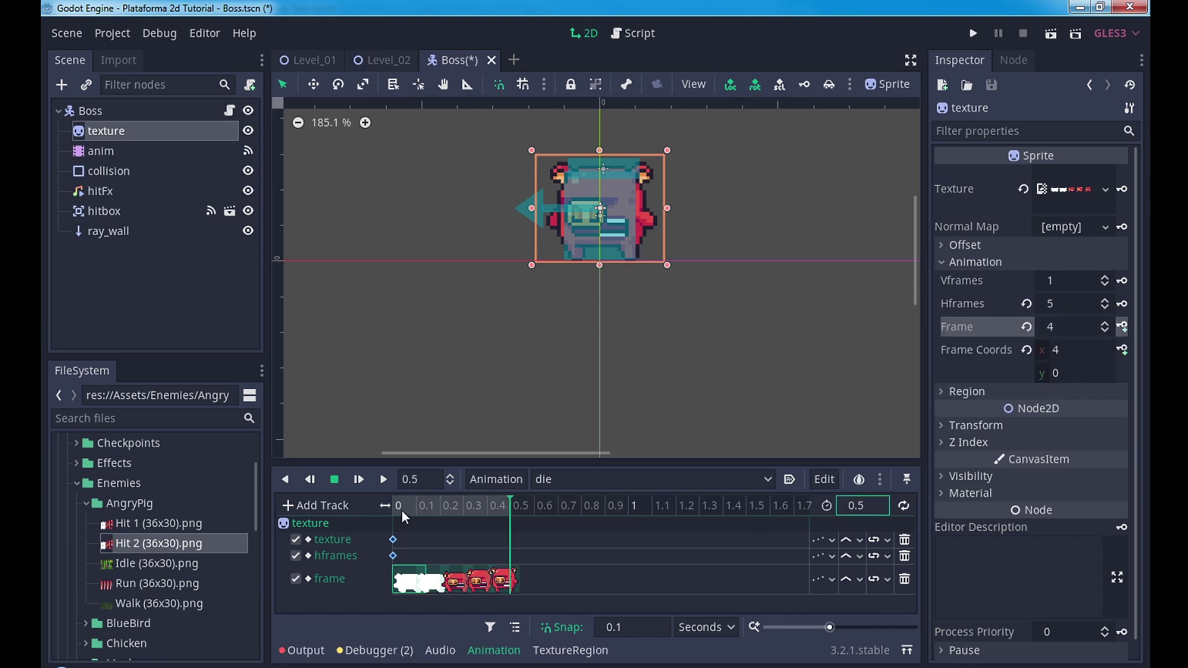
Preview the die animation and save the Boss scene
{"action": "mouse_move", "coordinate": [396, 506]}
{"action": "left_mouse_down"}
{"action": "mouse_move", "coordinate": [488, 511]}
{"action": "mouse_move", "coordinate": [385, 514]}
{"action": "left_mouse_up"}
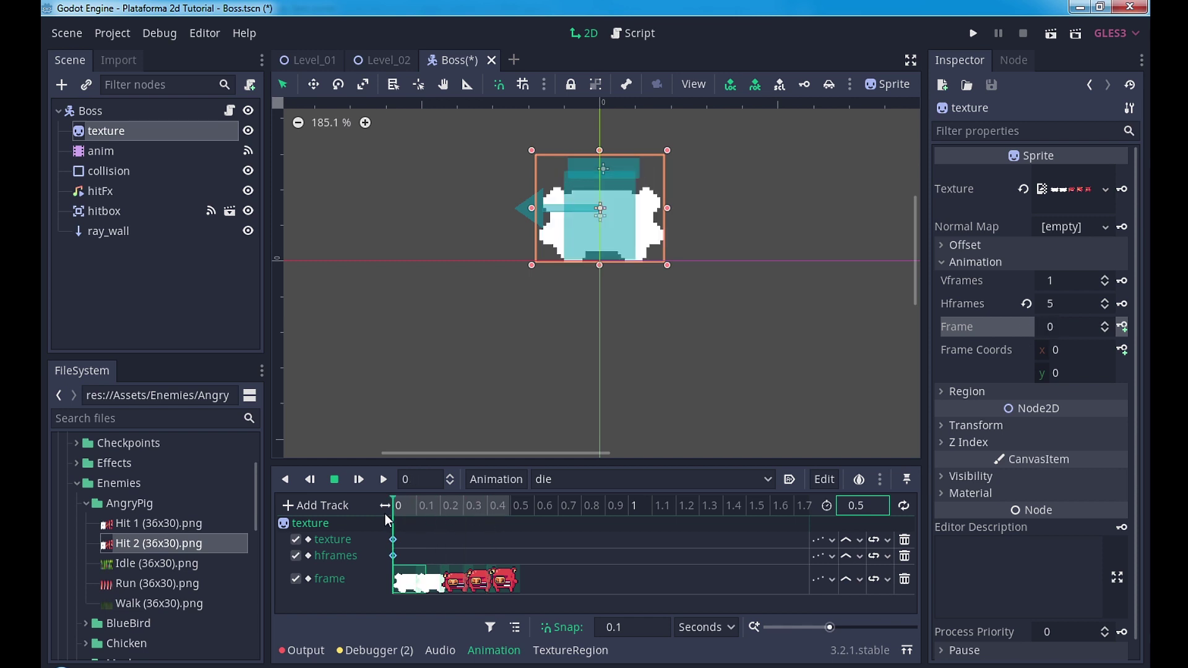
{"action": "left_click", "coordinate": [406, 584]}
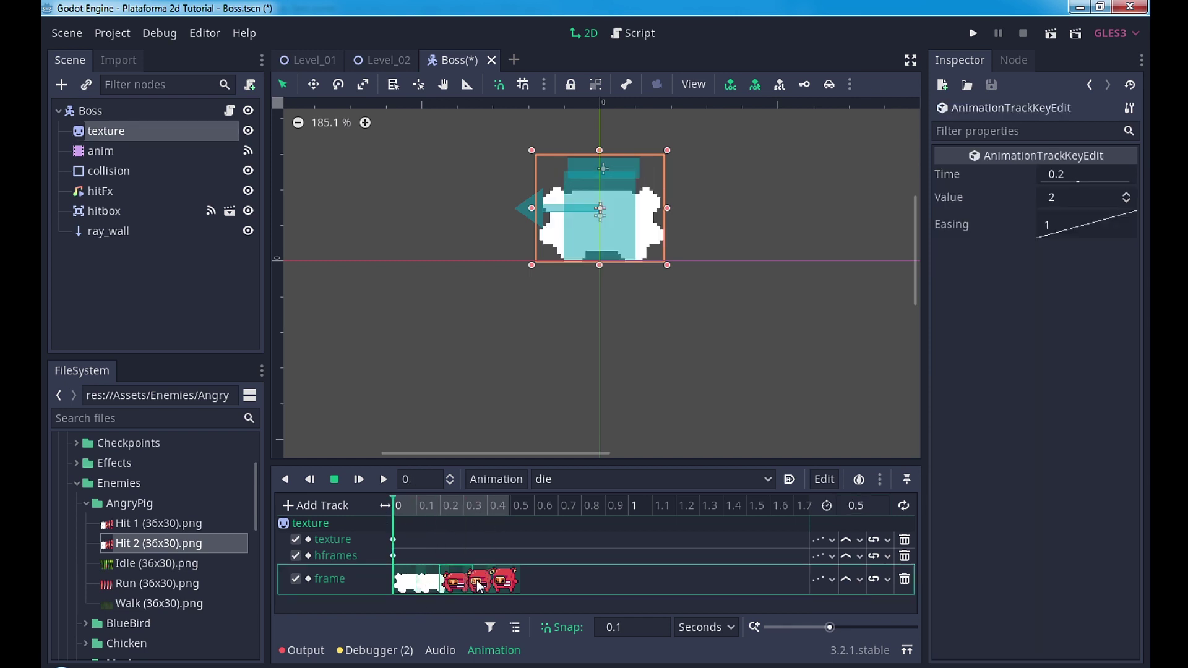
{"action": "mouse_move", "coordinate": [422, 500]}
{"action": "left_mouse_down"}
{"action": "mouse_move", "coordinate": [503, 504]}
{"action": "mouse_move", "coordinate": [352, 503]}
{"action": "left_mouse_up"}
{"action": "key", "text": "ctrl+s"}
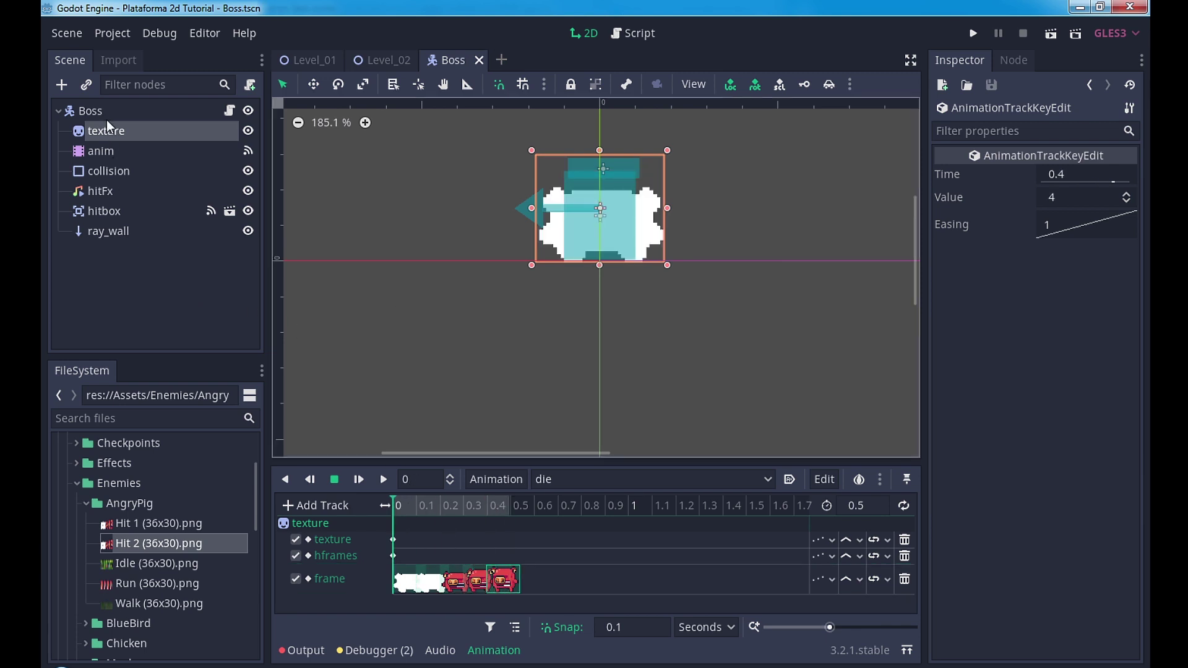
{"action": "left_click", "coordinate": [107, 112]}
Switch the animation editor to the idle animation
{"action": "right_click", "coordinate": [107, 112]}
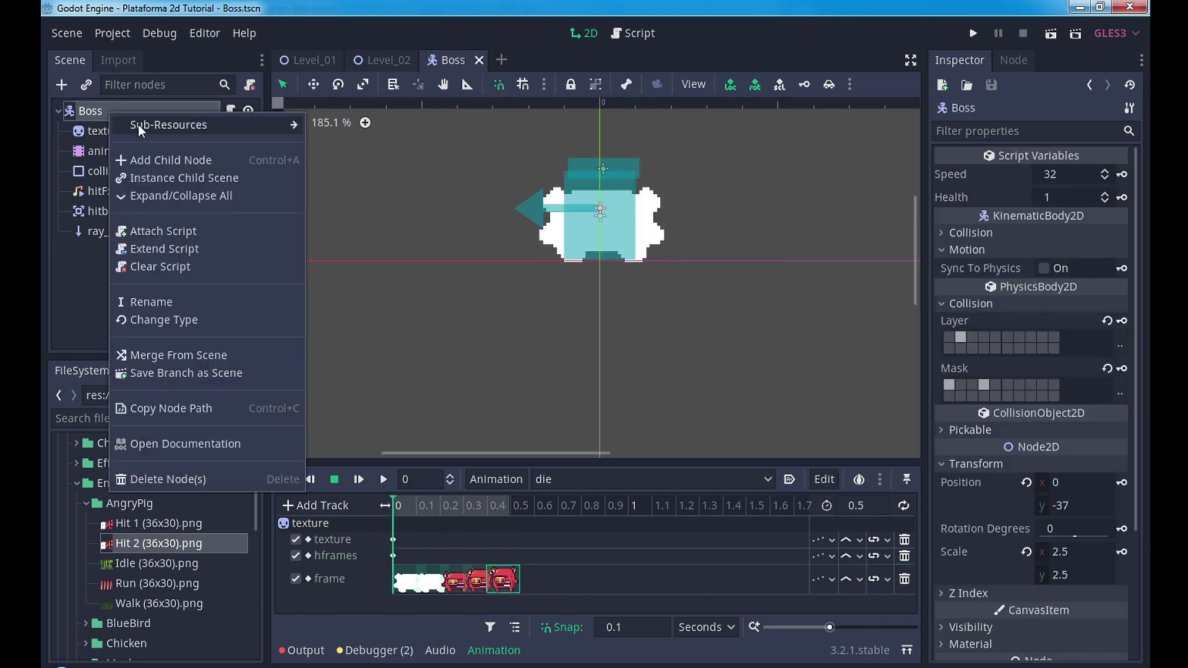
{"action": "left_click", "coordinate": [555, 486]}
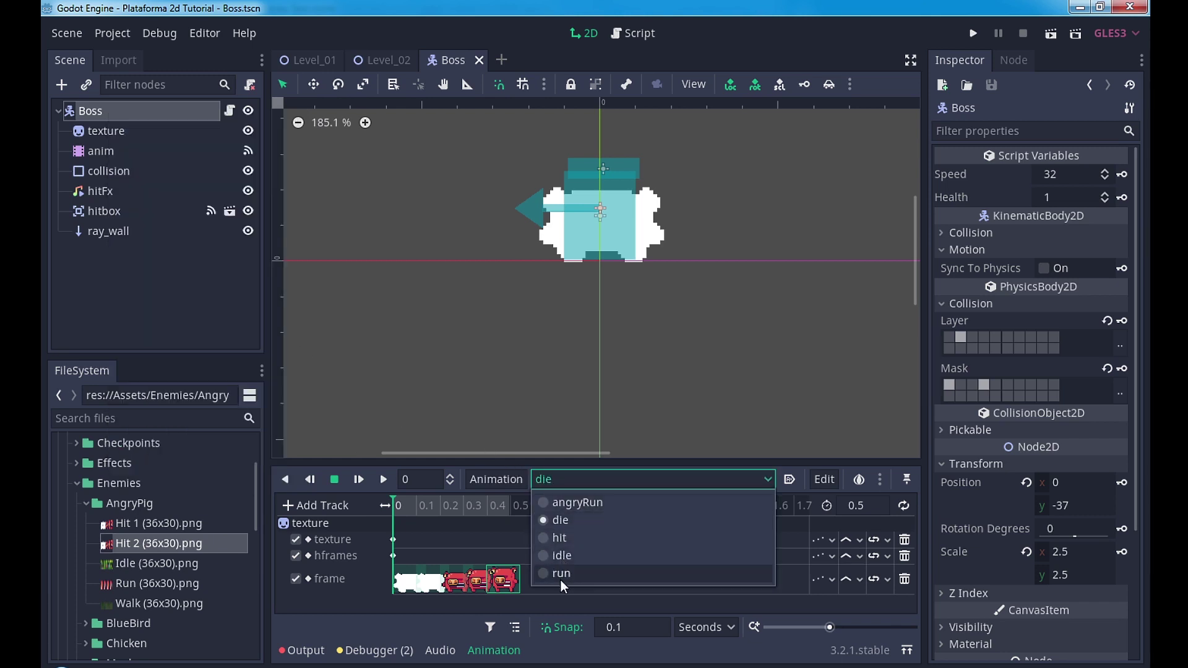
{"action": "left_click", "coordinate": [554, 557]}
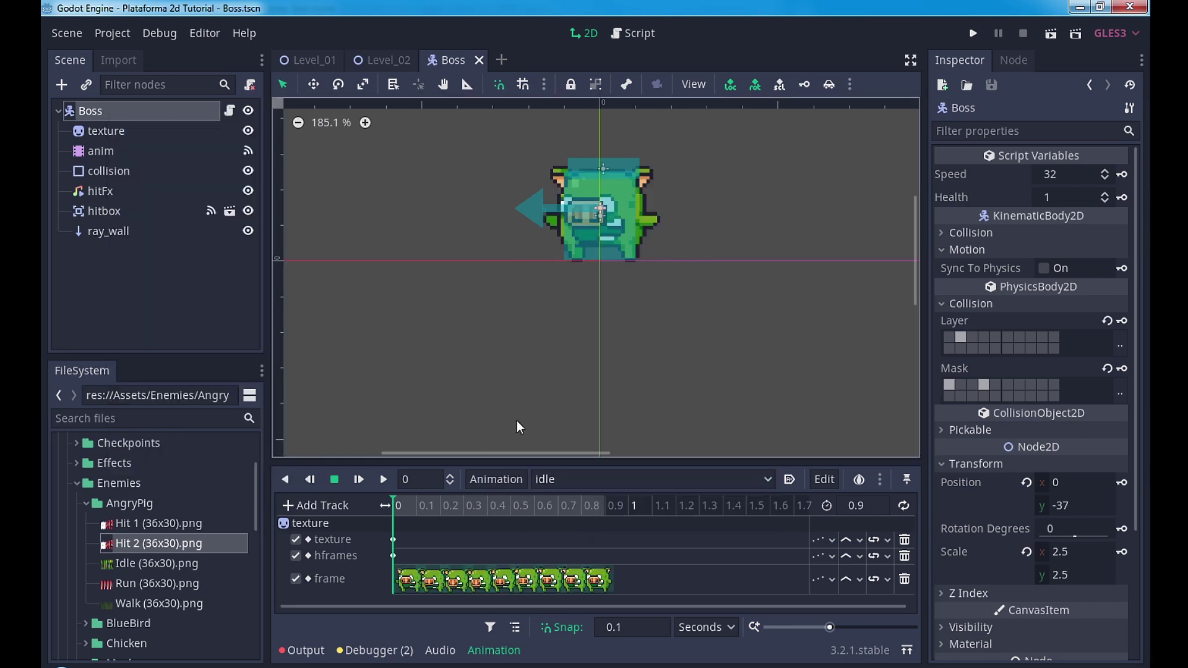
Add a Particles2D child under Boss and name it dieFx
{"action": "right_click", "coordinate": [124, 114]}
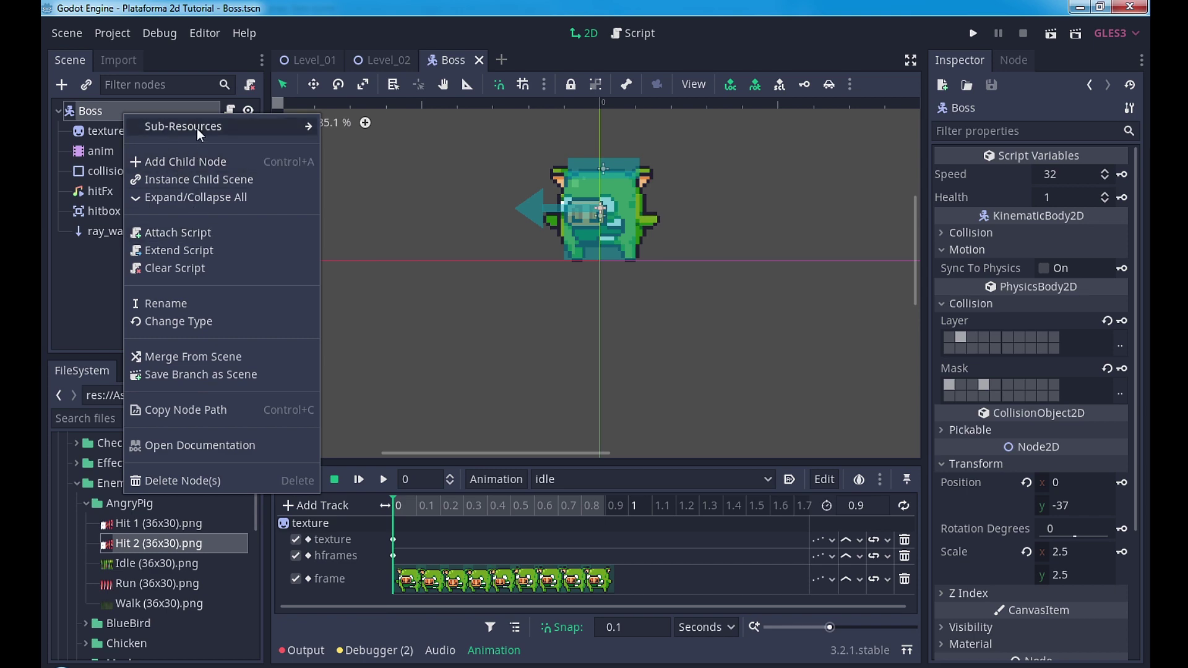
{"action": "left_click", "coordinate": [189, 165]}
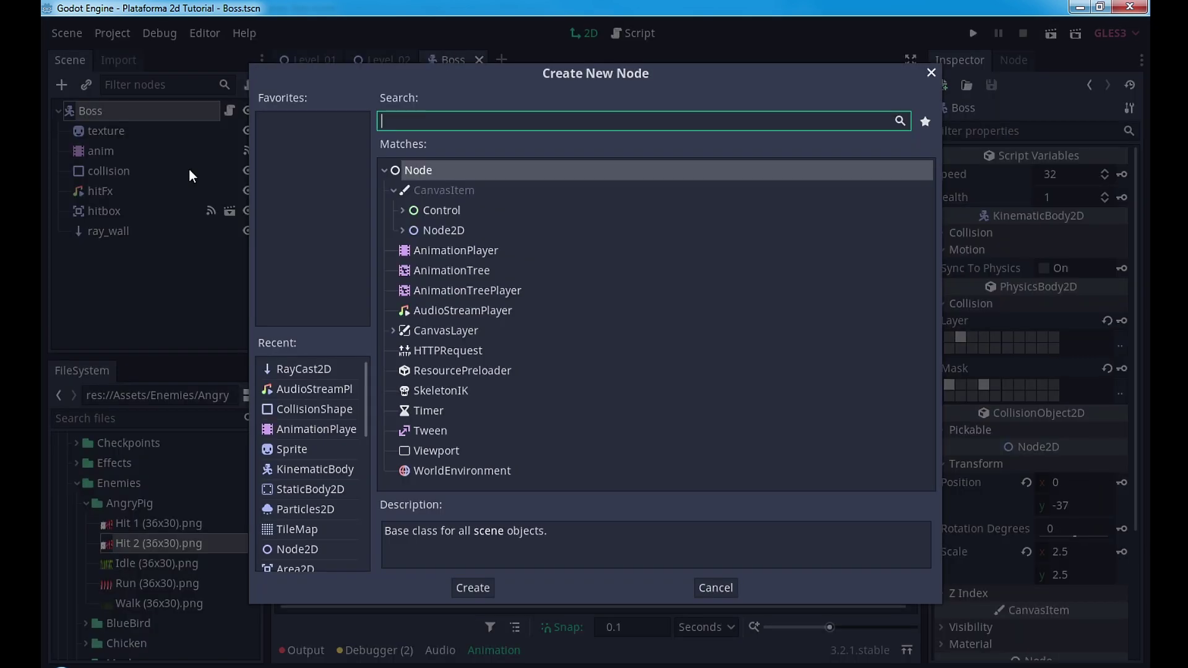
{"action": "double_click", "coordinate": [307, 507]}
{"action": "left_click", "coordinate": [125, 251]}
{"action": "type", "text": "dieFx"}
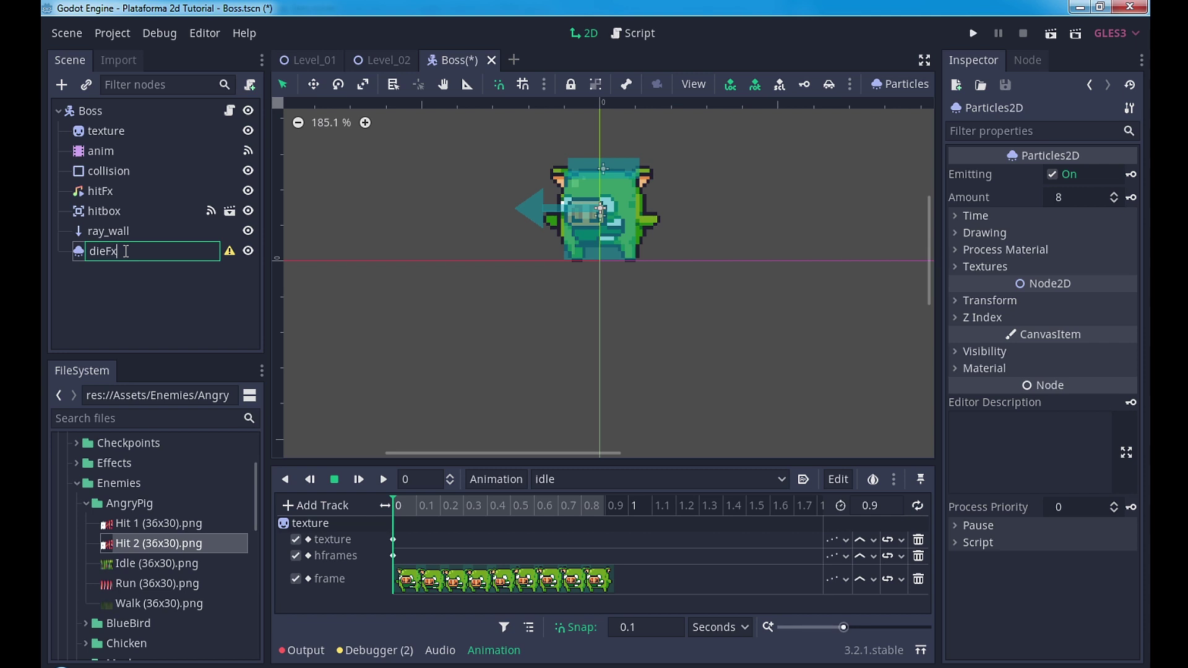
{"action": "key", "text": "Return"}
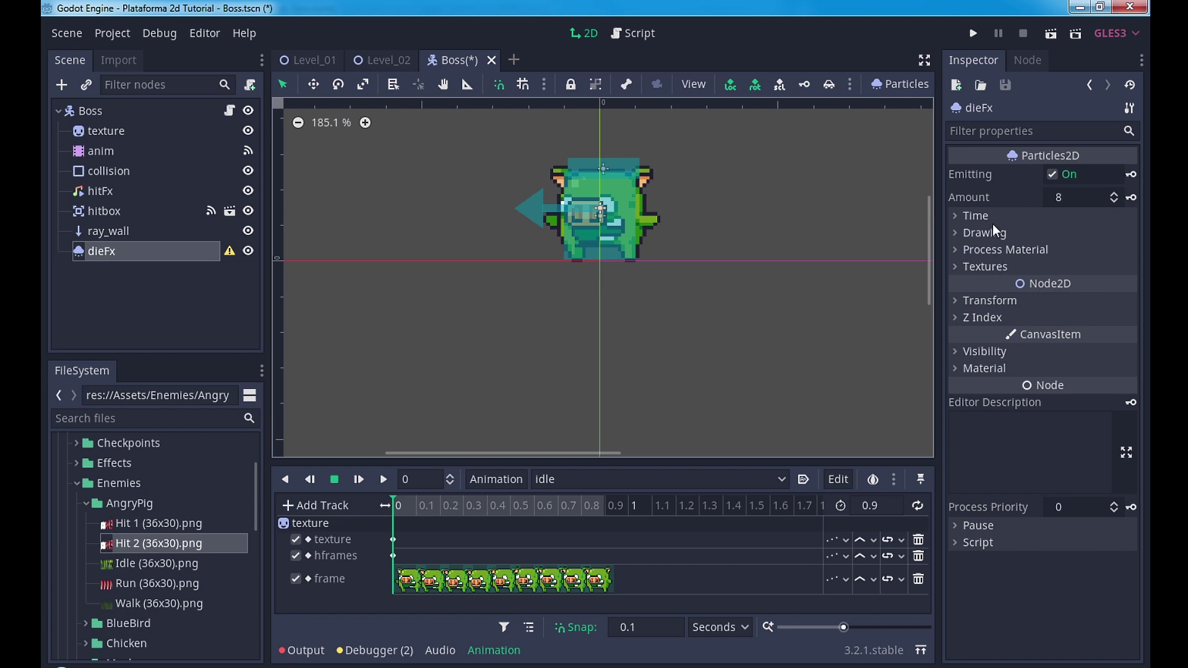
Give dieFx a new ParticlesMaterial as its process material
{"action": "left_click", "coordinate": [990, 250]}
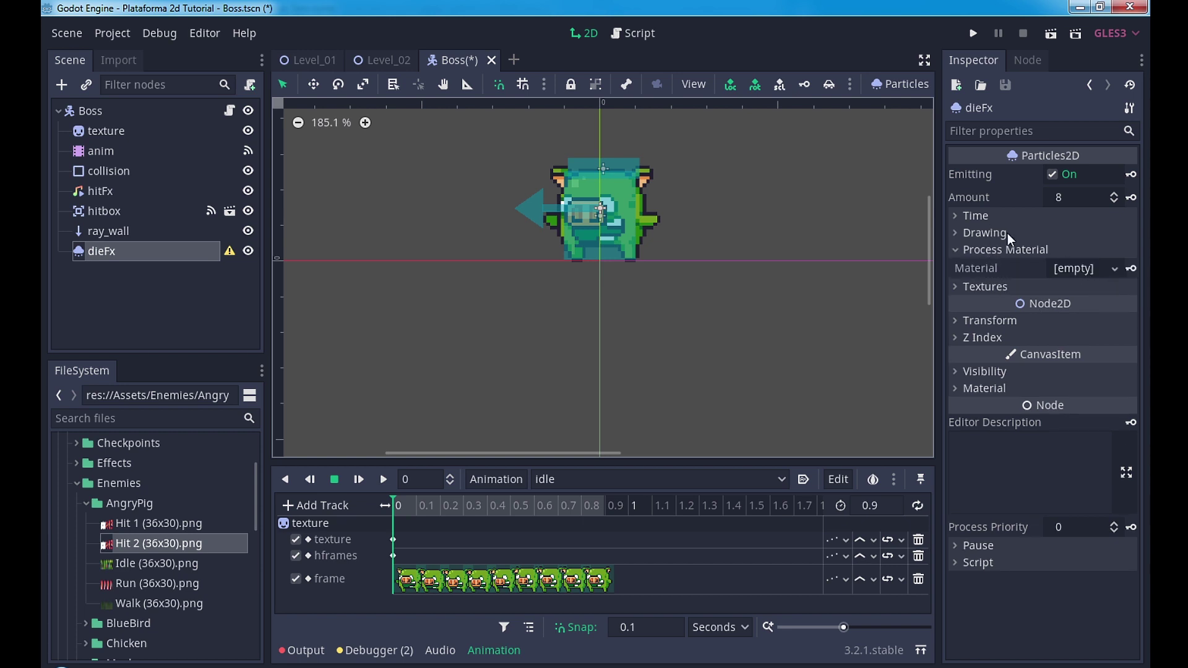
{"action": "left_click", "coordinate": [1073, 270]}
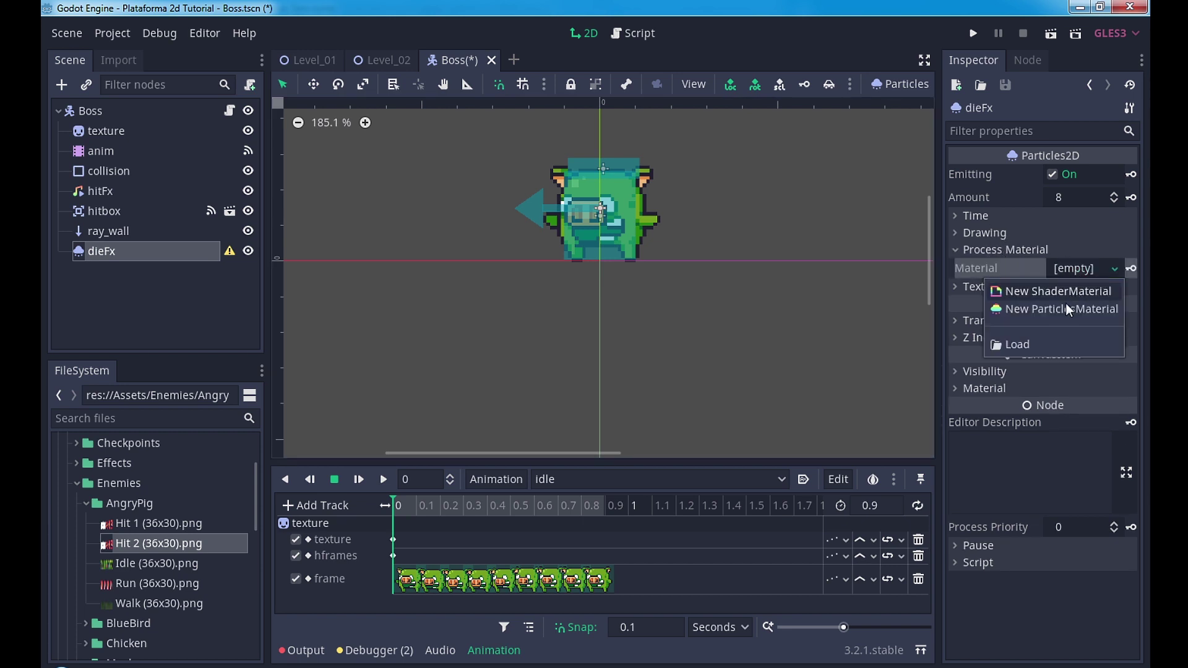
{"action": "left_click", "coordinate": [1067, 308]}
{"action": "left_click", "coordinate": [1074, 272]}
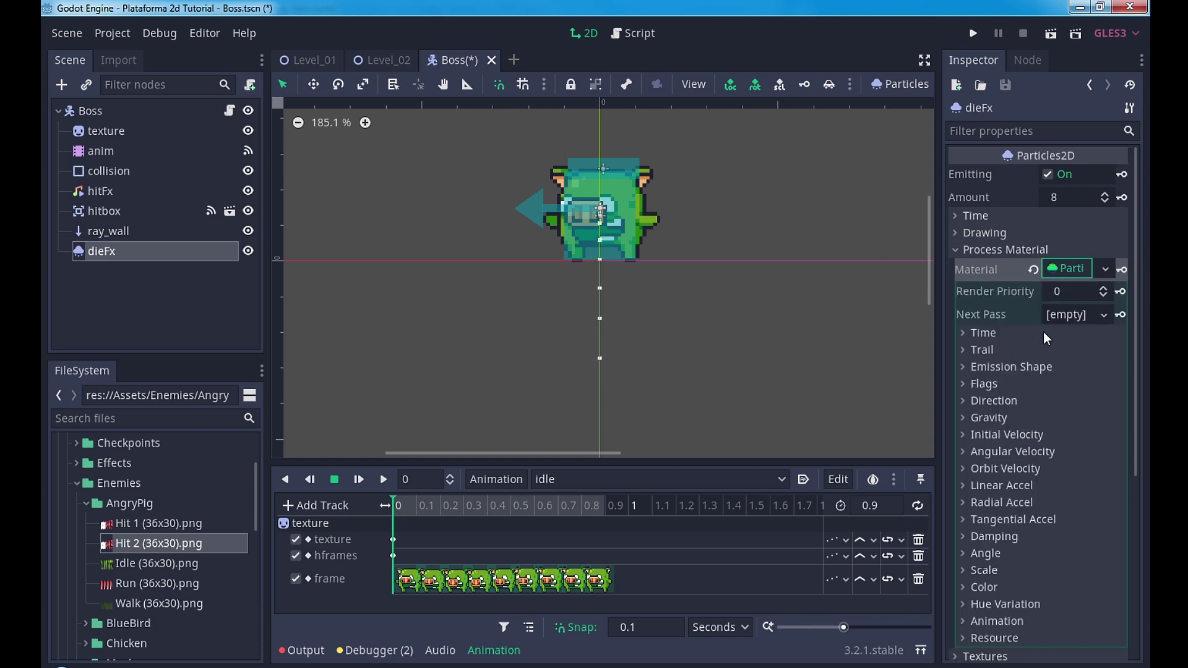
Set Dust Particle.png from the Effects folder as the particle texture
{"action": "scroll", "coordinate": [998, 389], "scroll_direction": "down", "scroll_amount": 5}
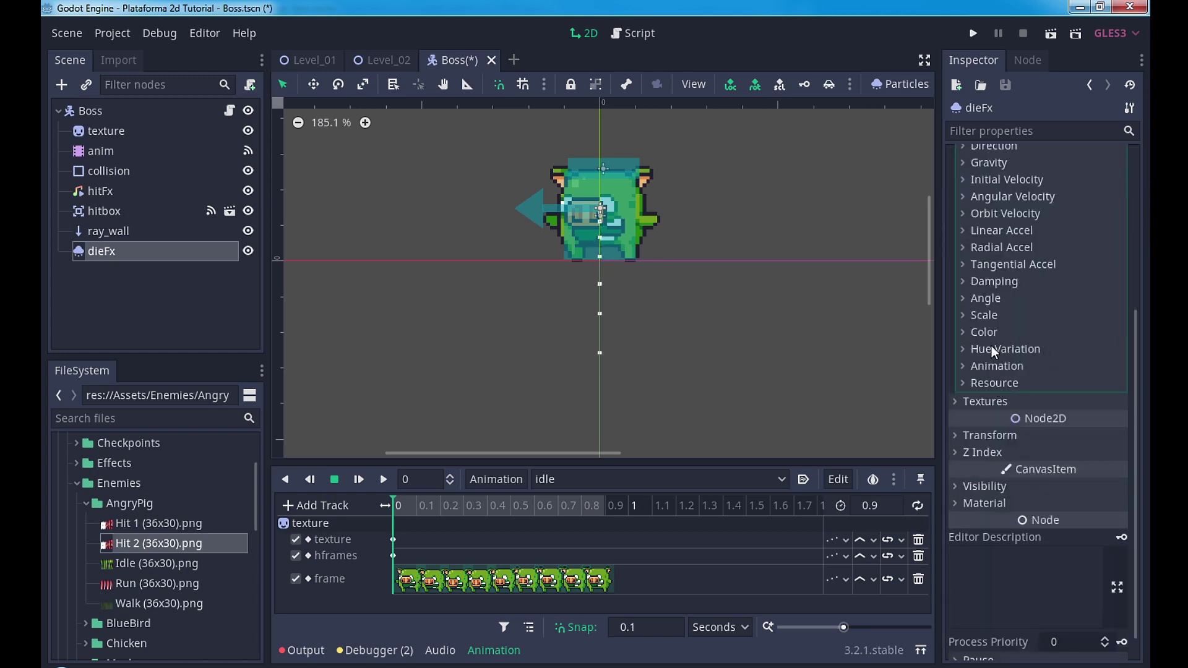
{"action": "left_click", "coordinate": [989, 401]}
{"action": "scroll", "coordinate": [91, 518], "scroll_direction": "up", "scroll_amount": 1}
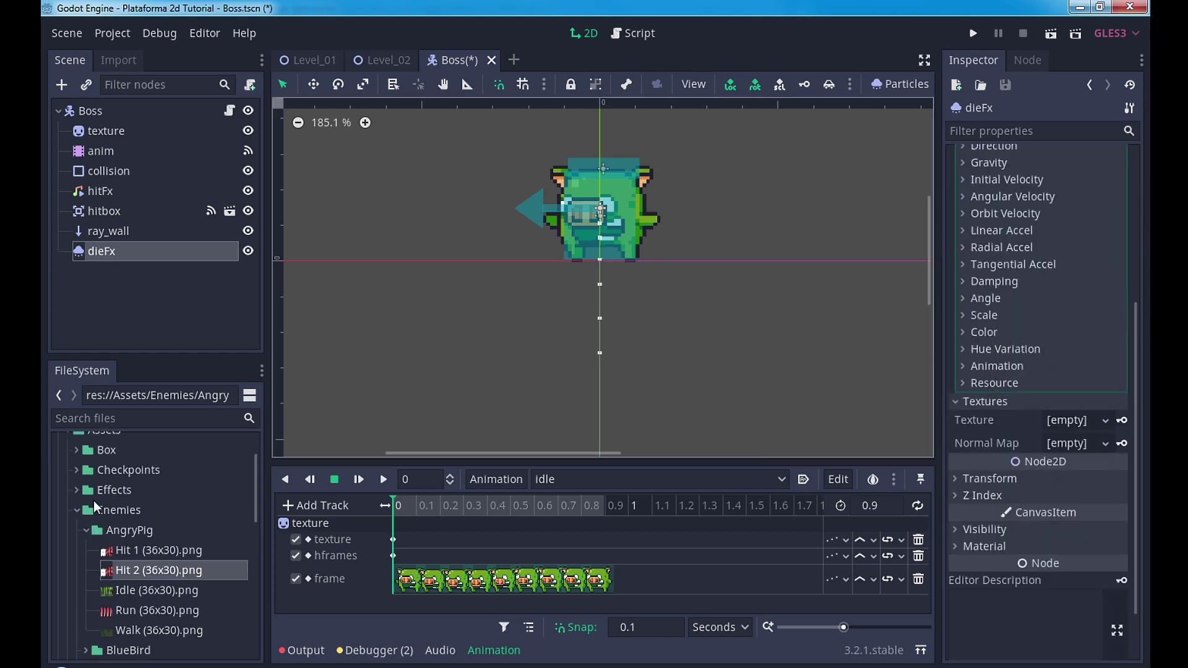
{"action": "scroll", "coordinate": [91, 519], "scroll_direction": "up", "scroll_amount": 1}
{"action": "left_click", "coordinate": [77, 518]}
{"action": "left_click_drag", "start_coordinate": [125, 566], "coordinate": [791, 503]}
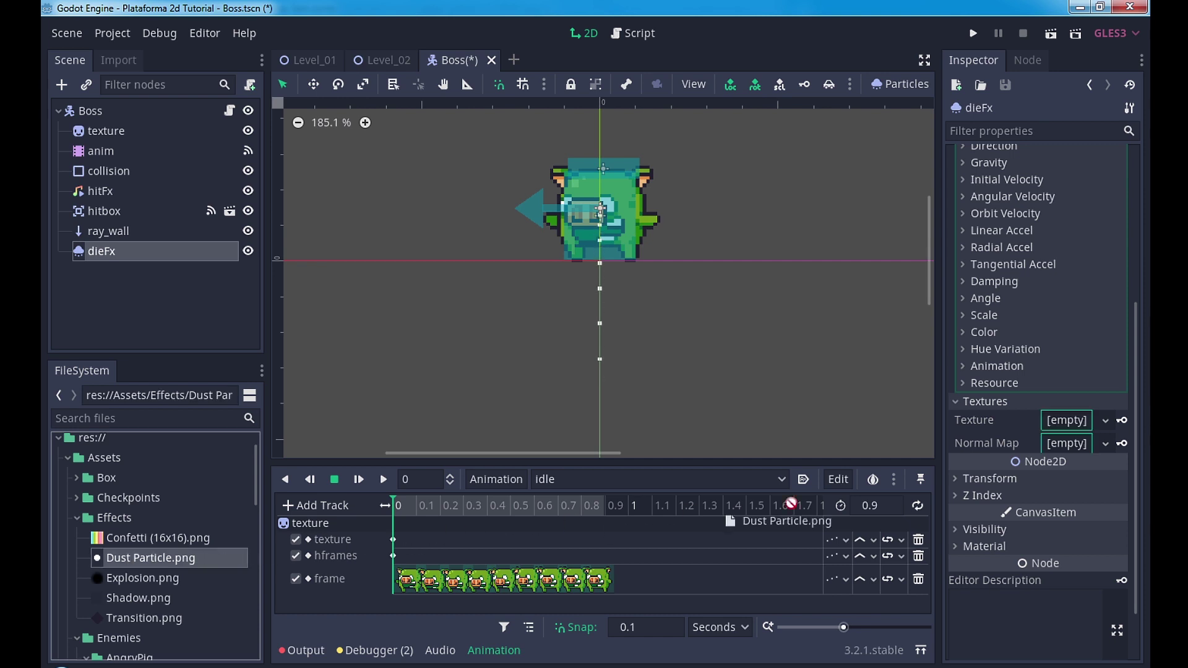
{"action": "left_click_drag", "start_coordinate": [1059, 421], "coordinate": [1059, 422]}
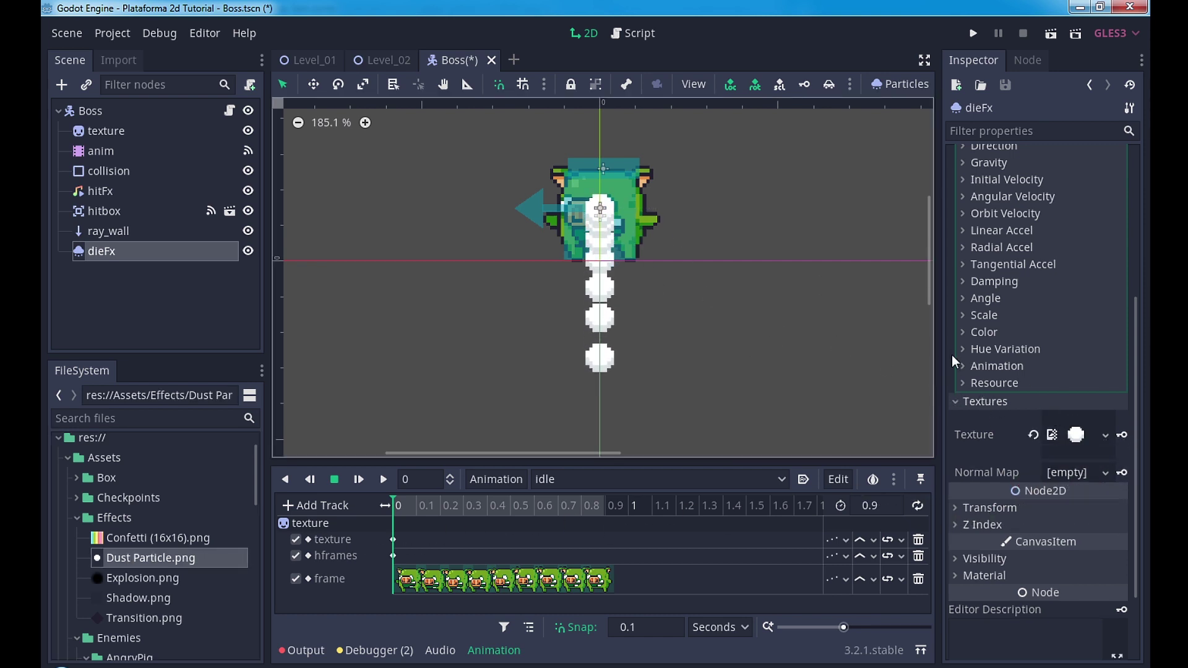
{"action": "left_click", "coordinate": [981, 403]}
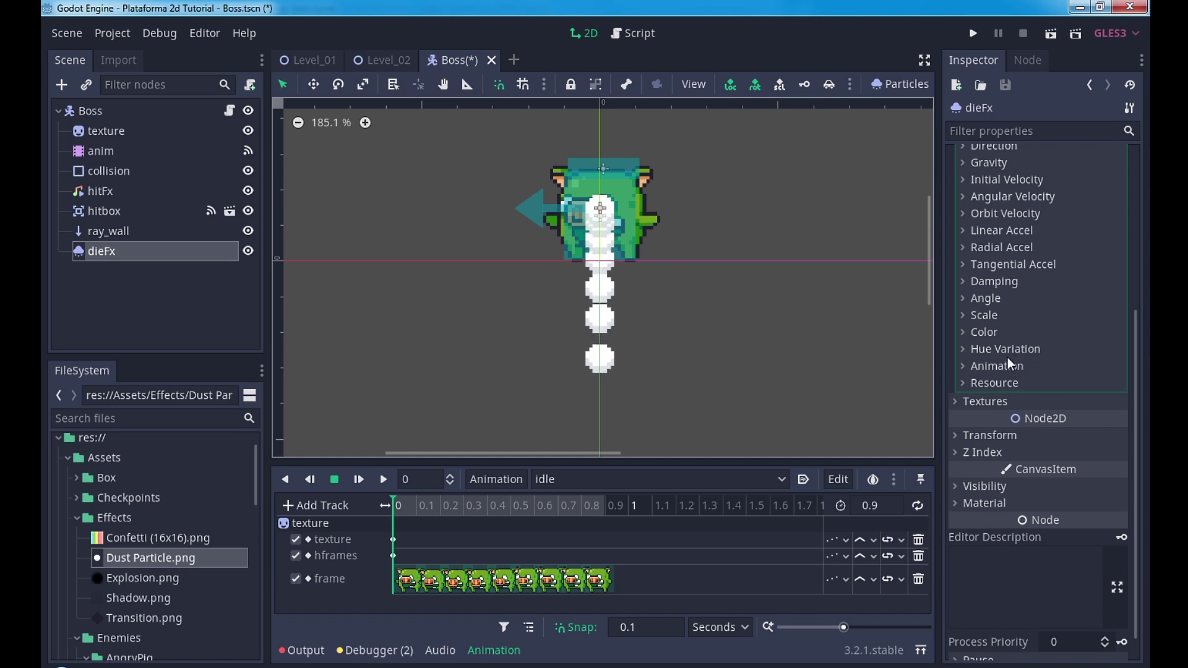
Set the dieFx vertical gravity to 0 and edit the radial acceleration value
{"action": "scroll", "coordinate": [1010, 347], "scroll_direction": "up", "scroll_amount": 3}
{"action": "scroll", "coordinate": [1005, 314], "scroll_direction": "up", "scroll_amount": 1}
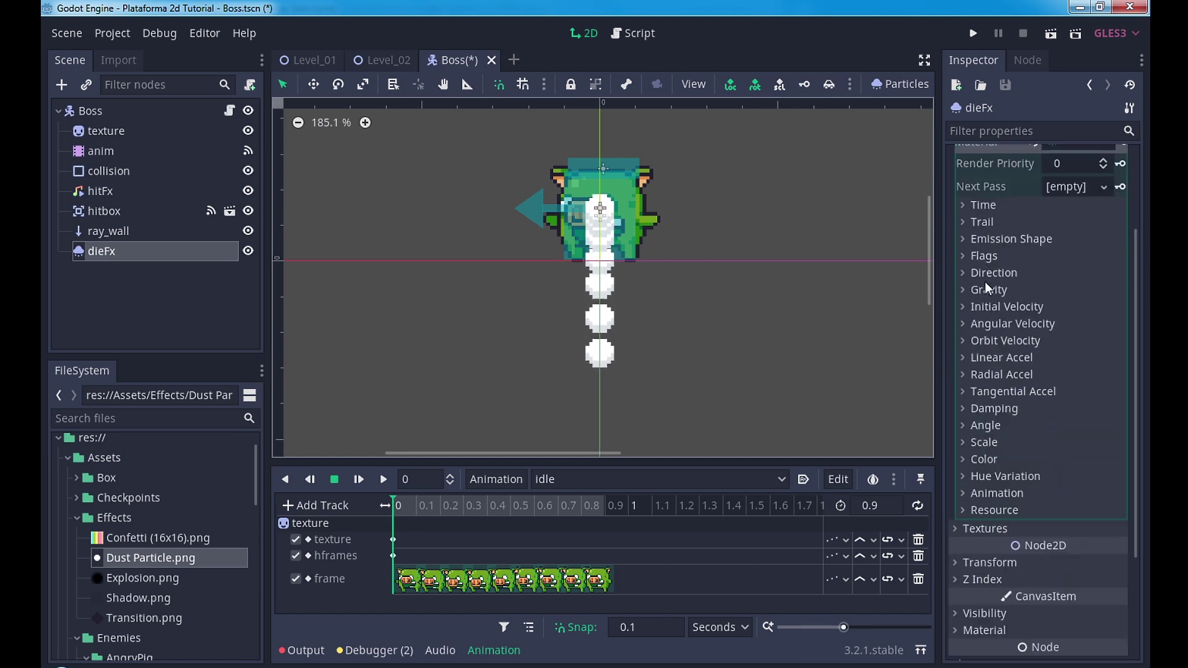
{"action": "left_click", "coordinate": [988, 289]}
{"action": "left_click", "coordinate": [1042, 320]}
{"action": "type", "text": "0"}
{"action": "key", "text": "Return"}
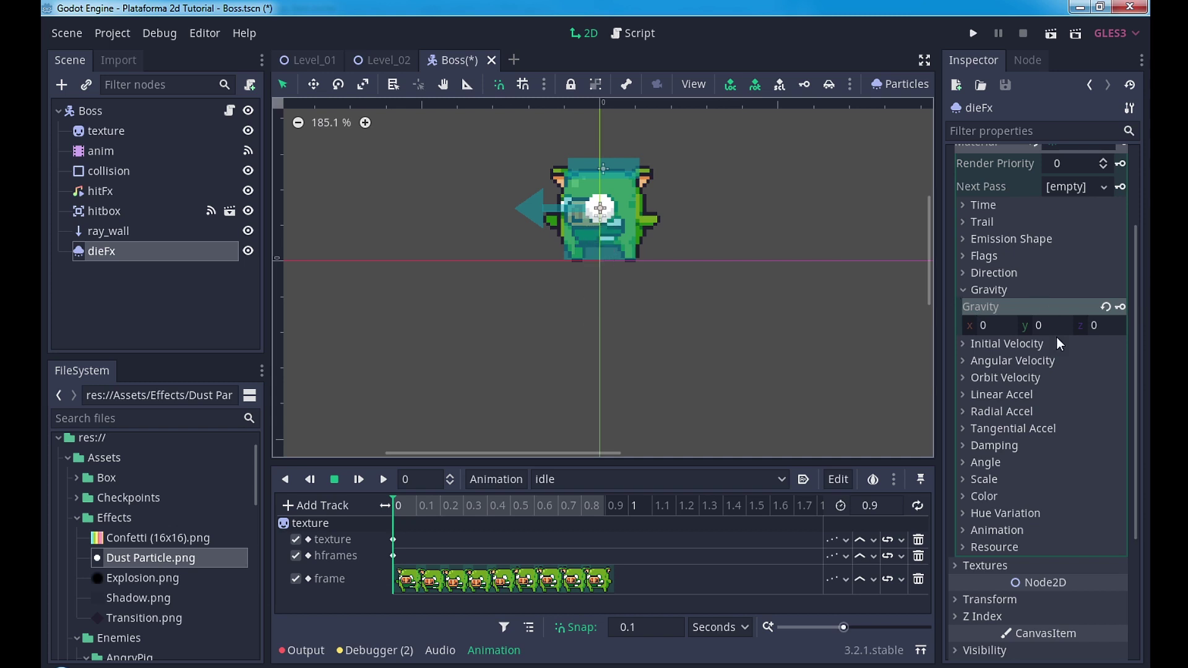
{"action": "left_click", "coordinate": [1011, 411]}
{"action": "left_click", "coordinate": [1065, 432]}
{"action": "type", "text": "10"}
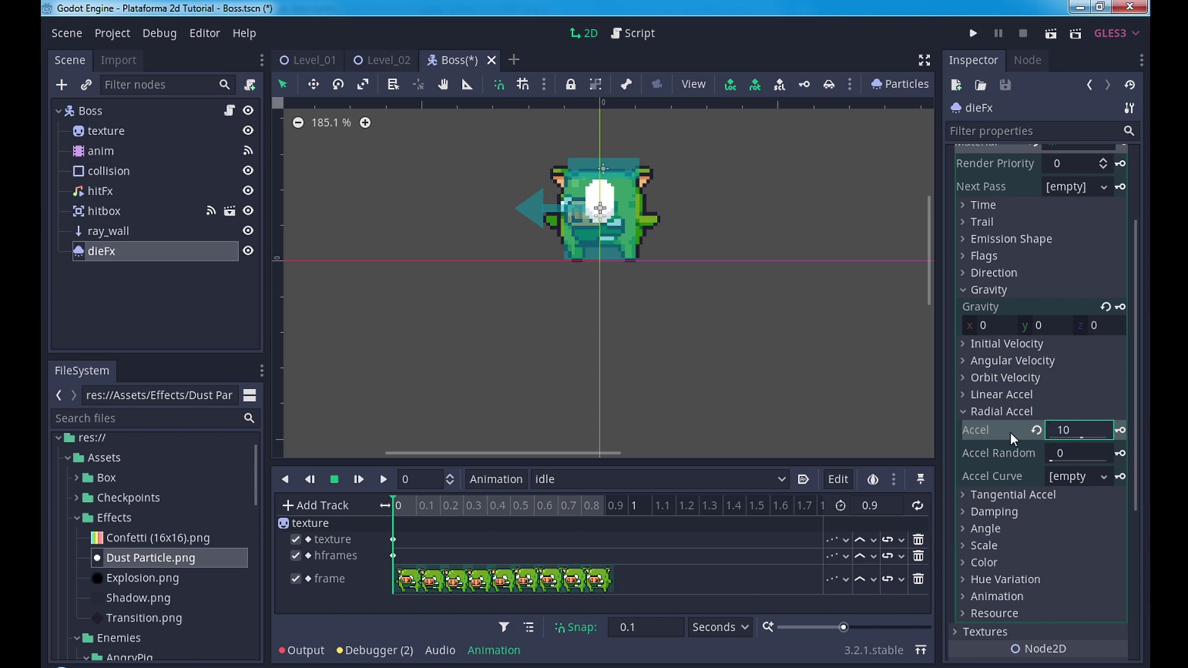
Set Explosiveness to 1 and Randomness to 0.5 in the timing settings
{"action": "scroll", "coordinate": [1012, 409], "scroll_direction": "up", "scroll_amount": 5}
{"action": "left_click", "coordinate": [973, 216]}
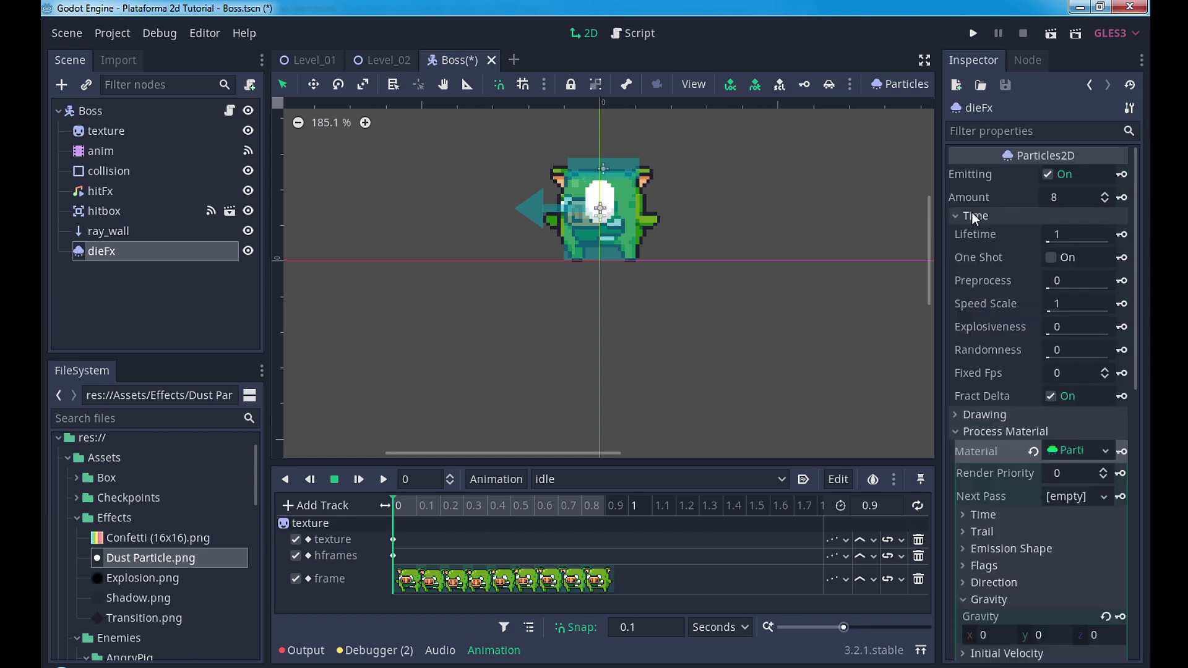
{"action": "left_click", "coordinate": [1064, 328]}
{"action": "type", "text": "1"}
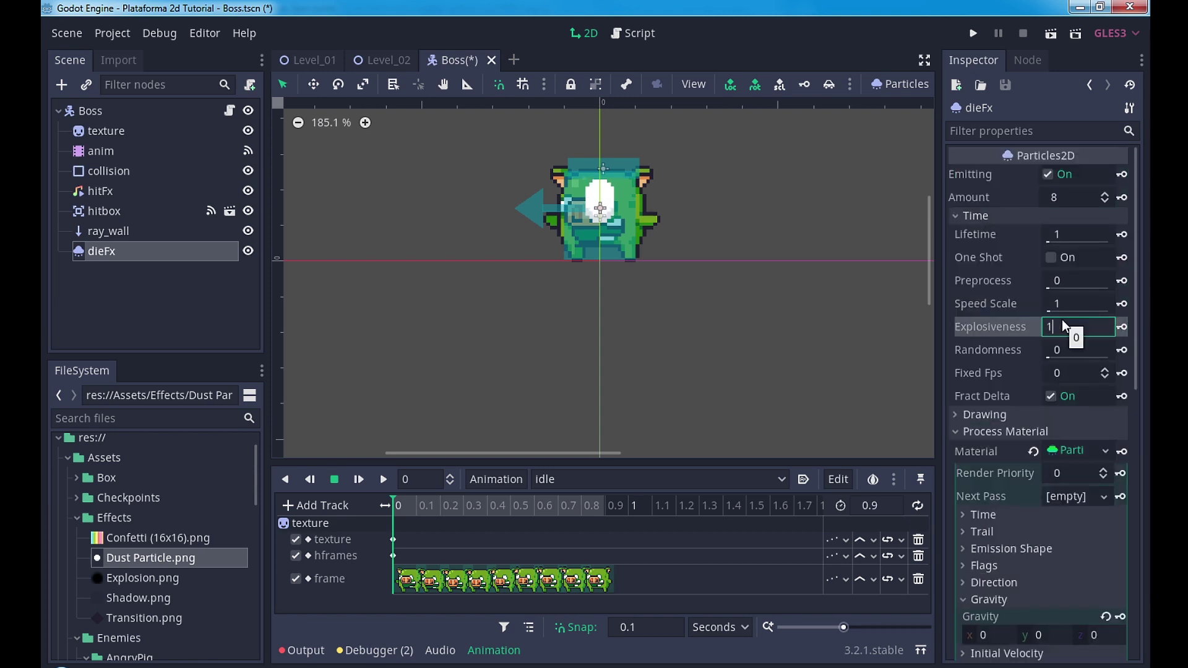
{"action": "key", "text": "Return"}
{"action": "left_click", "coordinate": [1061, 349]}
{"action": "type", "text": ".5"}
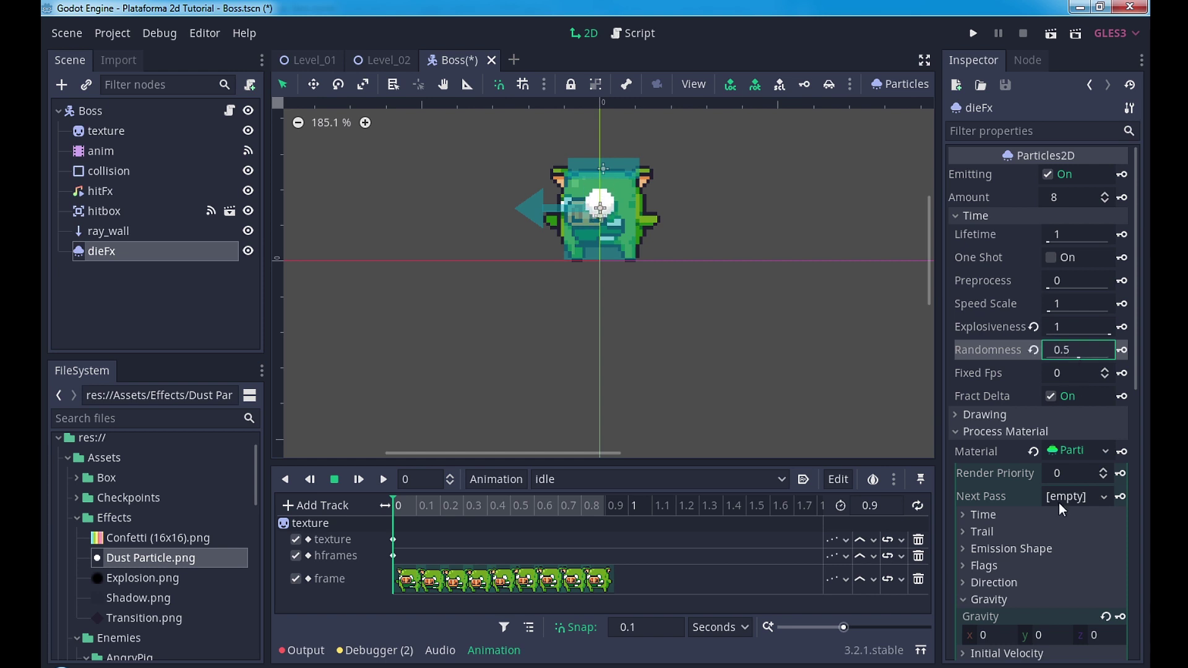
Switch the particle emission shape to Box
{"action": "scroll", "coordinate": [1034, 510], "scroll_direction": "down", "scroll_amount": 1}
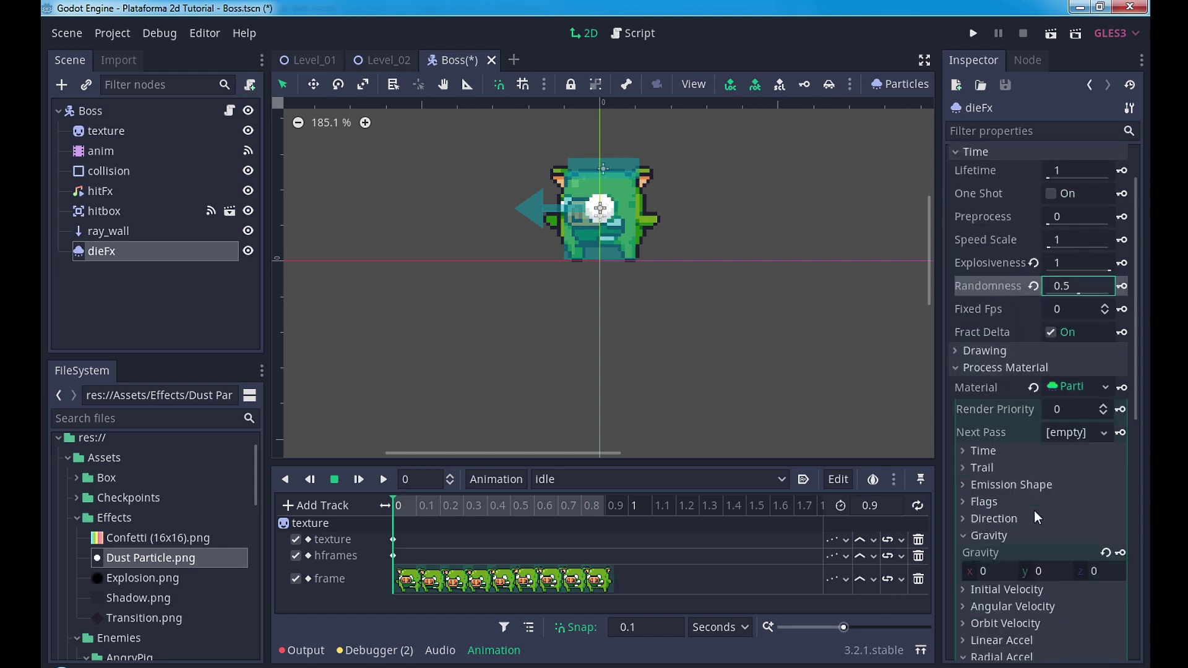
{"action": "scroll", "coordinate": [1040, 506], "scroll_direction": "down", "scroll_amount": 1}
{"action": "scroll", "coordinate": [1040, 507], "scroll_direction": "down", "scroll_amount": 1}
{"action": "left_click", "coordinate": [1044, 362]}
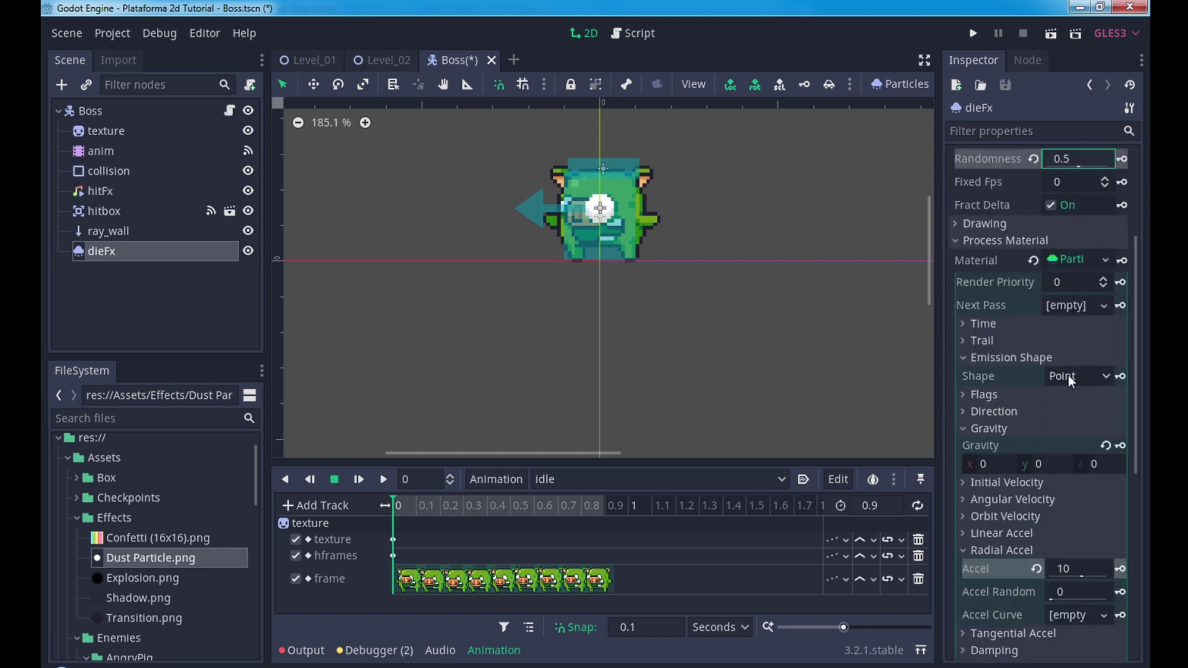
{"action": "left_click", "coordinate": [1068, 375]}
{"action": "left_click", "coordinate": [1083, 436]}
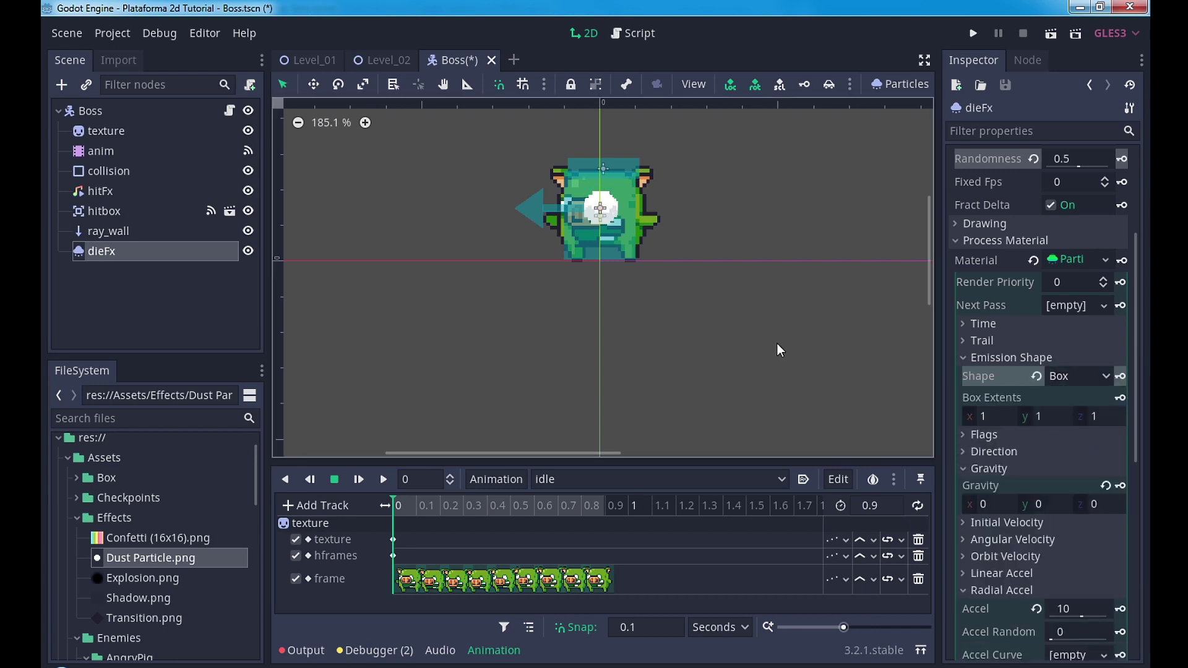
Set the dieFx Box Extents to 16 by 16
{"action": "left_click", "coordinate": [999, 418]}
{"action": "type", "text": "50"}
{"action": "key", "text": "Tab"}
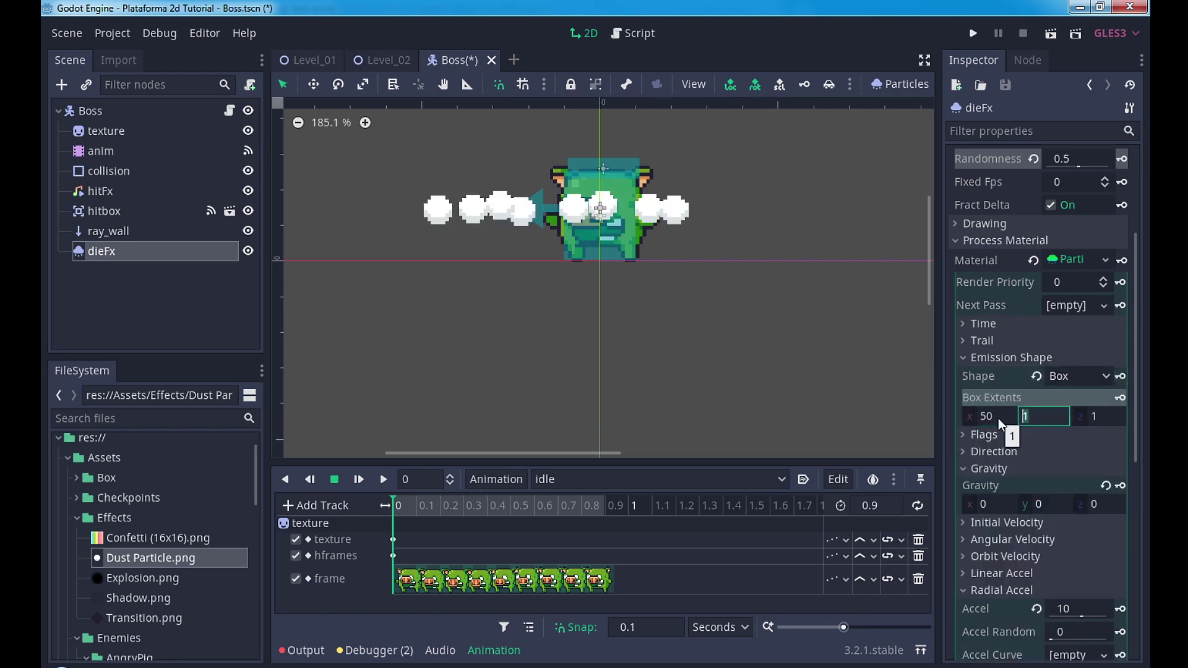
{"action": "left_click", "coordinate": [998, 418]}
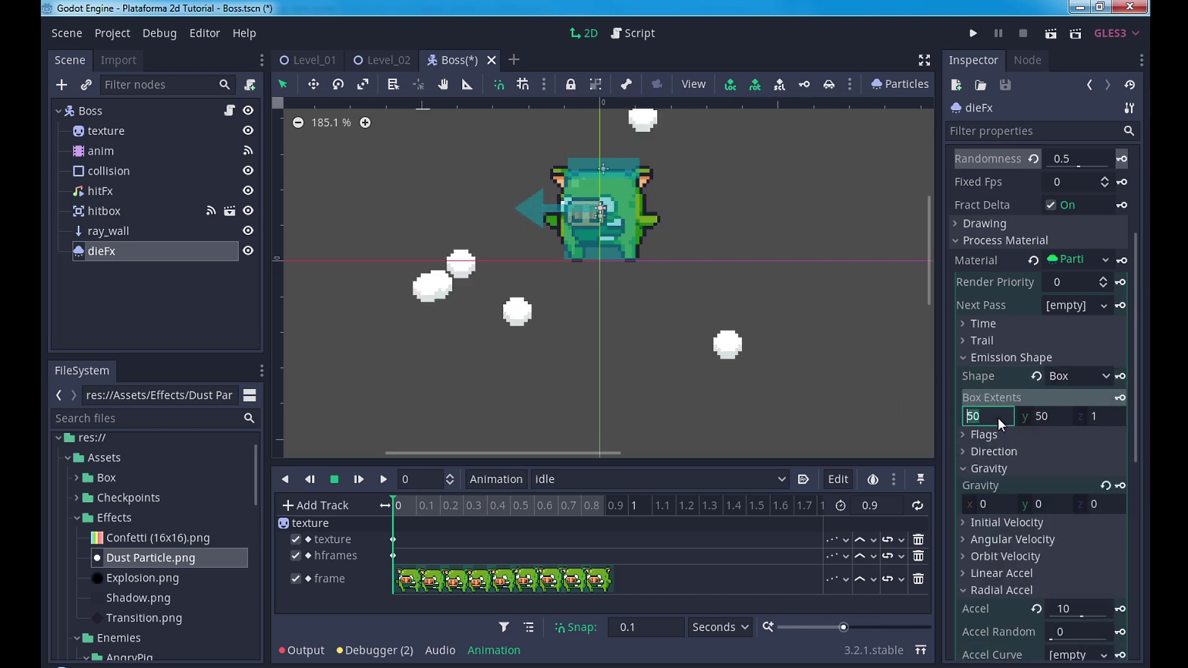
{"action": "type", "text": "15"}
{"action": "key", "text": "BackSpace"}
{"action": "type", "text": "6"}
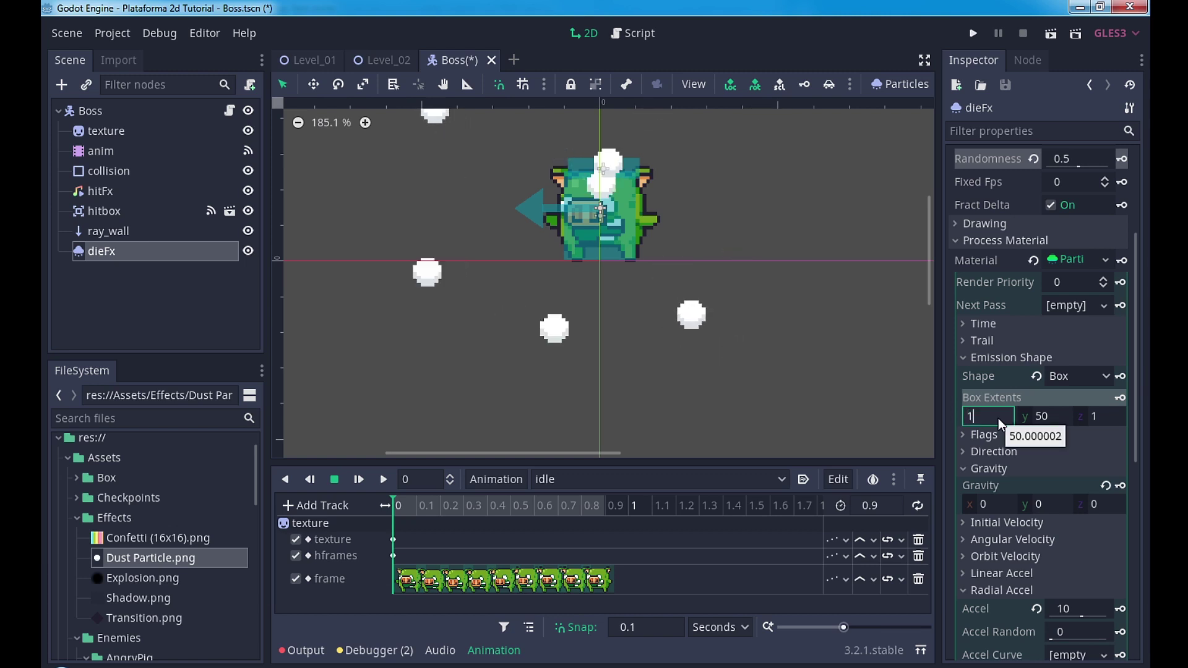
{"action": "key", "text": "Tab"}
{"action": "type", "text": "16"}
{"action": "key", "text": "Tab"}
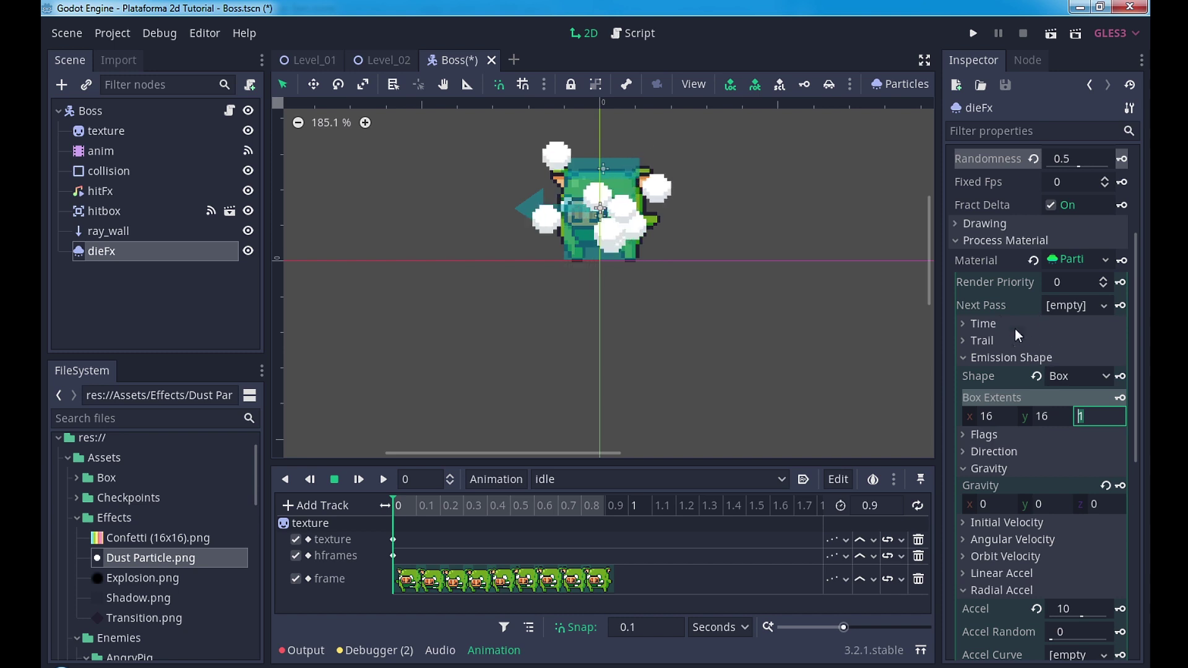
Lower Explosiveness to 0.15 and set Randomness to 0.2
{"action": "left_click", "coordinate": [993, 323]}
{"action": "left_click", "coordinate": [994, 321]}
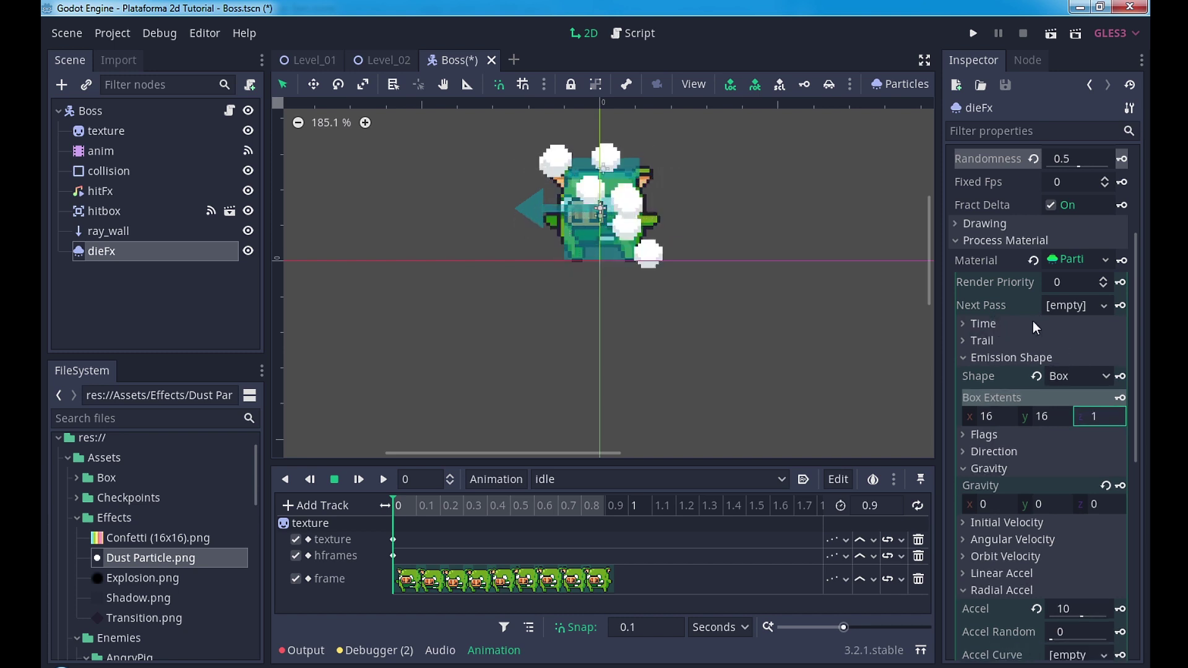
{"action": "scroll", "coordinate": [1015, 297], "scroll_direction": "up", "scroll_amount": 3}
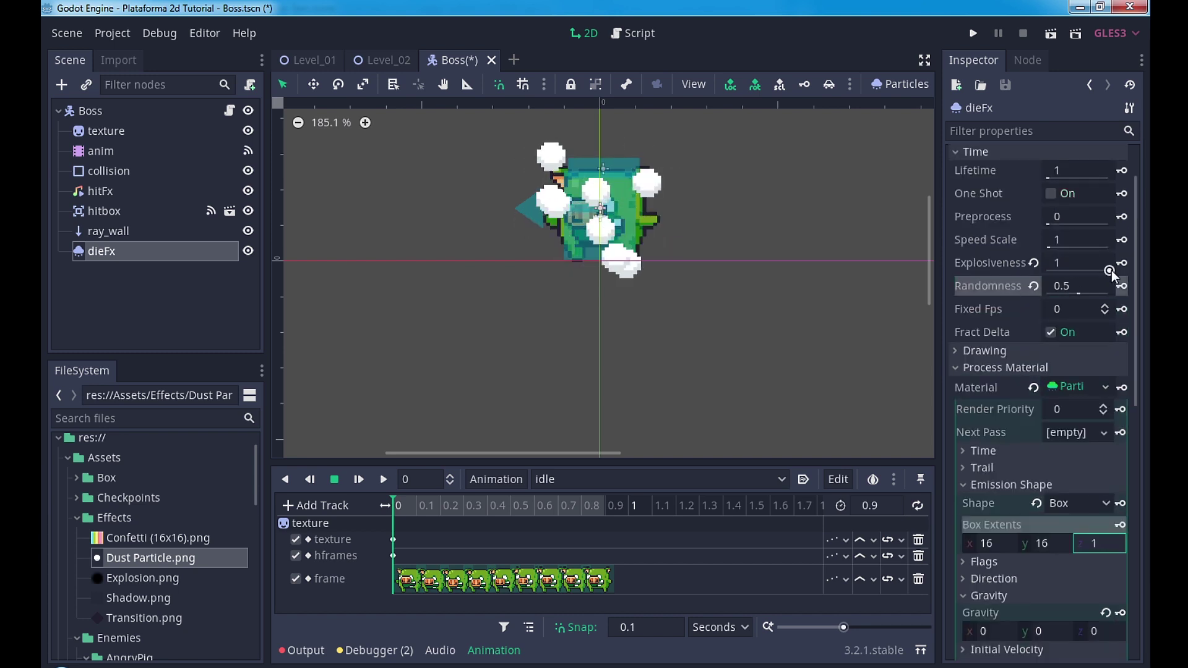
{"action": "mouse_move", "coordinate": [1078, 271]}
{"action": "left_mouse_down"}
{"action": "mouse_move", "coordinate": [1060, 272]}
{"action": "mouse_move", "coordinate": [1073, 293]}
{"action": "left_mouse_up"}
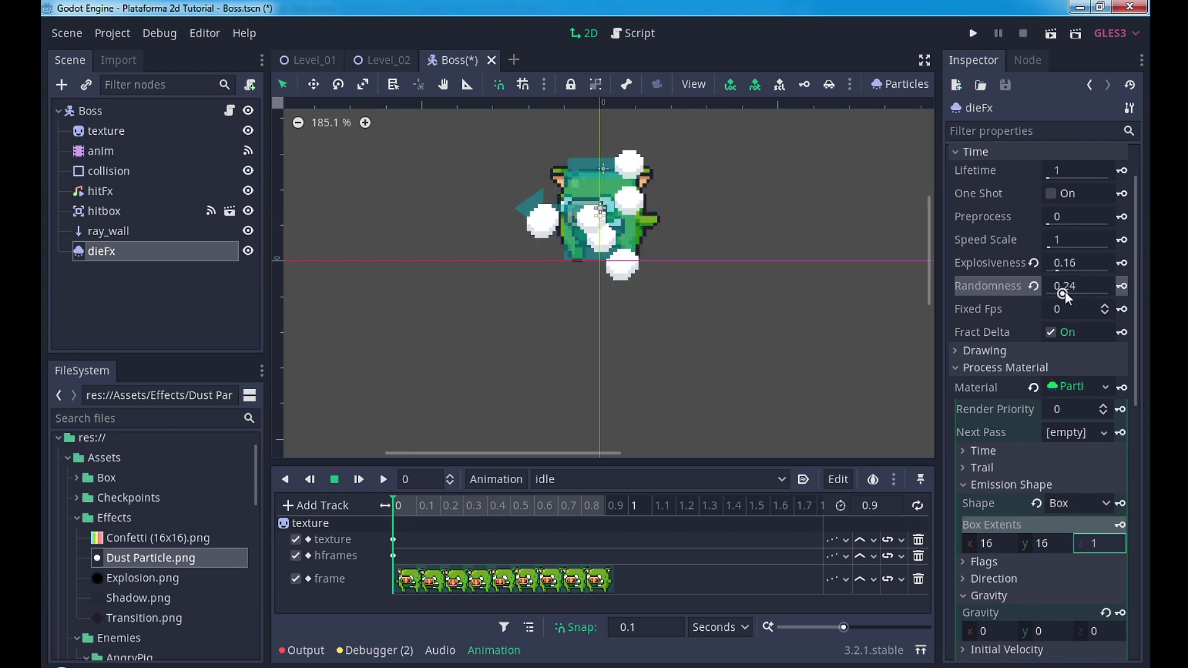
{"action": "left_click", "coordinate": [1082, 284]}
{"action": "type", "text": ".2"}
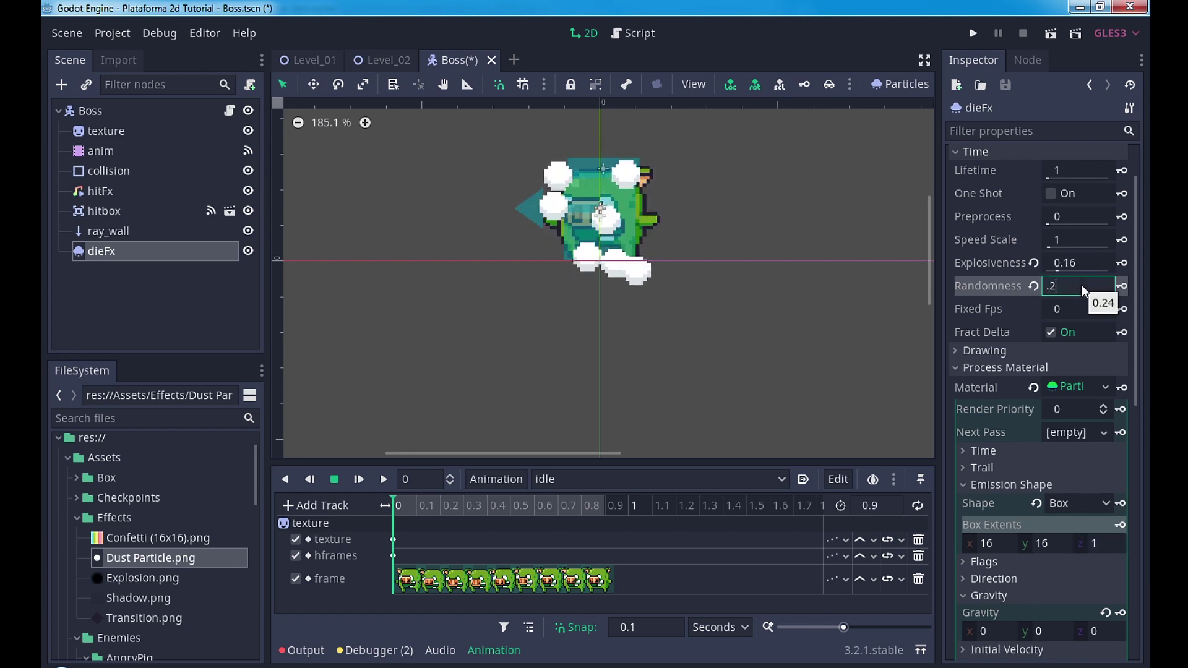
{"action": "type", "text": "0.2"}
{"action": "key", "text": "shift+Tab"}
{"action": "type", "text": "0.15"}
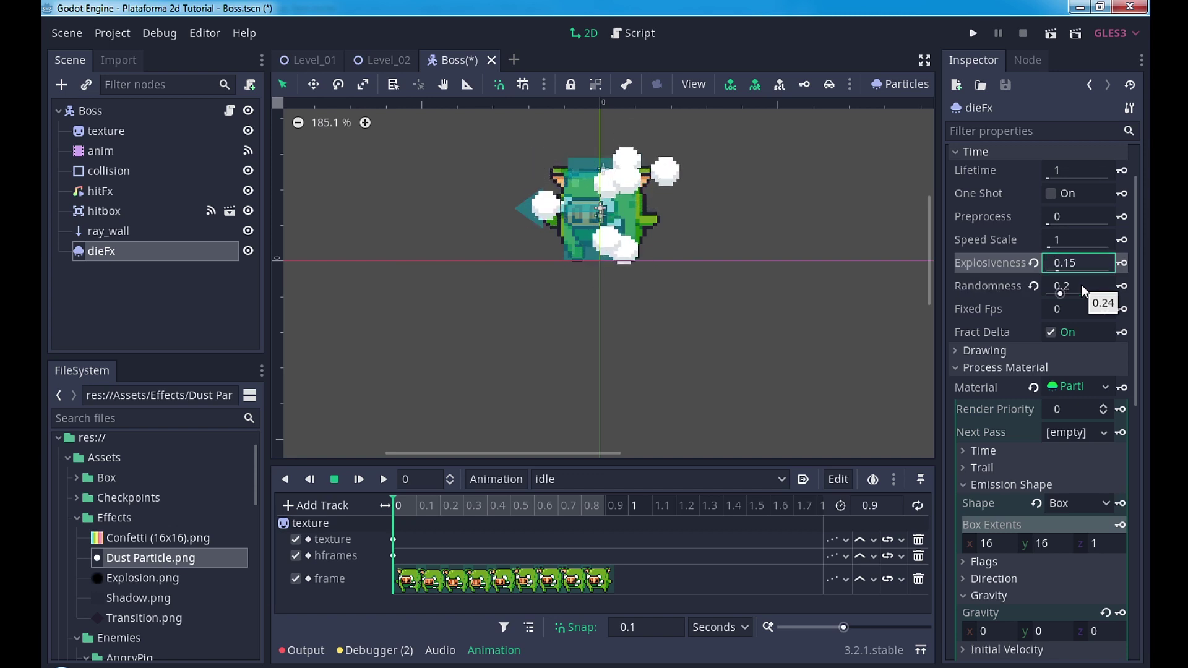
{"action": "key", "text": "Return"}
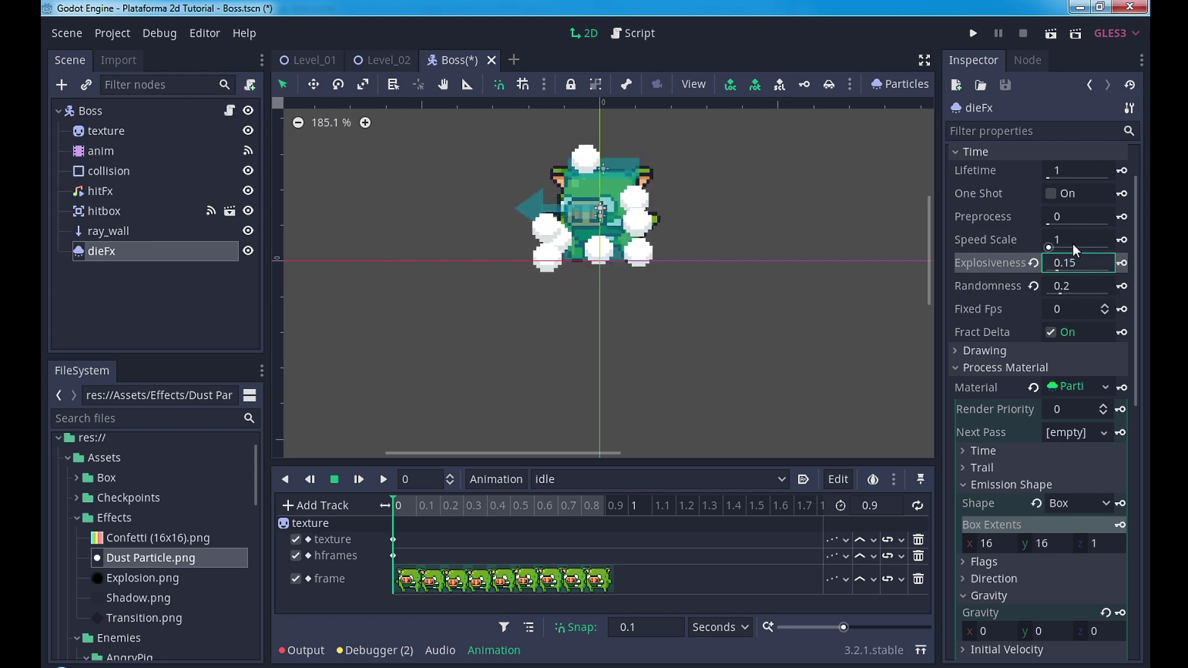
Set the particle Speed Scale to 5
{"action": "left_click_drag", "start_coordinate": [1048, 247], "coordinate": [1061, 248]}
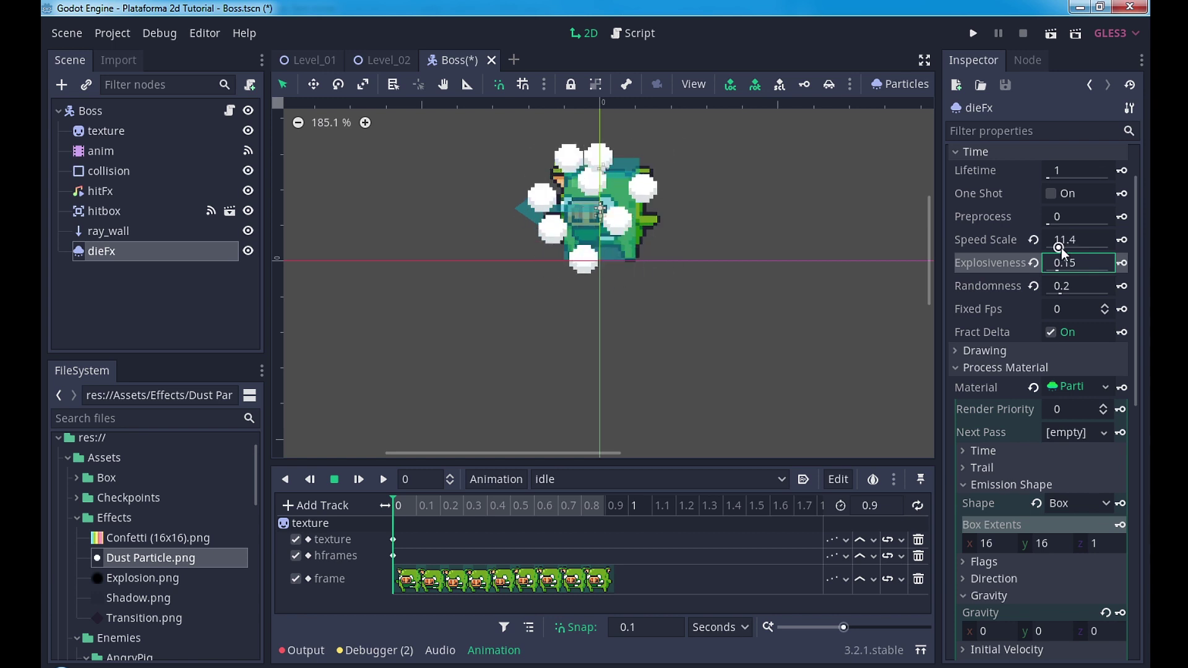
{"action": "left_click", "coordinate": [1061, 248]}
{"action": "type", "text": "5"}
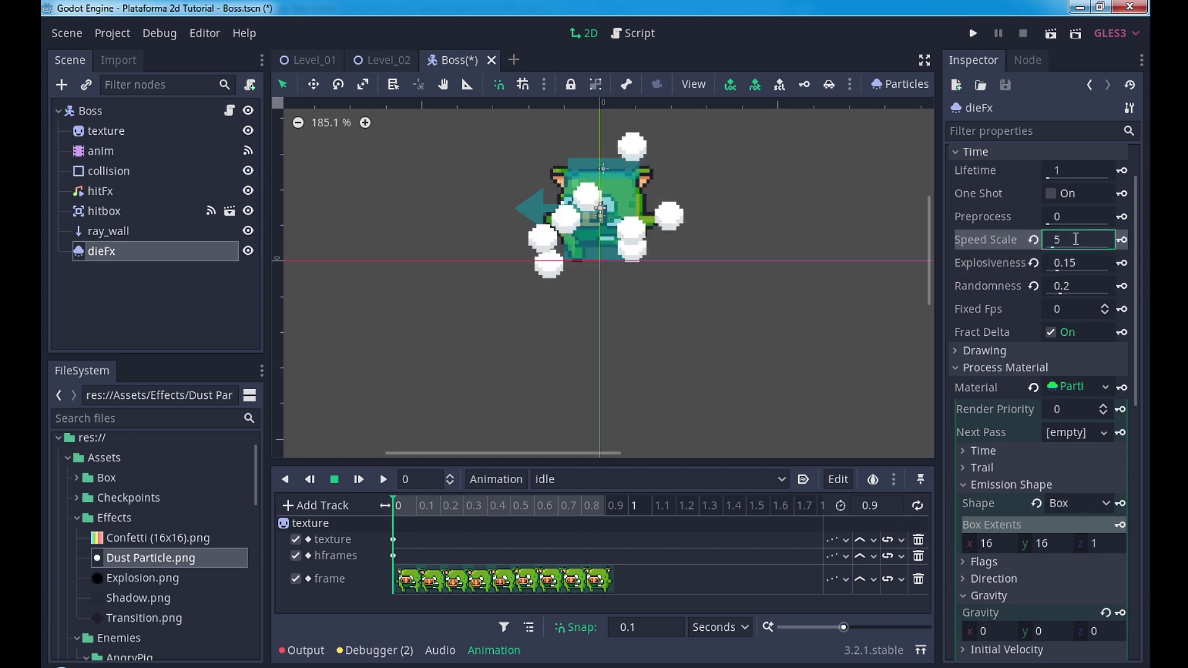
{"action": "key", "text": "Return"}
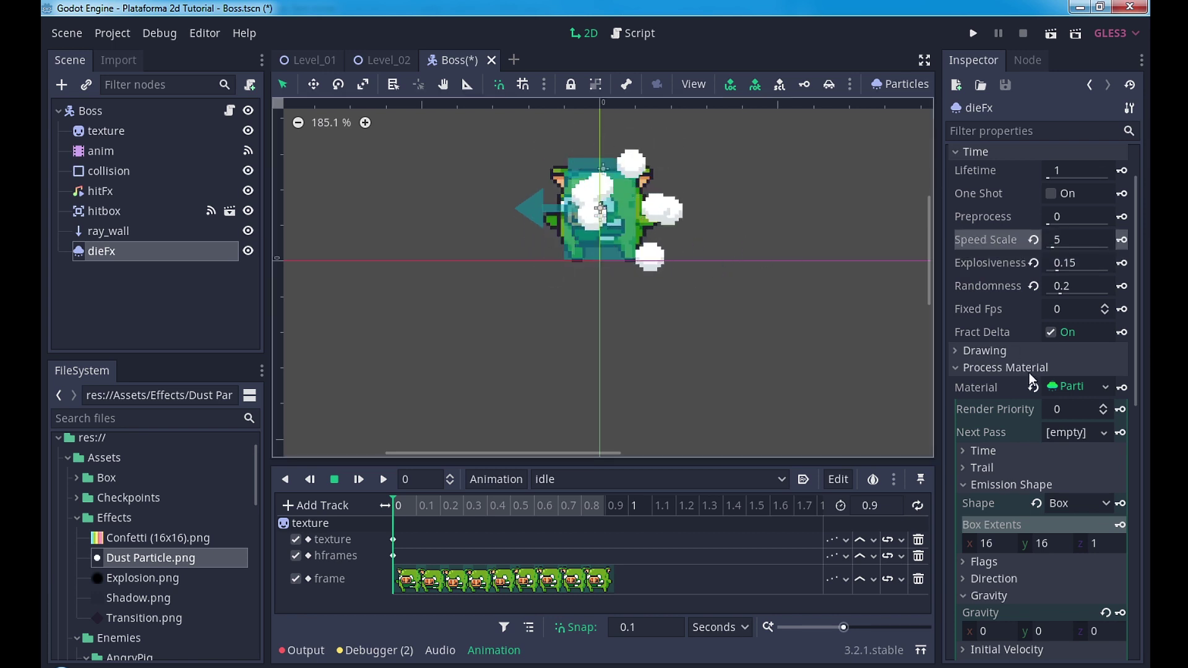
Add a new CurveTexture Scale Curve and lower its start point to 0.5
{"action": "scroll", "coordinate": [1072, 478], "scroll_direction": "down", "scroll_amount": 5}
{"action": "scroll", "coordinate": [1063, 530], "scroll_direction": "down", "scroll_amount": 3}
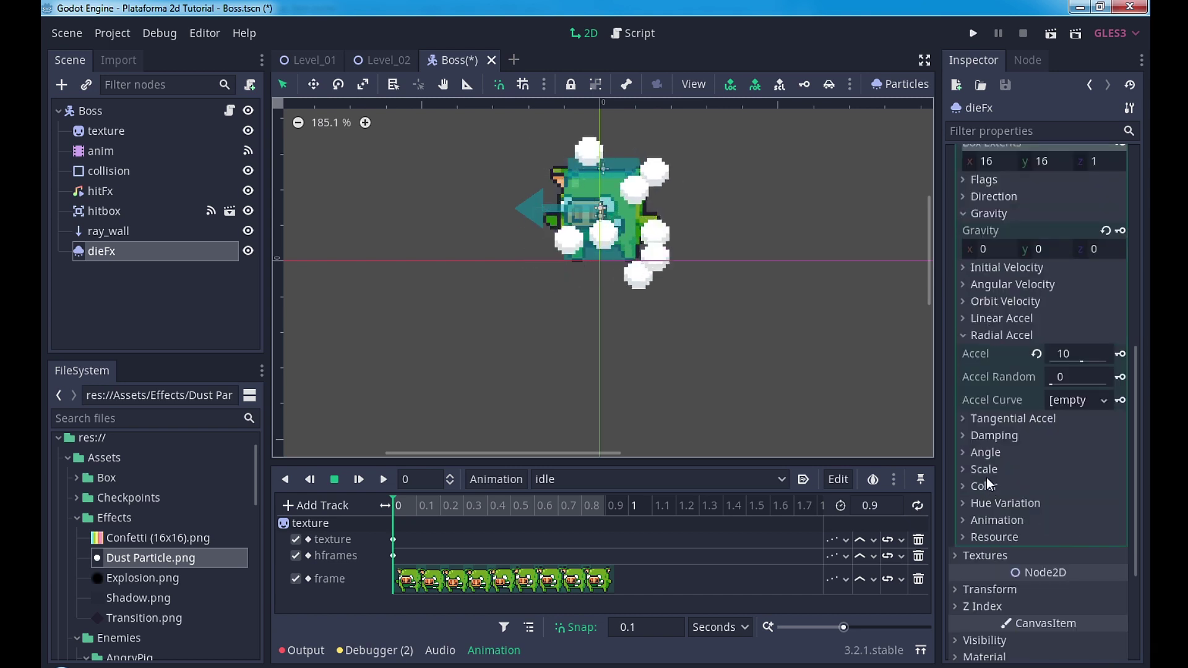
{"action": "left_click", "coordinate": [990, 471]}
{"action": "left_click", "coordinate": [1091, 533]}
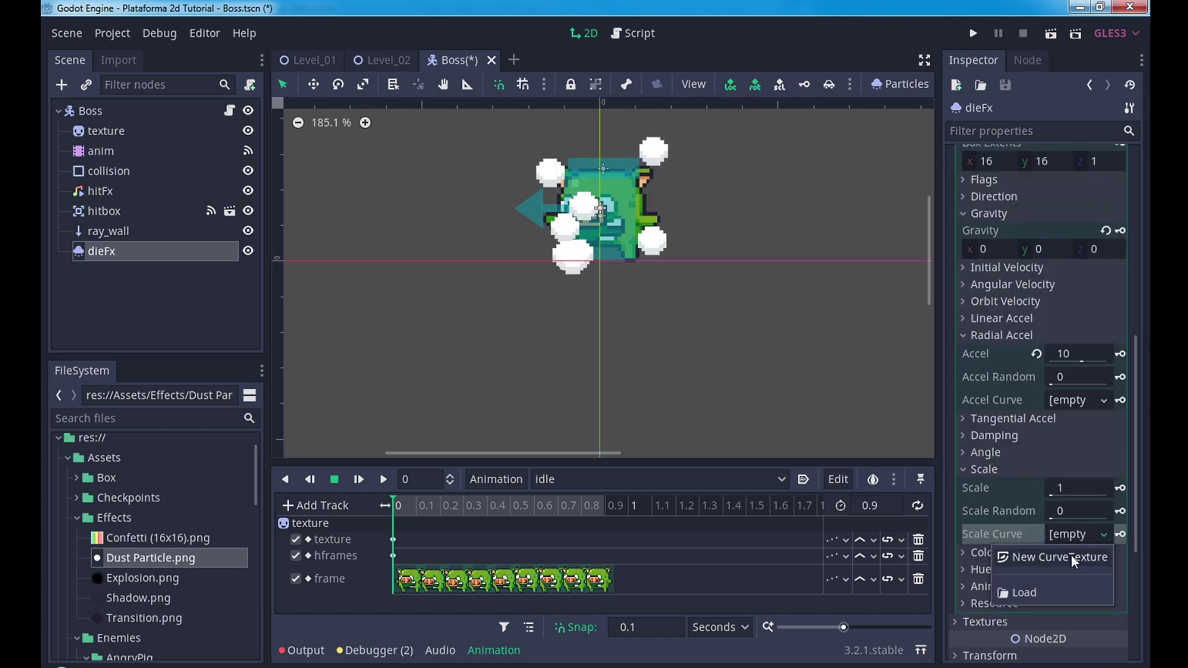
{"action": "left_click", "coordinate": [1071, 556]}
{"action": "left_click", "coordinate": [1074, 539]}
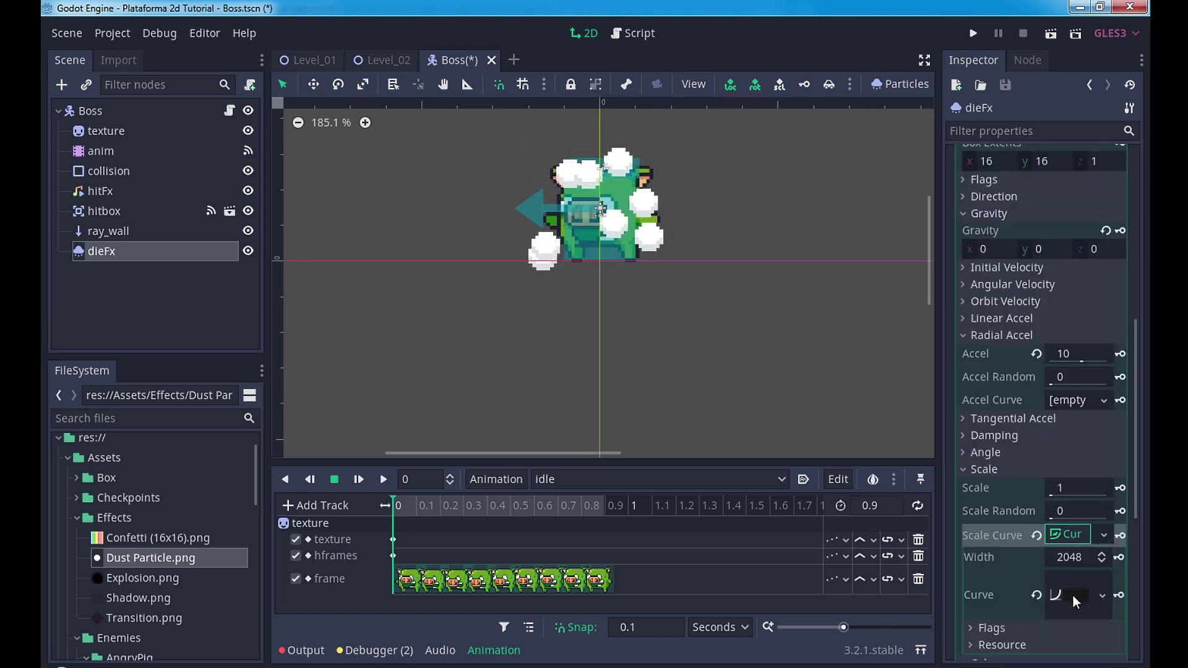
{"action": "left_click", "coordinate": [1074, 586]}
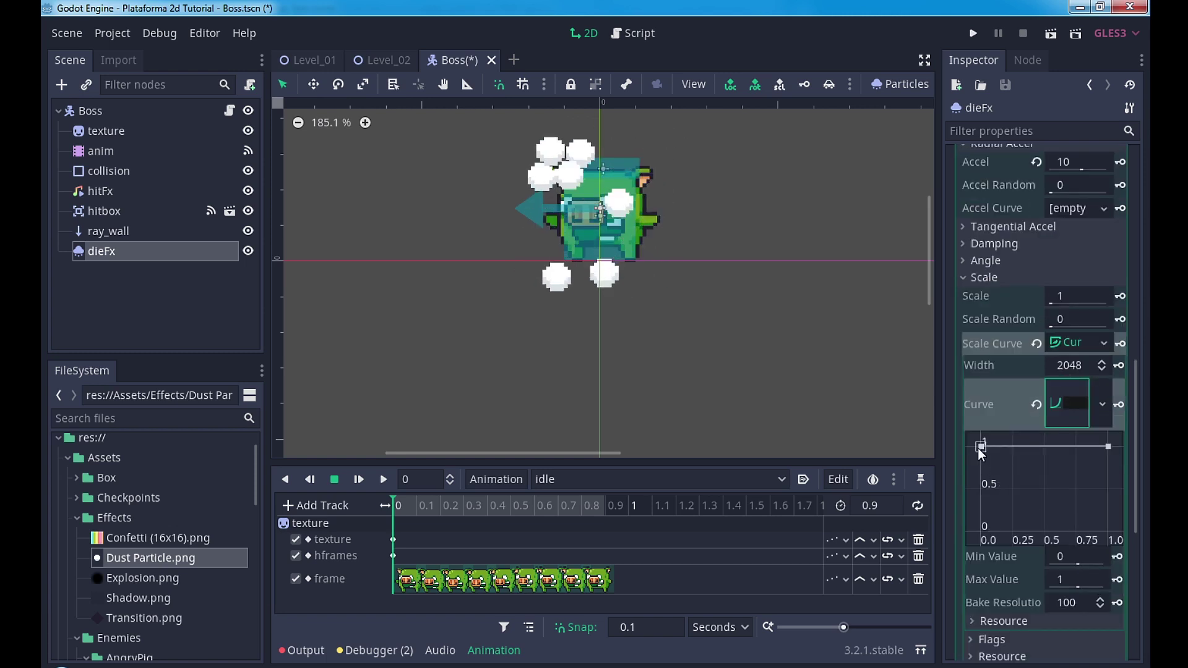
{"action": "left_click_drag", "start_coordinate": [981, 446], "coordinate": [979, 485]}
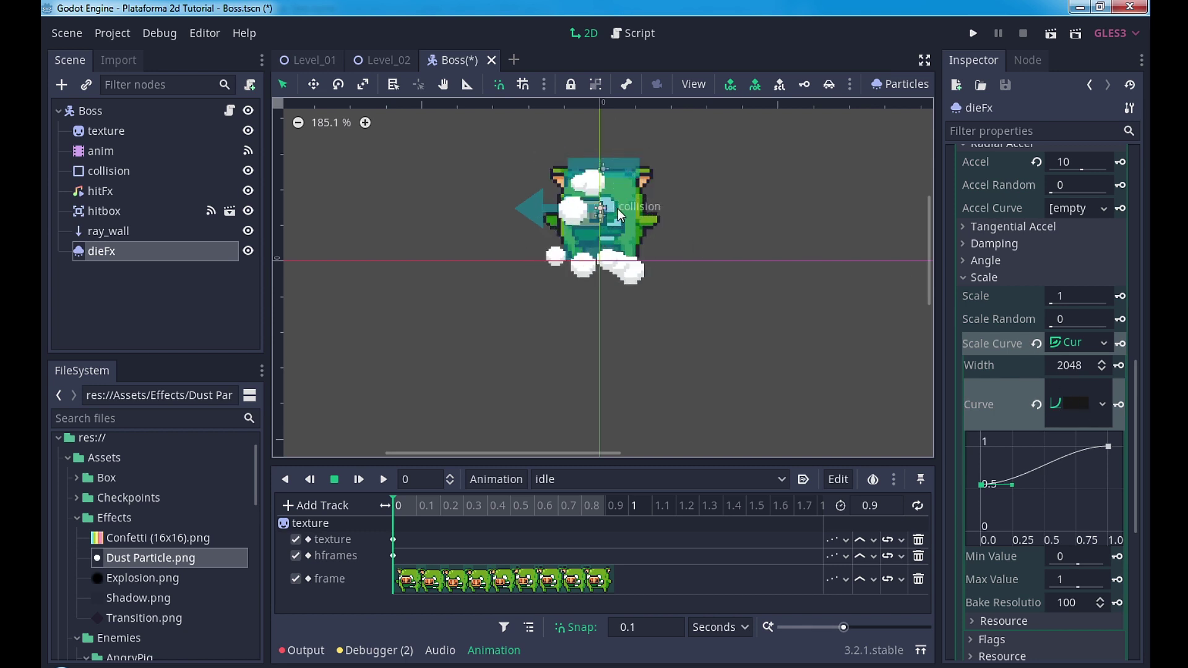
{"action": "scroll", "coordinate": [965, 318], "scroll_direction": "up", "scroll_amount": 2}
{"action": "scroll", "coordinate": [1041, 356], "scroll_direction": "up", "scroll_amount": 3}
{"action": "scroll", "coordinate": [1042, 353], "scroll_direction": "up", "scroll_amount": 1}
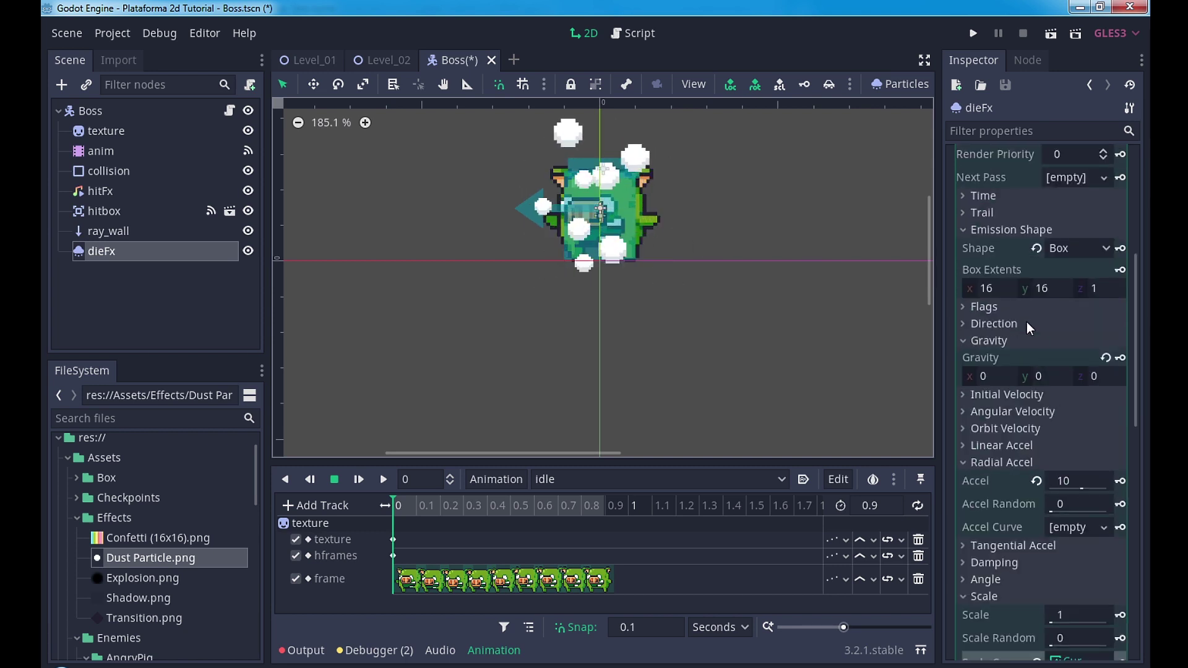
Shrink the dieFx Box Extents to 10 by 10
{"action": "left_click", "coordinate": [997, 289]}
{"action": "type", "text": "10"}
{"action": "key", "text": "Tab"}
{"action": "type", "text": "1"}
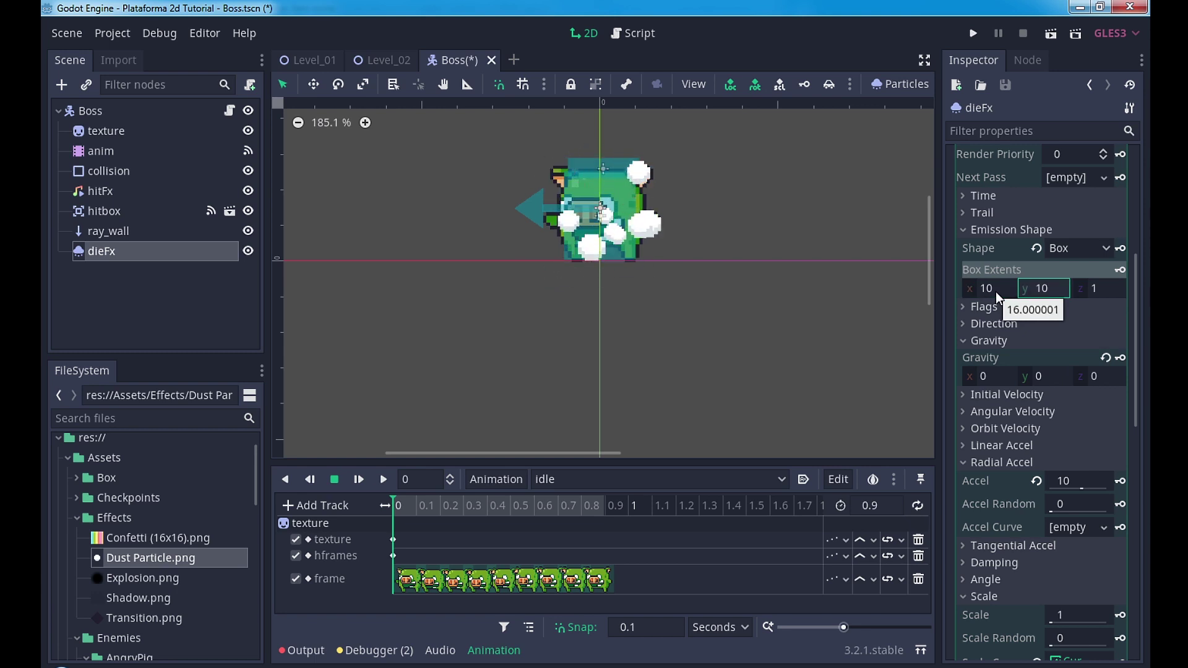
{"action": "type", "text": "0"}
{"action": "key", "text": "Return"}
{"action": "scroll", "coordinate": [1056, 324], "scroll_direction": "up", "scroll_amount": 1}
{"action": "scroll", "coordinate": [1056, 326], "scroll_direction": "up", "scroll_amount": 4}
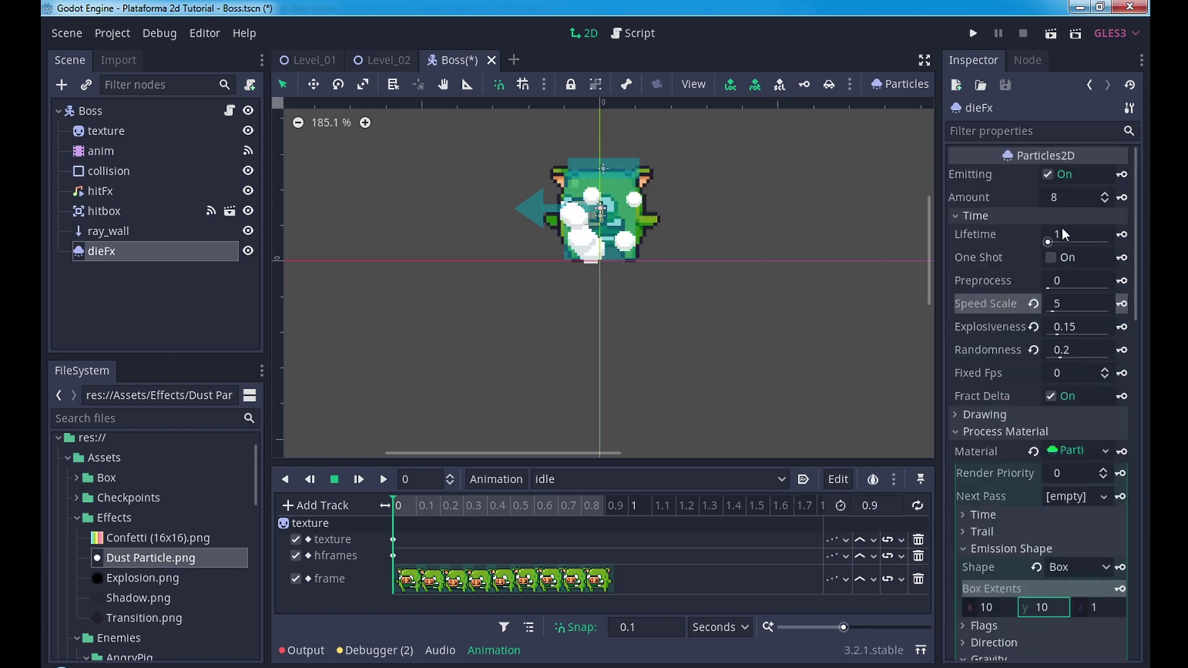
Set the particle Amount to 24 and Speed Scale to 3
{"action": "left_click", "coordinate": [1070, 195]}
{"action": "type", "text": "24"}
{"action": "key", "text": "Return"}
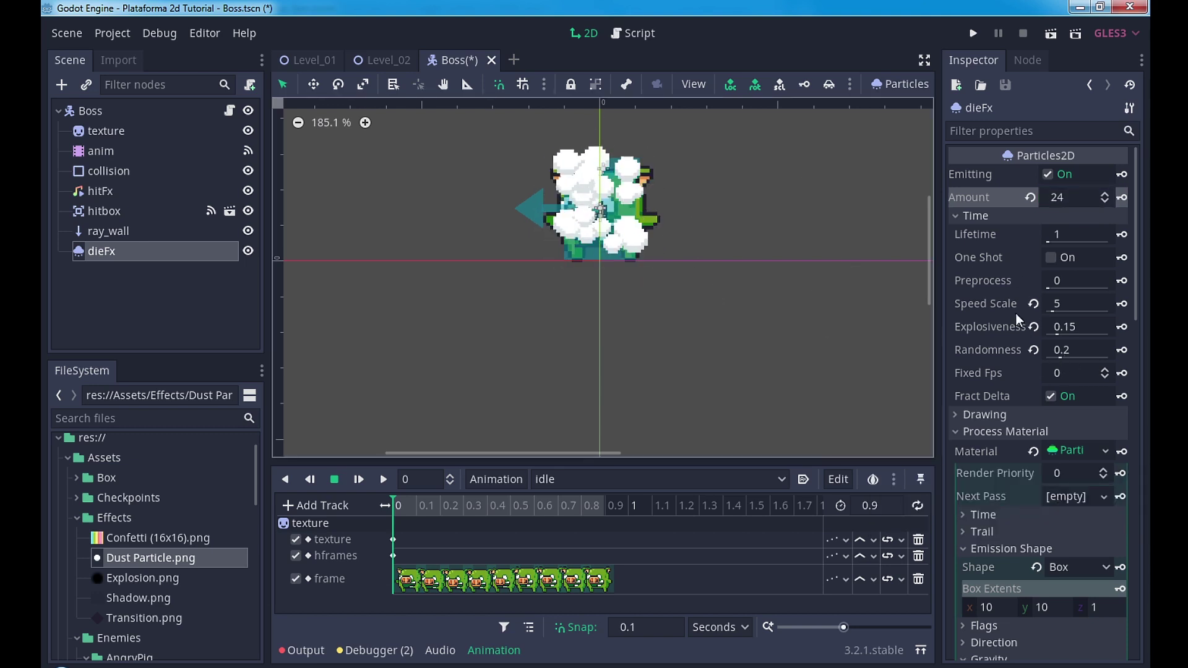
{"action": "left_click", "coordinate": [1072, 298]}
{"action": "type", "text": "3"}
{"action": "key", "text": "Return"}
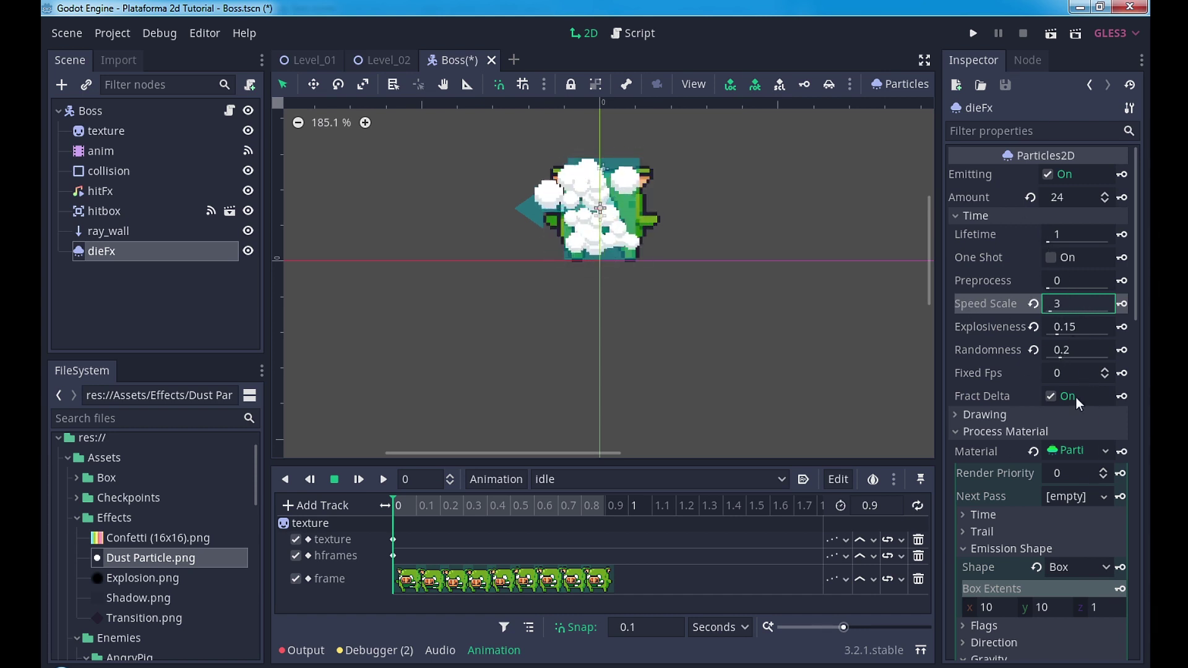
{"action": "scroll", "coordinate": [1084, 400], "scroll_direction": "down", "scroll_amount": 2}
{"action": "scroll", "coordinate": [1078, 469], "scroll_direction": "down", "scroll_amount": 2}
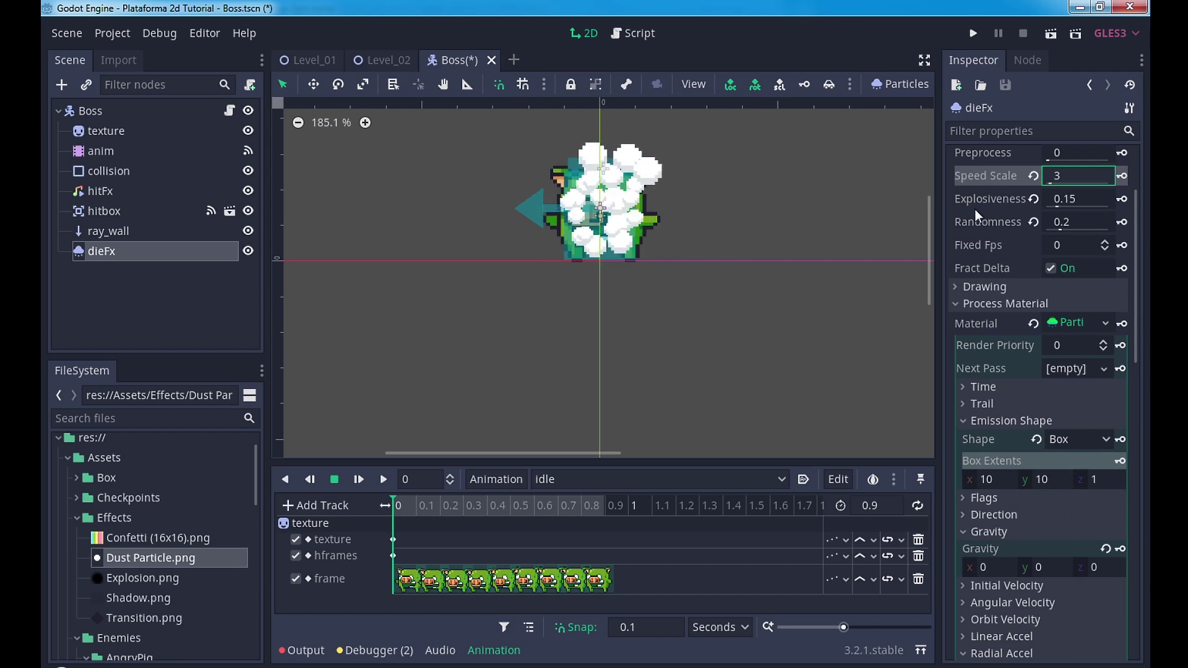
{"action": "scroll", "coordinate": [1030, 504], "scroll_direction": "down", "scroll_amount": 4}
{"action": "scroll", "coordinate": [1046, 407], "scroll_direction": "down", "scroll_amount": 2}
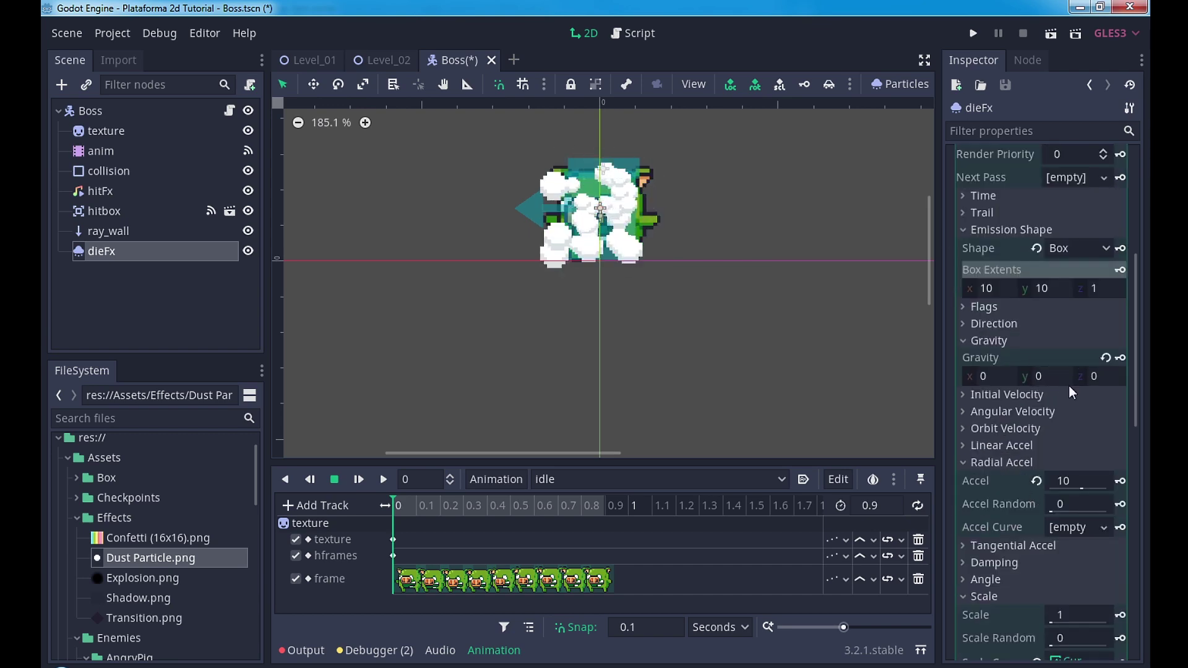
{"action": "scroll", "coordinate": [1031, 492], "scroll_direction": "down", "scroll_amount": 4}
{"action": "scroll", "coordinate": [1031, 491], "scroll_direction": "down", "scroll_amount": 2}
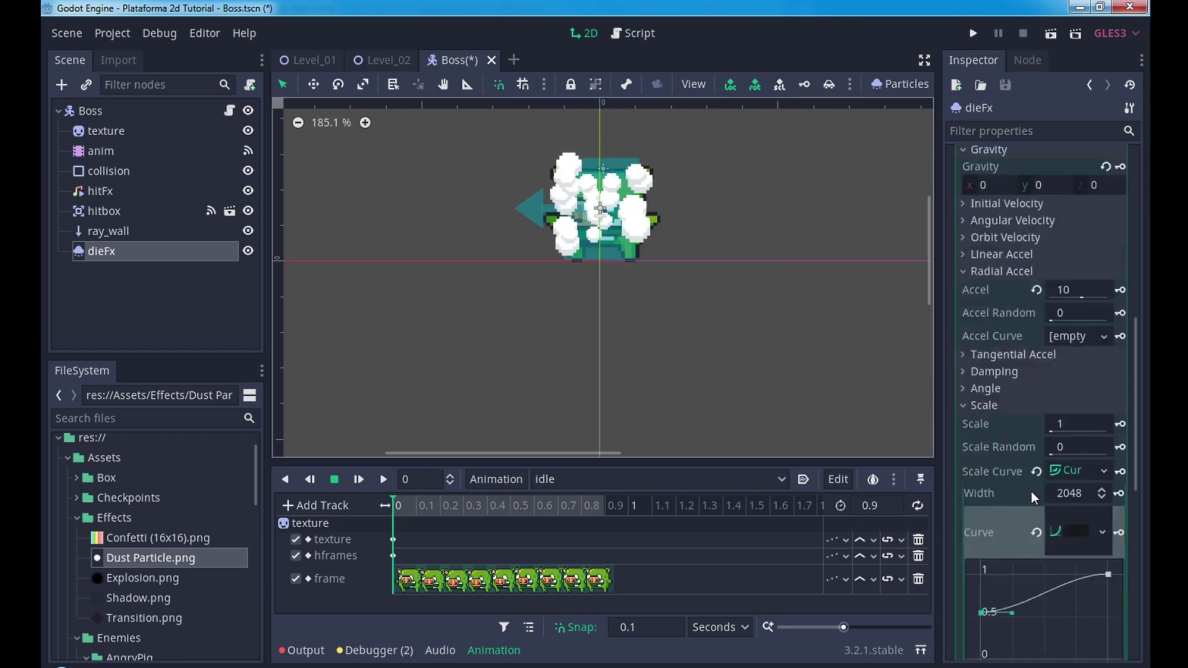
{"action": "scroll", "coordinate": [1031, 491], "scroll_direction": "down", "scroll_amount": 4}
Give the Color Ramp a new GradientTexture holding a new Gradient
{"action": "left_click", "coordinate": [986, 278]}
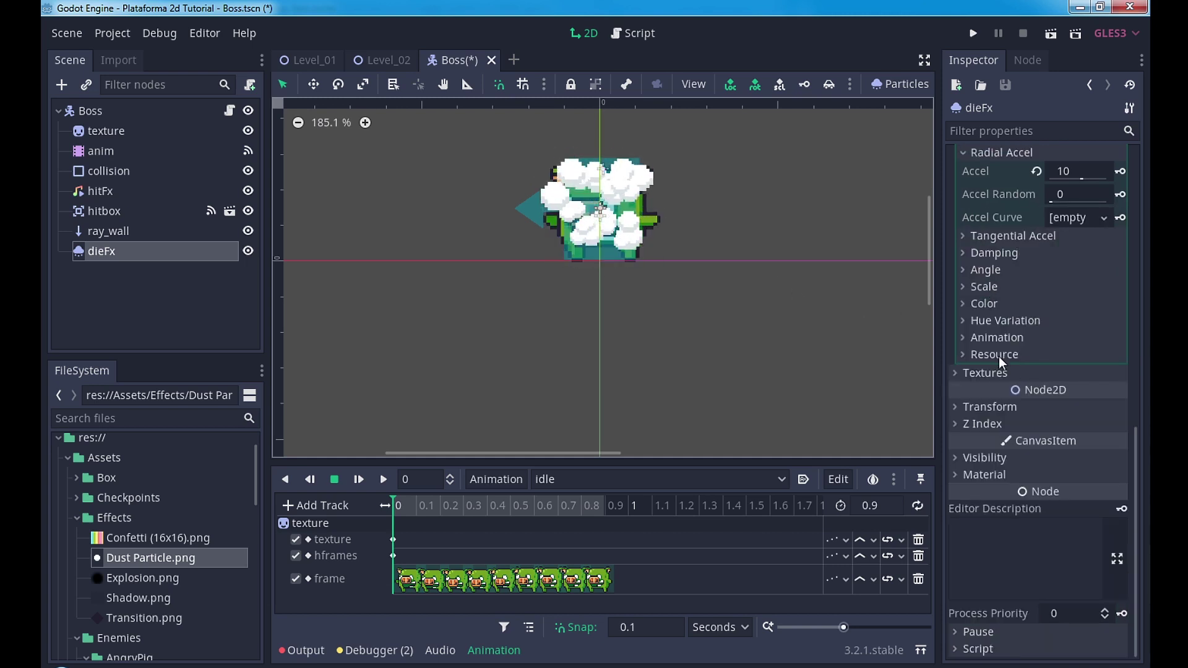
{"action": "left_click", "coordinate": [984, 304]}
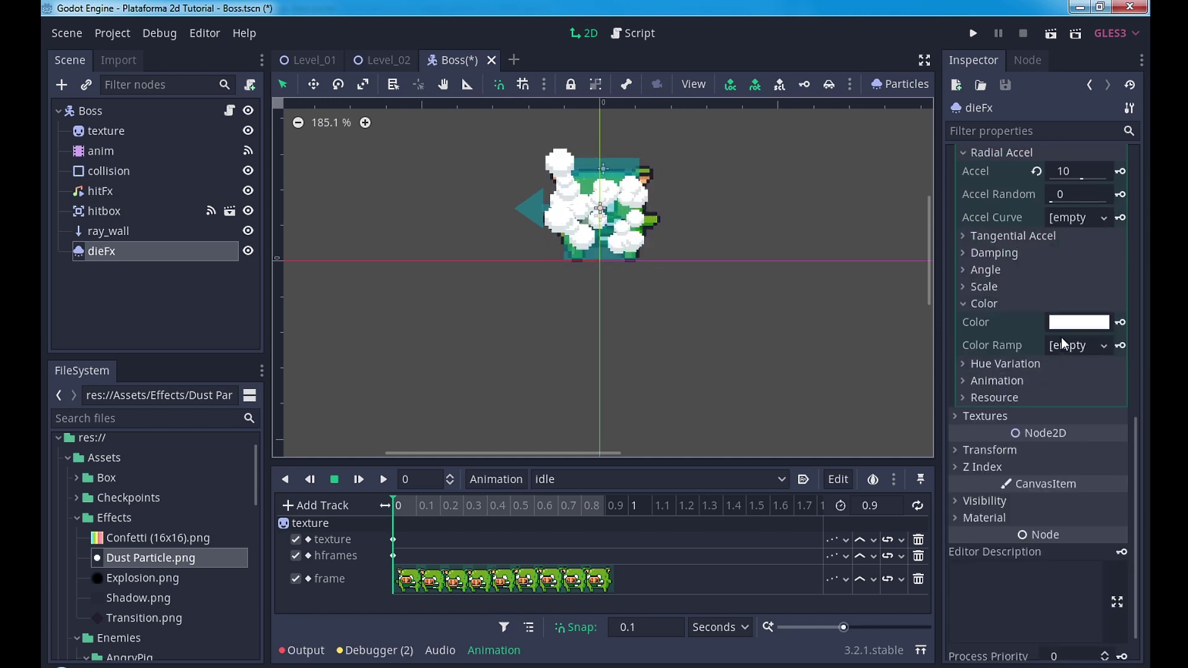
{"action": "left_click", "coordinate": [1077, 345]}
{"action": "left_click", "coordinate": [1076, 371]}
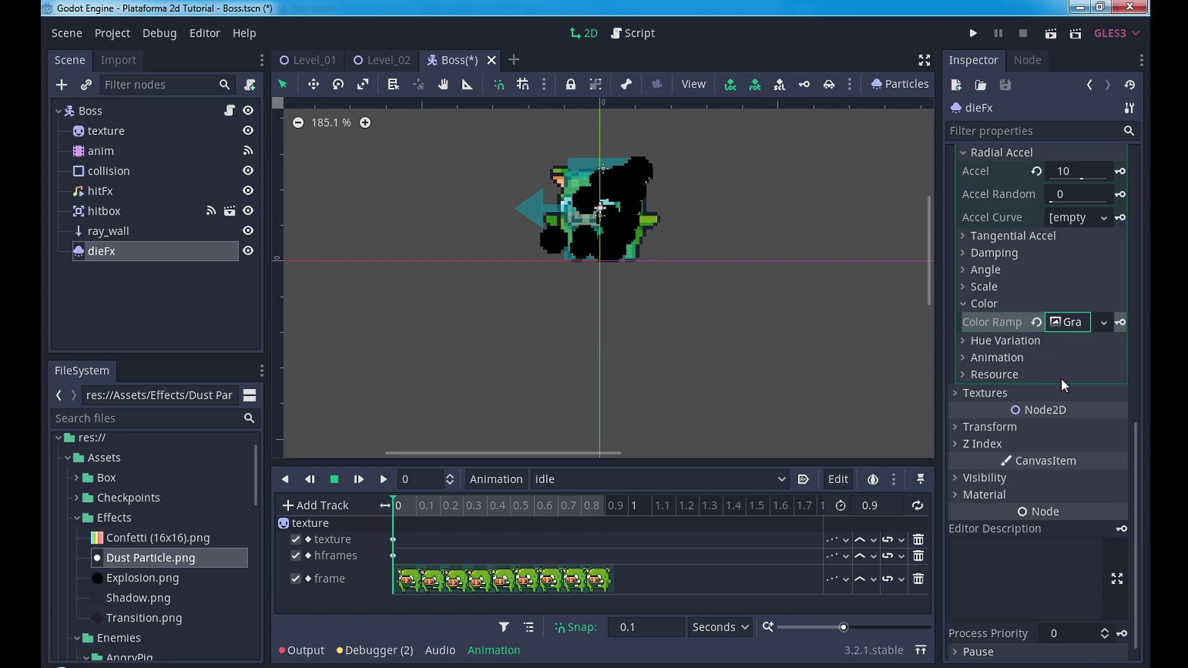
{"action": "left_click", "coordinate": [1071, 326]}
{"action": "left_click", "coordinate": [1065, 344]}
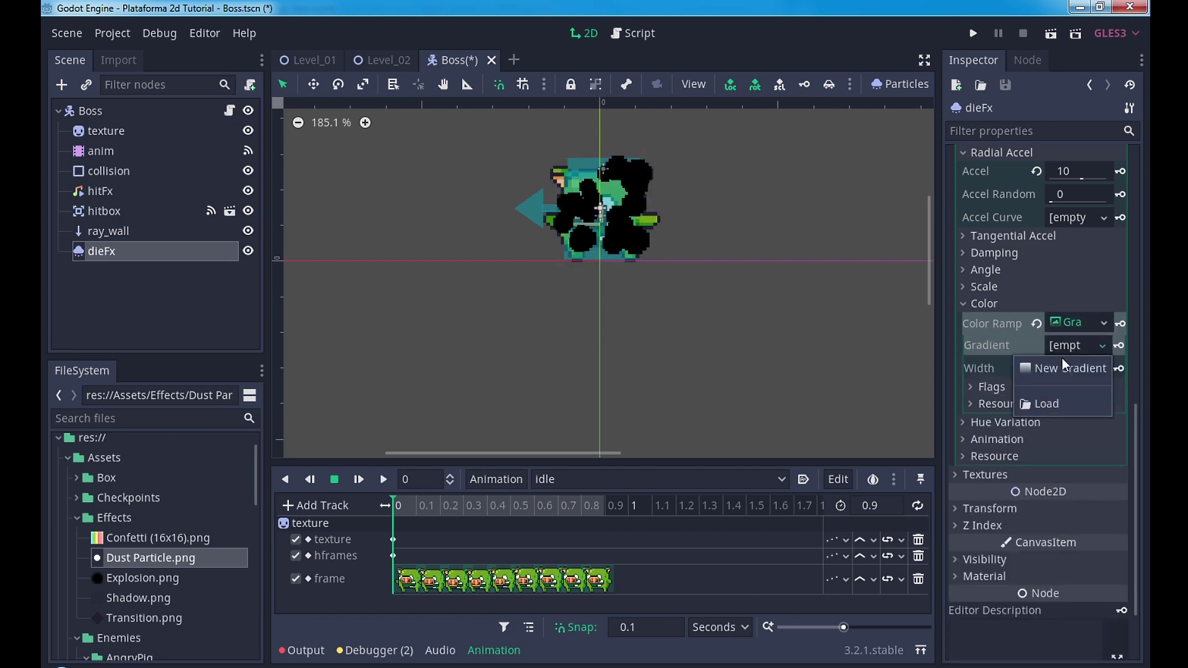
{"action": "left_click", "coordinate": [1064, 368]}
{"action": "left_click", "coordinate": [1075, 346]}
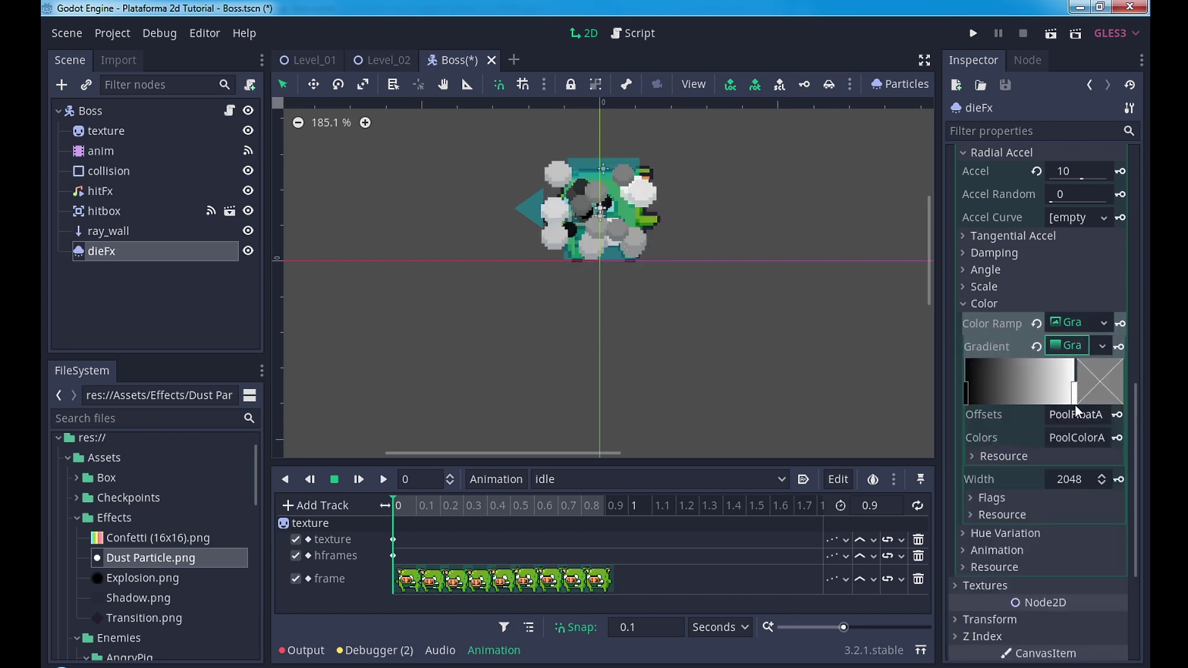
Make the gradient's left stop white and its right stop fully transparent
{"action": "left_click", "coordinate": [965, 390]}
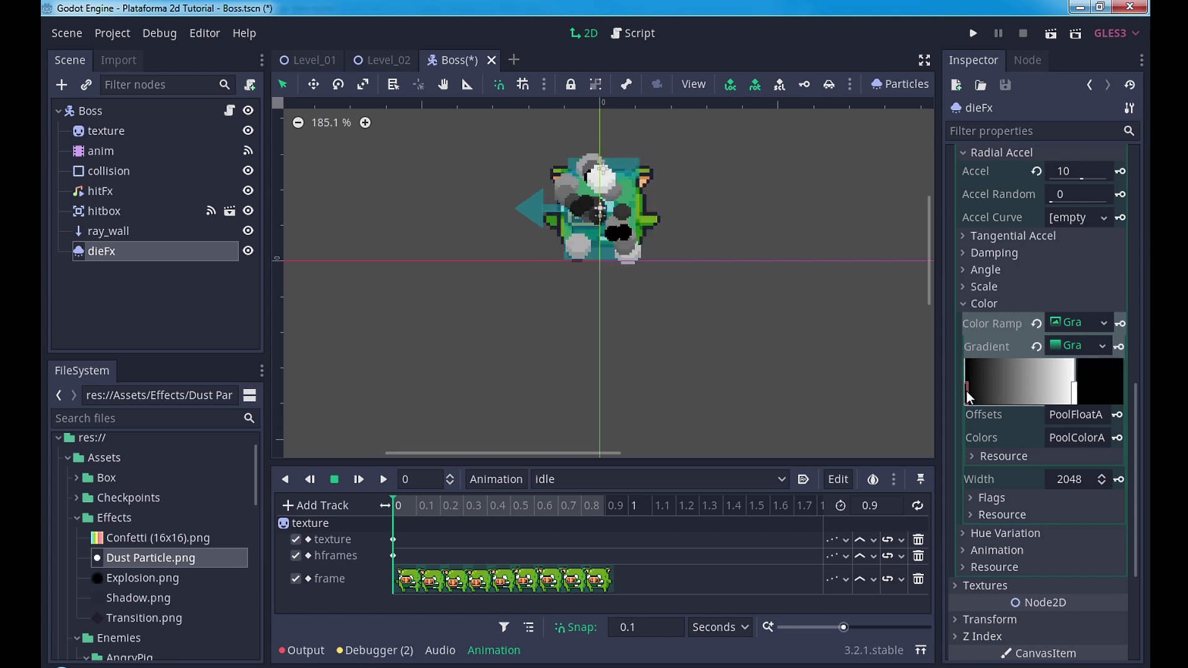
{"action": "double_click", "coordinate": [966, 391]}
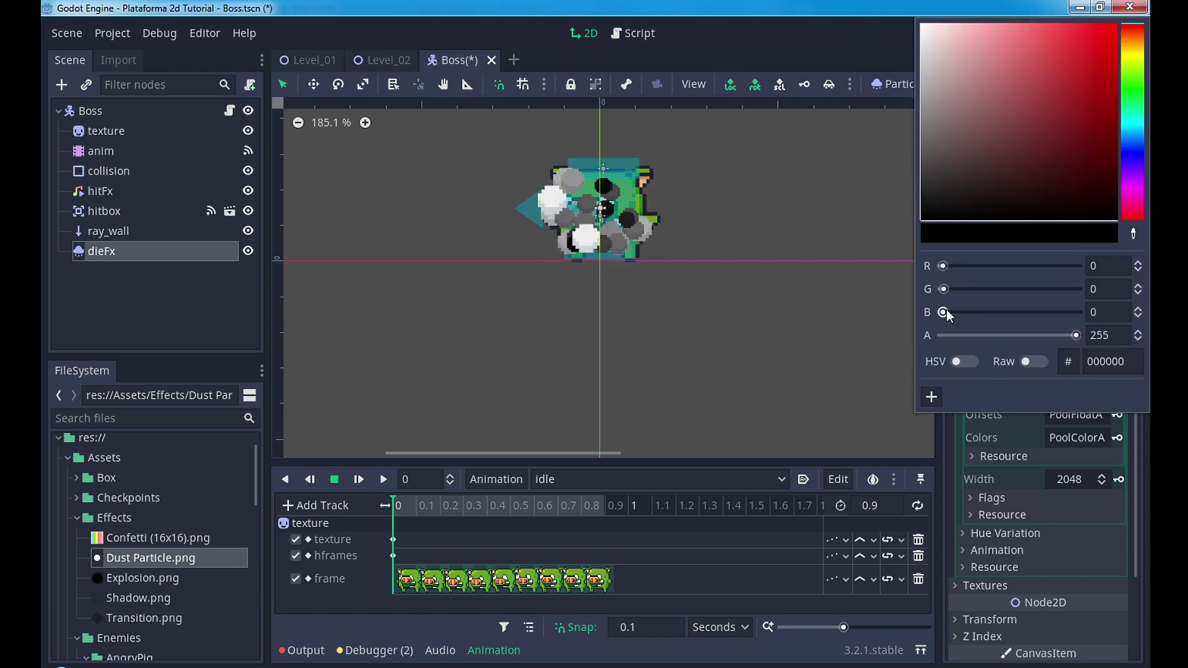
{"action": "left_click_drag", "start_coordinate": [947, 312], "coordinate": [1078, 312]}
{"action": "left_click_drag", "start_coordinate": [944, 289], "coordinate": [1079, 289]}
{"action": "left_click_drag", "start_coordinate": [943, 266], "coordinate": [1078, 266]}
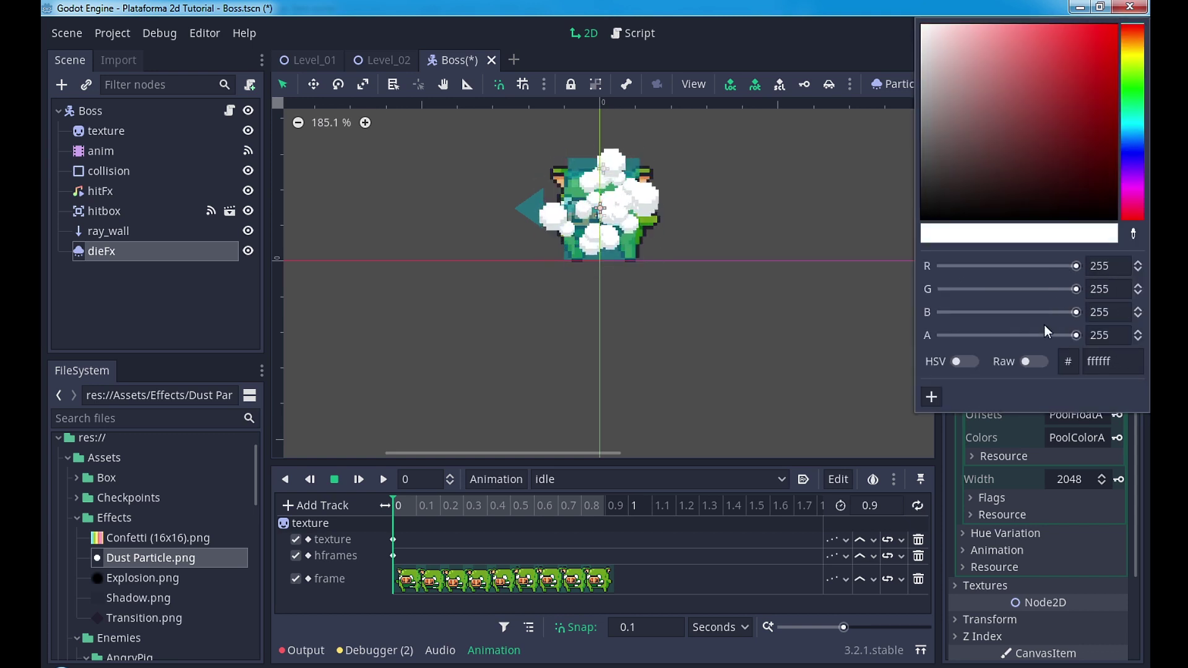
{"action": "left_click", "coordinate": [1002, 438]}
{"action": "left_click", "coordinate": [1077, 400]}
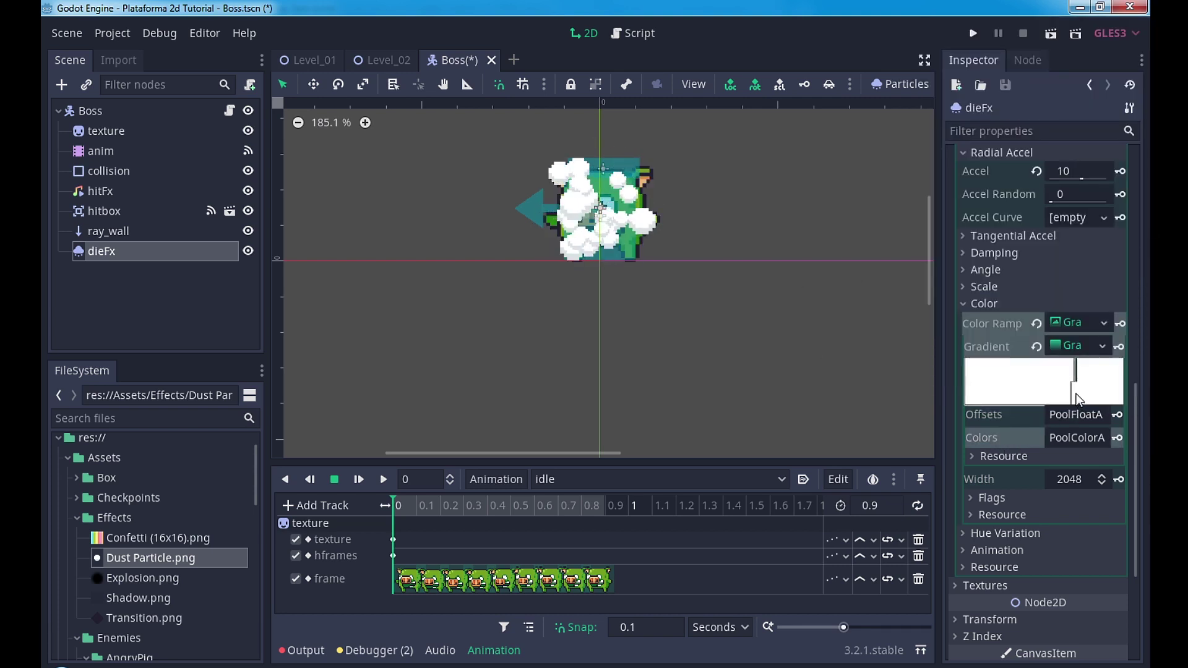
{"action": "double_click", "coordinate": [1076, 393]}
{"action": "left_click_drag", "start_coordinate": [1006, 335], "coordinate": [874, 335]}
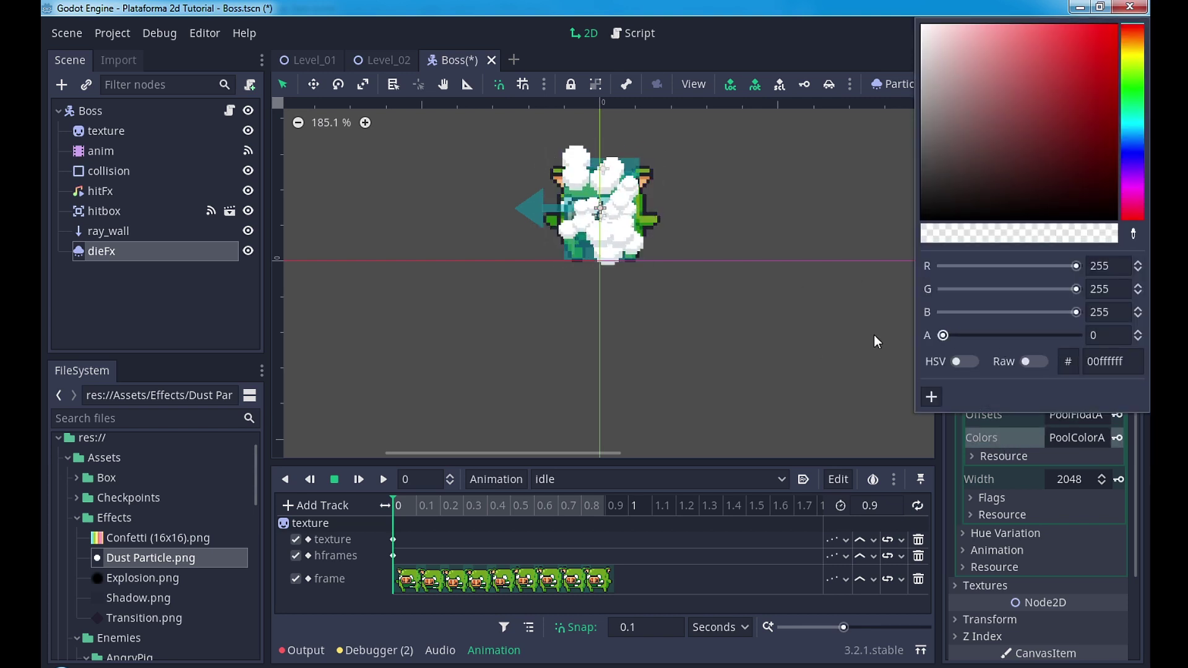
{"action": "left_click", "coordinate": [862, 354]}
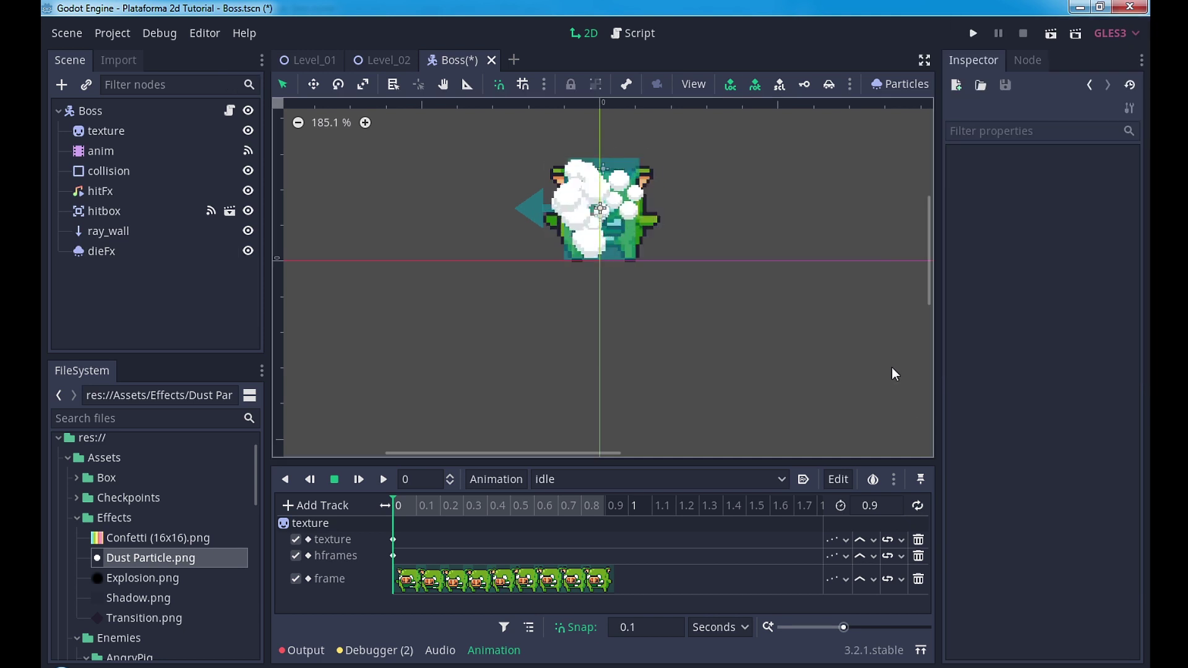
Add two extra stops to the dieFx gradient and move the left one to the start
{"action": "left_click", "coordinate": [112, 250]}
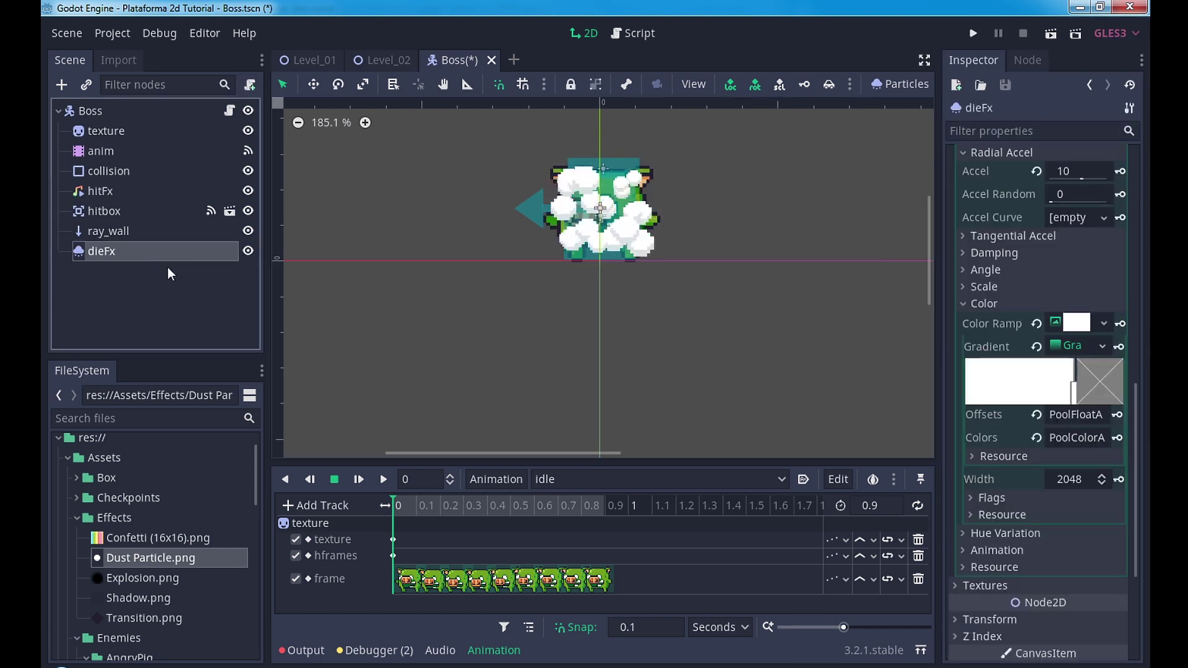
{"action": "left_click", "coordinate": [983, 396]}
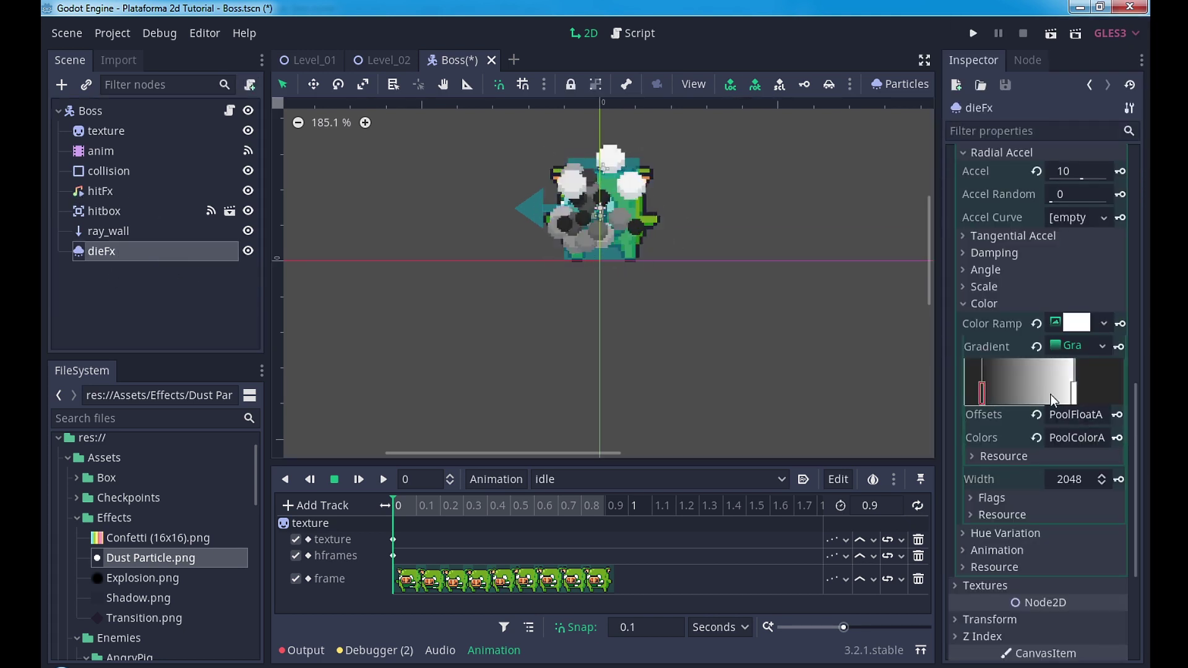
{"action": "left_click", "coordinate": [1019, 396]}
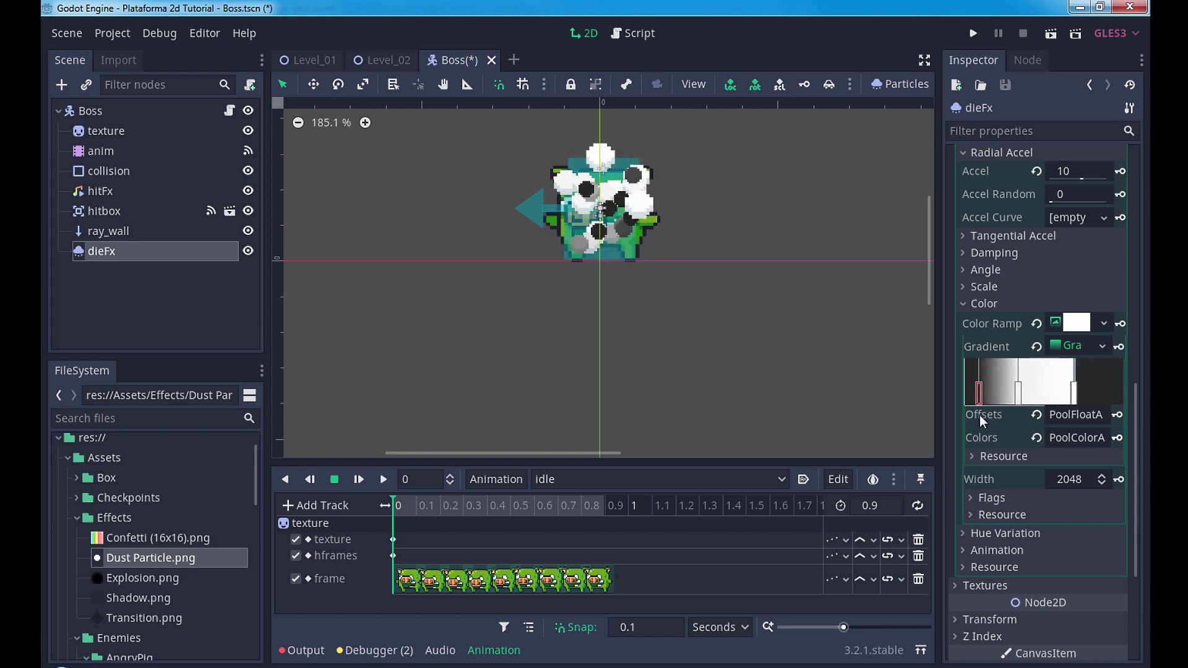
{"action": "left_click_drag", "start_coordinate": [981, 396], "coordinate": [958, 377]}
{"action": "double_click", "coordinate": [973, 394]}
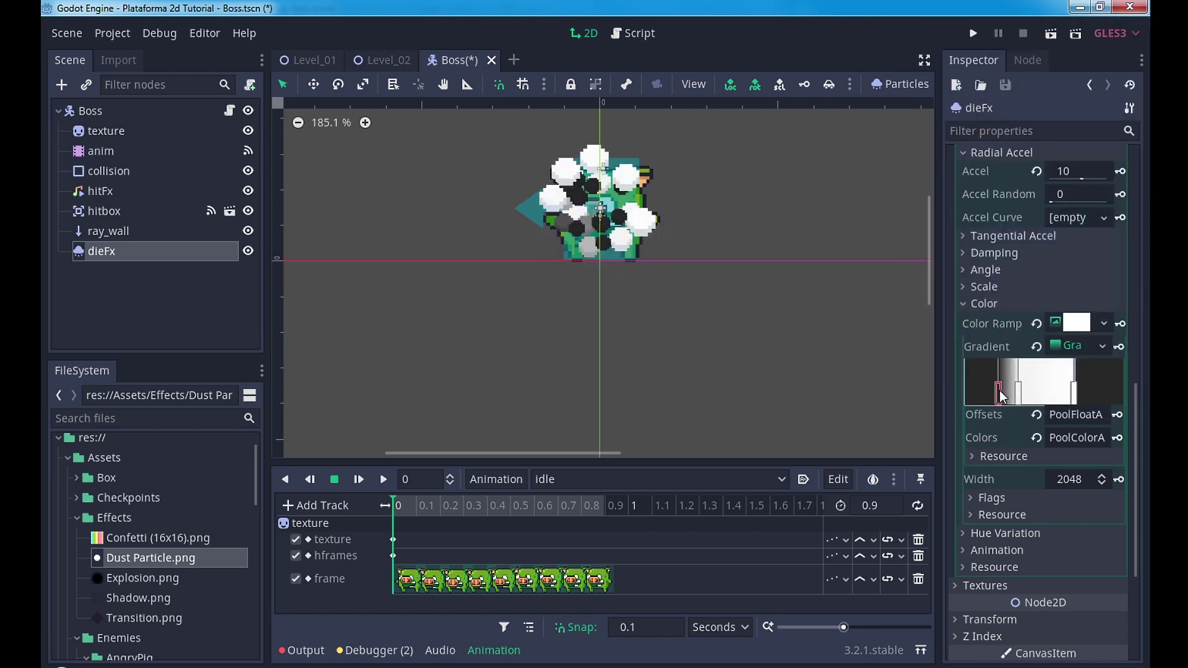
{"action": "double_click", "coordinate": [998, 394]}
{"action": "left_click", "coordinate": [1019, 416]}
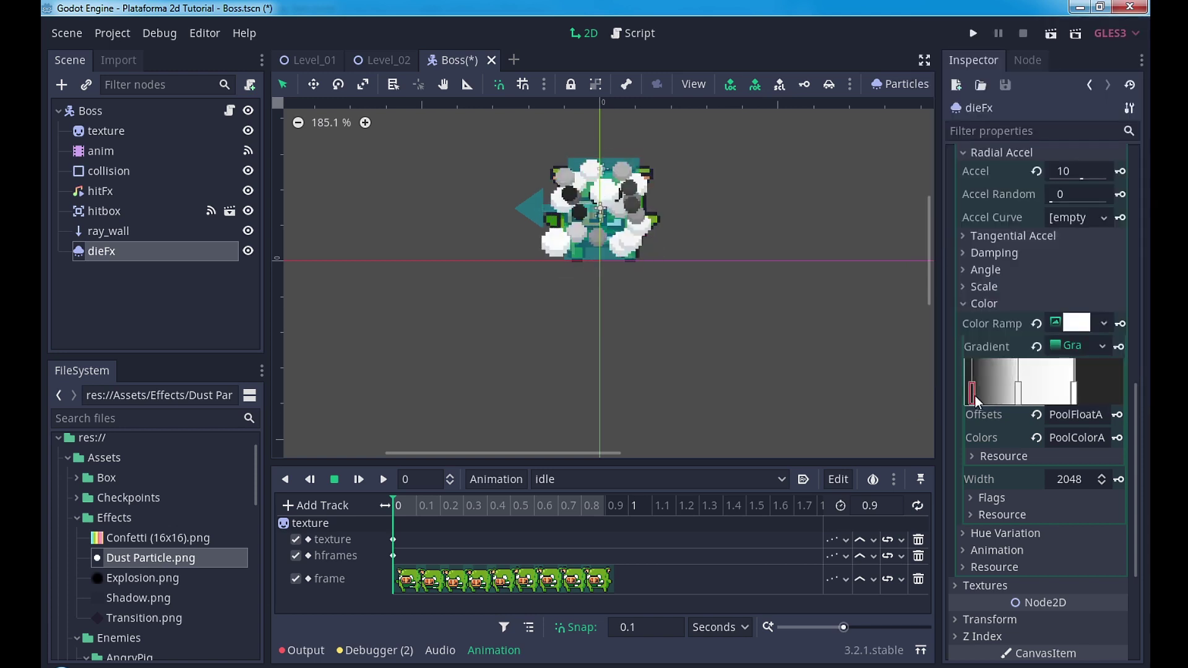
{"action": "left_click_drag", "start_coordinate": [975, 396], "coordinate": [953, 396]}
Shift the middle stop right, make it transparent, and turn another stop white
{"action": "left_click", "coordinate": [1020, 394]}
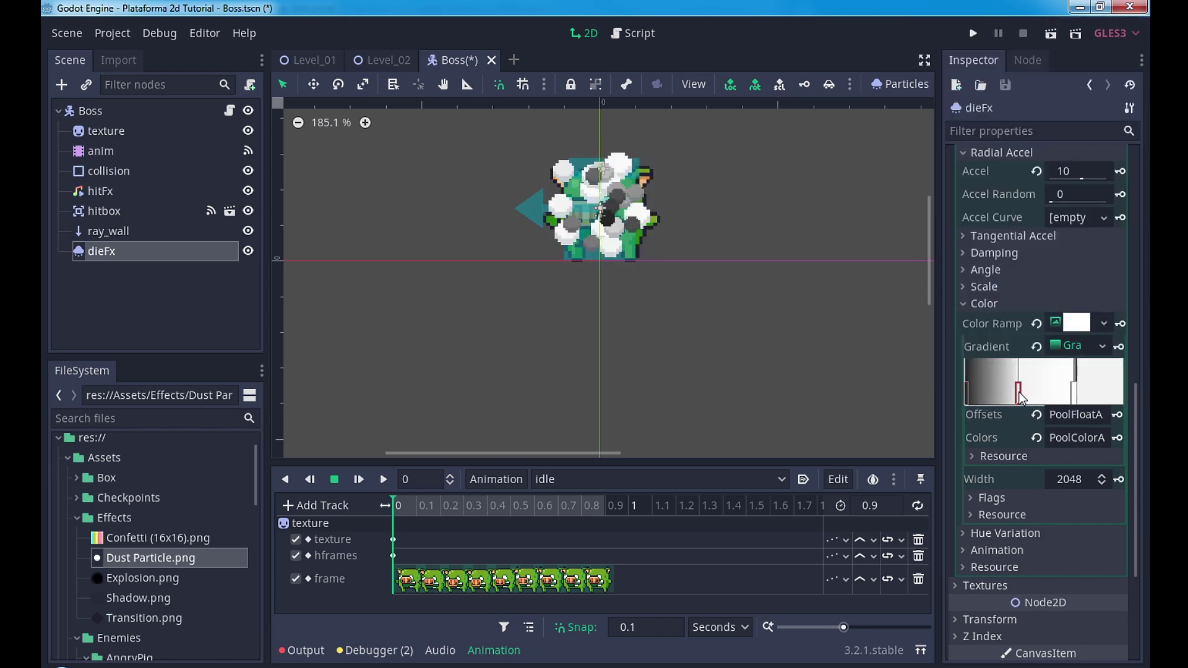
{"action": "double_click", "coordinate": [1019, 394]}
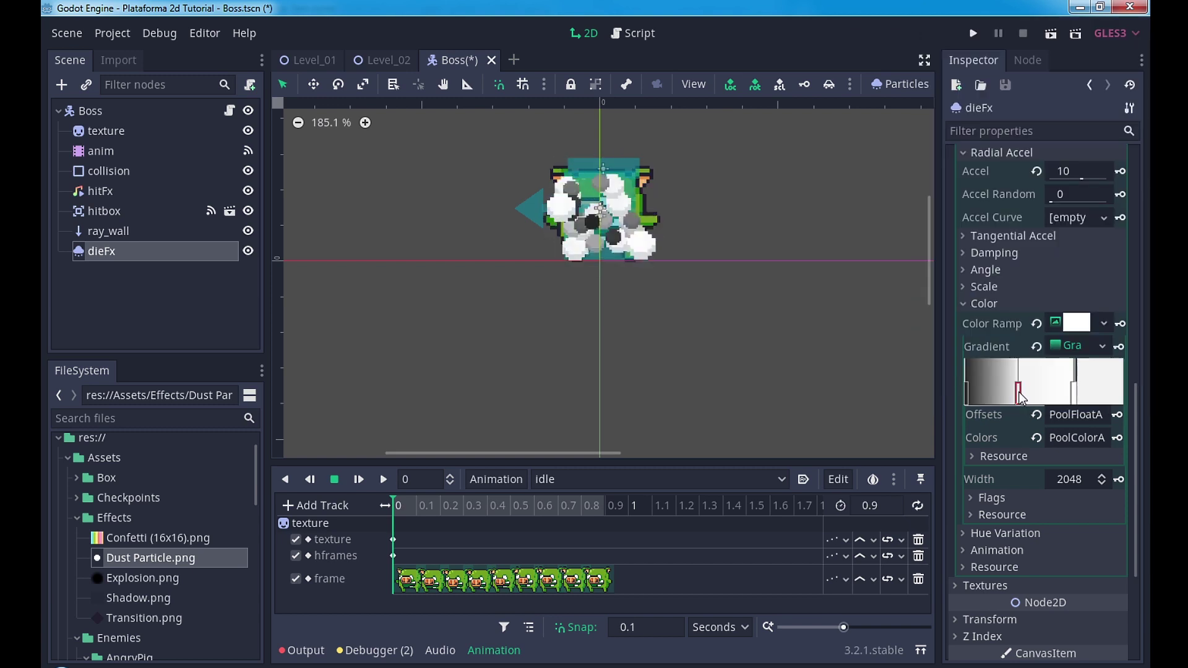
{"action": "left_click_drag", "start_coordinate": [1019, 393], "coordinate": [1074, 393]}
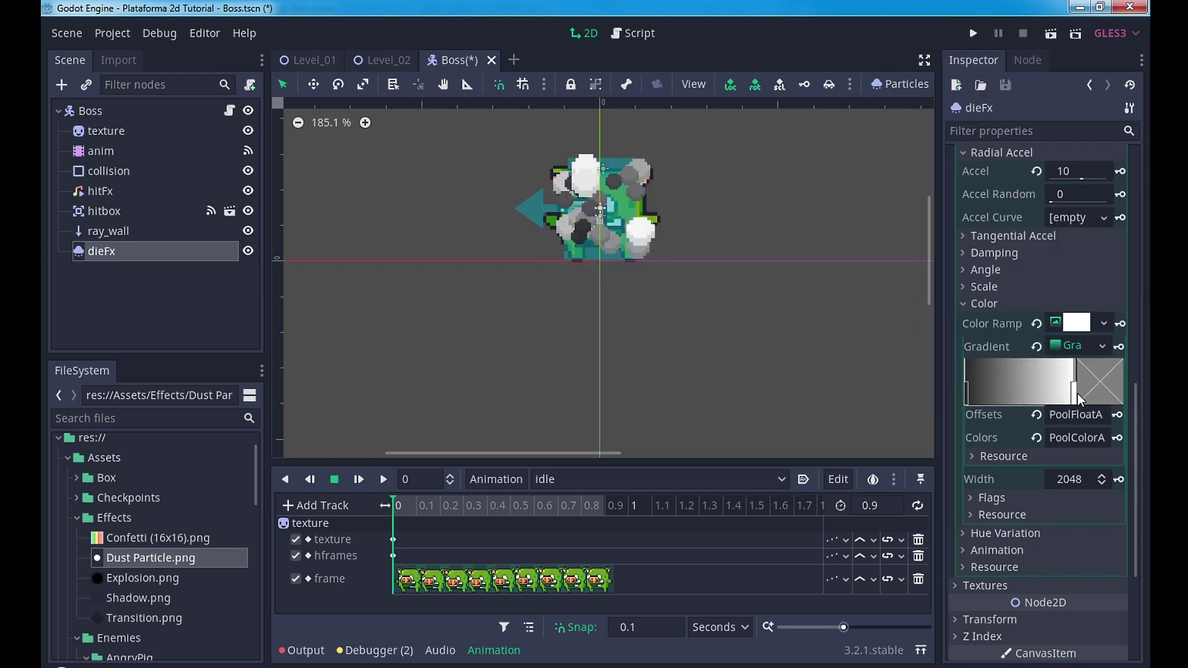
{"action": "double_click", "coordinate": [1074, 393]}
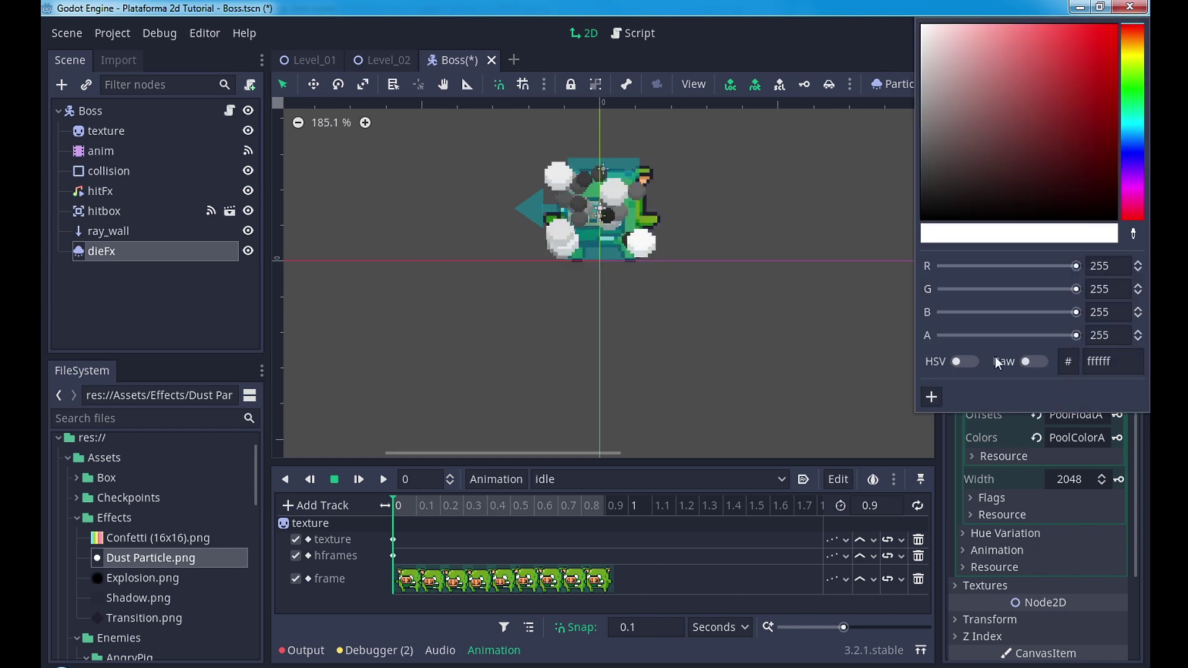
{"action": "left_click_drag", "start_coordinate": [990, 335], "coordinate": [864, 338]}
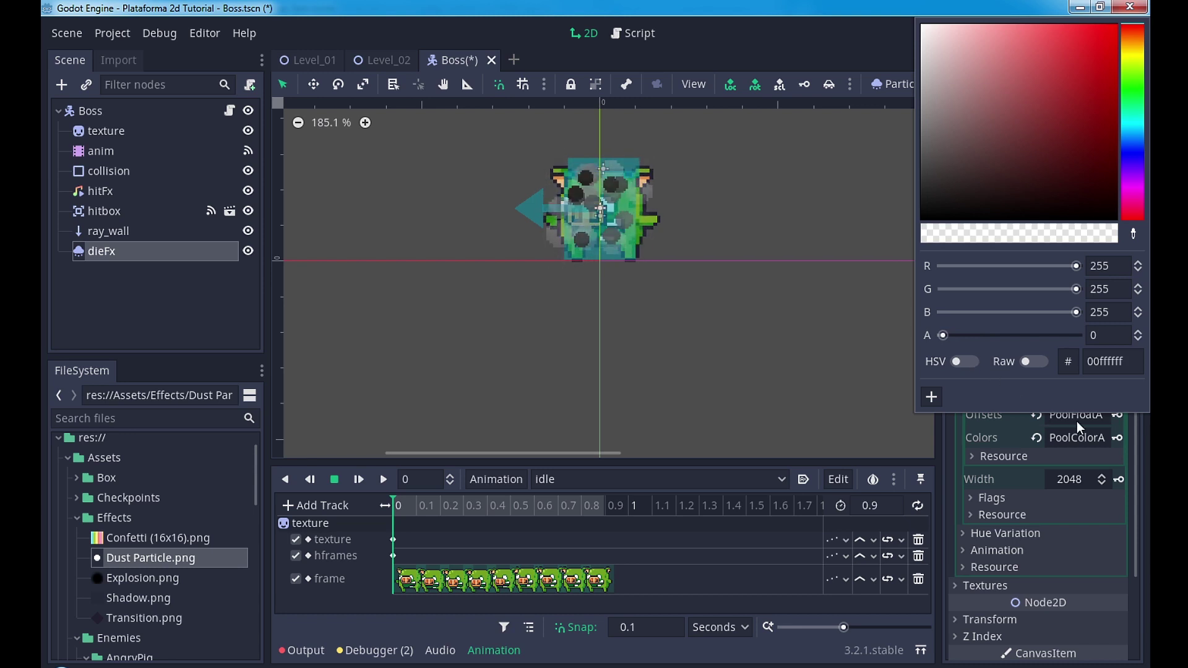
{"action": "left_click", "coordinate": [1038, 425]}
{"action": "double_click", "coordinate": [1068, 401]}
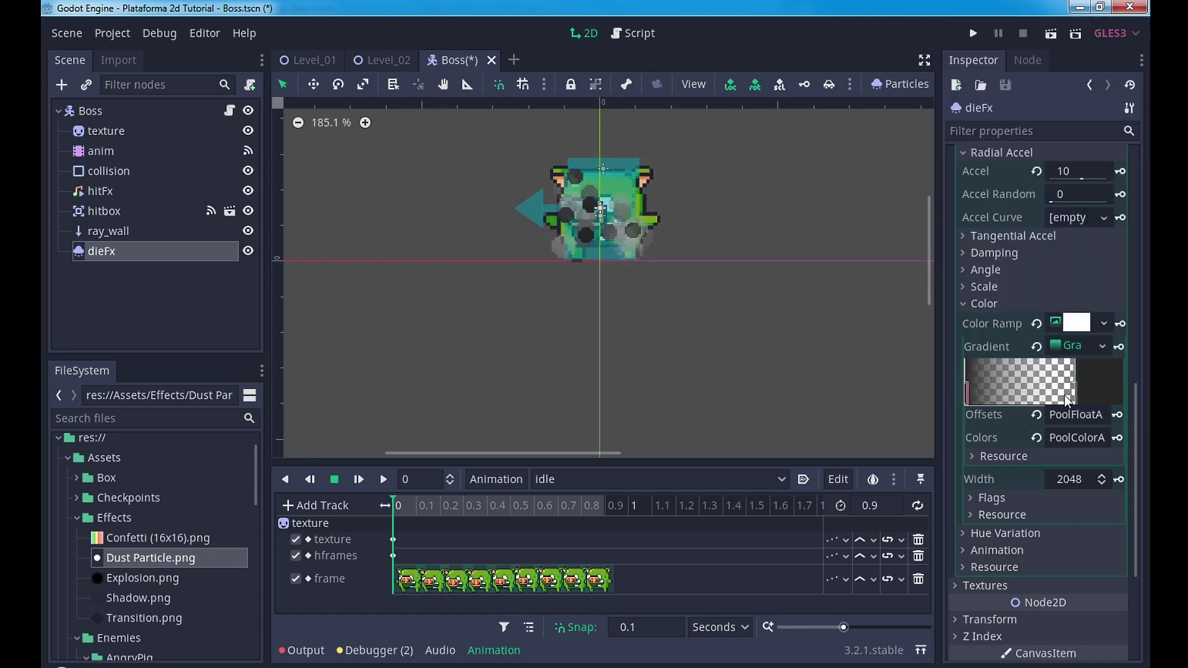
{"action": "left_click_drag", "start_coordinate": [963, 312], "coordinate": [1080, 311]}
{"action": "left_click_drag", "start_coordinate": [963, 289], "coordinate": [1080, 289]}
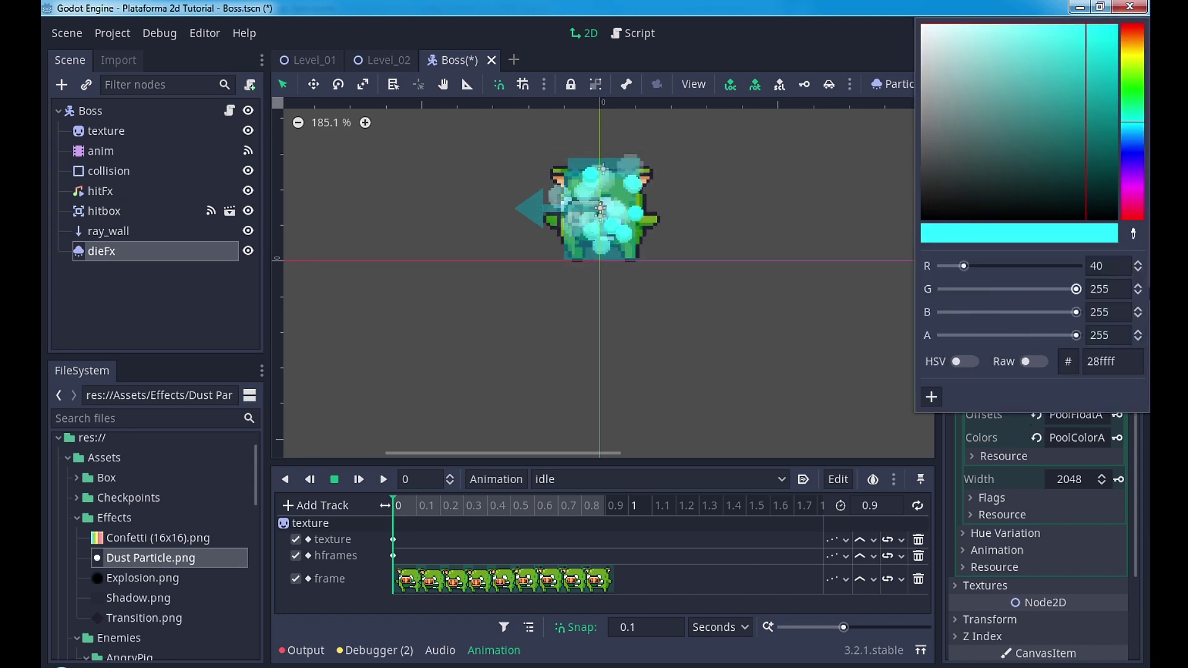
{"action": "left_click_drag", "start_coordinate": [964, 266], "coordinate": [1080, 265]}
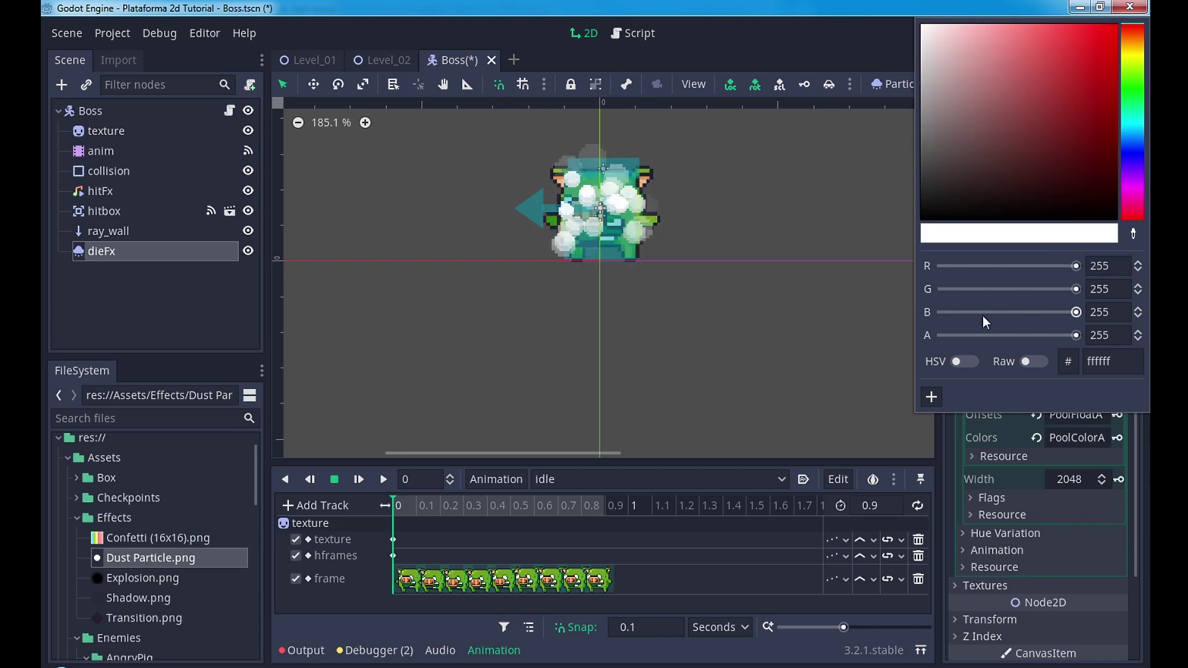
{"action": "left_click", "coordinate": [821, 252]}
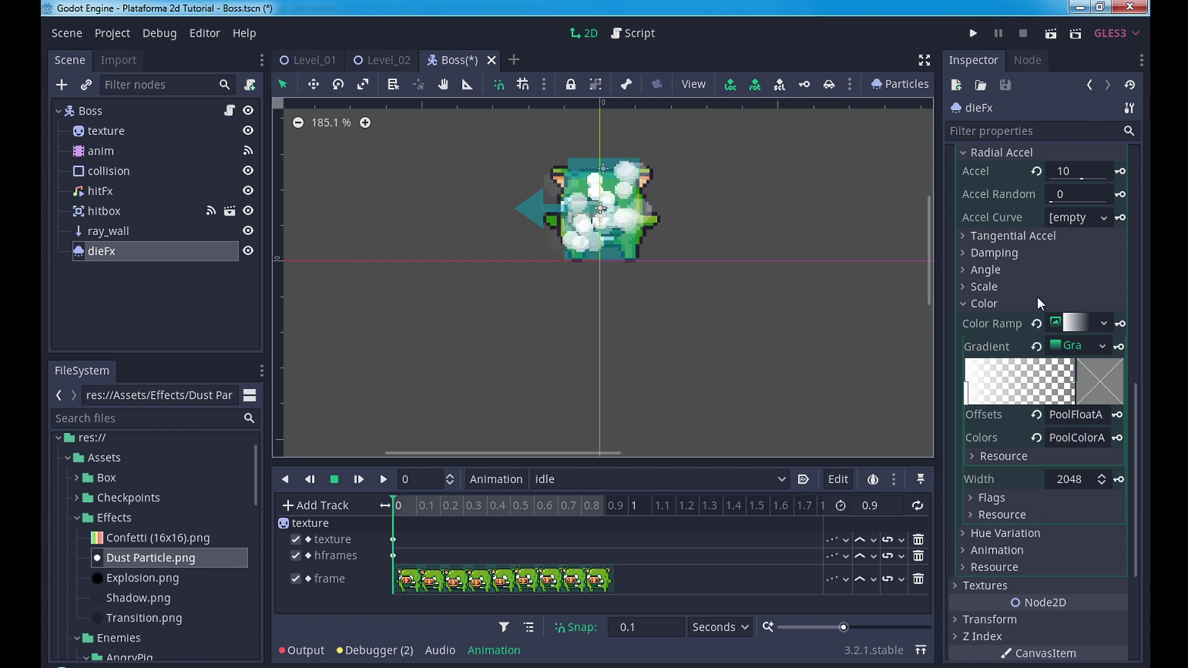
Enable One Shot so the particles burst only once
{"action": "scroll", "coordinate": [1037, 297], "scroll_direction": "up", "scroll_amount": 5}
{"action": "scroll", "coordinate": [1040, 296], "scroll_direction": "up", "scroll_amount": 7}
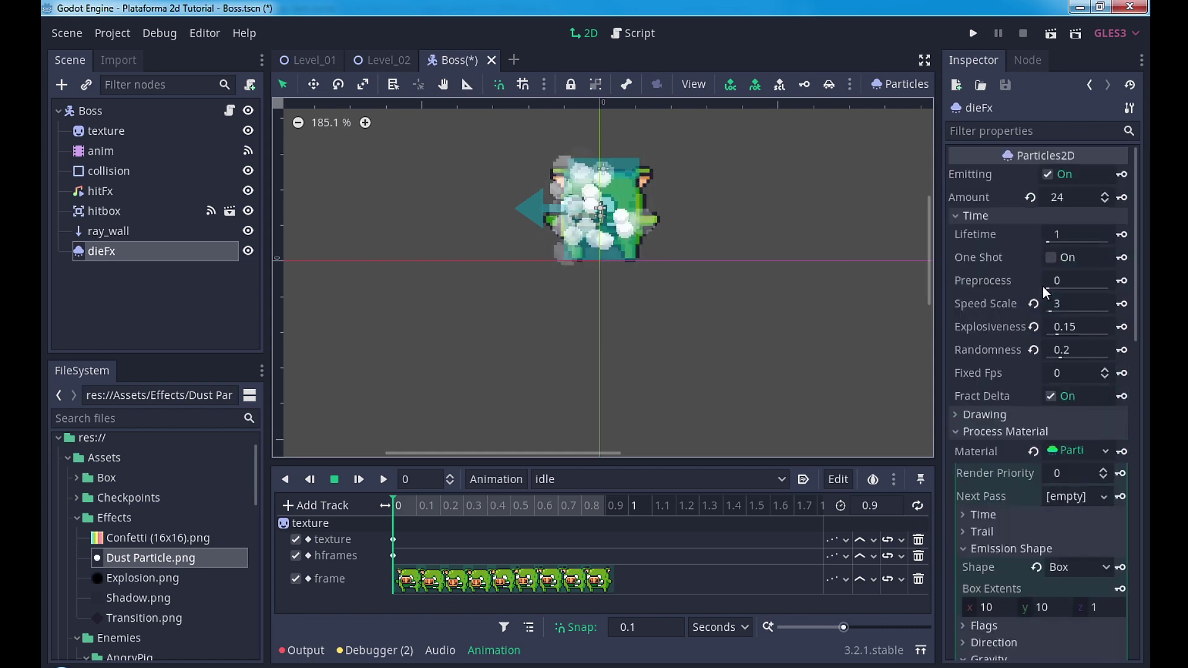
{"action": "left_click", "coordinate": [1051, 257]}
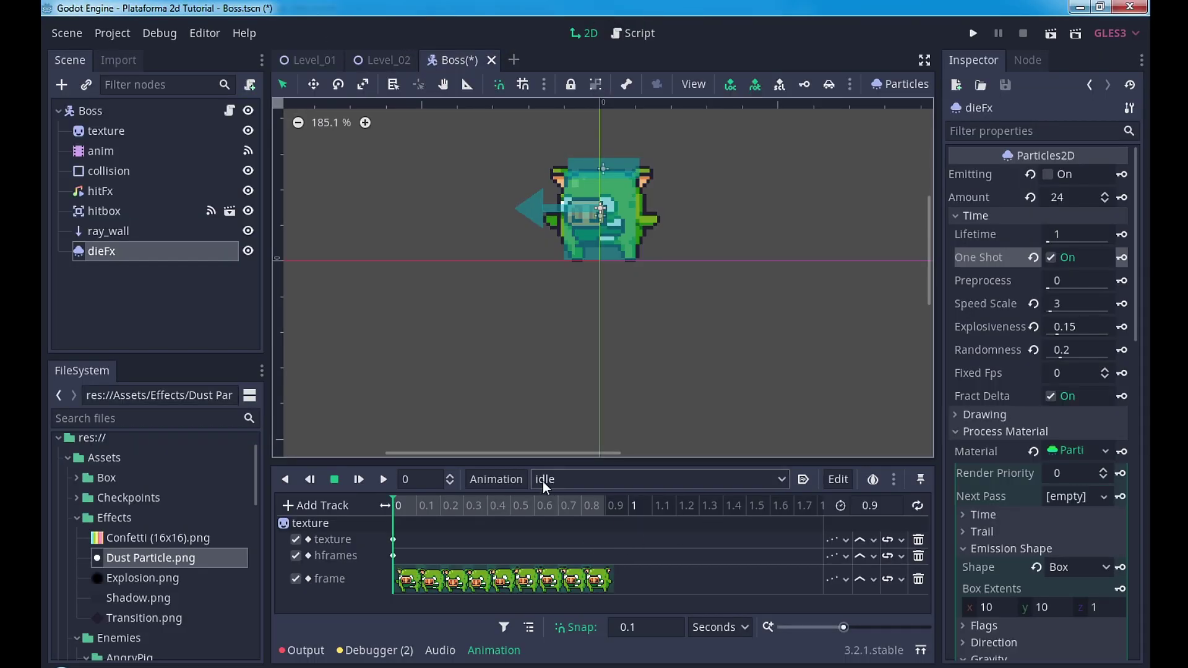
Add a dieFx emitting property track to the Boss's die animation
{"action": "left_click", "coordinate": [543, 481]}
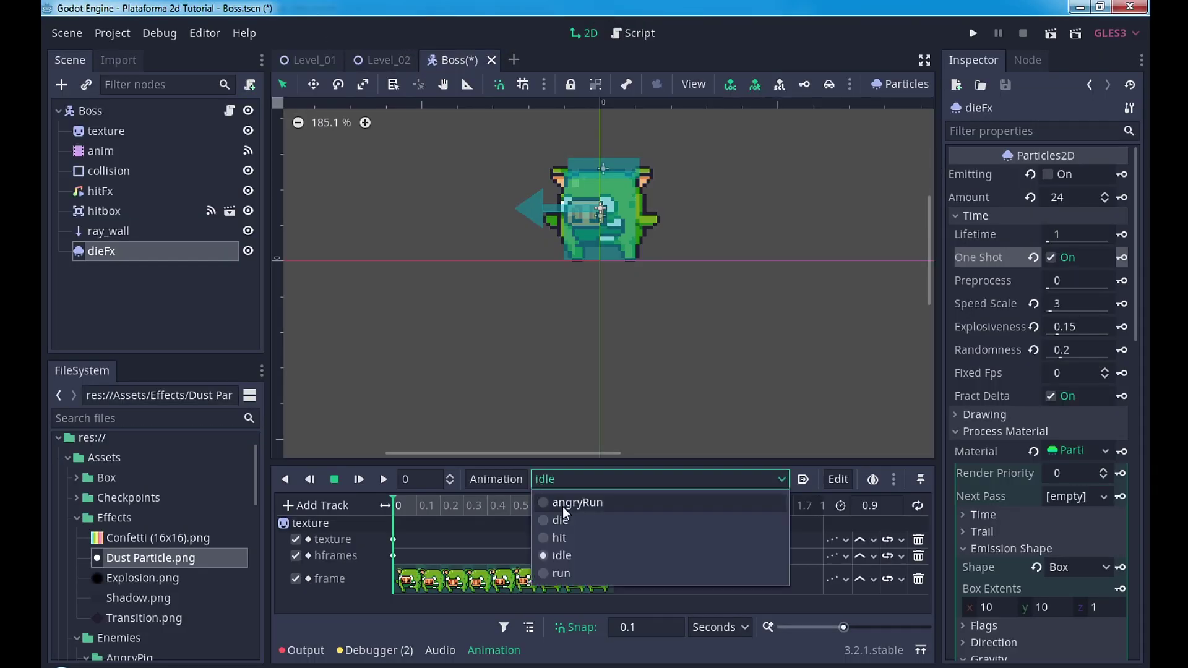
{"action": "left_click", "coordinate": [560, 520]}
{"action": "left_click_drag", "start_coordinate": [506, 509], "coordinate": [454, 509]}
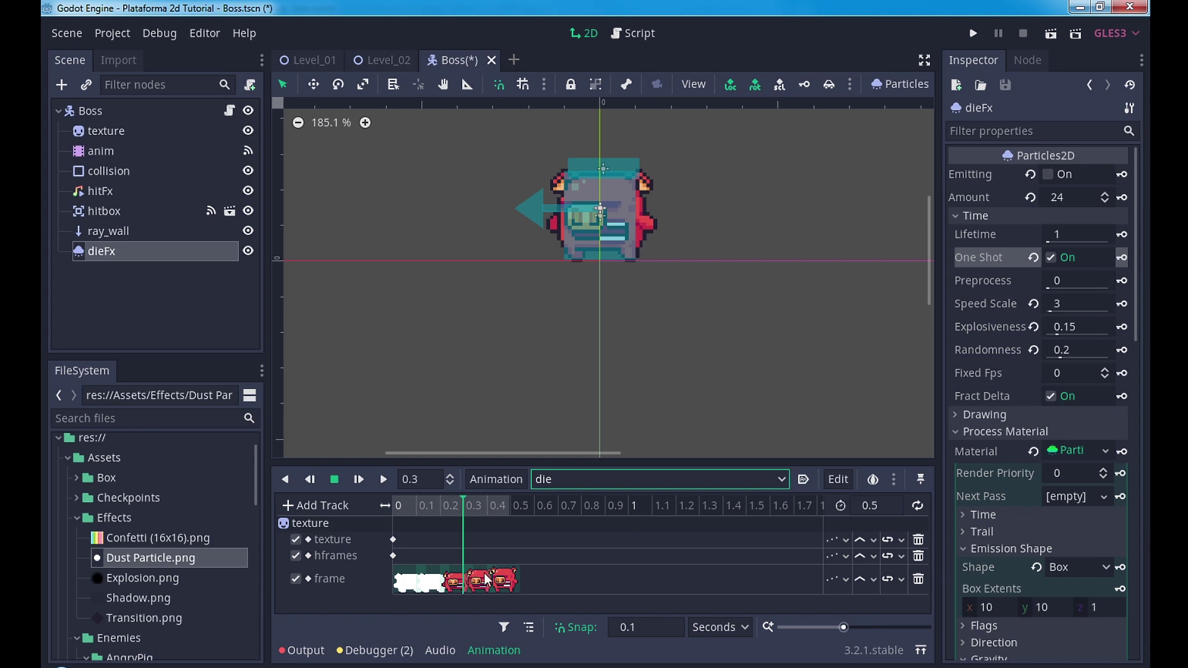
{"action": "left_click", "coordinate": [313, 508]}
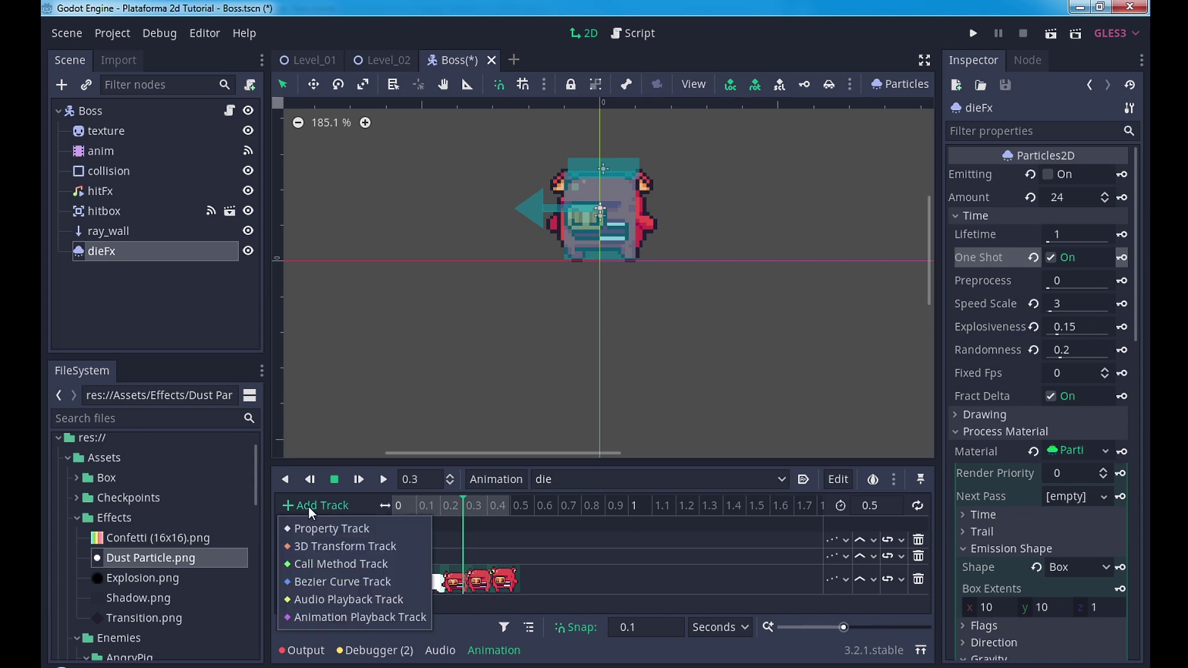
{"action": "left_click", "coordinate": [335, 531]}
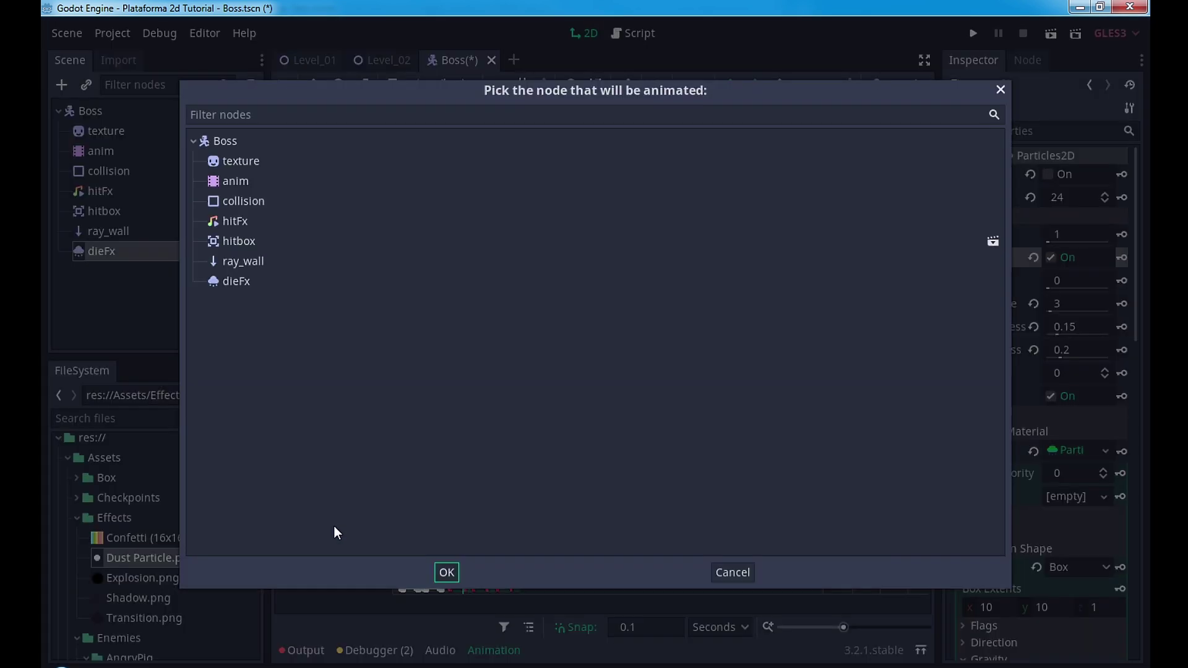
{"action": "double_click", "coordinate": [258, 284]}
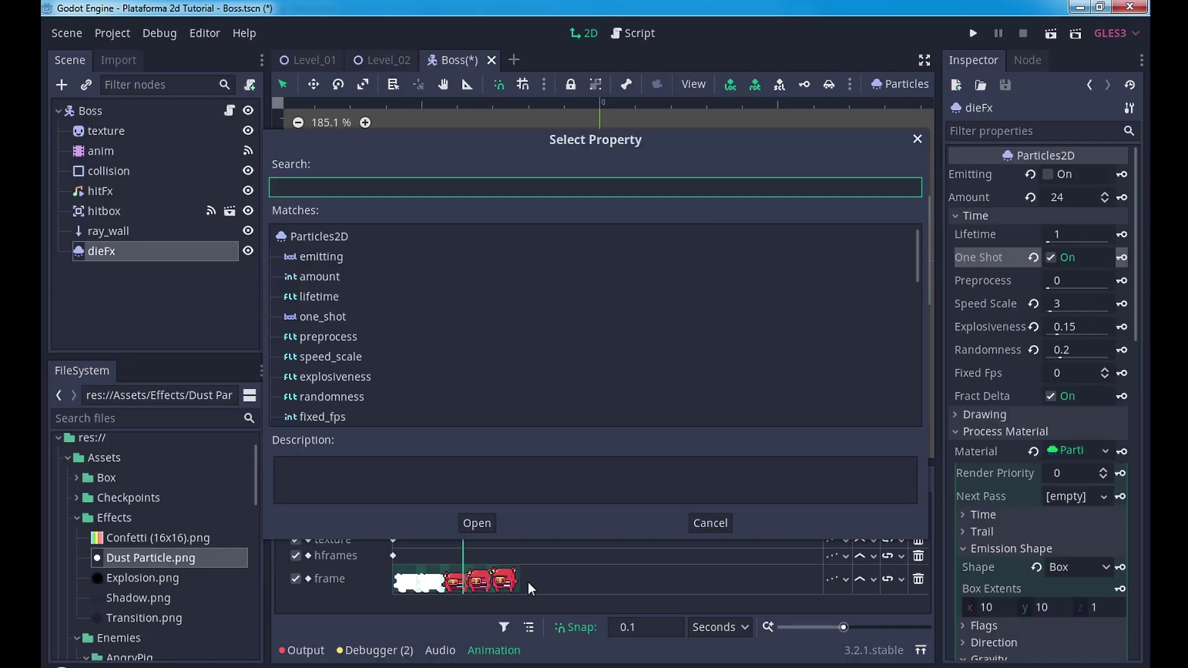
{"action": "double_click", "coordinate": [325, 277]}
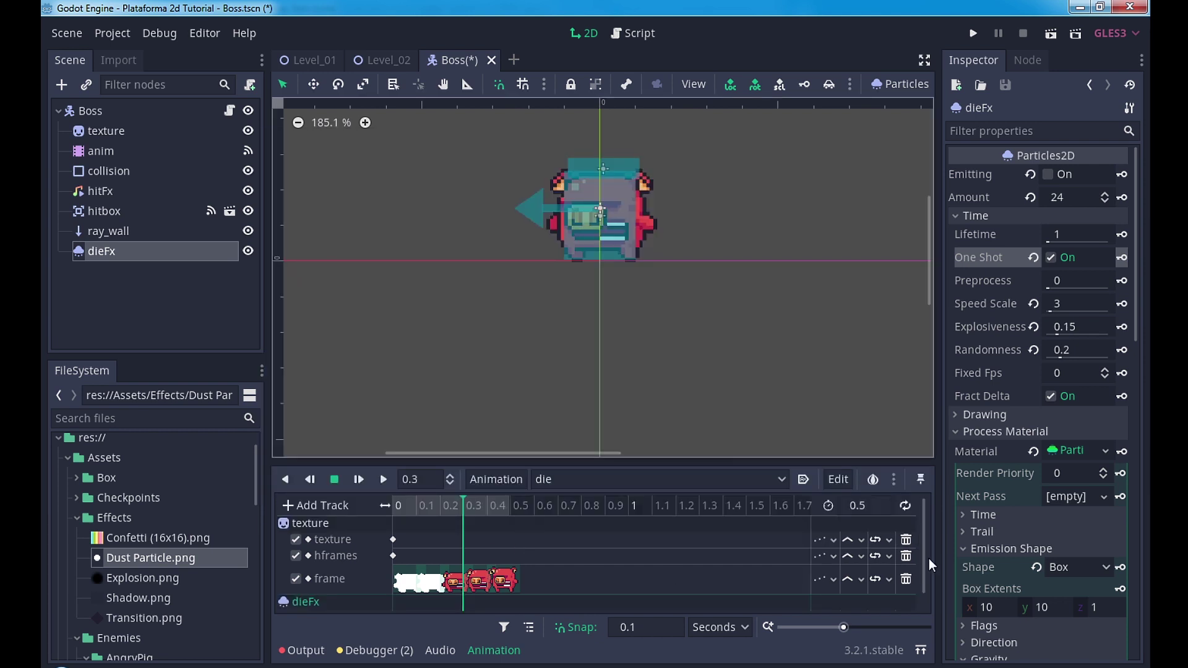
{"action": "left_click_drag", "start_coordinate": [930, 559], "coordinate": [926, 598]}
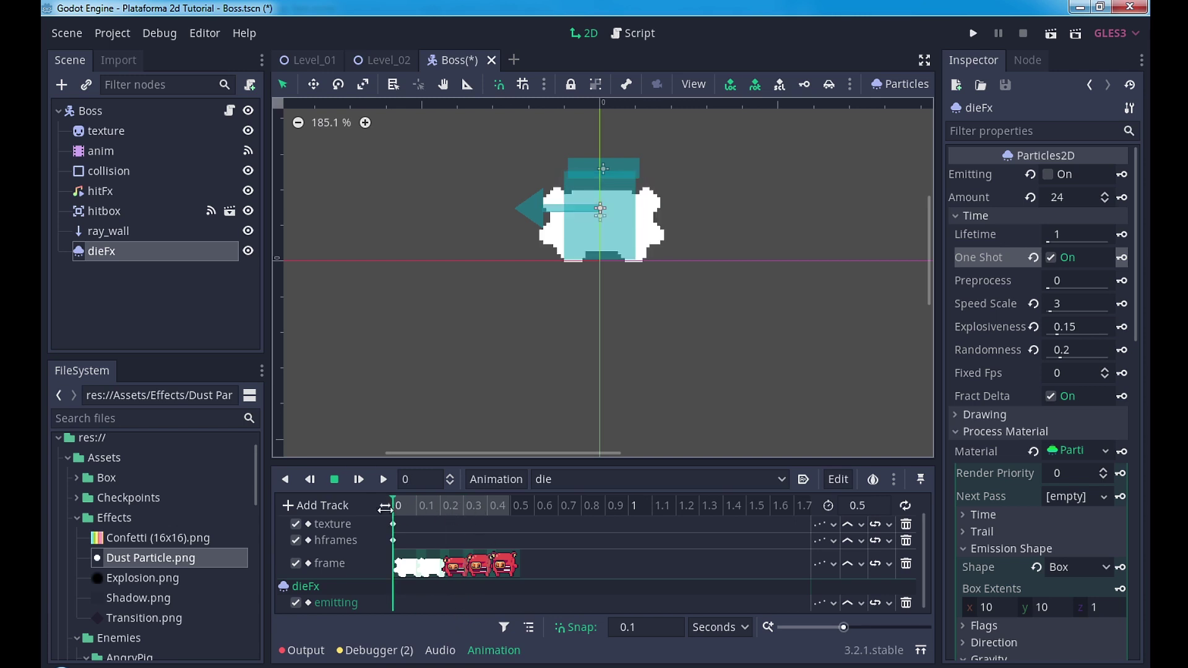
Key emitting off at 0 s and on at 0.3 s, then save the Boss scene
{"action": "left_click_drag", "start_coordinate": [459, 503], "coordinate": [378, 507]}
{"action": "left_click", "coordinate": [1122, 174]}
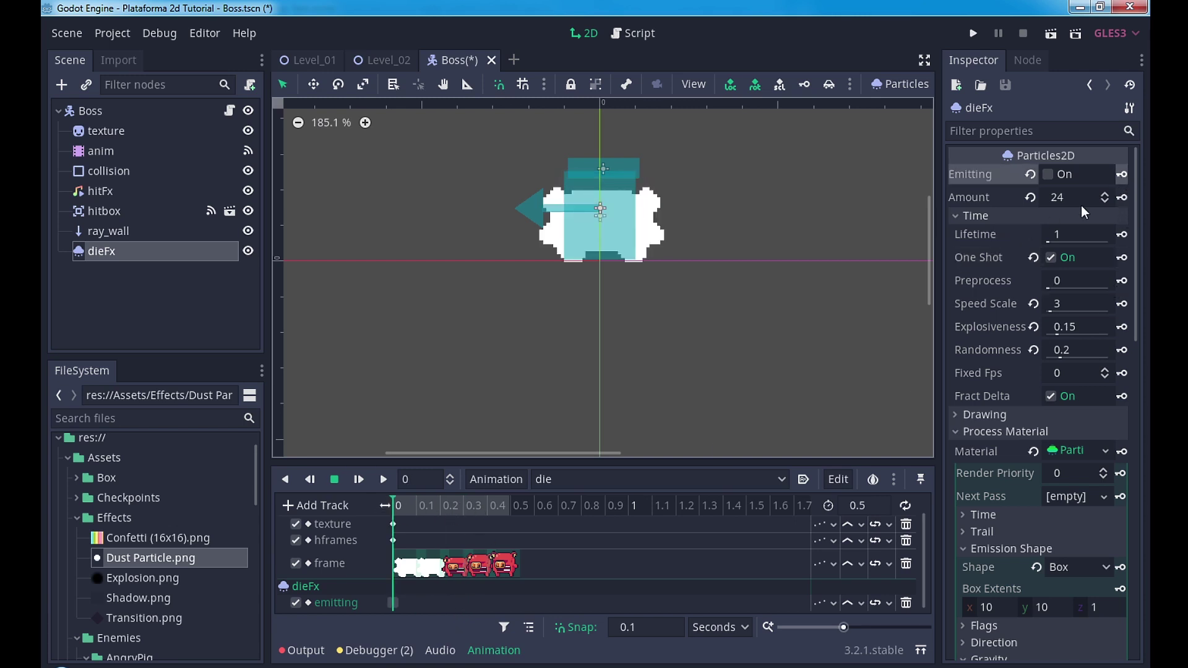
{"action": "left_click_drag", "start_coordinate": [414, 512], "coordinate": [461, 517]}
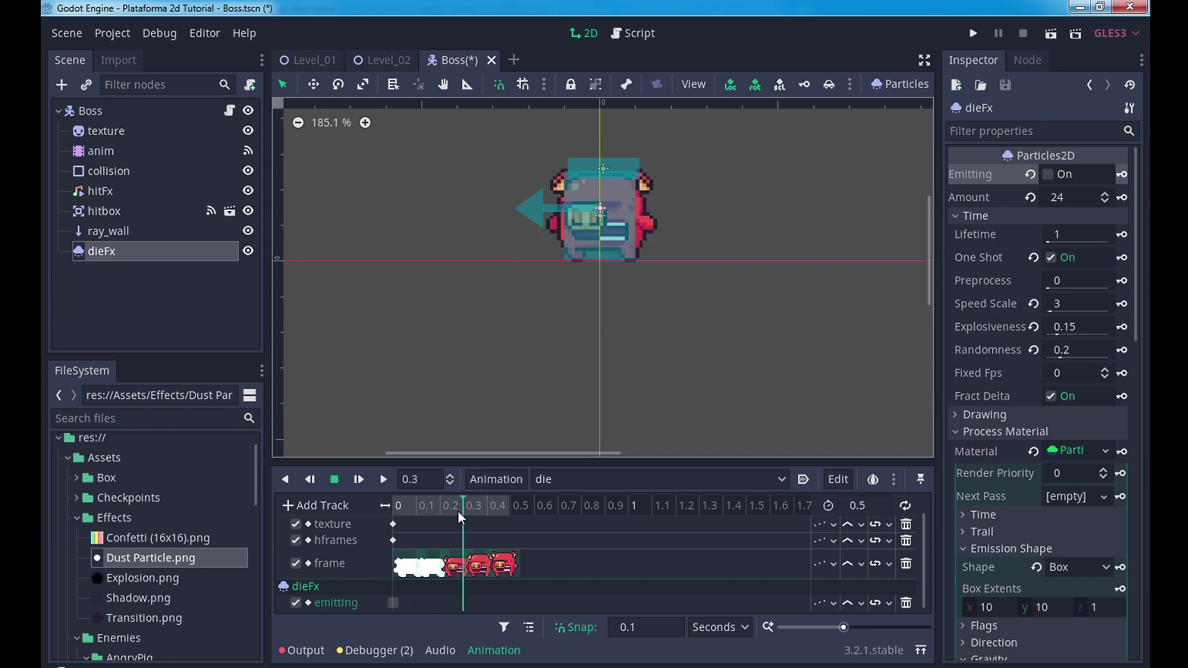
{"action": "left_click", "coordinate": [1047, 175]}
{"action": "left_click", "coordinate": [1122, 175]}
{"action": "mouse_move", "coordinate": [462, 516]}
{"action": "left_mouse_down"}
{"action": "mouse_move", "coordinate": [489, 516]}
{"action": "mouse_move", "coordinate": [466, 513]}
{"action": "left_mouse_up"}
{"action": "left_click", "coordinate": [463, 603]}
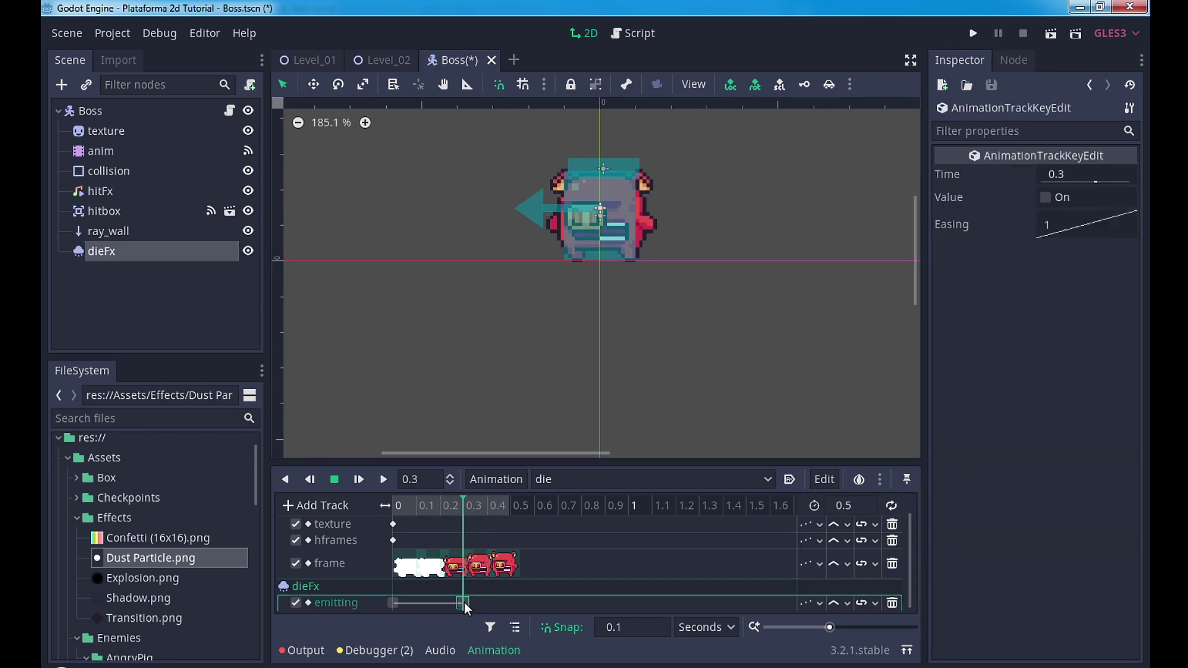
{"action": "left_click", "coordinate": [1046, 197]}
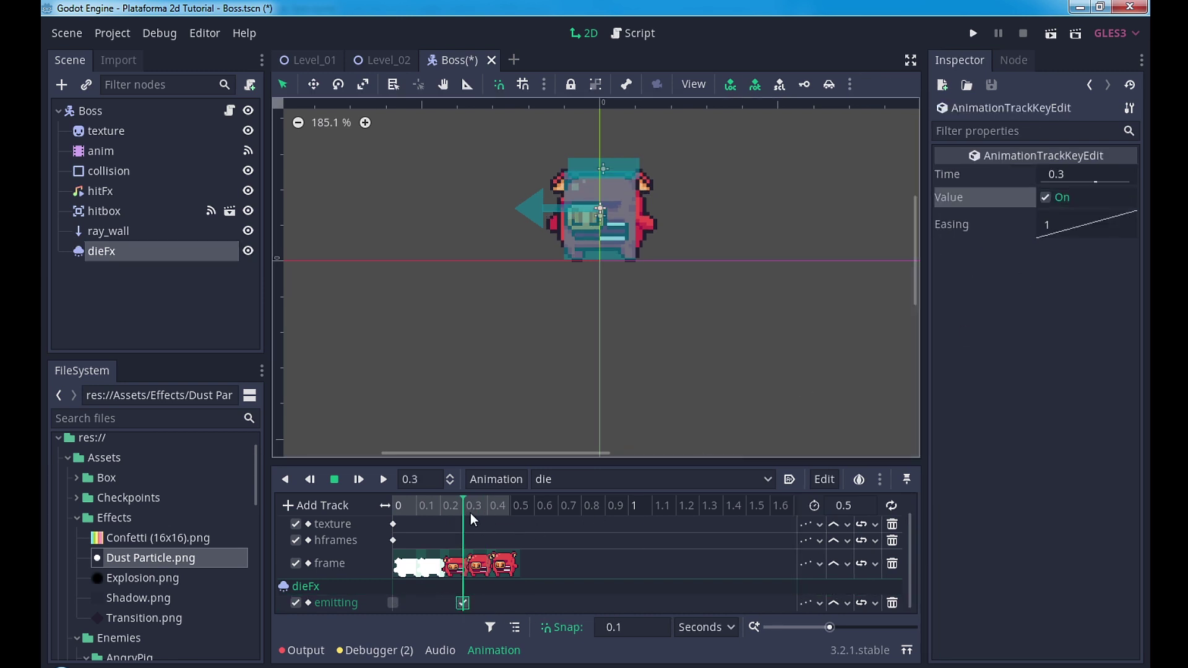
{"action": "mouse_move", "coordinate": [471, 514]}
{"action": "left_mouse_down"}
{"action": "mouse_move", "coordinate": [370, 506]}
{"action": "mouse_move", "coordinate": [525, 514]}
{"action": "mouse_move", "coordinate": [503, 533]}
{"action": "left_mouse_up"}
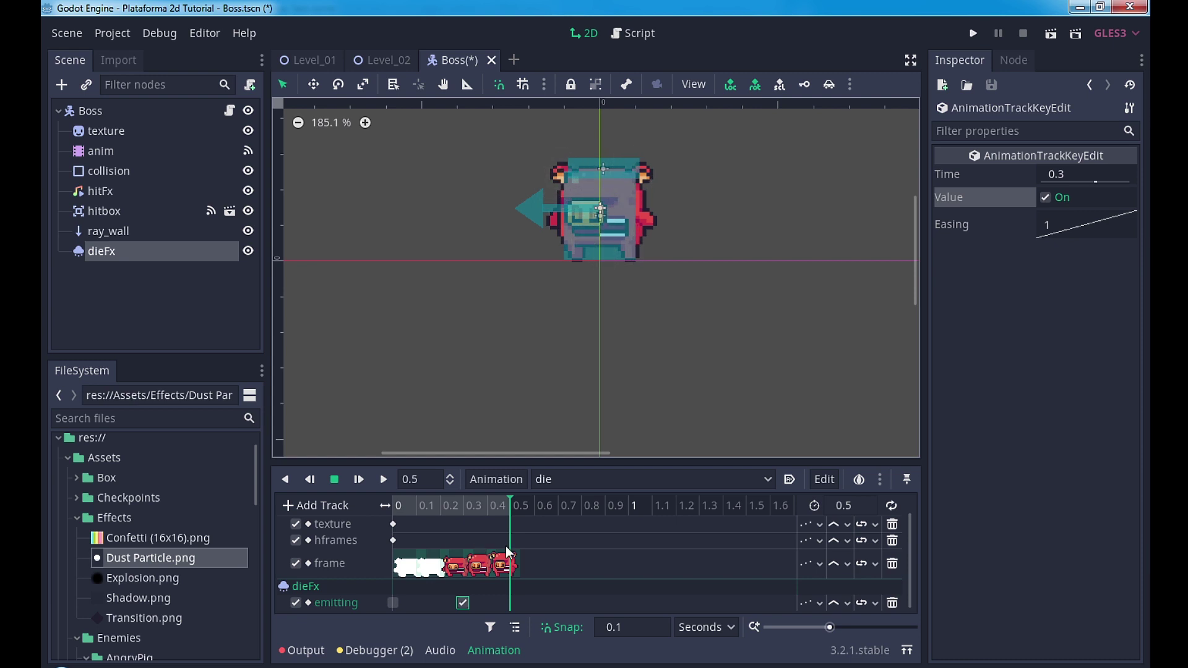
{"action": "key", "text": "ctrl+s"}
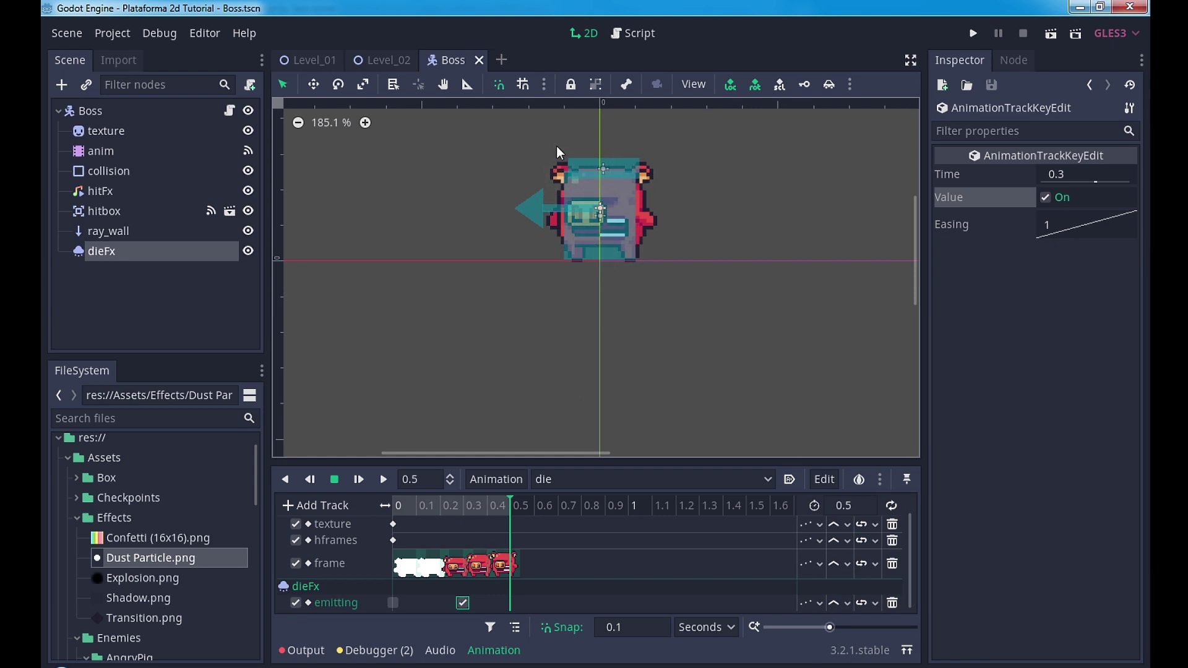
From the Level_02 scene, open Boss.gd in a distraction-free, full-width script editor
{"action": "left_click", "coordinate": [393, 65]}
{"action": "left_click", "coordinate": [636, 36]}
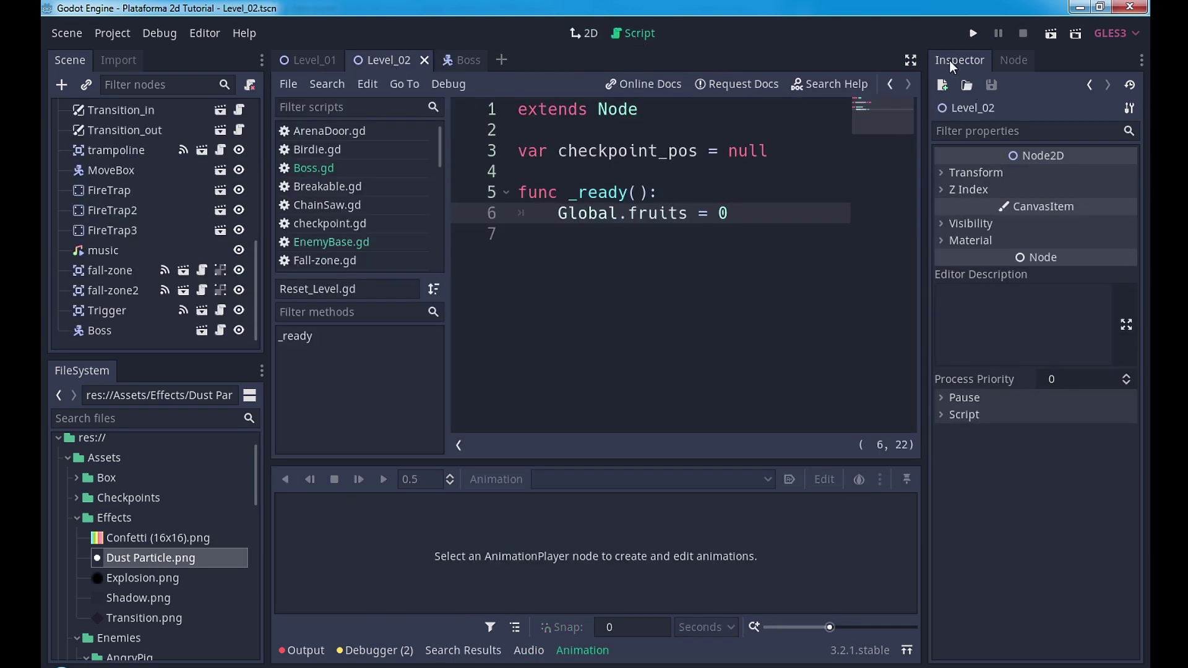
{"action": "left_click", "coordinate": [913, 60]}
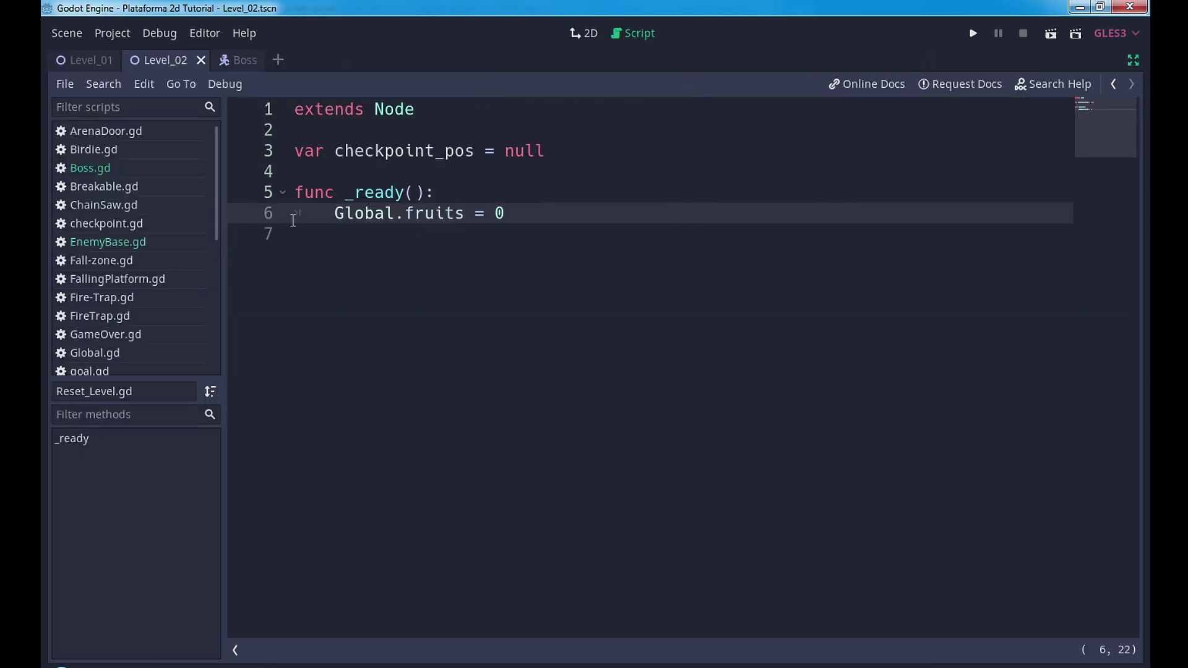
{"action": "left_click", "coordinate": [144, 171]}
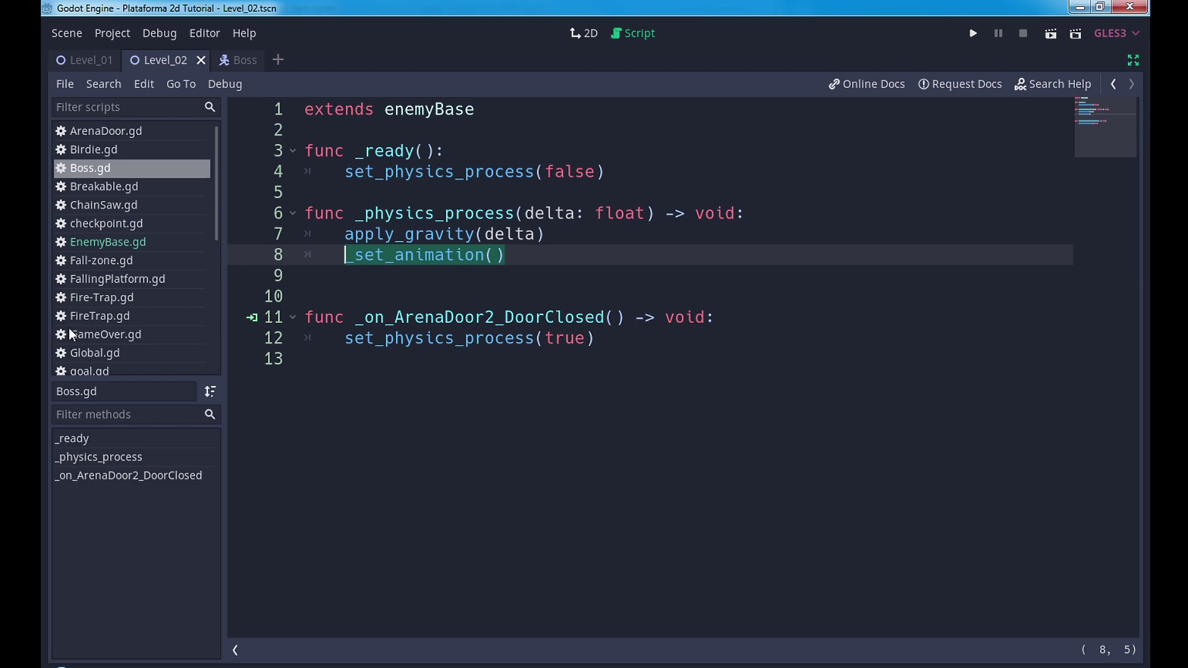
Copy the _set_animation function (lines 32–44) from EnemyBase.gd, then return to Boss.gd below _physics_process
{"action": "left_click", "coordinate": [109, 246]}
{"action": "scroll", "coordinate": [371, 372], "scroll_direction": "down", "scroll_amount": 3}
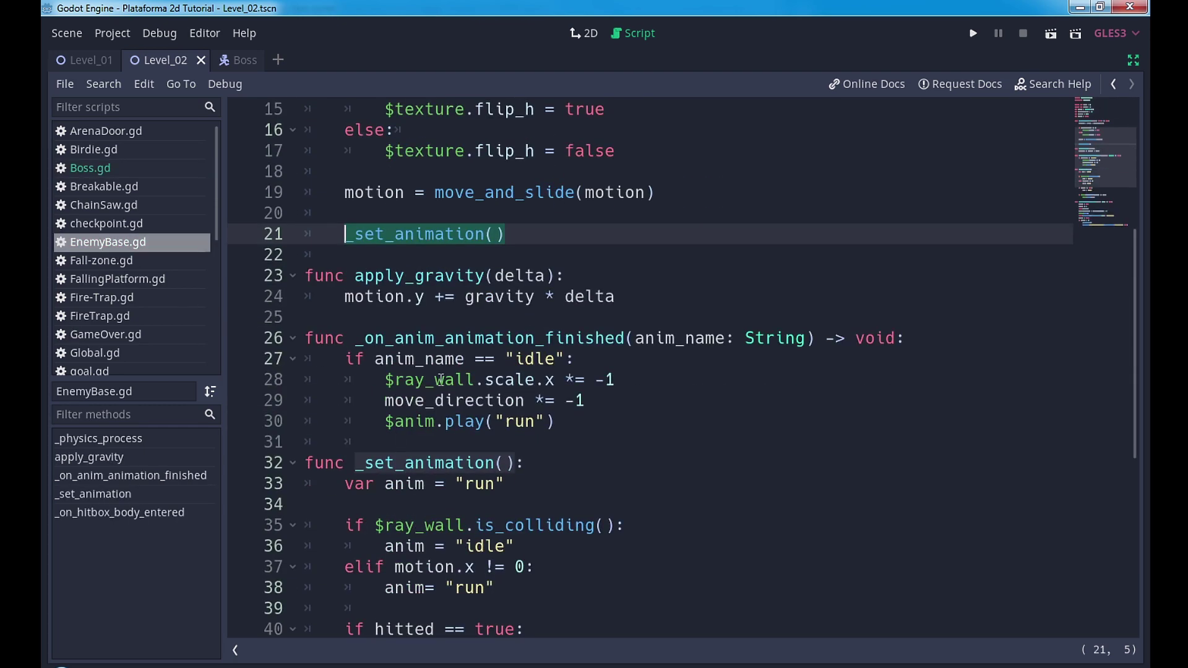
{"action": "scroll", "coordinate": [439, 387], "scroll_direction": "down", "scroll_amount": 1}
{"action": "scroll", "coordinate": [440, 387], "scroll_direction": "down", "scroll_amount": 2}
{"action": "scroll", "coordinate": [444, 272], "scroll_direction": "down", "scroll_amount": 2}
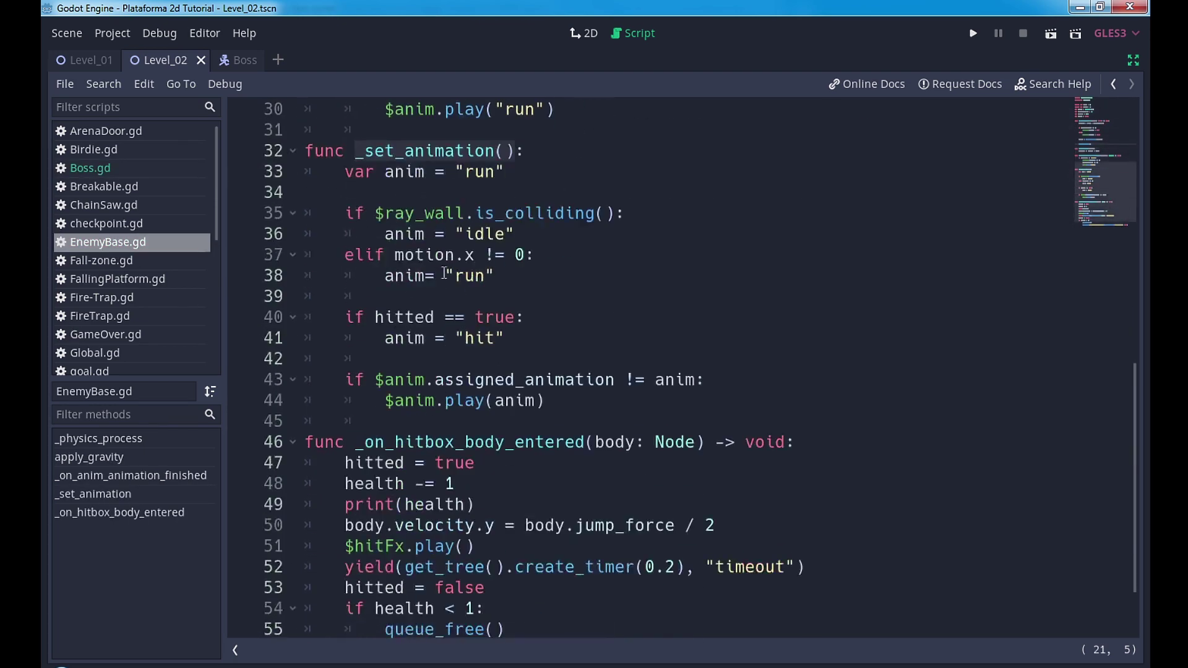
{"action": "left_click", "coordinate": [312, 150]}
{"action": "left_click", "coordinate": [561, 398], "text": "shift"}
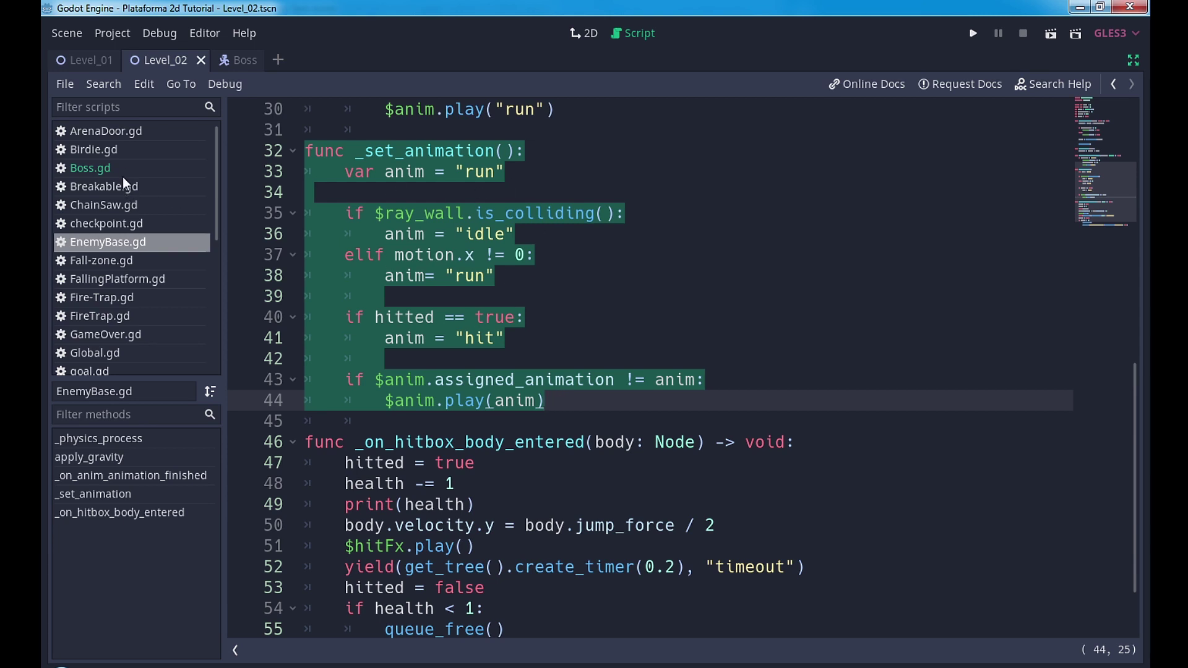
{"action": "left_click", "coordinate": [123, 176]}
{"action": "left_click", "coordinate": [559, 378]}
Paste the function into Boss.gd as _set_boss_animation, call it in _physics_process, and save
{"action": "left_click", "coordinate": [430, 298]}
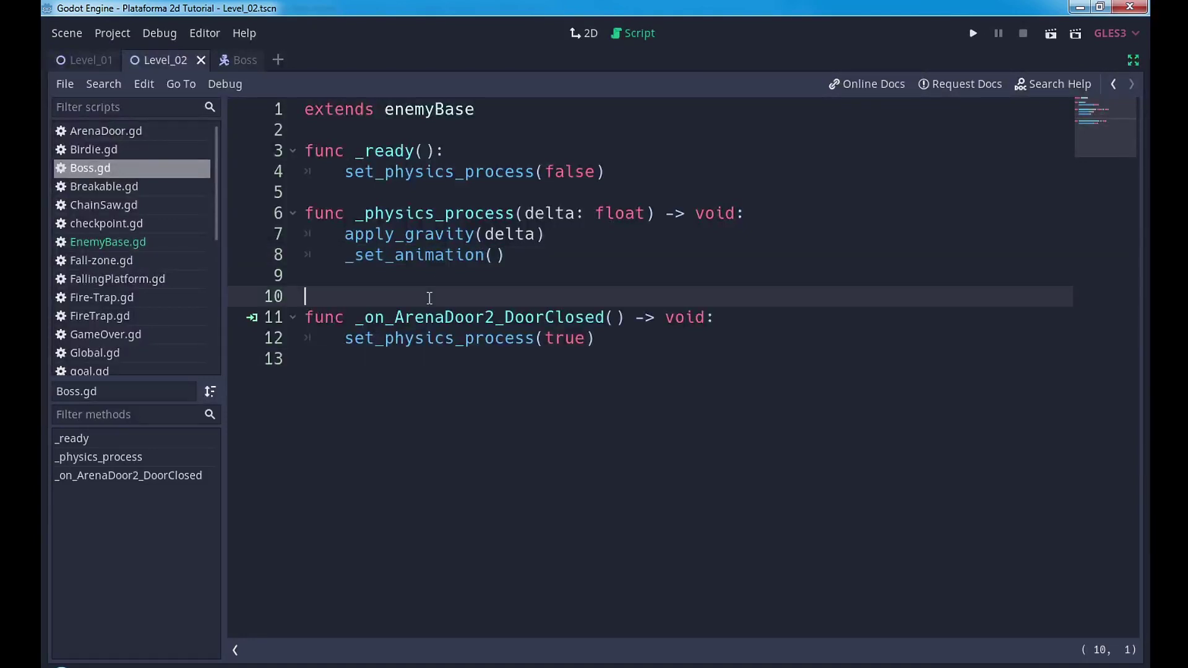
{"action": "type", "text": "func _set_animation(): \tvar anim = \"run\"  \tif $ray_wall.is_colliding(): \t\tanim = \"idle\" \telif motion.x != 0: \t\tanim= \"run\" \t \tif hitted == true: \t\tanim = \"hit\" \t \tif $anim.assigned_animation != anim: \t\t$anim.play(anim)"}
{"action": "key", "text": "Return"}
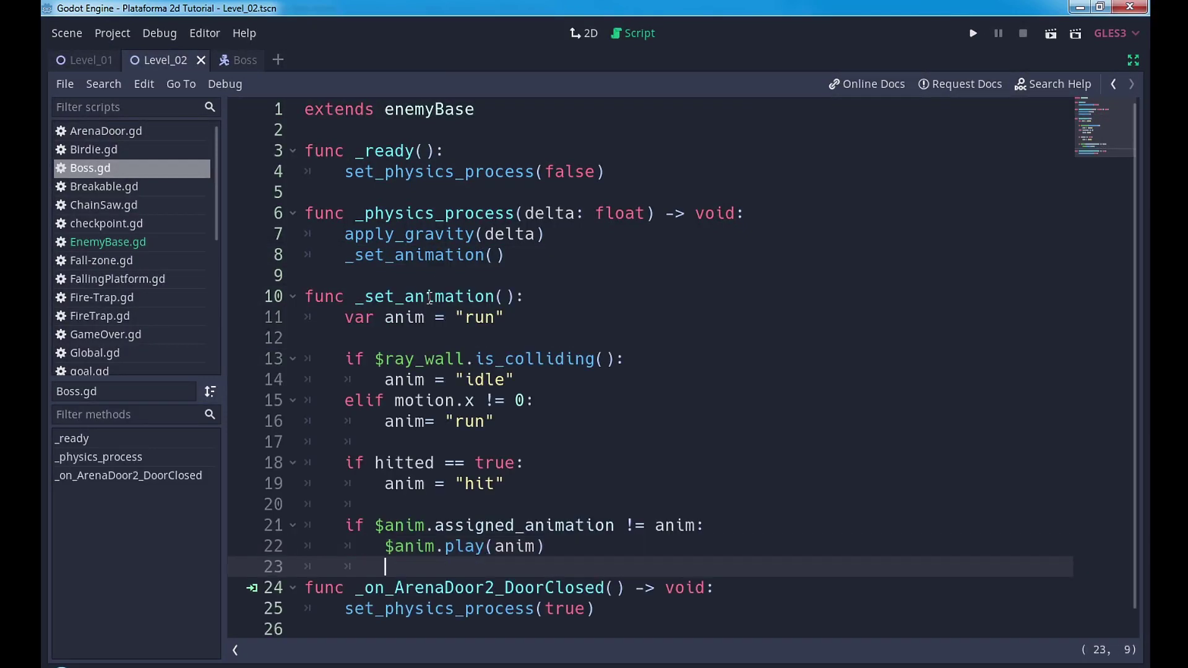
{"action": "left_click", "coordinate": [399, 297]}
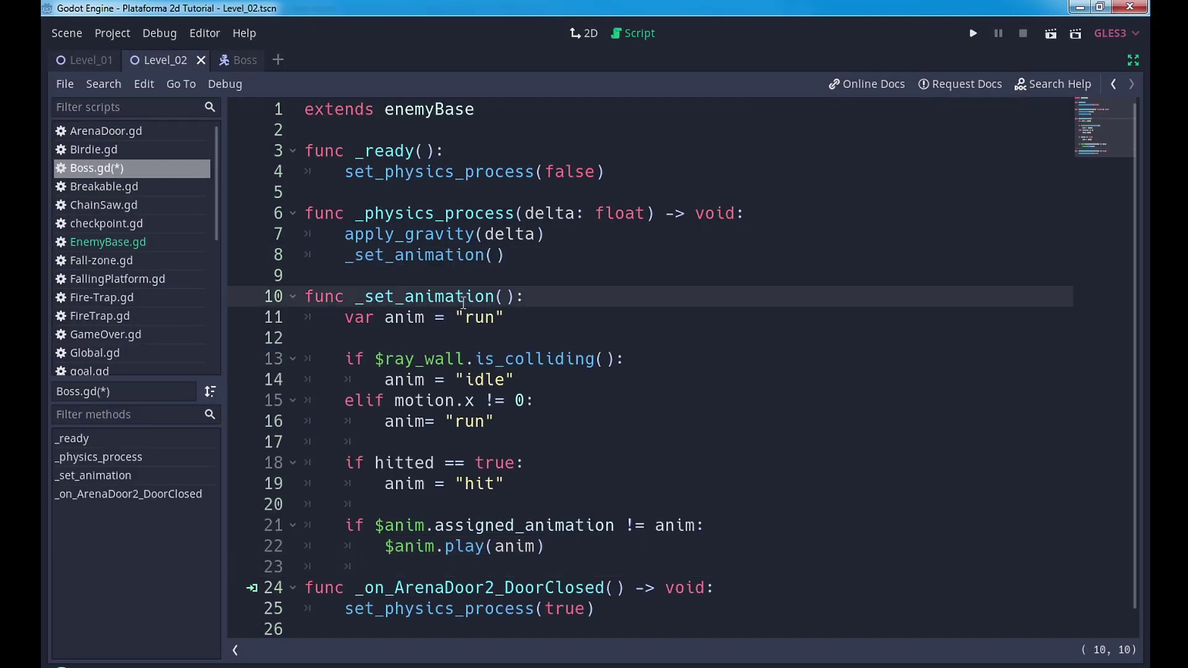
{"action": "type", "text": "_boss"}
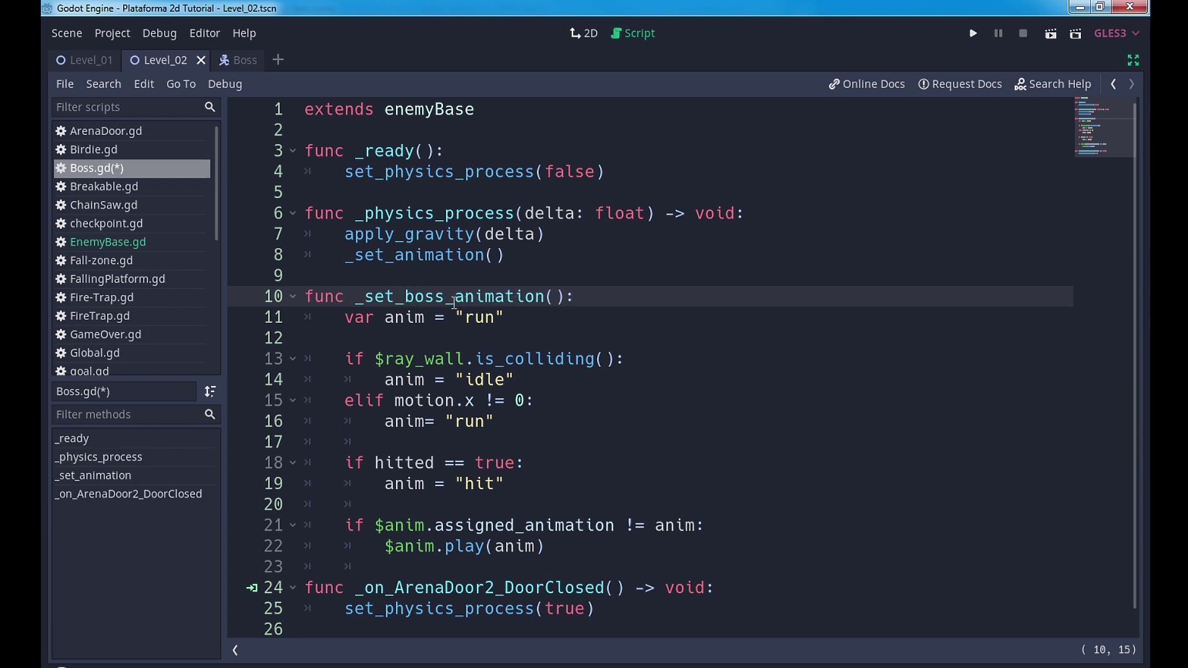
{"action": "key", "text": "ctrl+Left"}
{"action": "key", "text": "ctrl+shift+Right"}
{"action": "key", "text": "ctrl+c"}
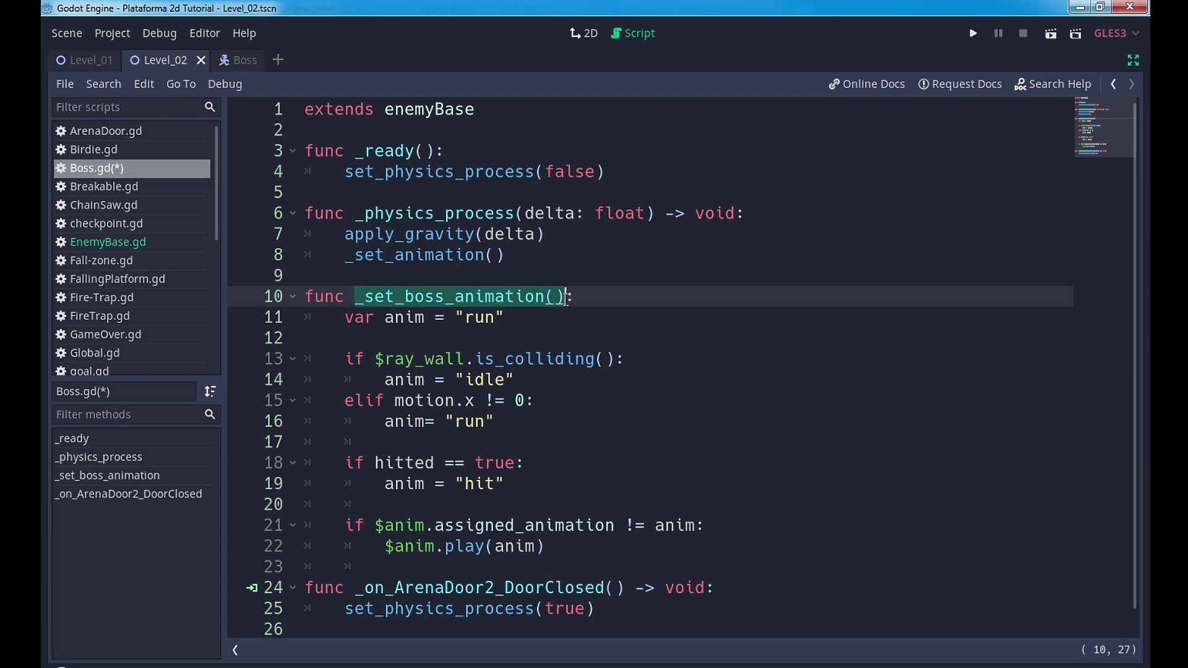
{"action": "left_click_drag", "start_coordinate": [504, 256], "coordinate": [345, 256]}
{"action": "key", "text": "ctrl+v"}
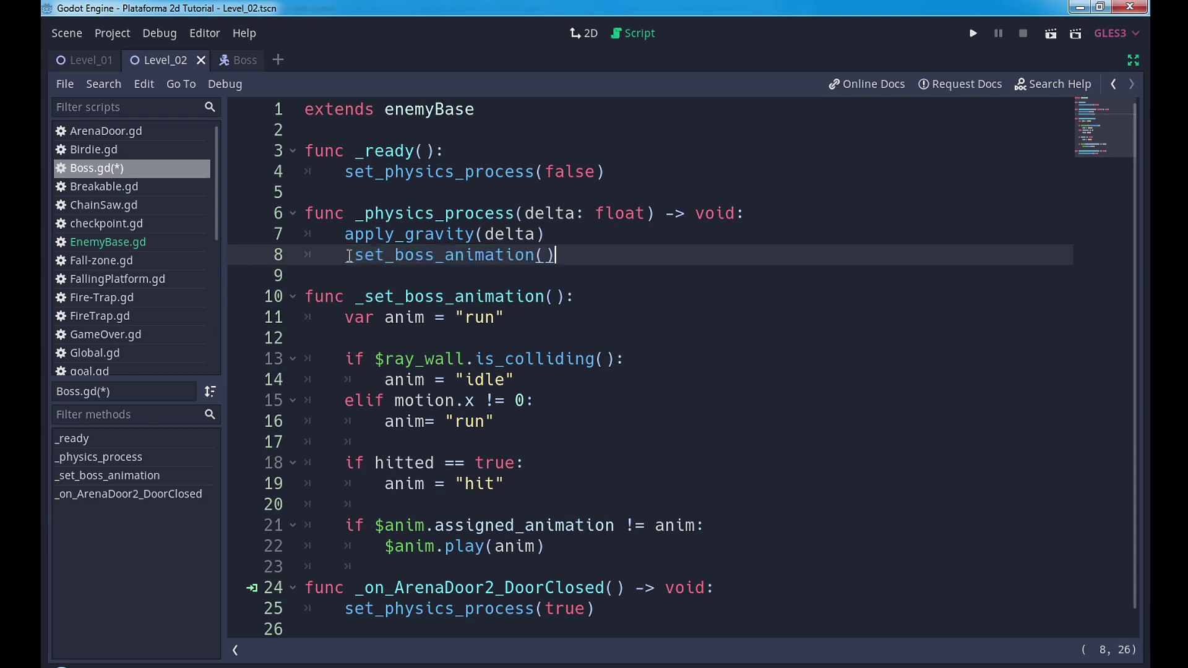
{"action": "key", "text": "ctrl+s"}
Extend line 15's run condition with 'and health > 3'
{"action": "left_click", "coordinate": [525, 400]}
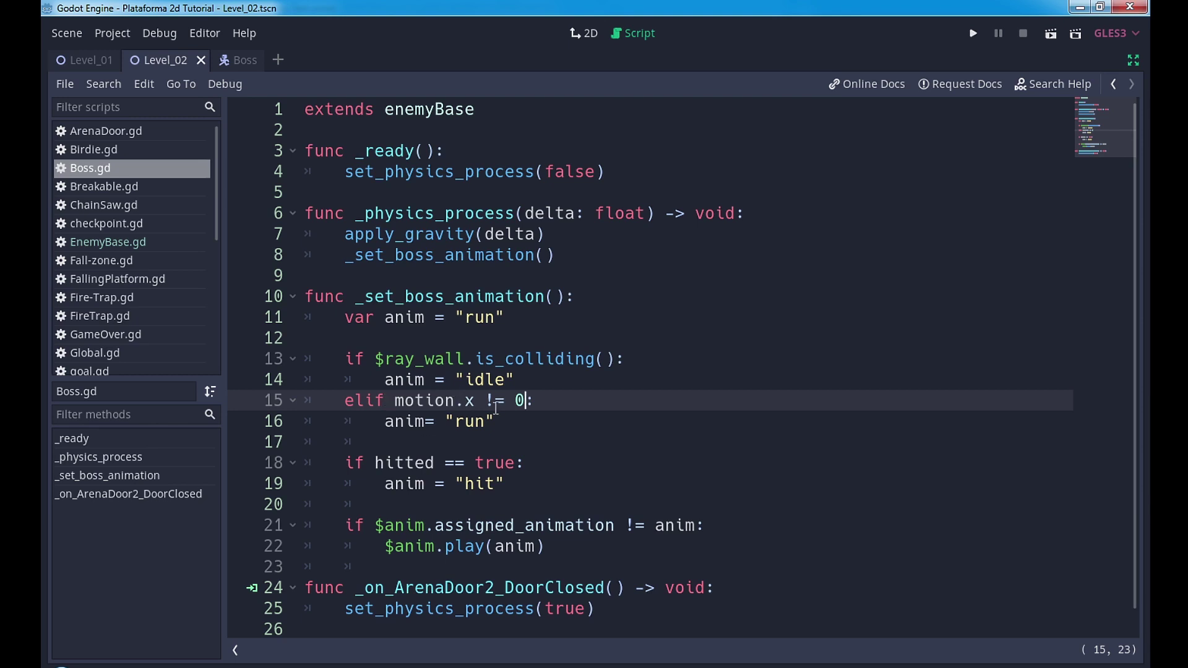
{"action": "type", "text": "and h"}
{"action": "type", "text": "el"}
{"action": "key", "text": "BackSpace"}
{"action": "type", "text": "al"}
{"action": "key", "text": "Return"}
{"action": "type", "text": ">"}
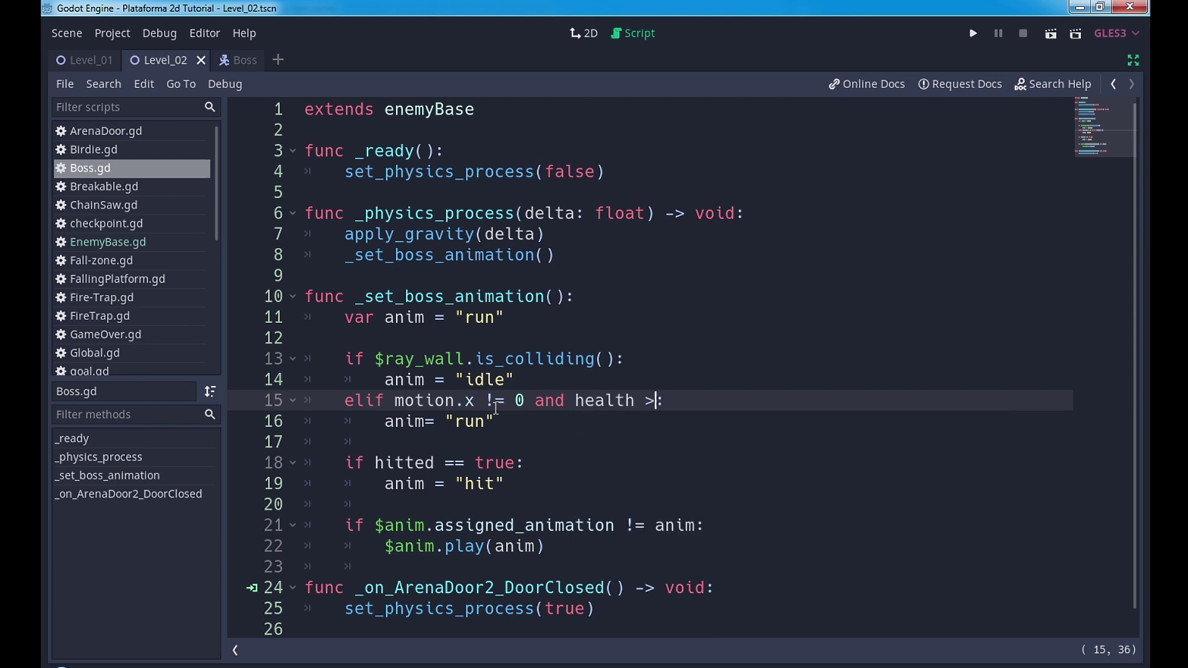
{"action": "type", "text": " 3"}
Add an else branch setting anim = "angryRun" and save Boss.gd
{"action": "key", "text": "Down"}
{"action": "key", "text": "Return"}
{"action": "type", "text": "els"}
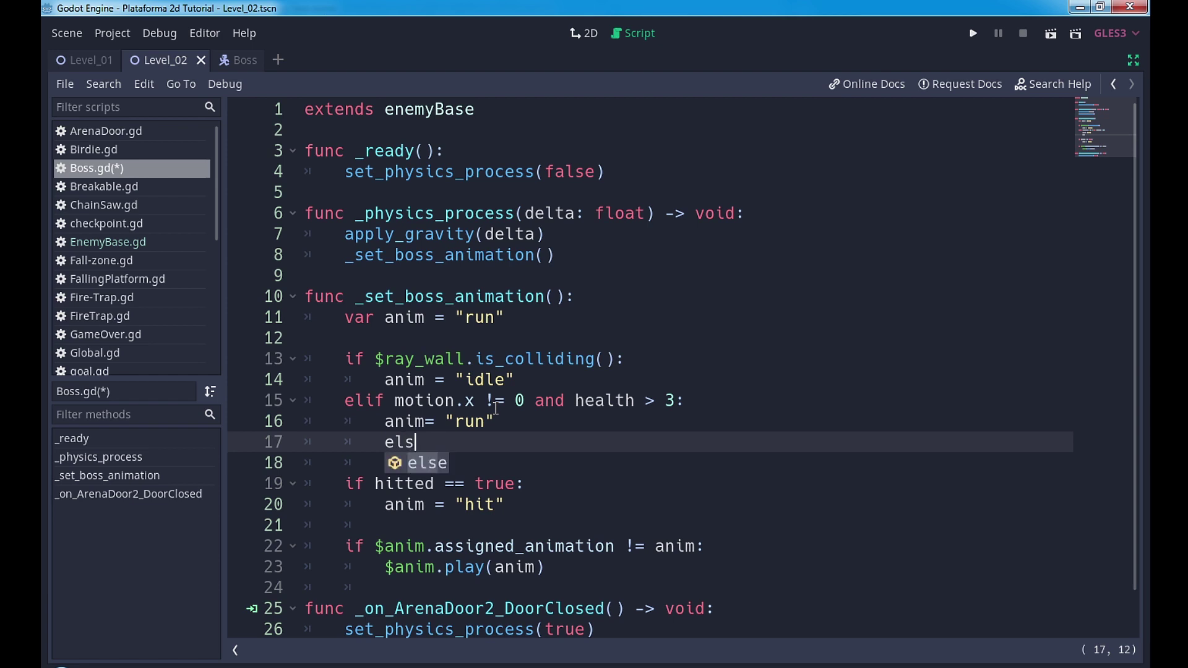
{"action": "key", "text": "Escape"}
{"action": "key", "text": "Home"}
{"action": "key", "text": "BackSpace"}
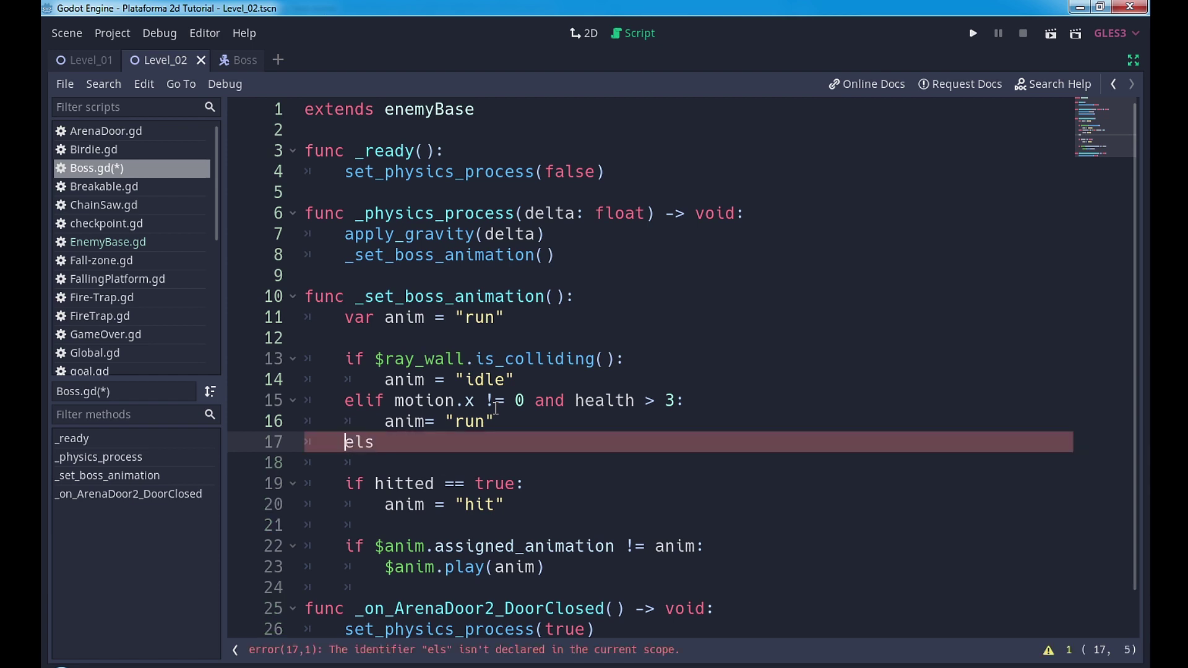
{"action": "key", "text": "End"}
{"action": "type", "text": "e"}
{"action": "type", "text": ":"}
{"action": "key", "text": "Return"}
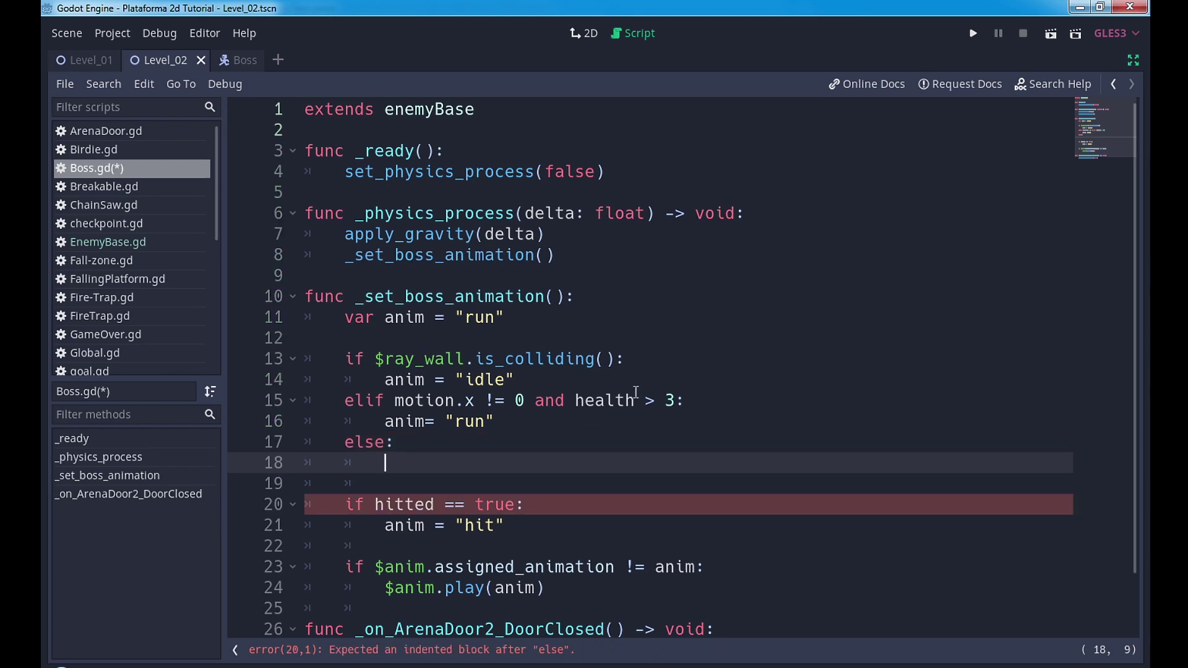
{"action": "type", "text": "anim "}
{"action": "type", "text": "= \"angry"}
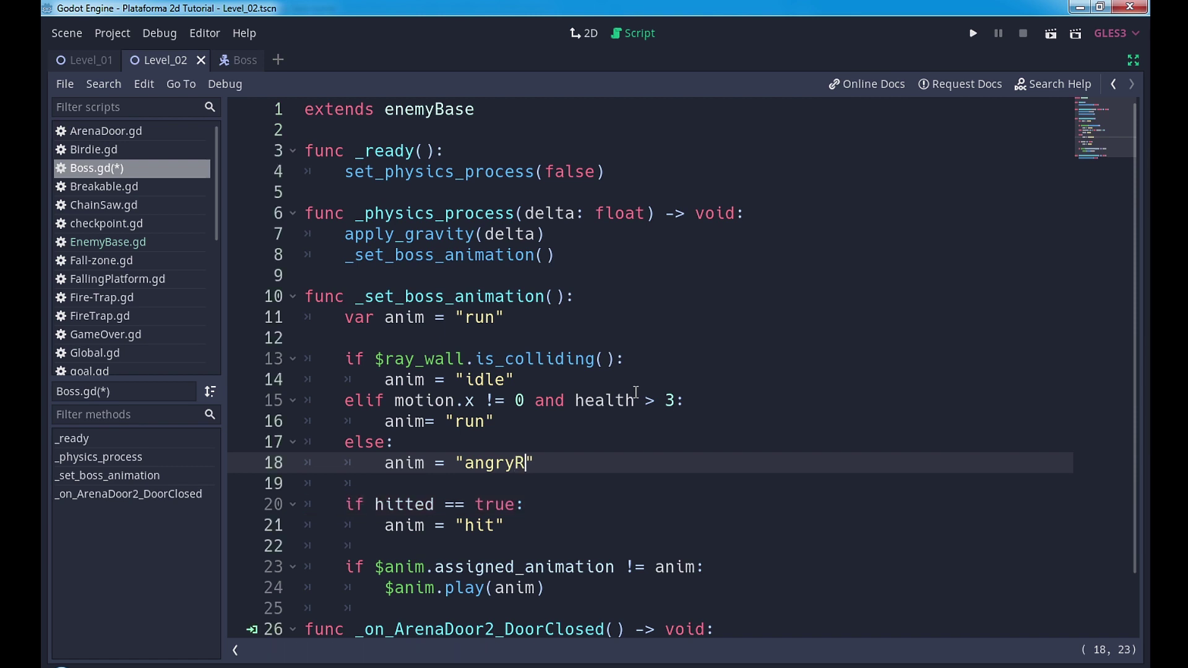
{"action": "type", "text": "Run"}
{"action": "key", "text": "ctrl+s"}
Play Level_02, run the frog to the boss arena and dodge the boss, then stop the game
{"action": "left_click", "coordinate": [1054, 36]}
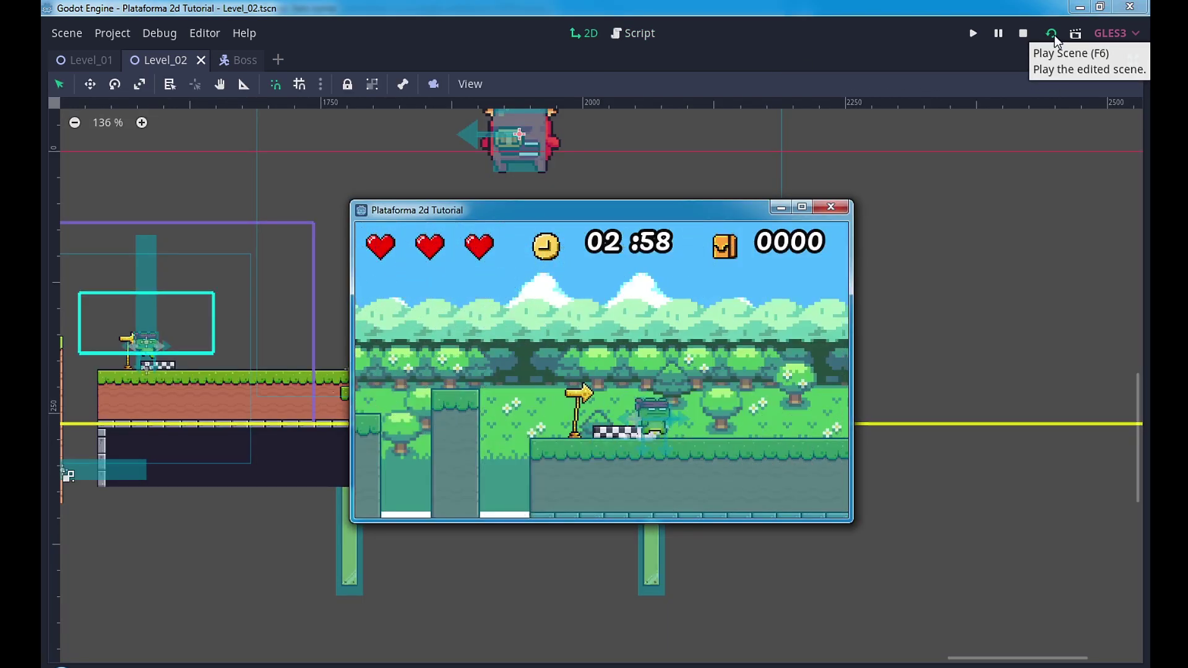
{"action": "key", "text": "Right"}
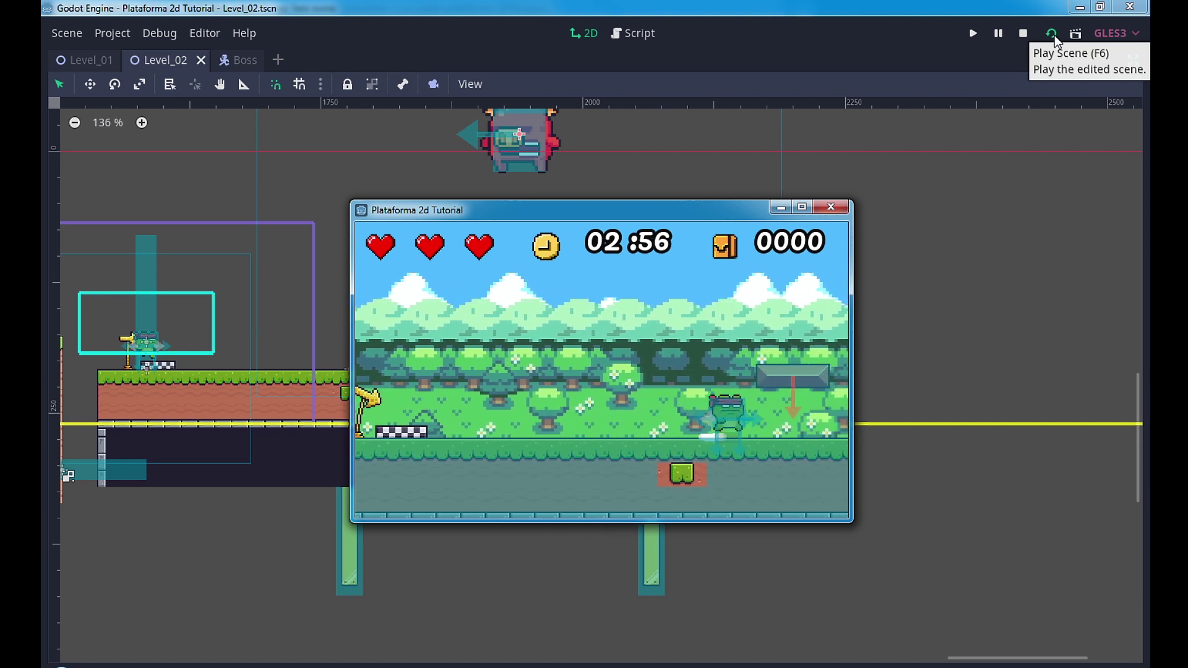
{"action": "key", "text": "Right"}
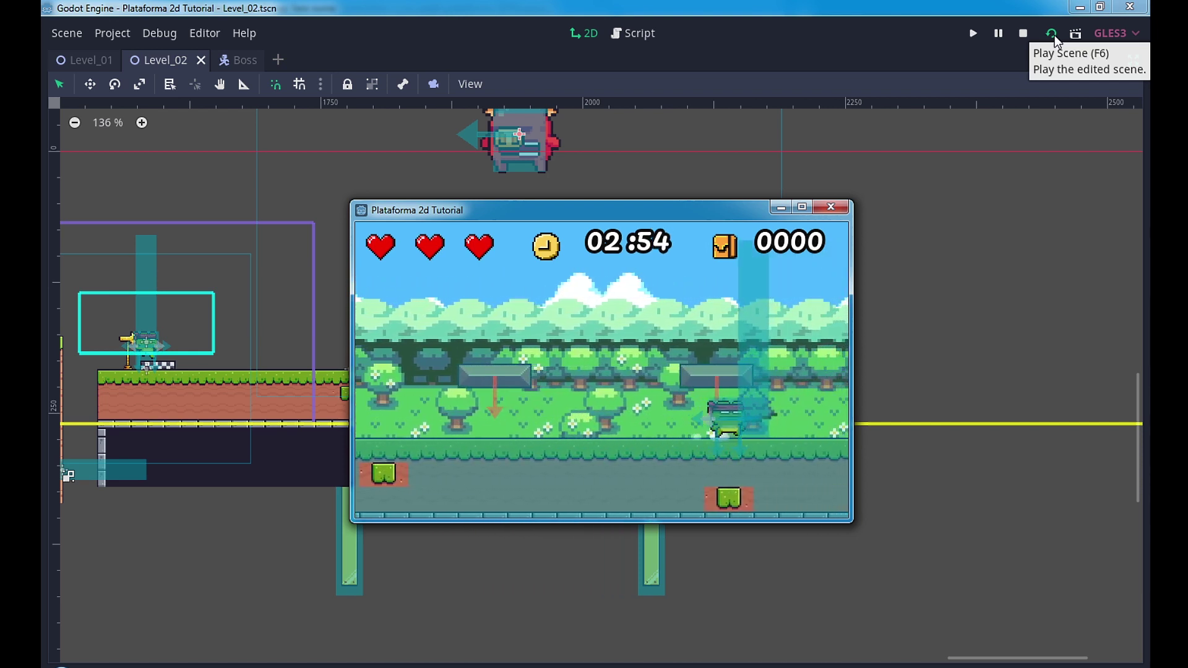
{"action": "key", "text": "Left"}
{"action": "key", "text": "Up"}
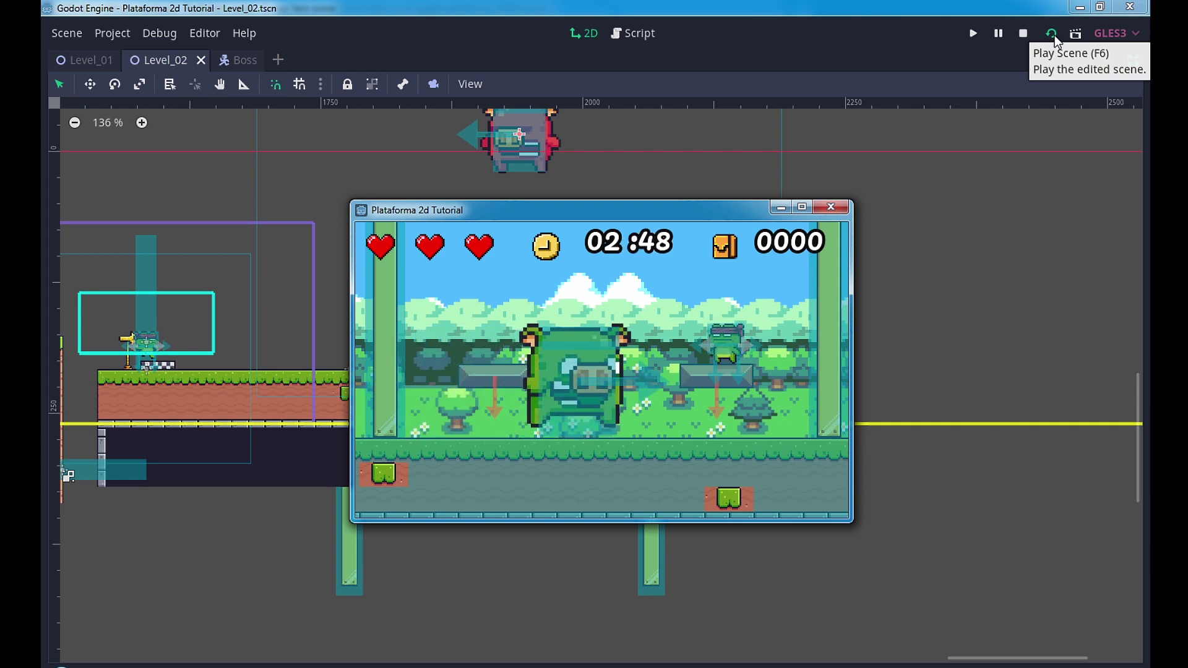
{"action": "key", "text": "Up"}
{"action": "key", "text": "Left"}
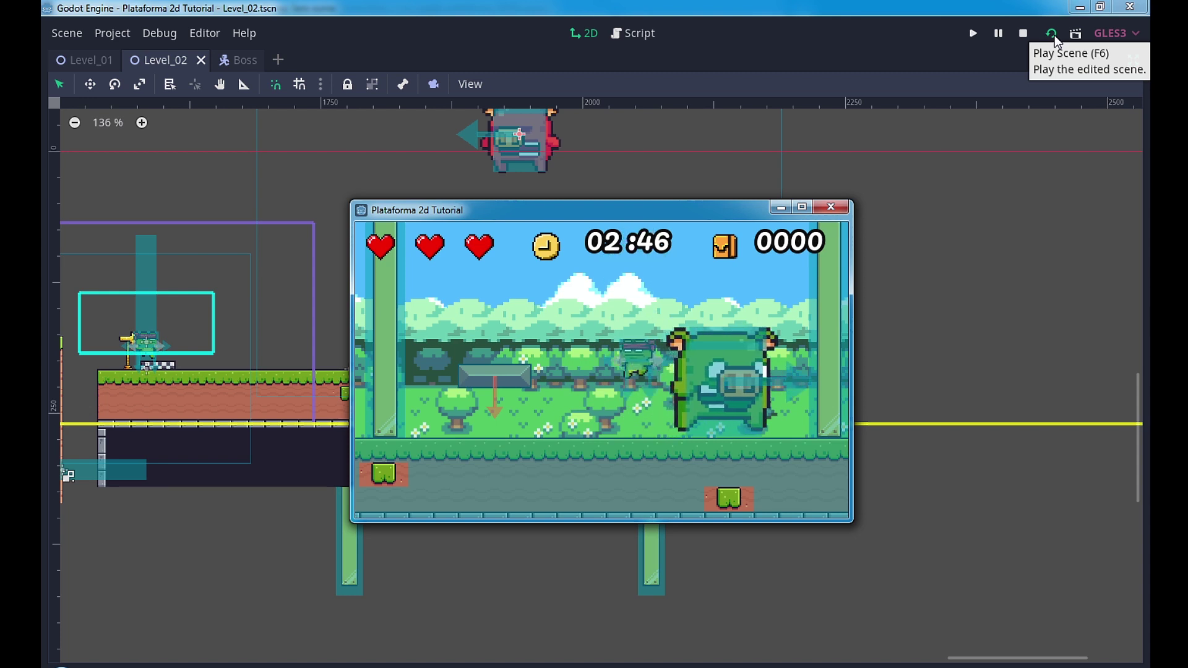
{"action": "key", "text": "Up"}
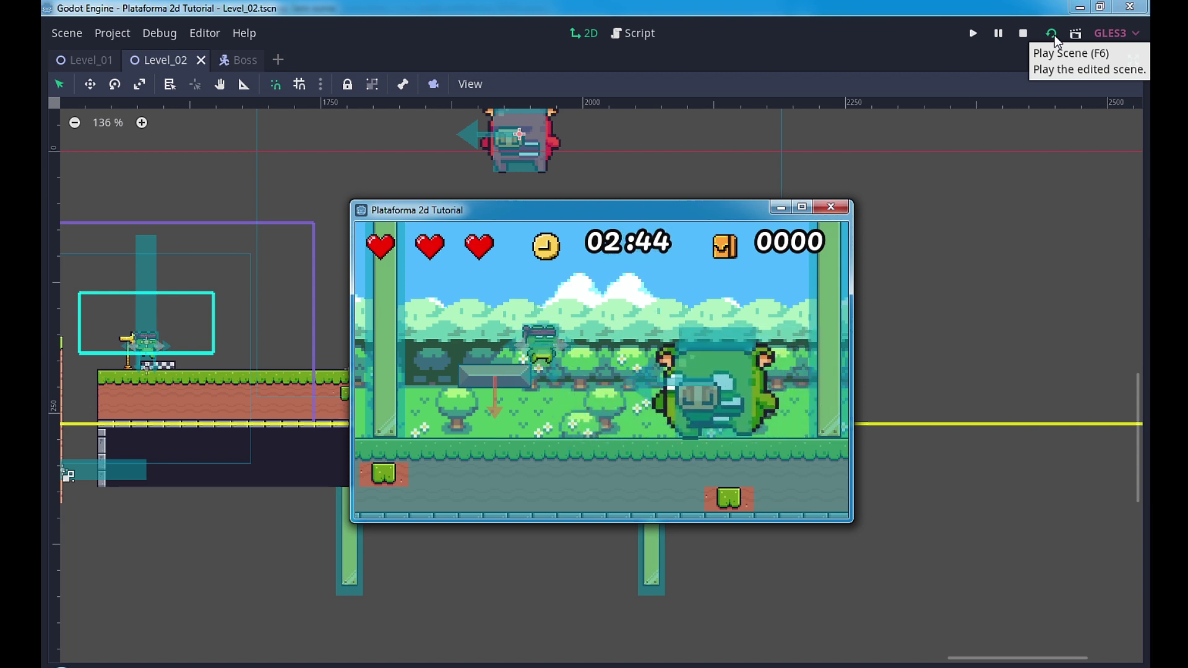
{"action": "key", "text": "Right"}
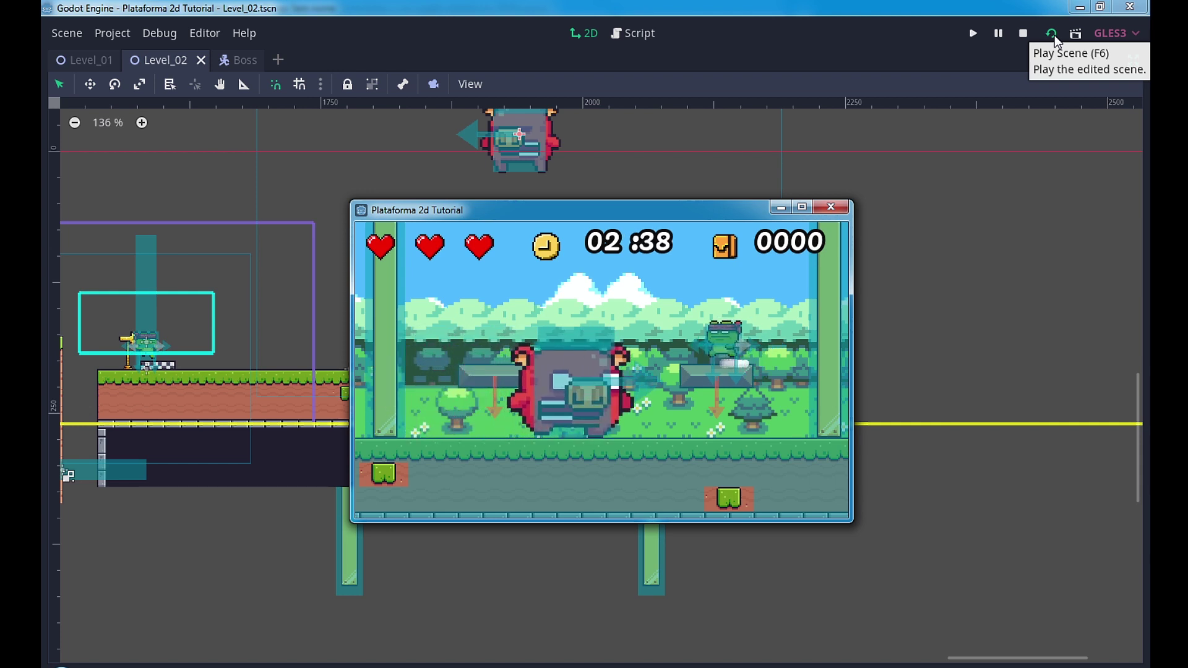
{"action": "key", "text": "Up"}
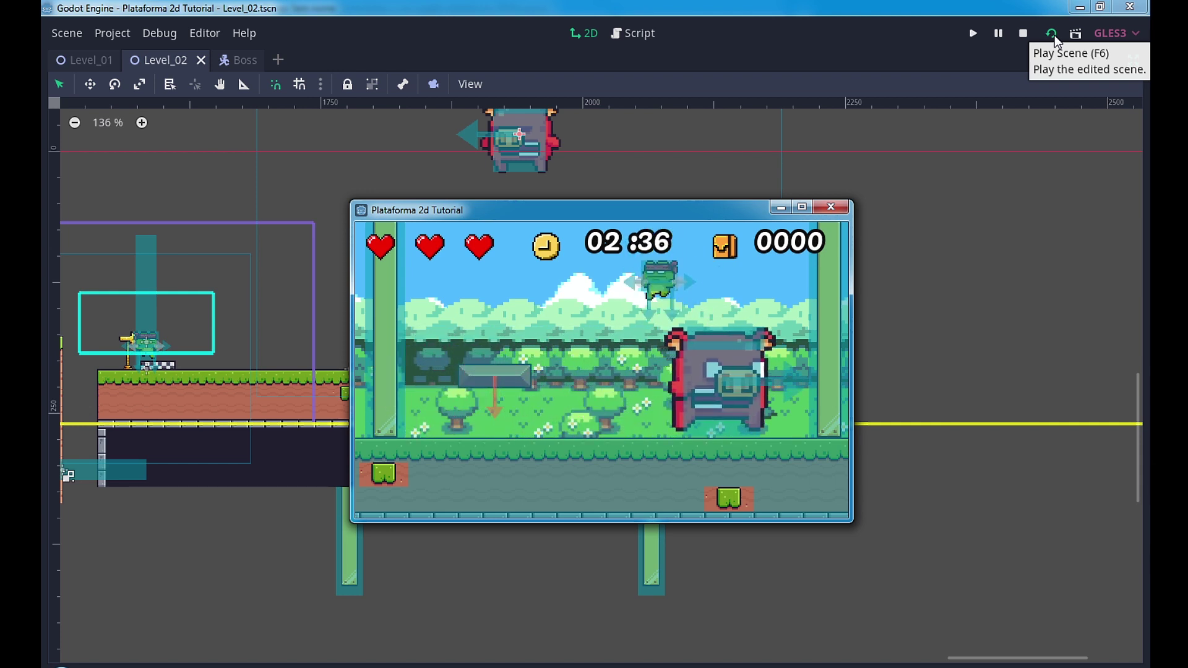
{"action": "left_click", "coordinate": [1023, 33]}
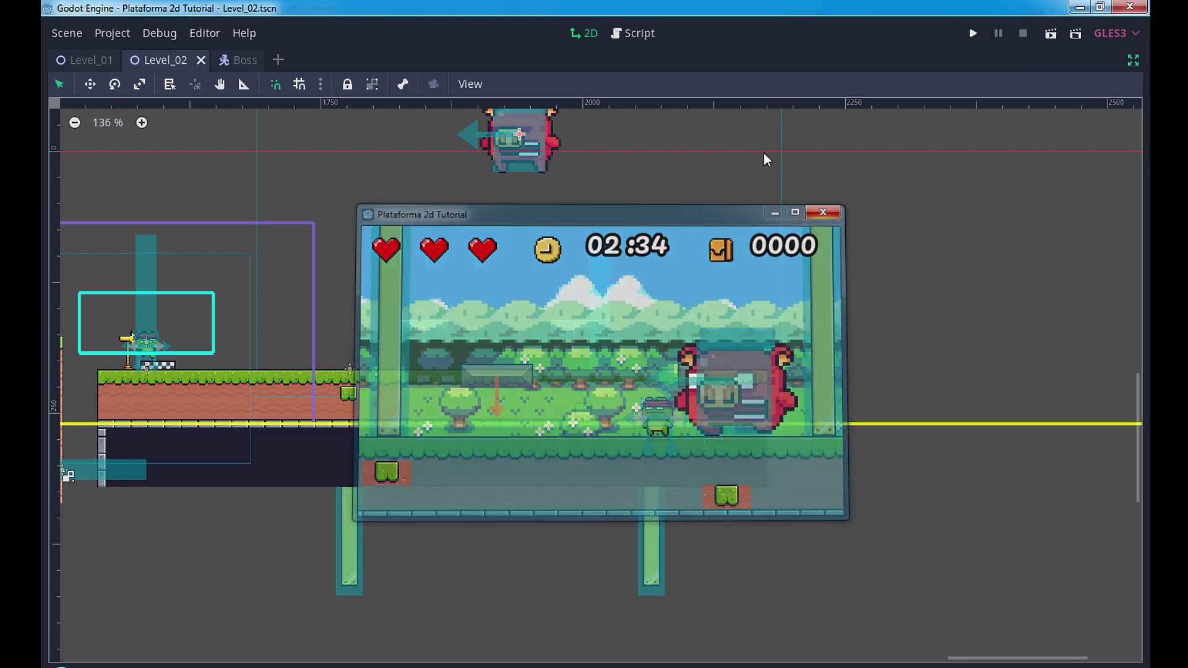
Add speed = 64 on a new line under anim = "angryRun" in Boss.gd
{"action": "left_click", "coordinate": [631, 34]}
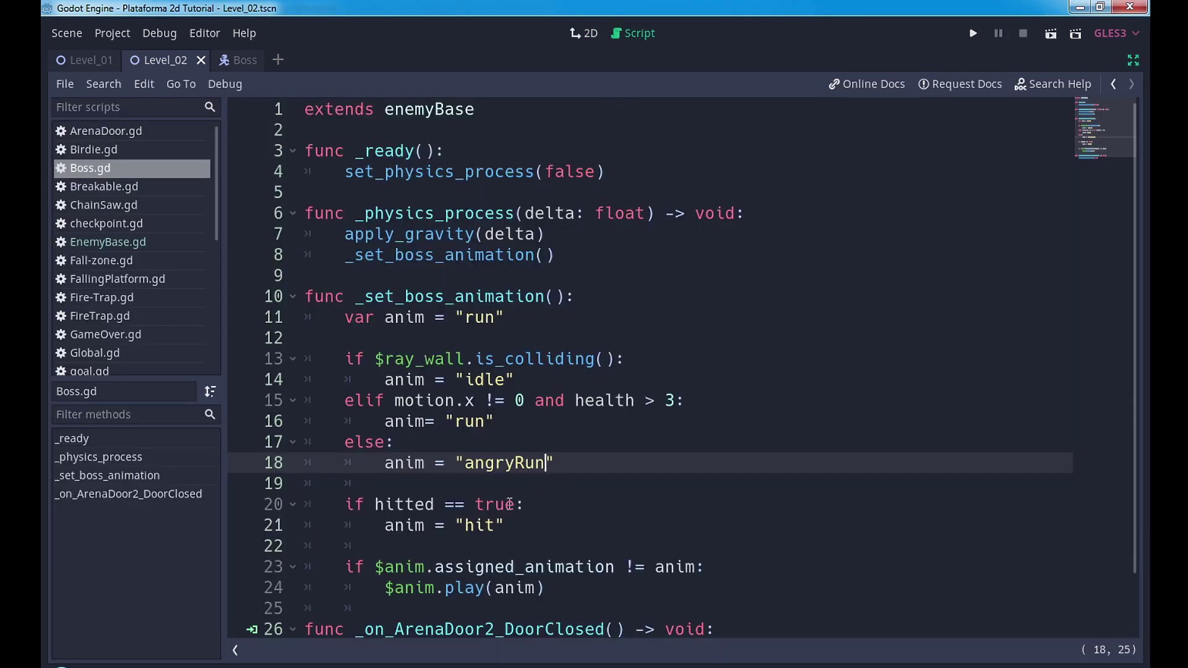
{"action": "left_click", "coordinate": [591, 464]}
{"action": "key", "text": "Return"}
{"action": "type", "text": "spee"}
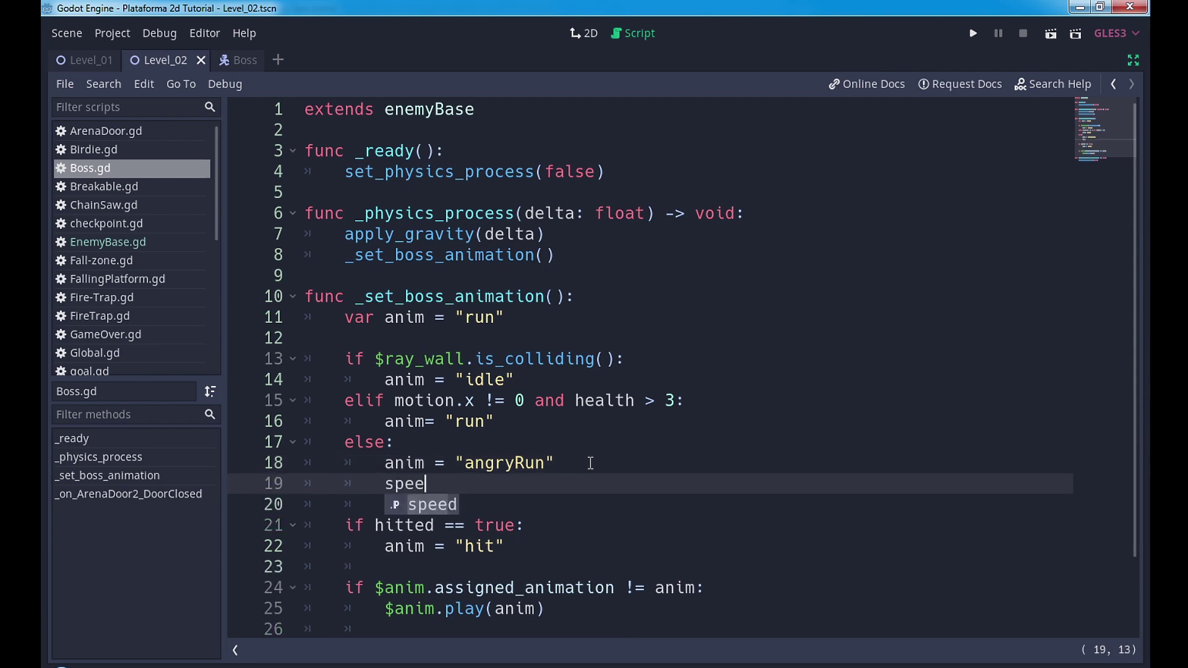
{"action": "type", "text": "d = "}
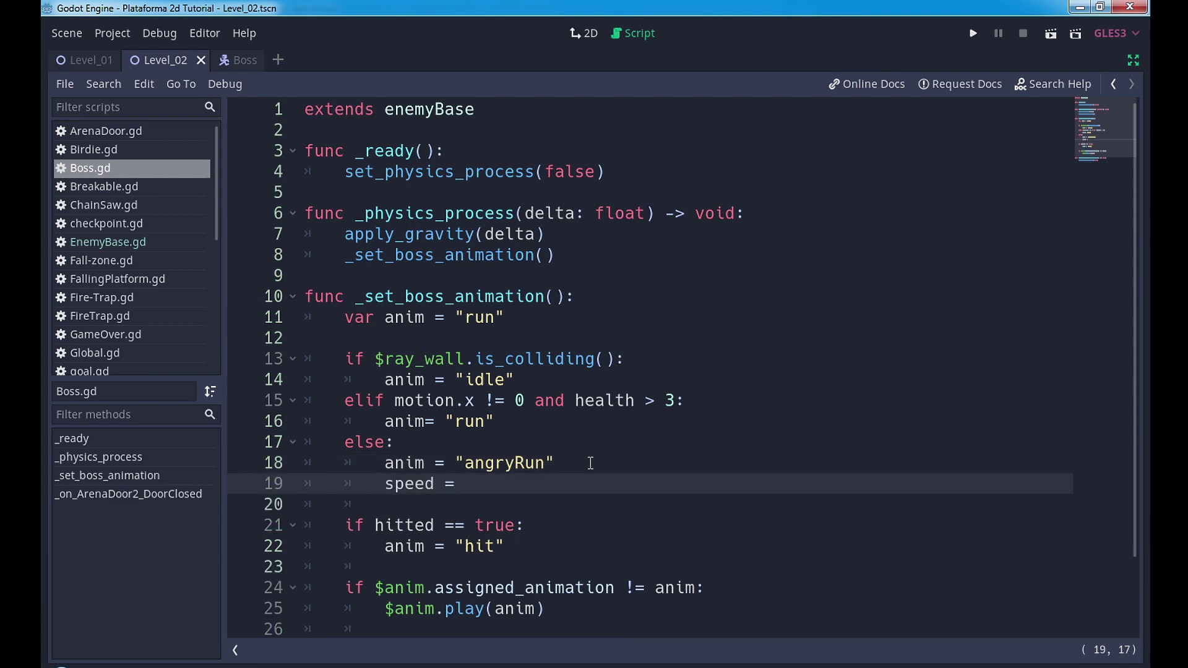
{"action": "type", "text": "65"}
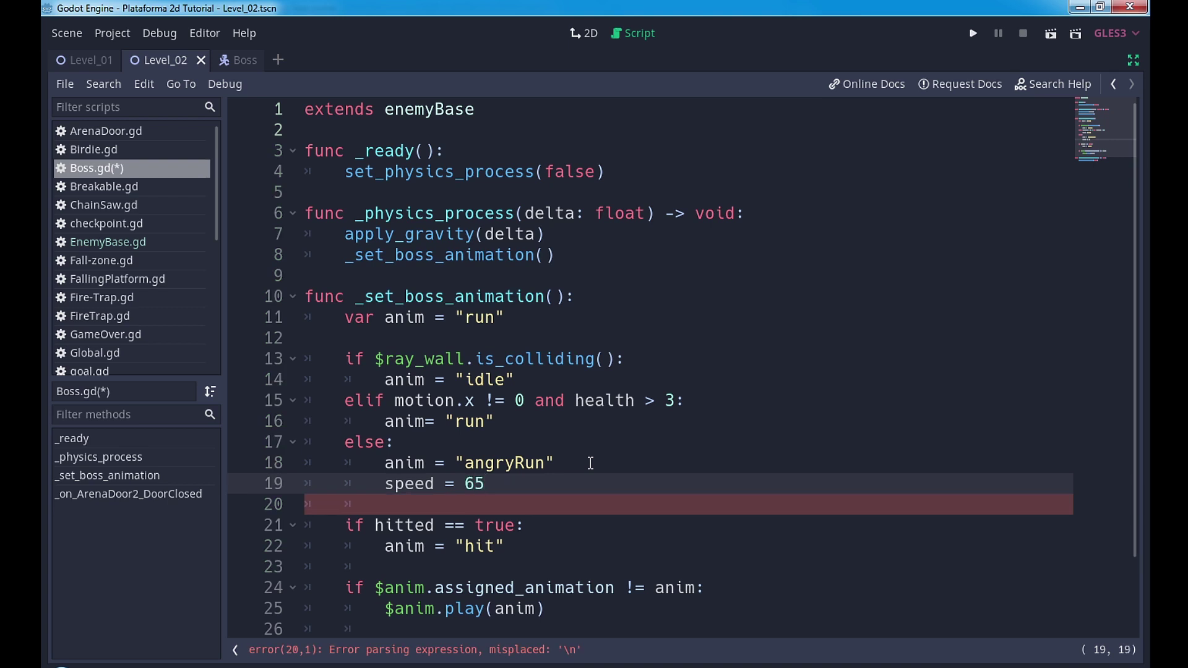
{"action": "key", "text": "BackSpace"}
{"action": "type", "text": "4"}
Replay Level_02, jumping around the boss to check its faster speed, then close the game
{"action": "left_click", "coordinate": [1051, 34]}
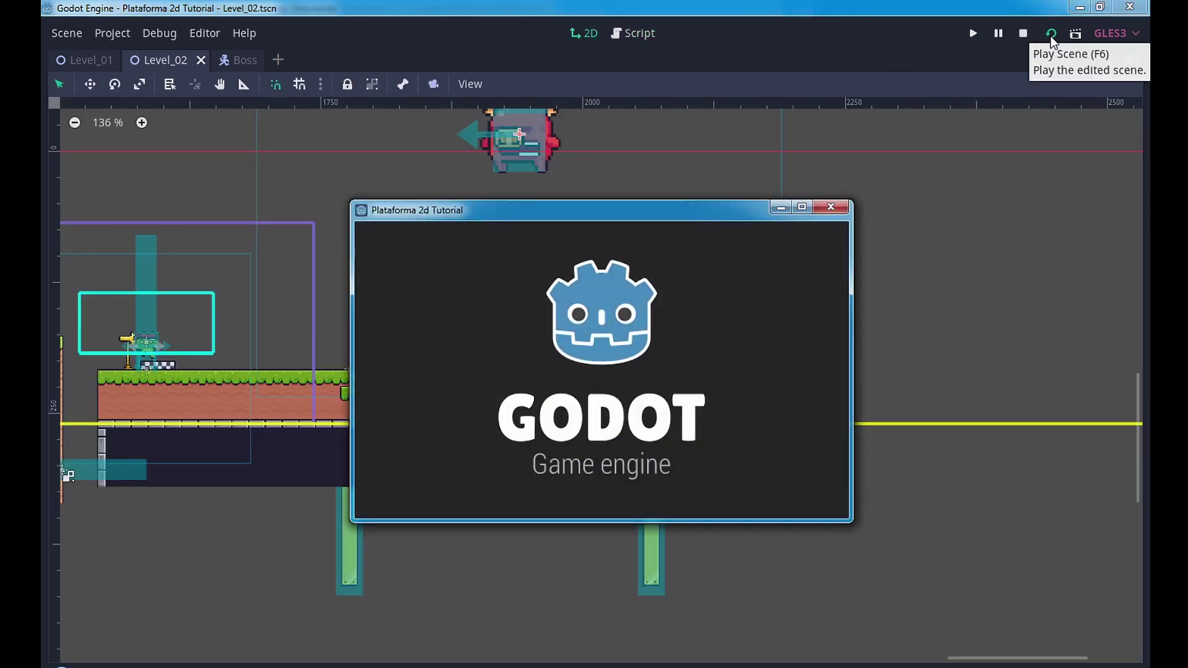
{"action": "key", "text": "Right"}
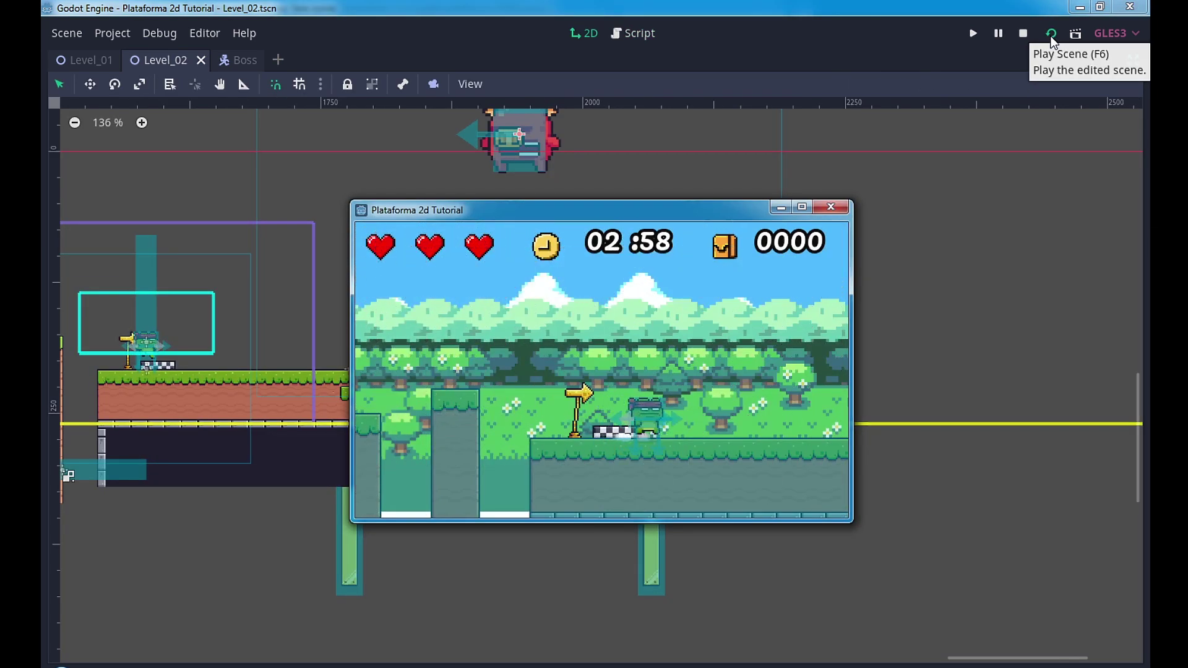
{"action": "key", "text": "Right"}
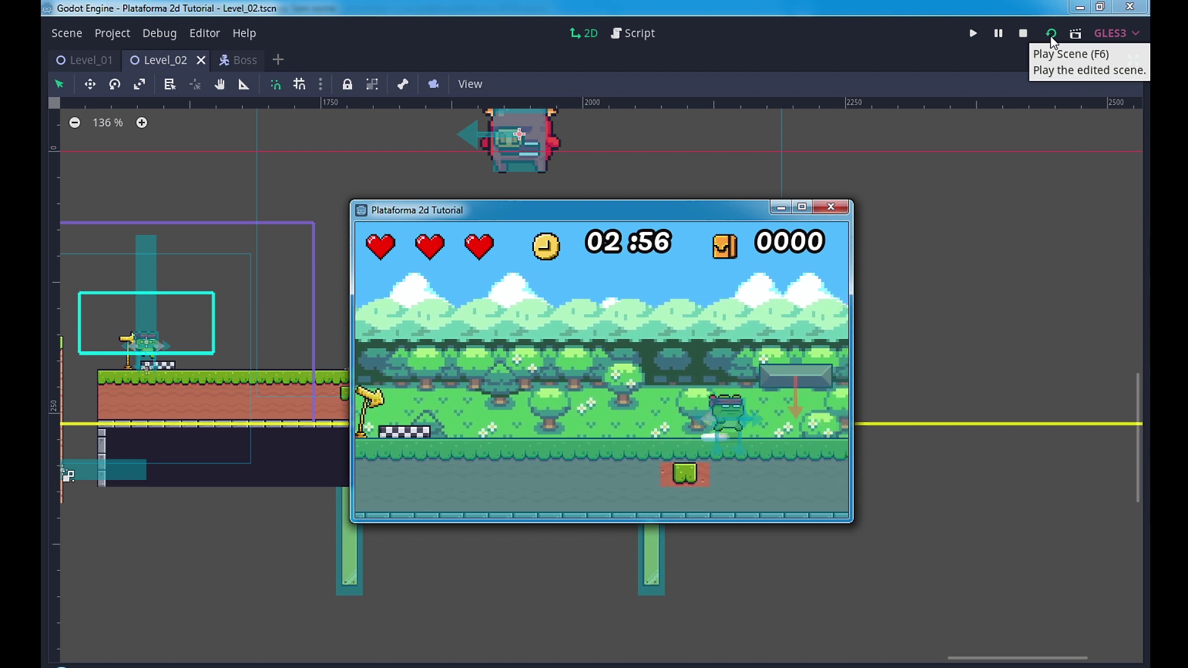
{"action": "key", "text": "Right"}
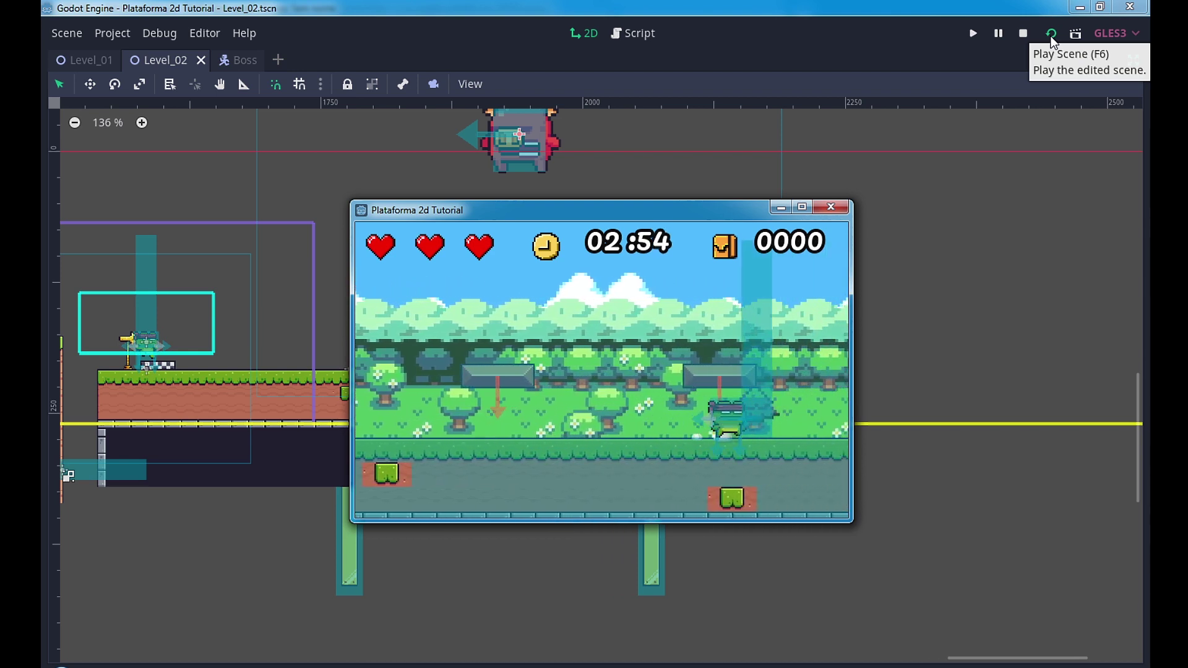
{"action": "key", "text": "space"}
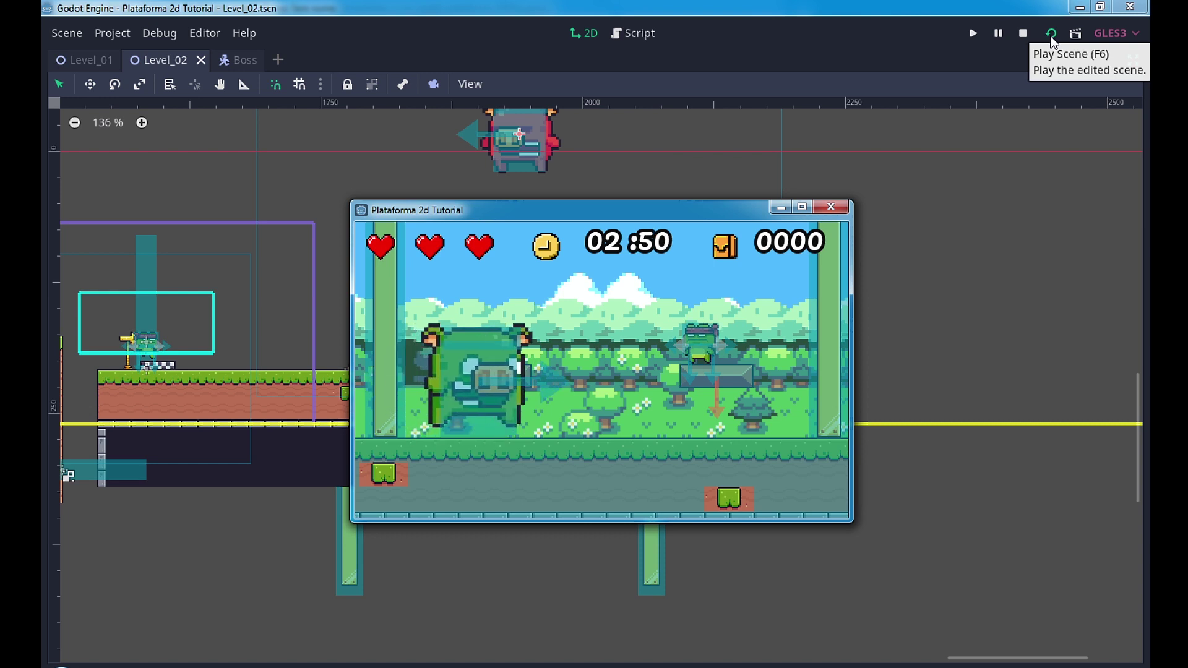
{"action": "key", "text": "Left"}
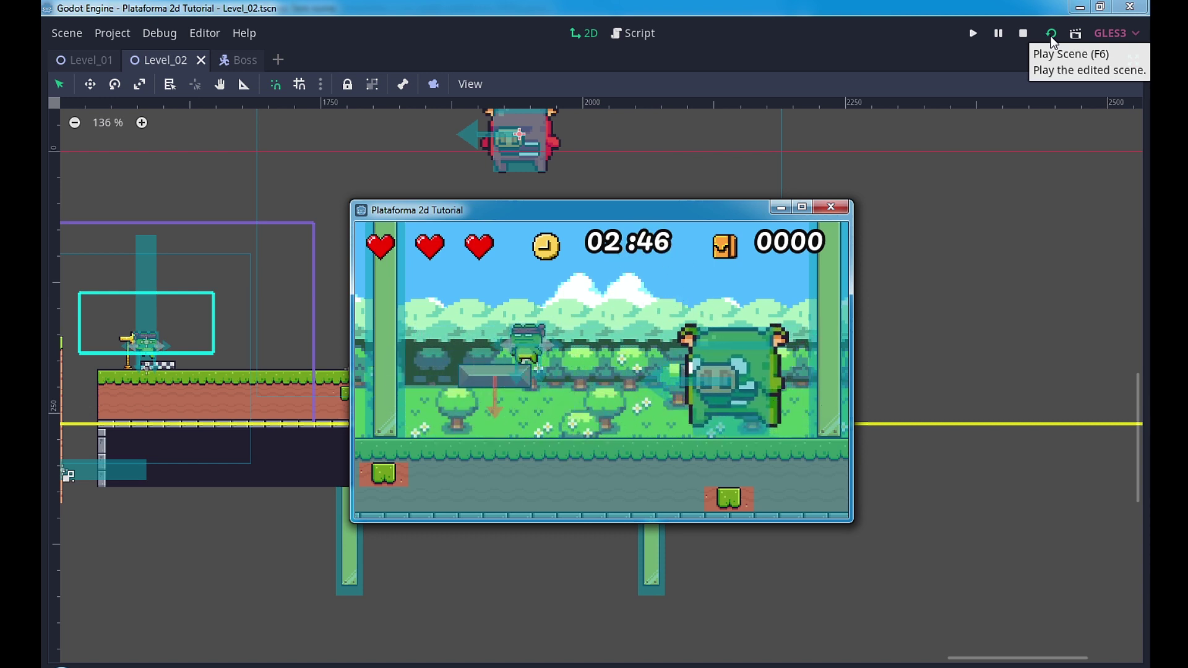
{"action": "key", "text": "space"}
{"action": "key", "text": "Right"}
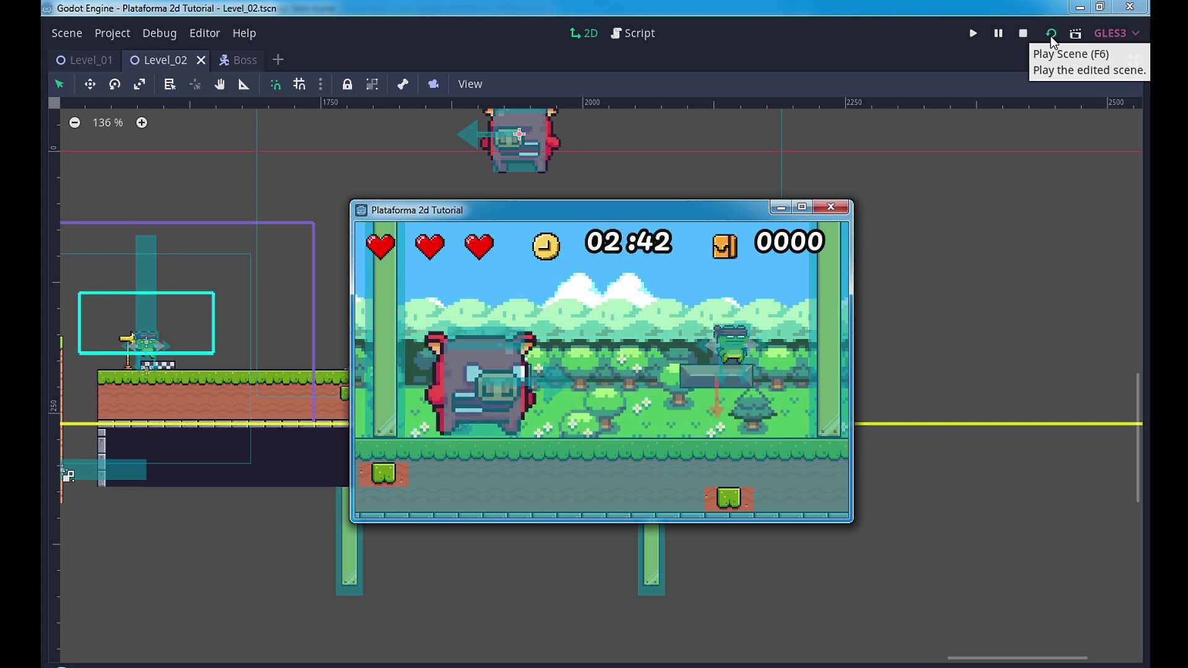
{"action": "key", "text": "space"}
{"action": "key", "text": "Left"}
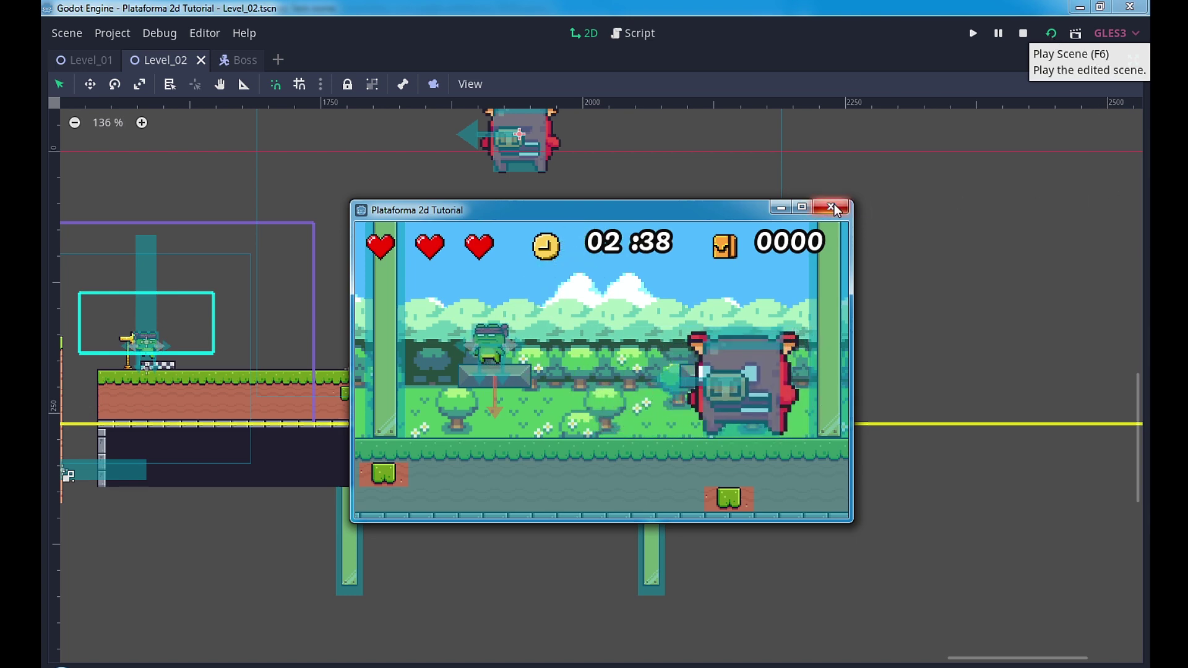
{"action": "left_click", "coordinate": [1023, 33]}
Replace else: on line 17 with line 15's motion and health condition, changing > 3 to < 3
{"action": "left_click", "coordinate": [638, 33]}
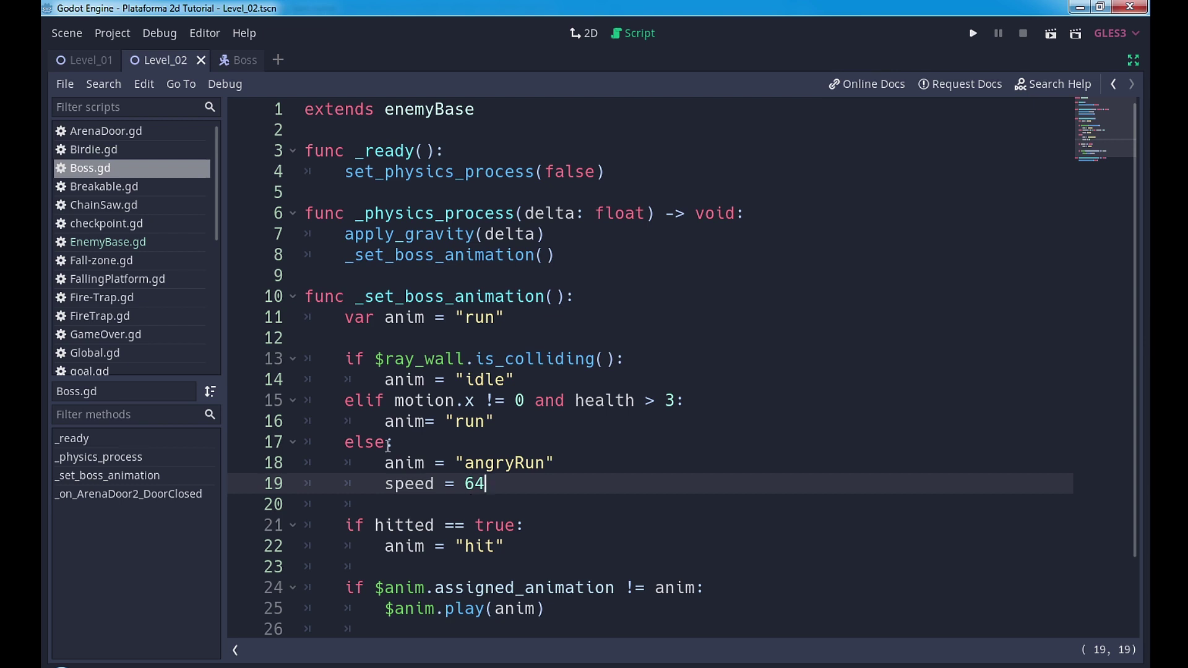
{"action": "left_click_drag", "start_coordinate": [387, 444], "coordinate": [367, 444]}
{"action": "type", "text": "if"}
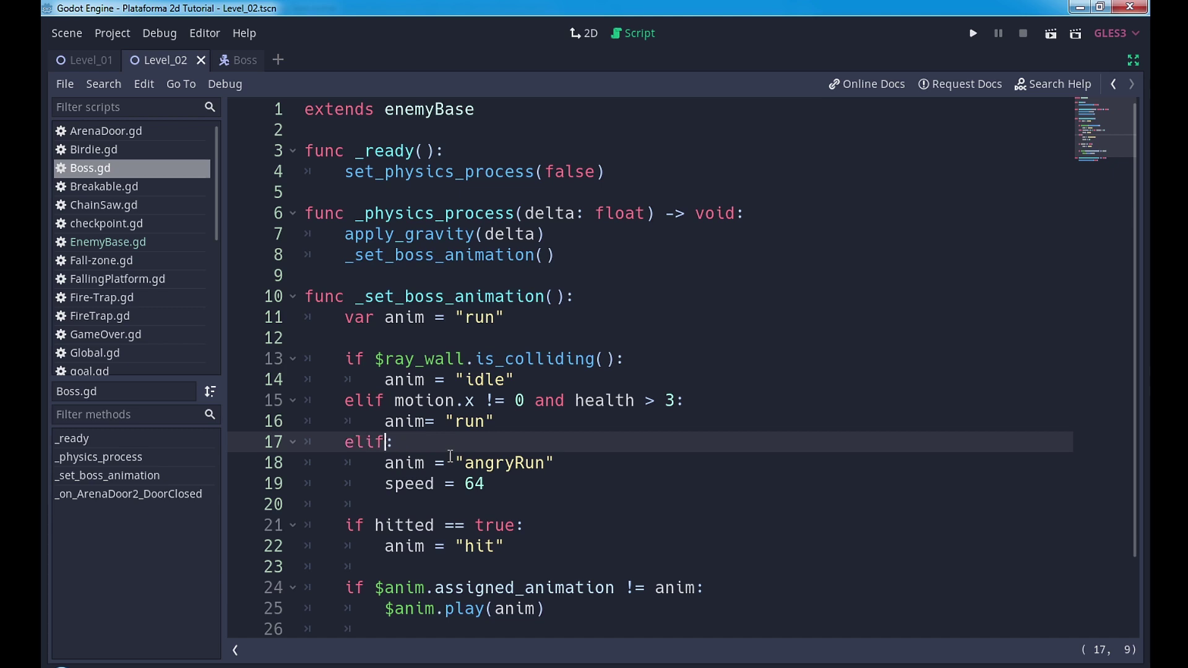
{"action": "key", "text": "Up"}
{"action": "key", "text": "Up"}
{"action": "key", "text": "ctrl+shift+Right"}
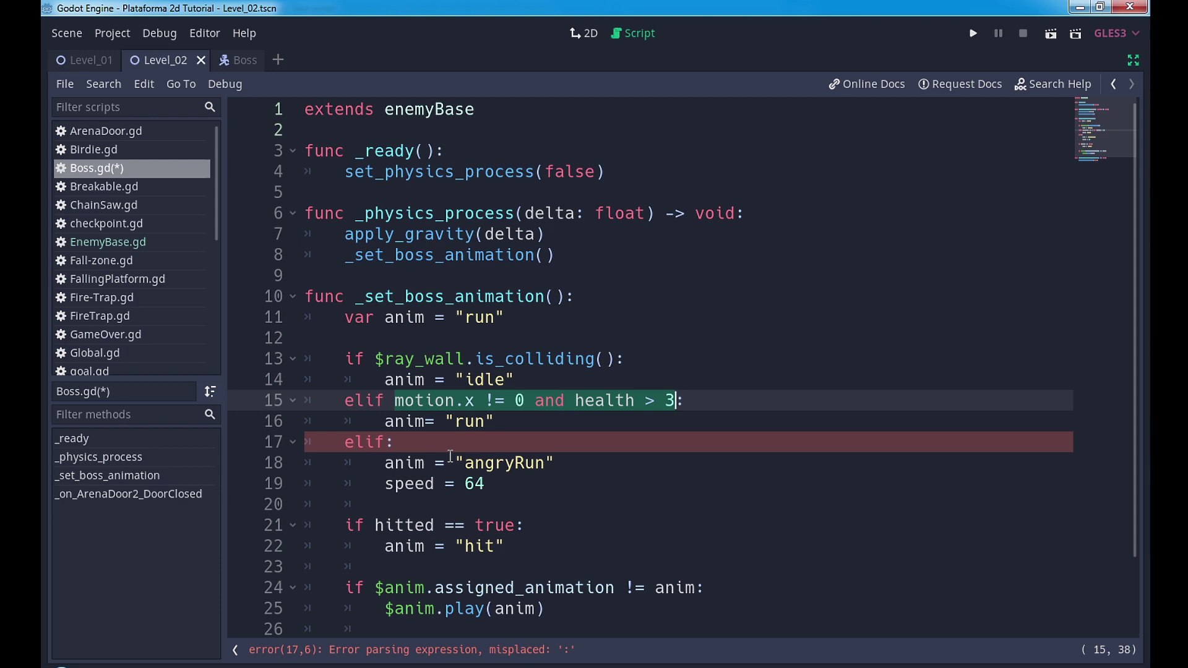
{"action": "key", "text": "Down"}
{"action": "key", "text": "Down"}
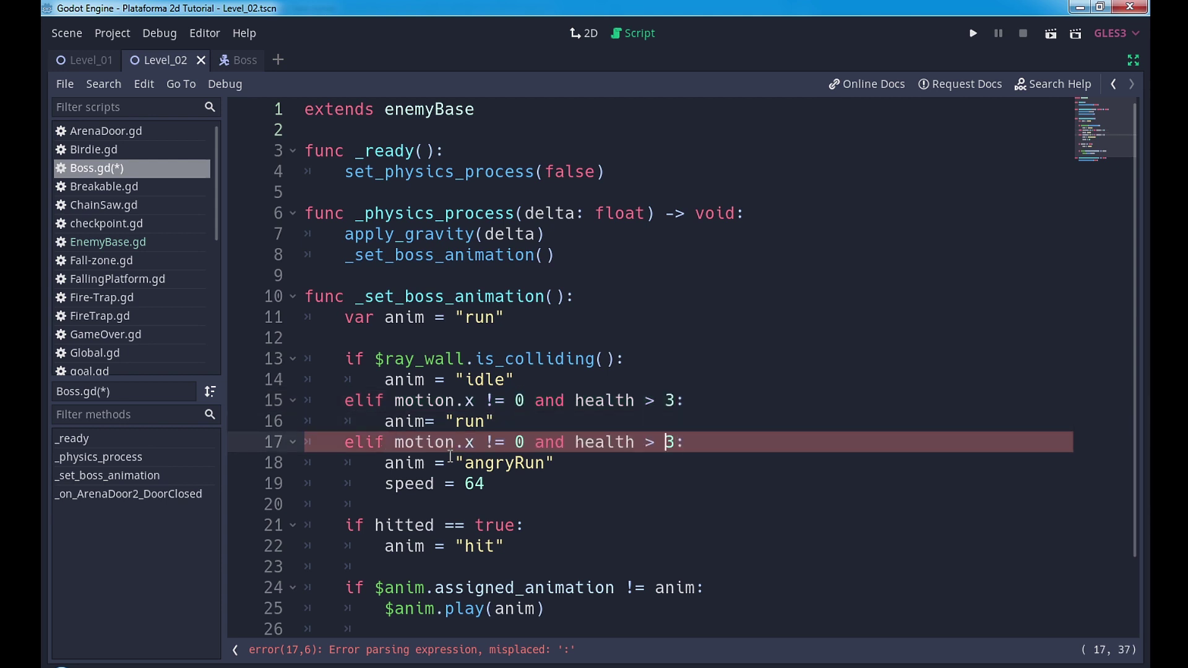
{"action": "key", "text": "Left"}
{"action": "key", "text": "Left"}
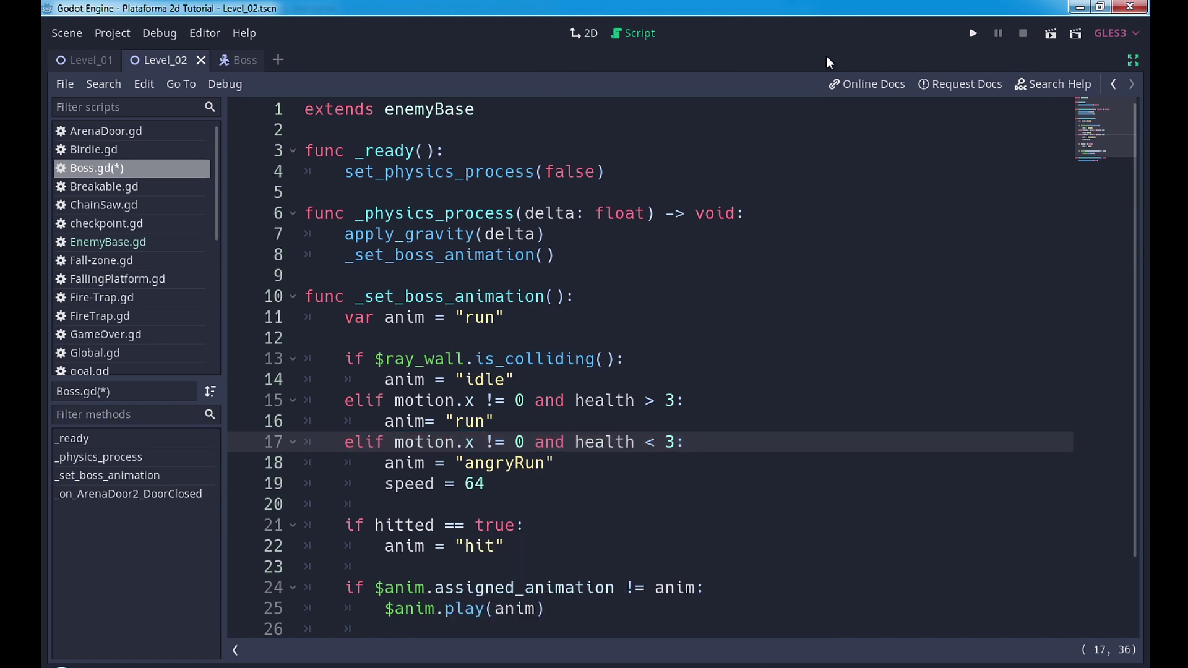
Save and run Level_02 to test the new angryRun condition, then stop it with F8
{"action": "left_click", "coordinate": [1052, 34]}
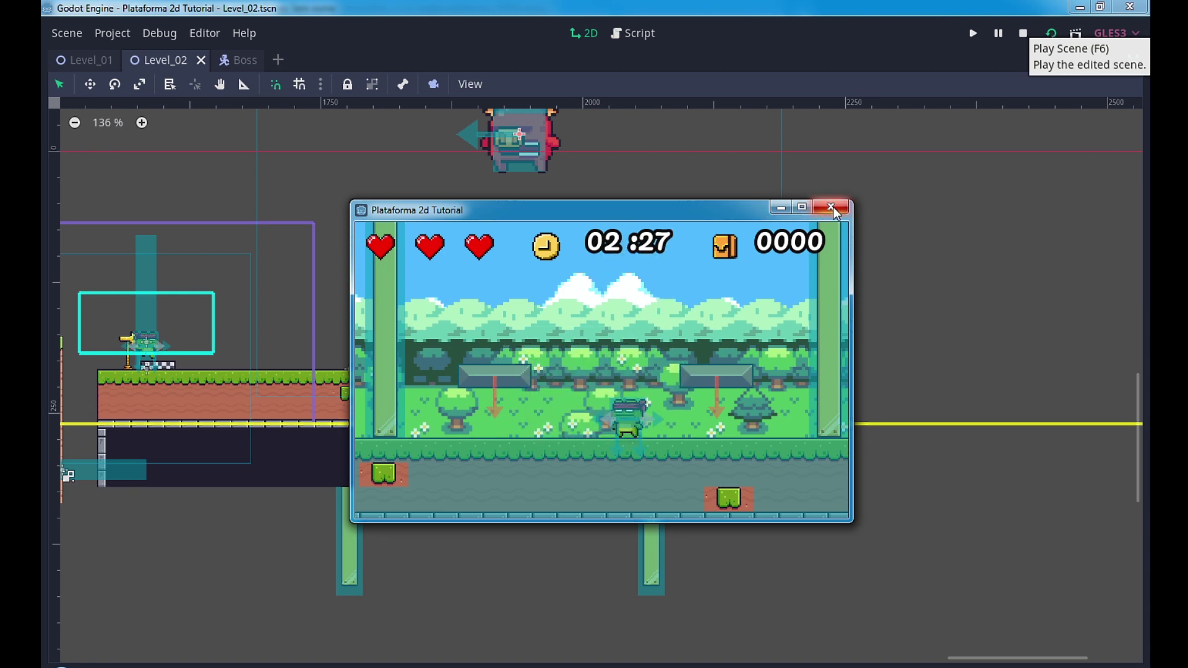
{"action": "key", "text": "F8"}
Under 'if health < 1:' in Boss.gd, set anim = "die" and save the script
{"action": "left_click", "coordinate": [637, 33]}
{"action": "scroll", "coordinate": [618, 402], "scroll_direction": "down", "scroll_amount": 3}
{"action": "left_click", "coordinate": [502, 428]}
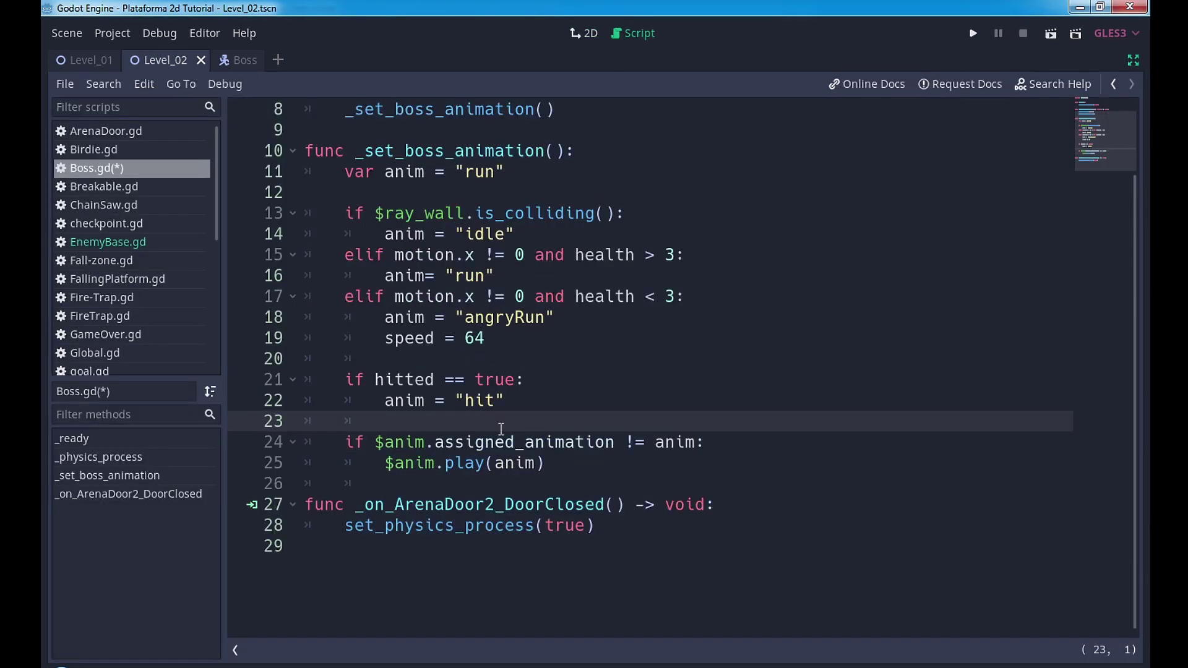
{"action": "key", "text": "Return"}
{"action": "type", "text": "if h"}
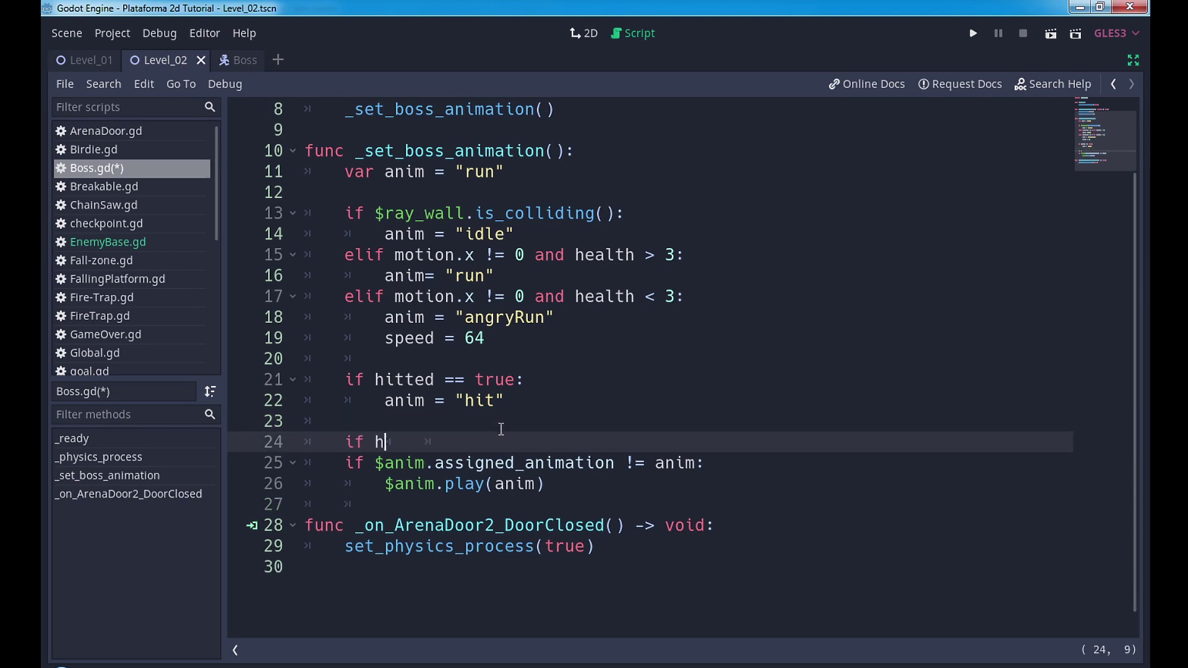
{"action": "type", "text": "a"}
{"action": "key", "text": "BackSpace"}
{"action": "type", "text": "e"}
{"action": "key", "text": "Return"}
{"action": "key", "text": "Return"}
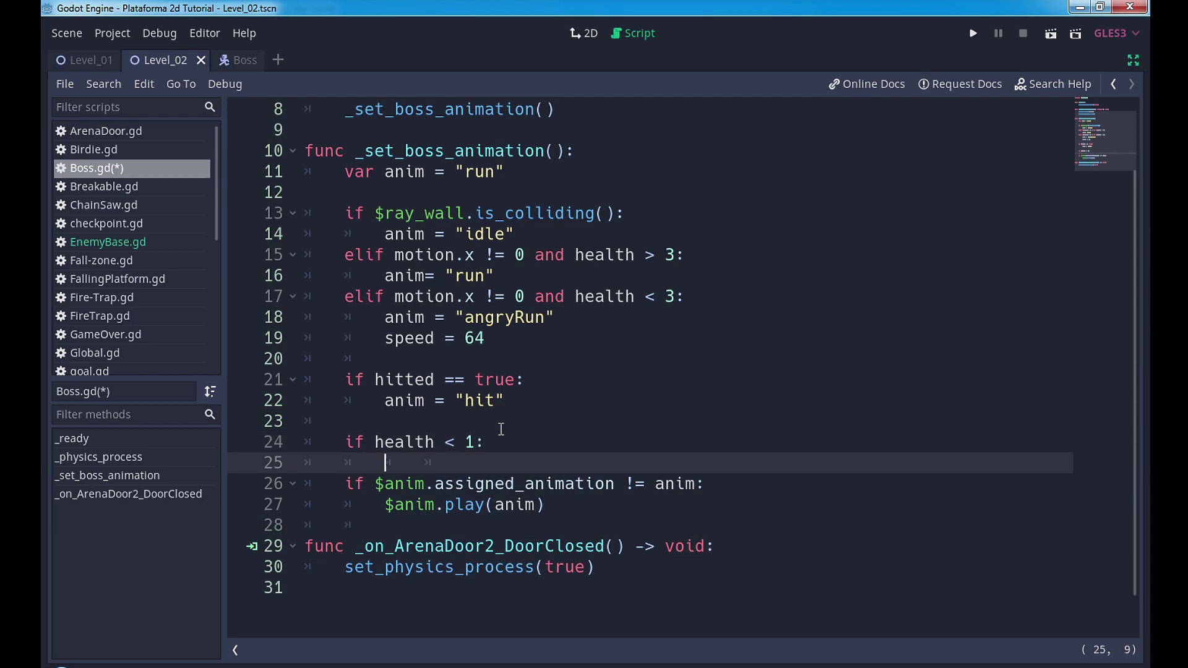
{"action": "type", "text": "anim =\"die"}
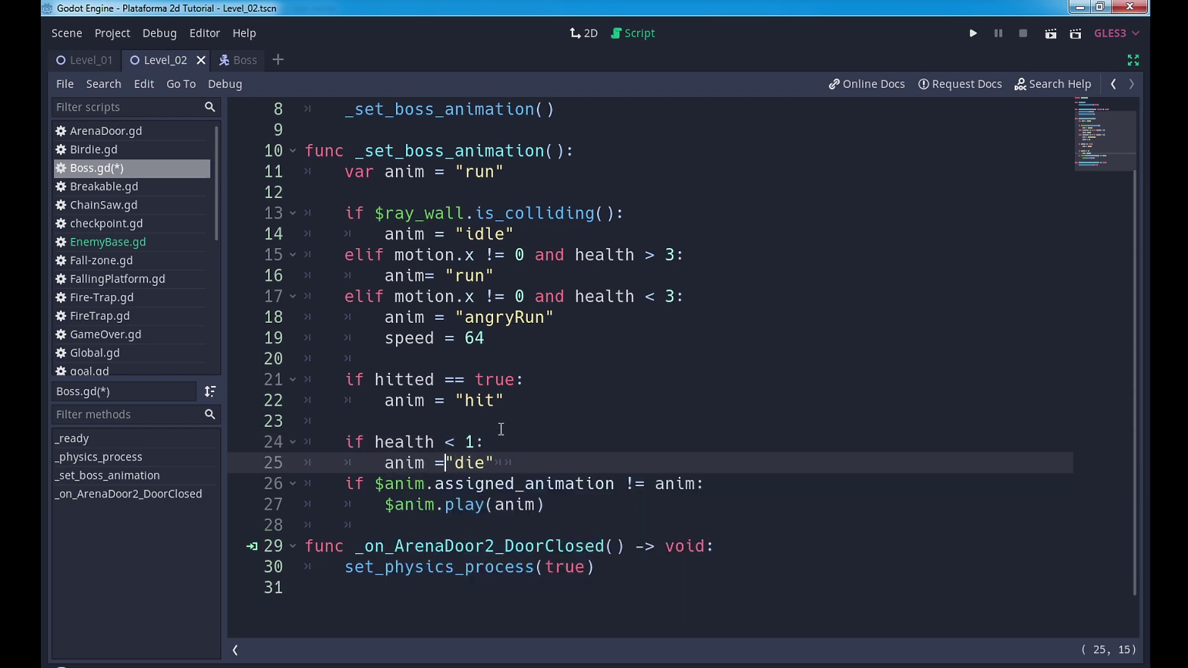
{"action": "key", "text": "Return"}
{"action": "key", "text": "BackSpace"}
{"action": "key", "text": "BackSpace"}
{"action": "key", "text": "Return"}
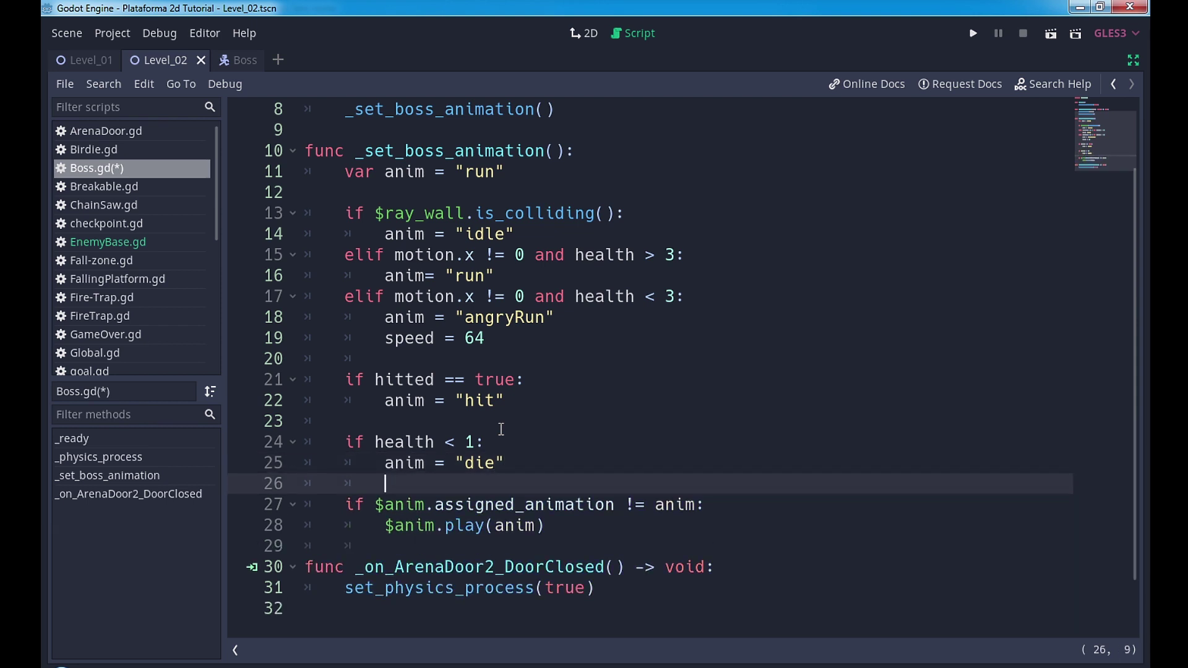
{"action": "key", "text": "ctrl+s"}
Run Level_02, reach the boss arena and stomp the boss once, then close the game
{"action": "left_click", "coordinate": [593, 33]}
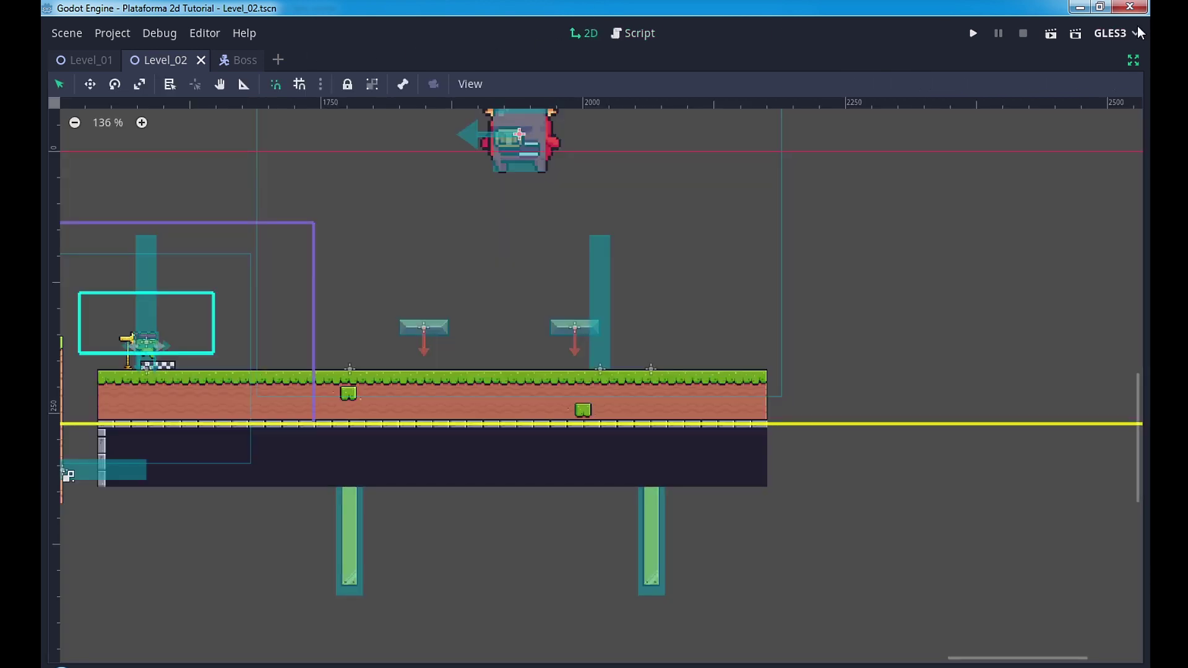
{"action": "left_click", "coordinate": [1056, 36]}
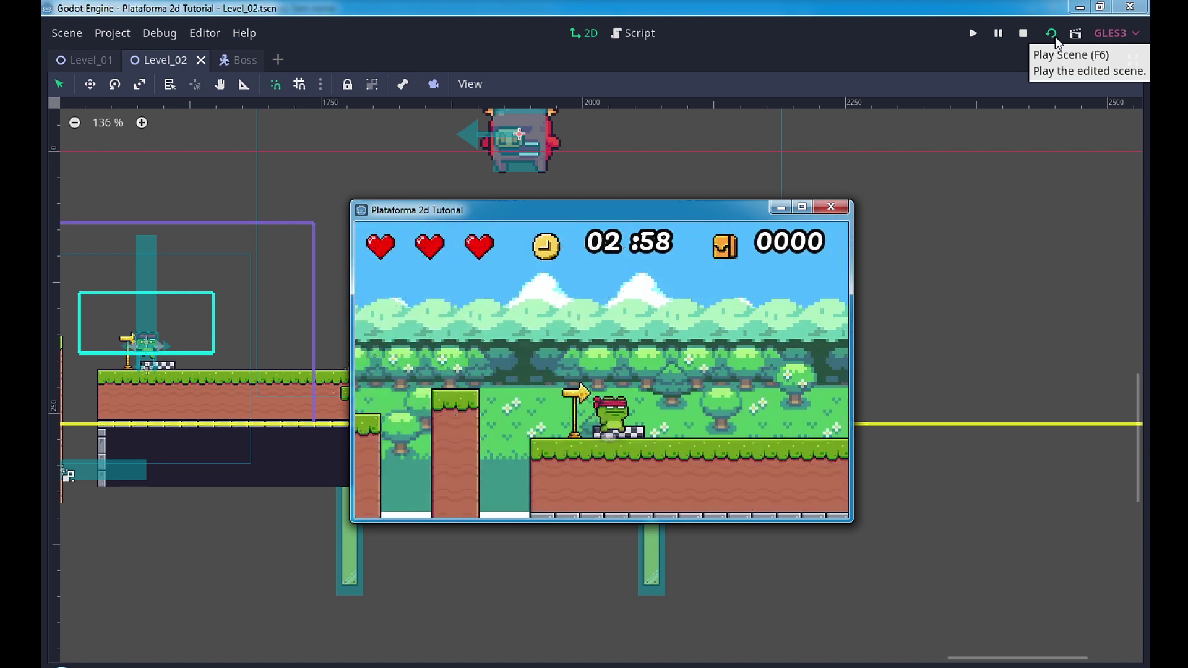
{"action": "key", "text": "Right"}
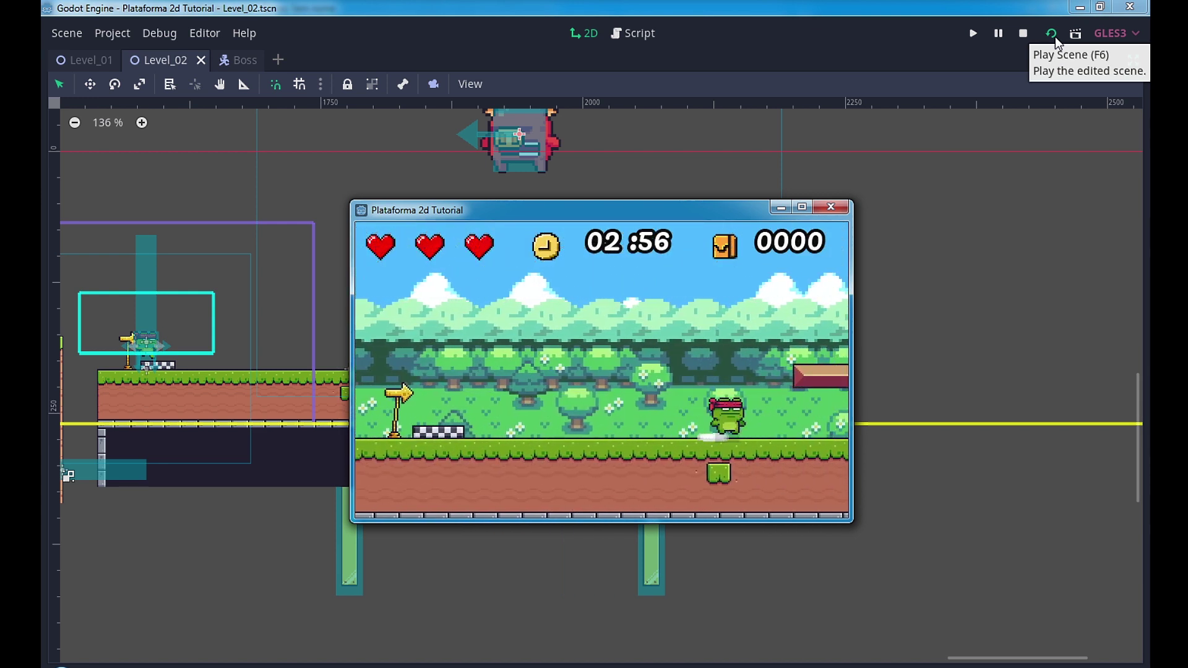
{"action": "key", "text": "Right"}
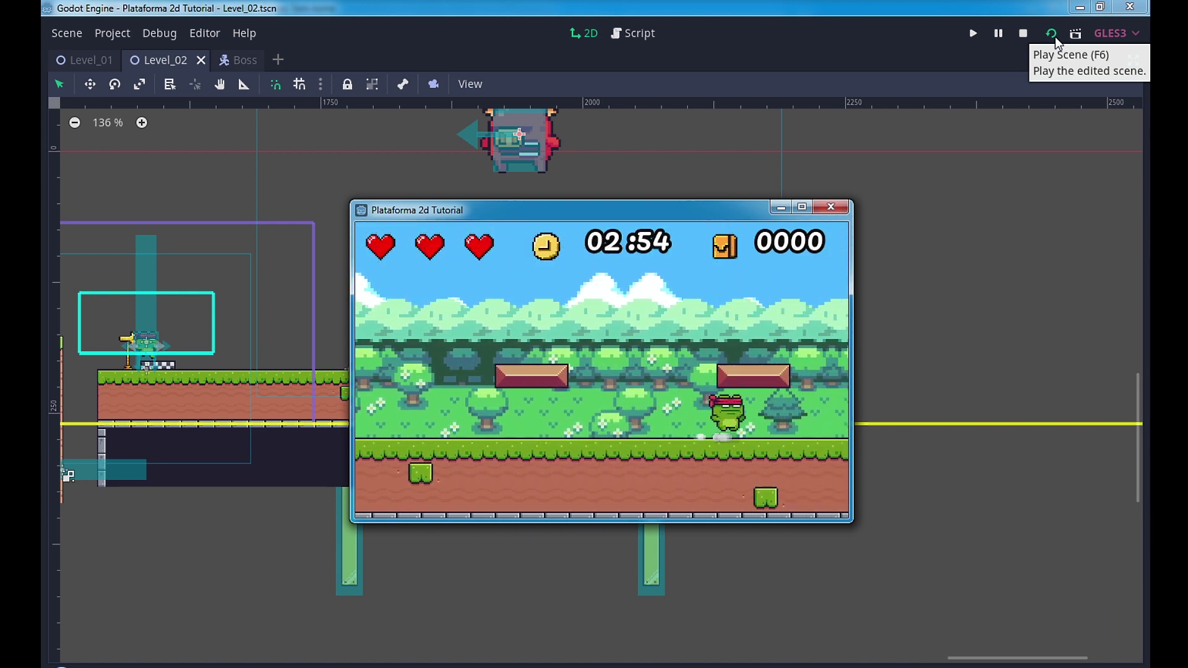
{"action": "key", "text": "space"}
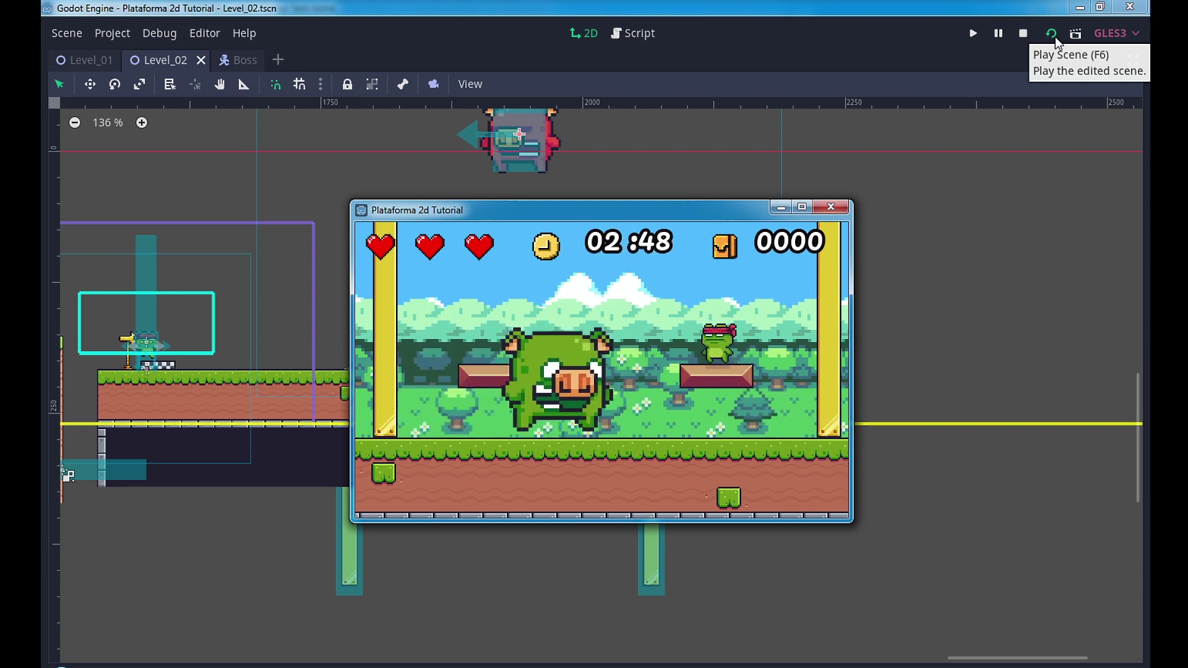
{"action": "key", "text": "space"}
{"action": "key", "text": "Right"}
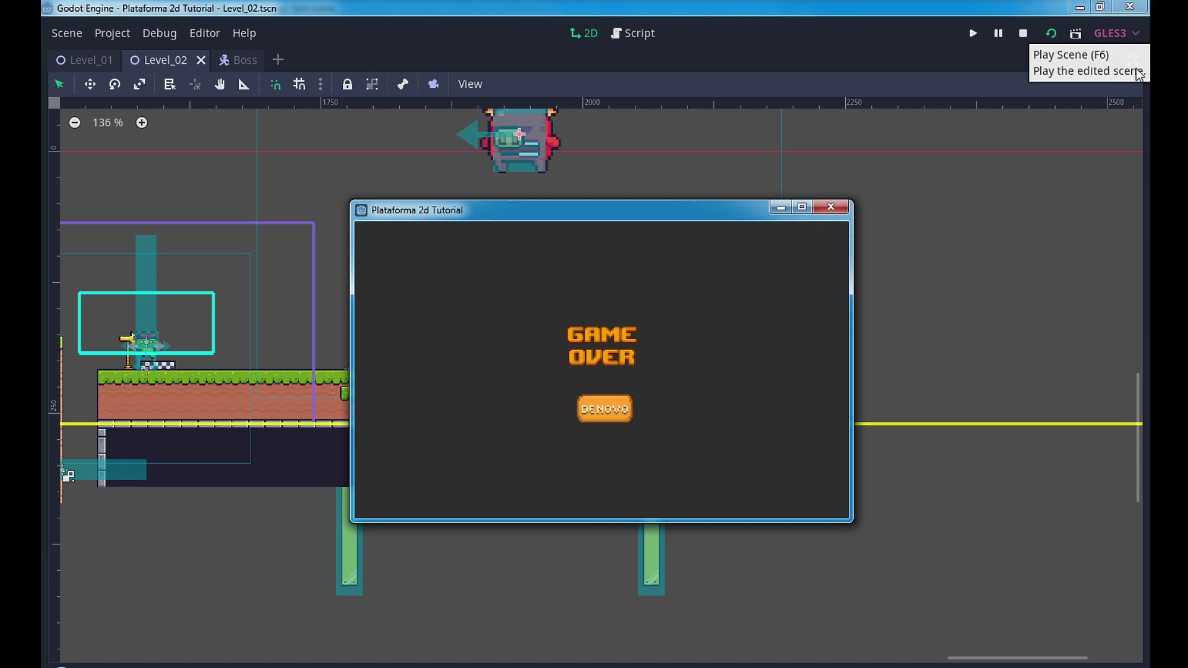
{"action": "left_click", "coordinate": [1020, 32]}
Play Level_02 again, stomping the boss repeatedly until it dies and disappears, then stop the game
{"action": "left_click", "coordinate": [1051, 35]}
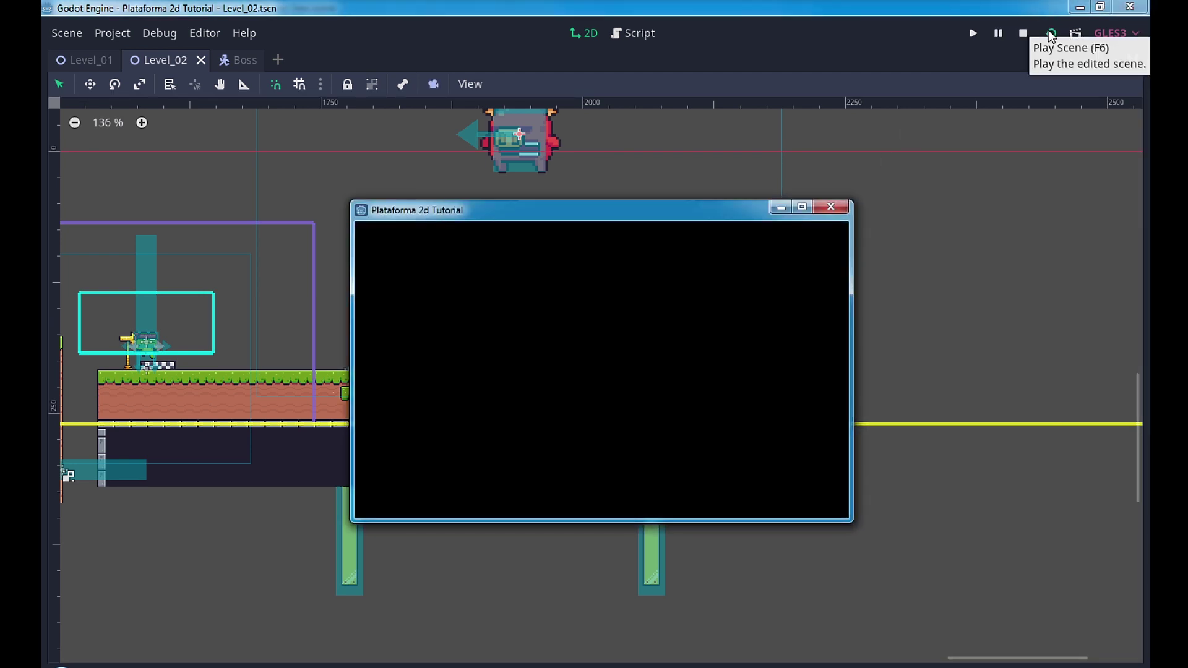
{"action": "key", "text": "Right"}
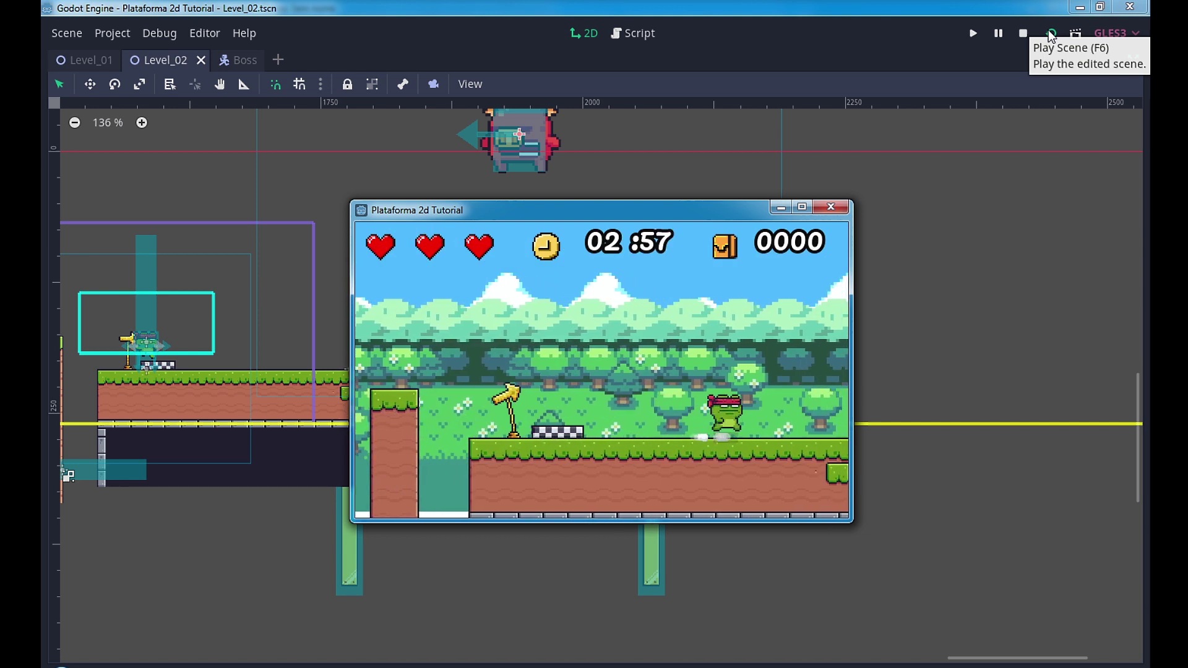
{"action": "key", "text": "Right"}
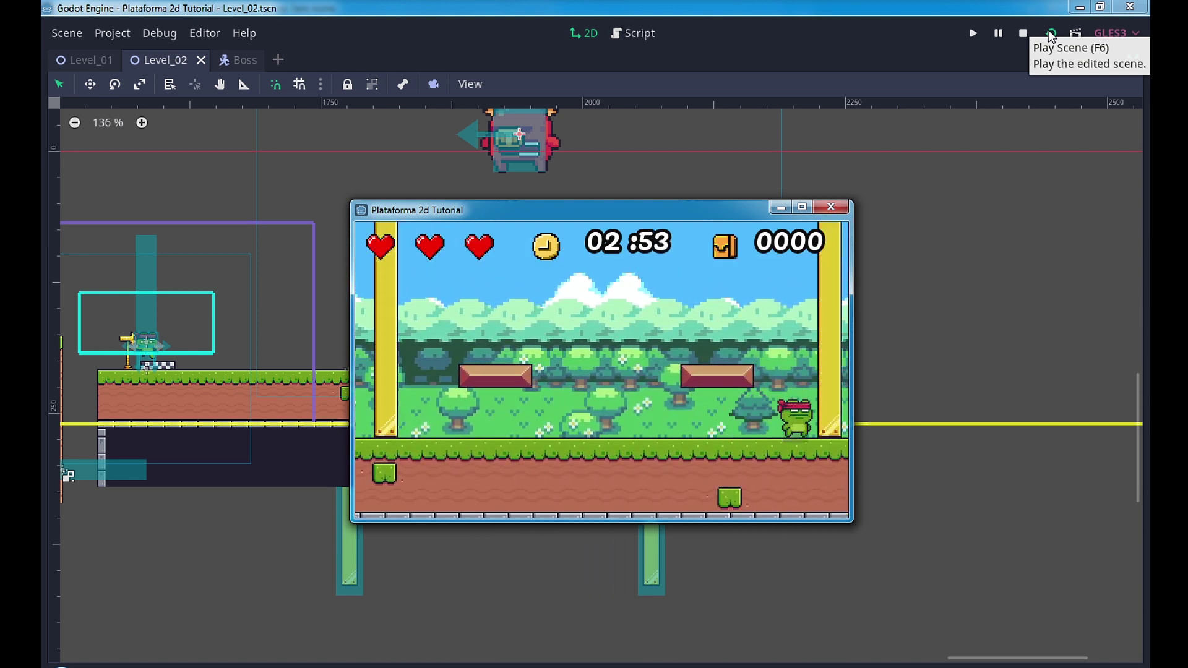
{"action": "key", "text": "Left"}
{"action": "key", "text": "space"}
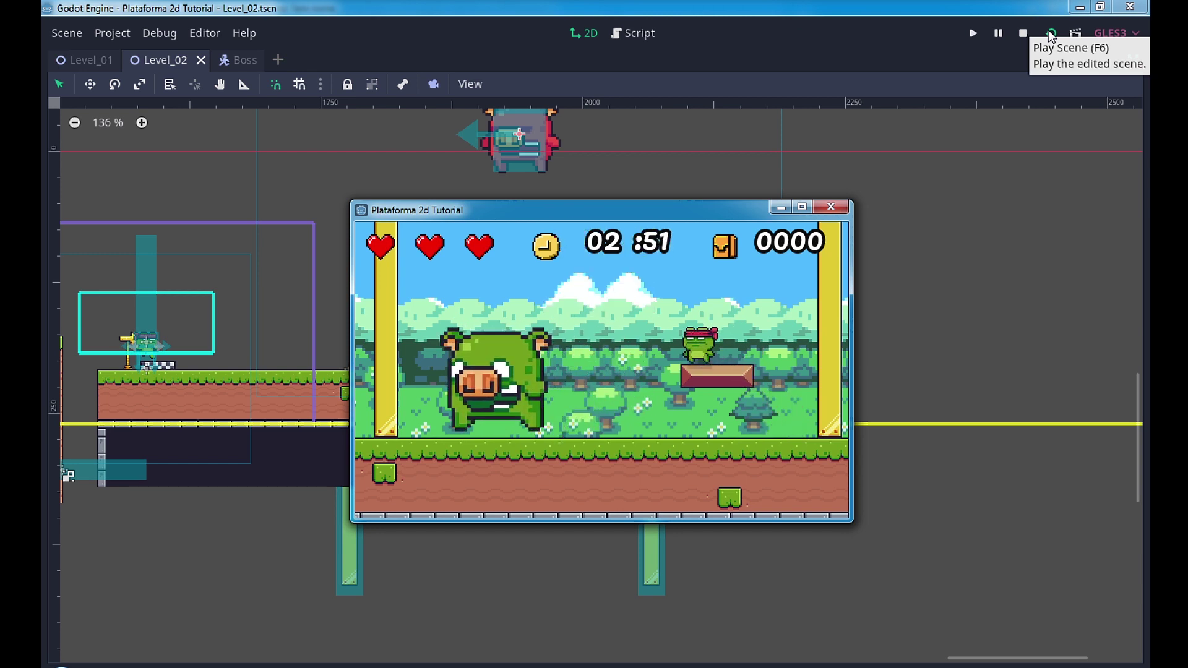
{"action": "key", "text": "Right"}
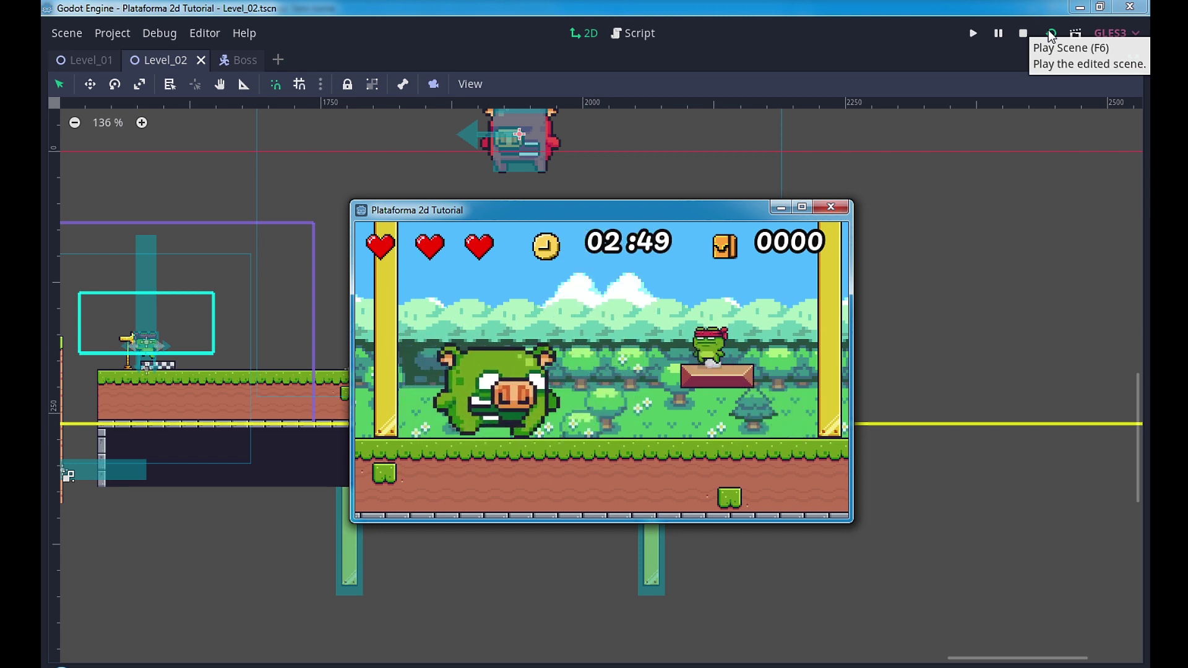
{"action": "key", "text": "Left"}
{"action": "key", "text": "space"}
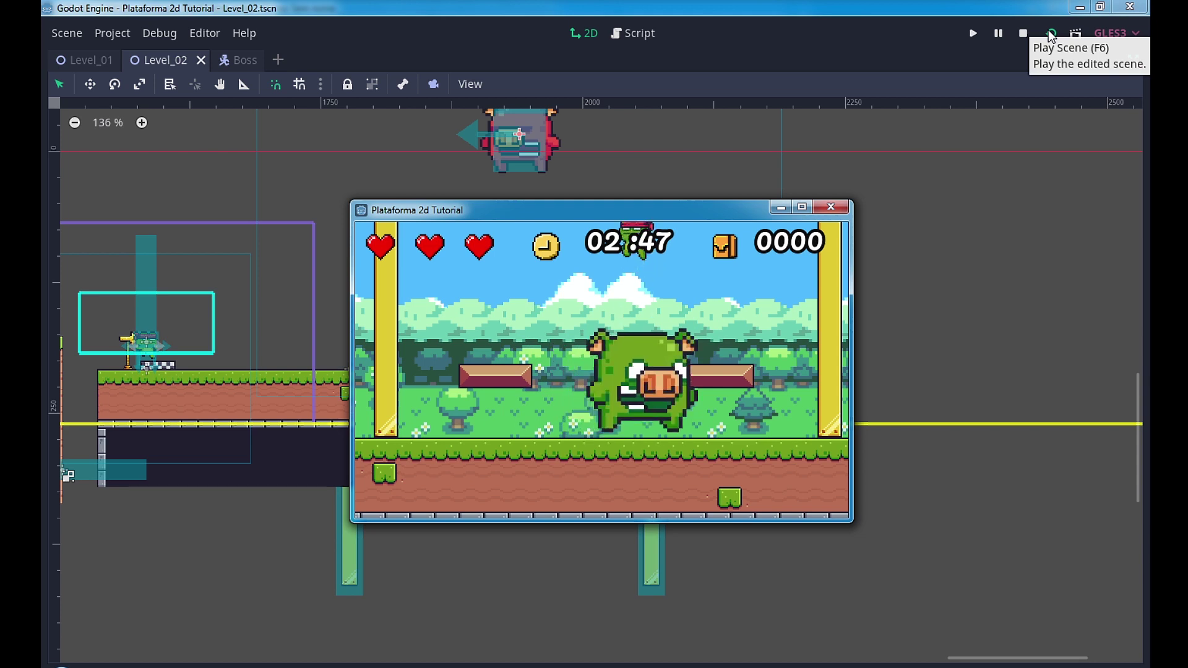
{"action": "key", "text": "Right"}
{"action": "key", "text": "Left"}
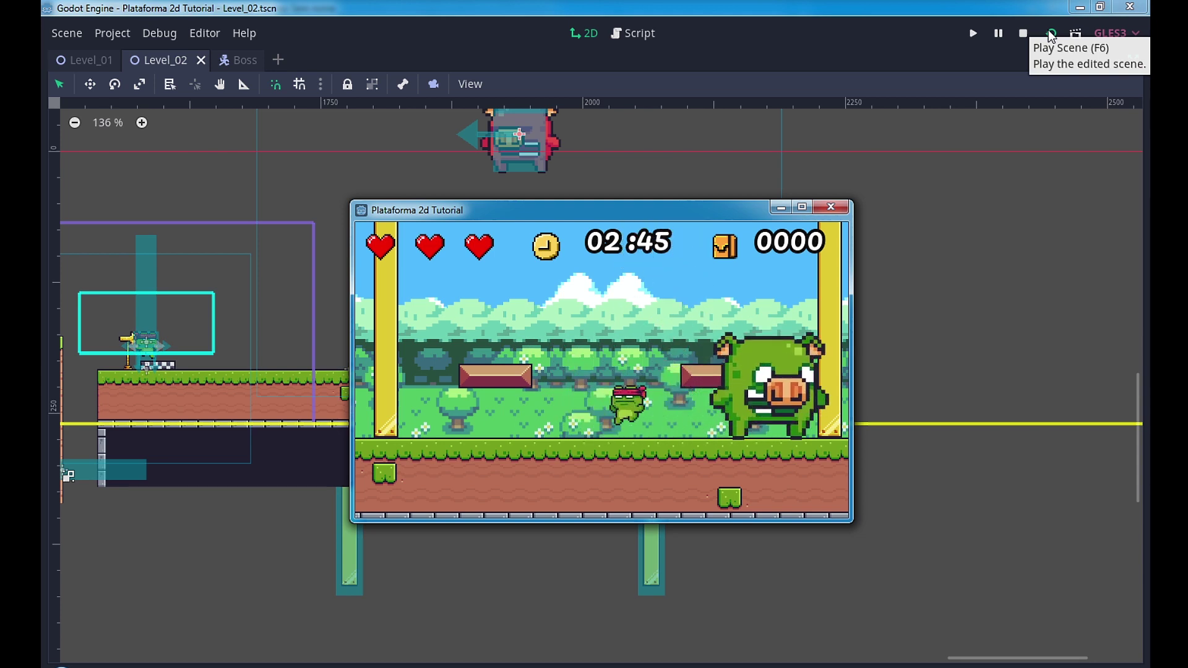
{"action": "key", "text": "space"}
{"action": "key", "text": "Right"}
{"action": "key", "text": "space"}
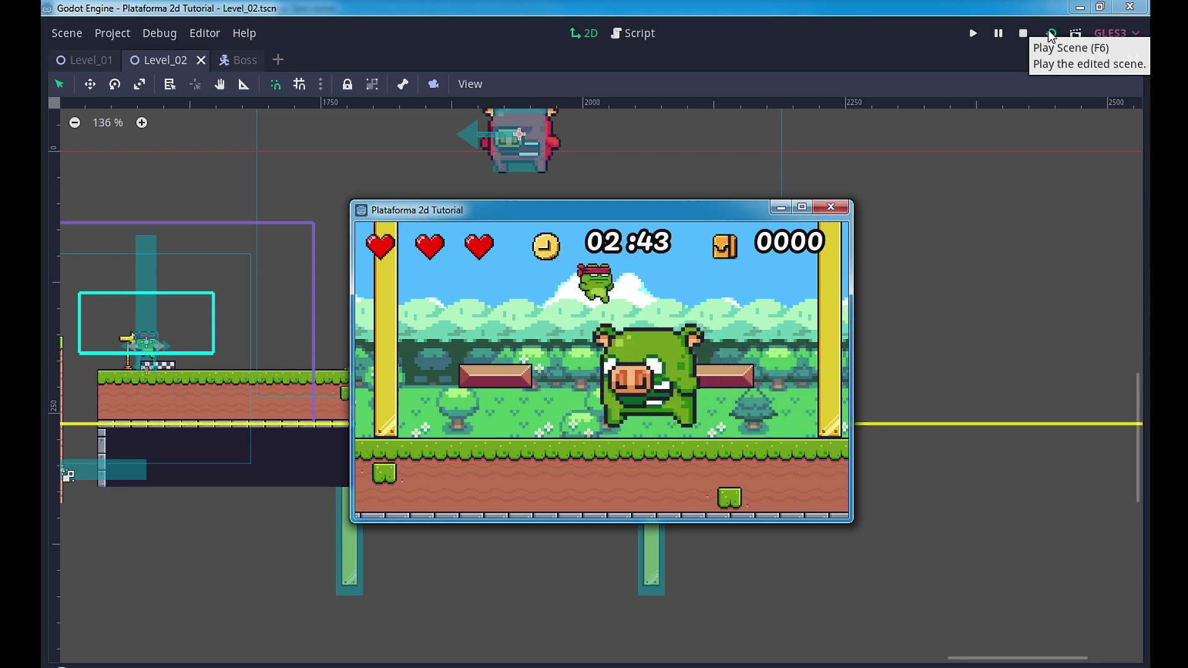
{"action": "key", "text": "Right"}
{"action": "key", "text": "space"}
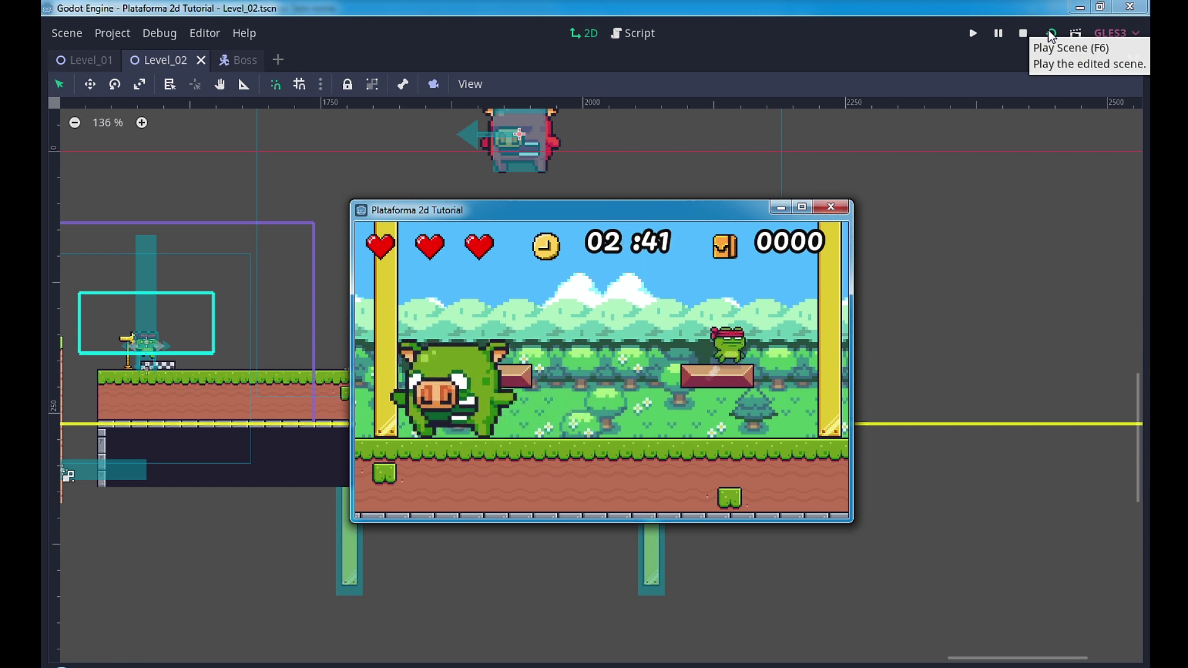
{"action": "key", "text": "Left"}
{"action": "key", "text": "space"}
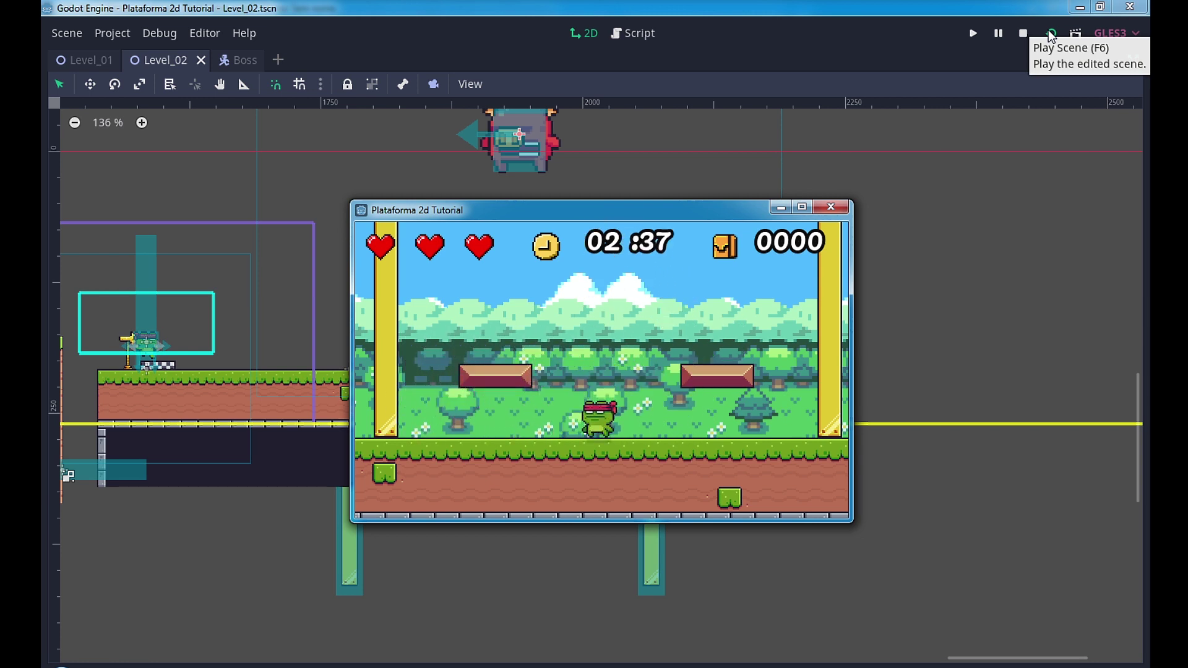
{"action": "left_click", "coordinate": [830, 207]}
In EnemyBase.gd, insert yield(get_tree().create_timer(1), "timeout") on line 56 before queue_free()
{"action": "left_click", "coordinate": [641, 35]}
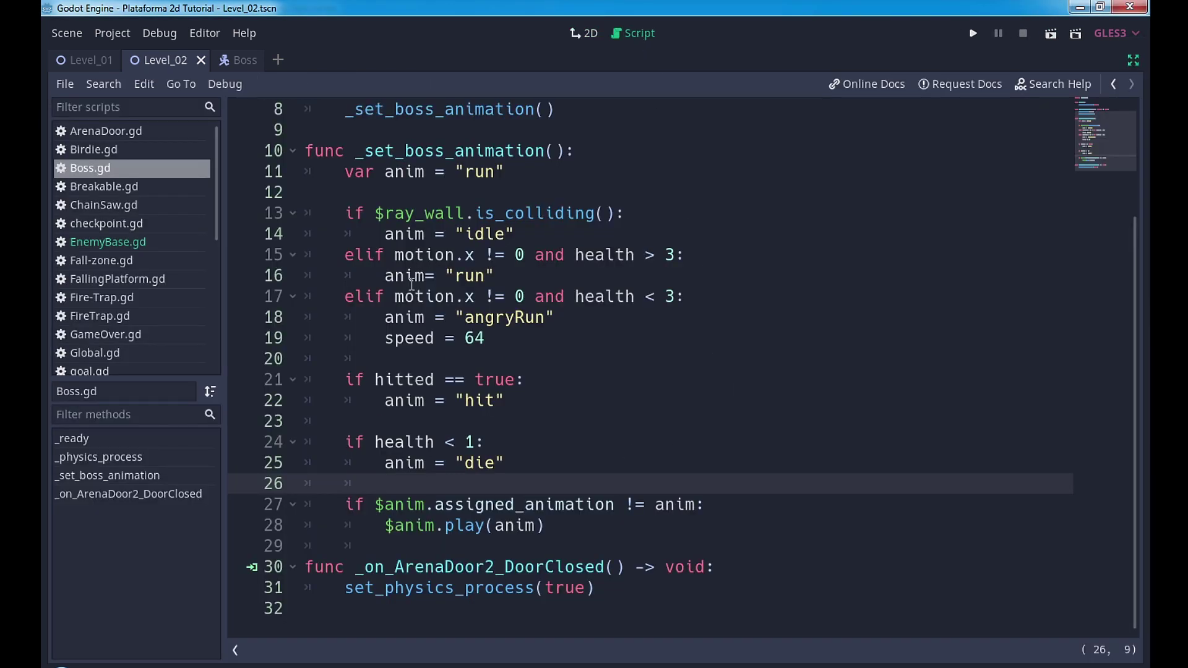
{"action": "left_click", "coordinate": [118, 243]}
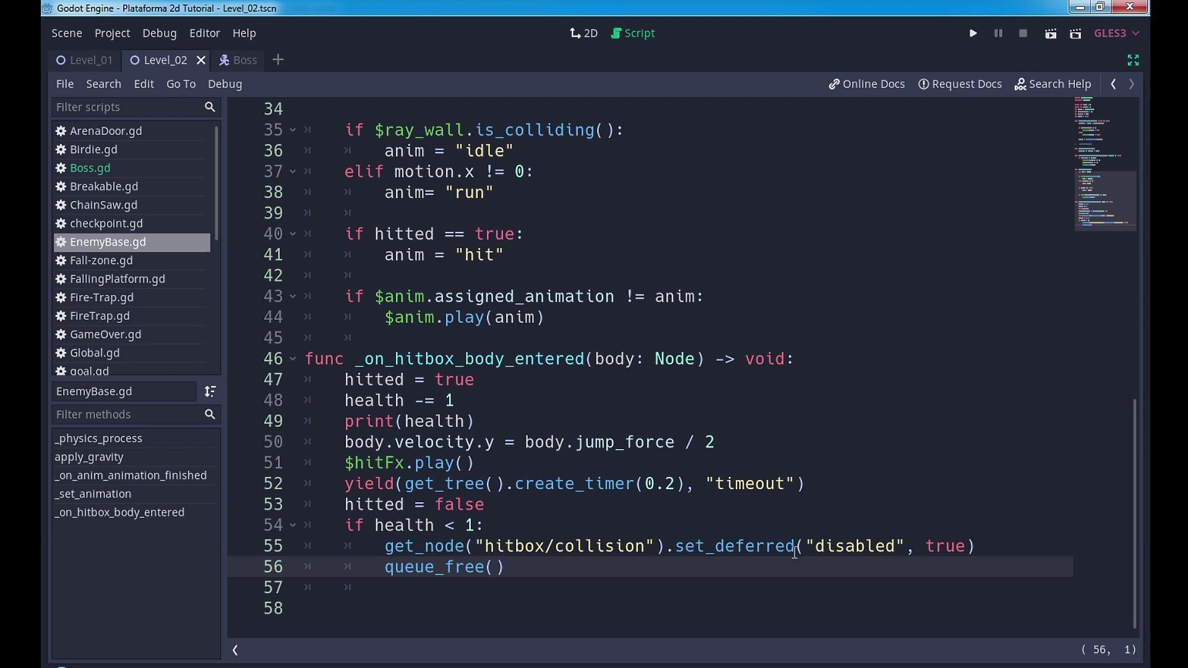
{"action": "left_click", "coordinate": [977, 547]}
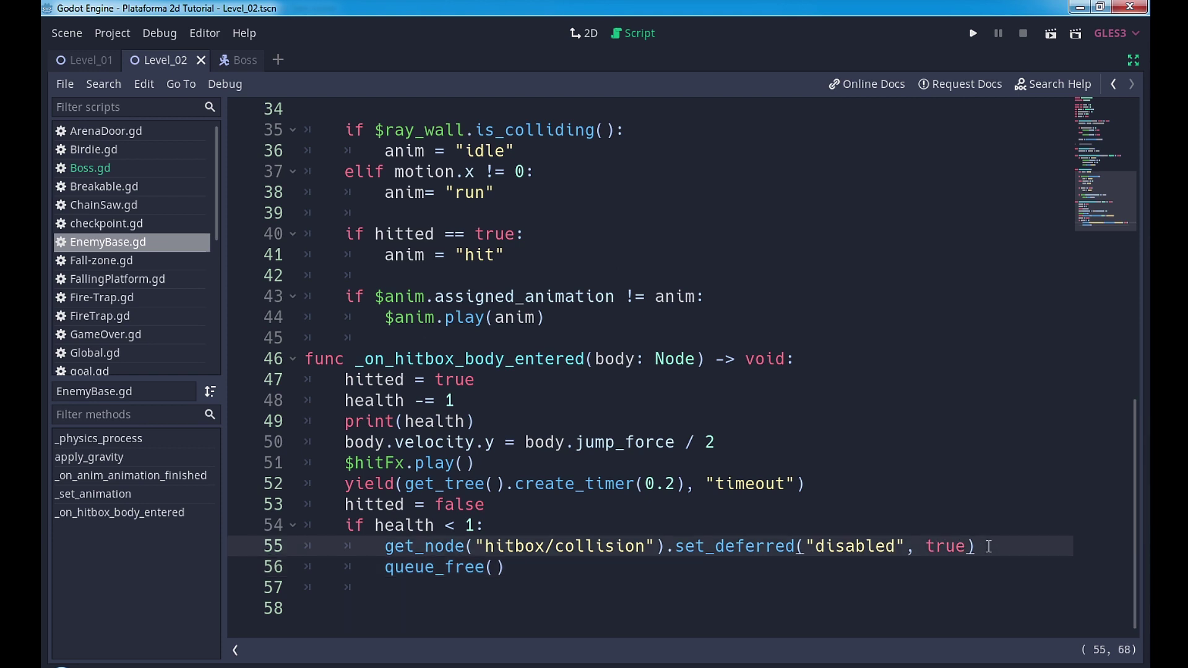
{"action": "key", "text": "Return"}
{"action": "type", "text": "yield(get"}
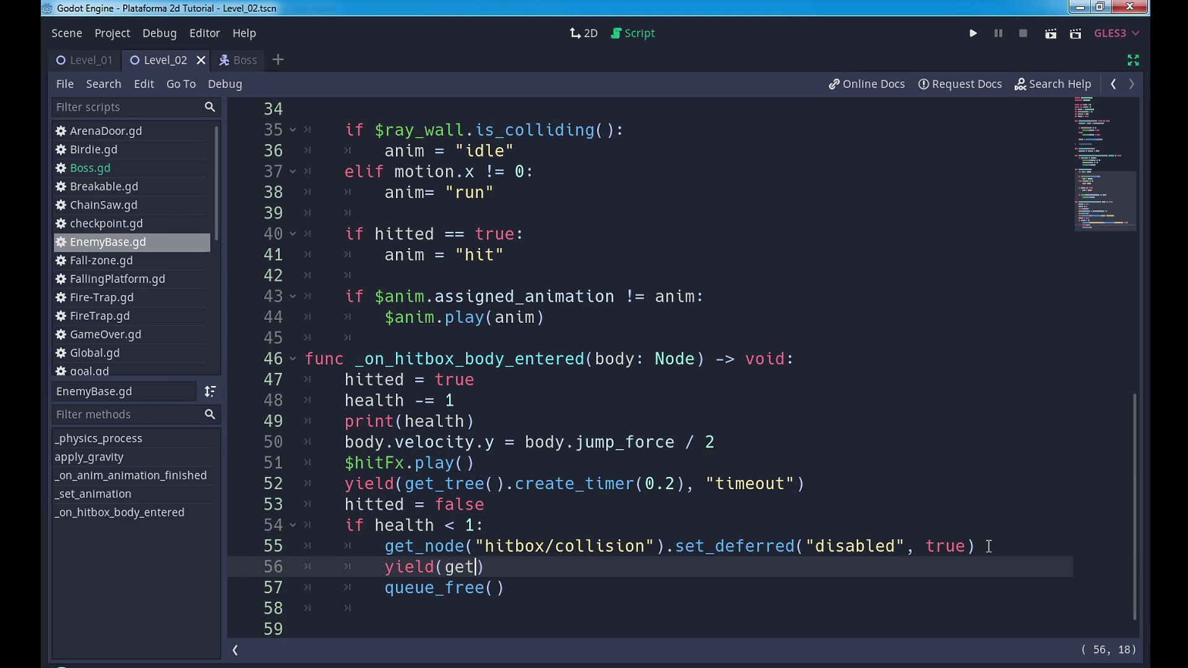
{"action": "type", "text": "_tre"}
{"action": "key", "text": "Return"}
{"action": "type", "text": "cre)"}
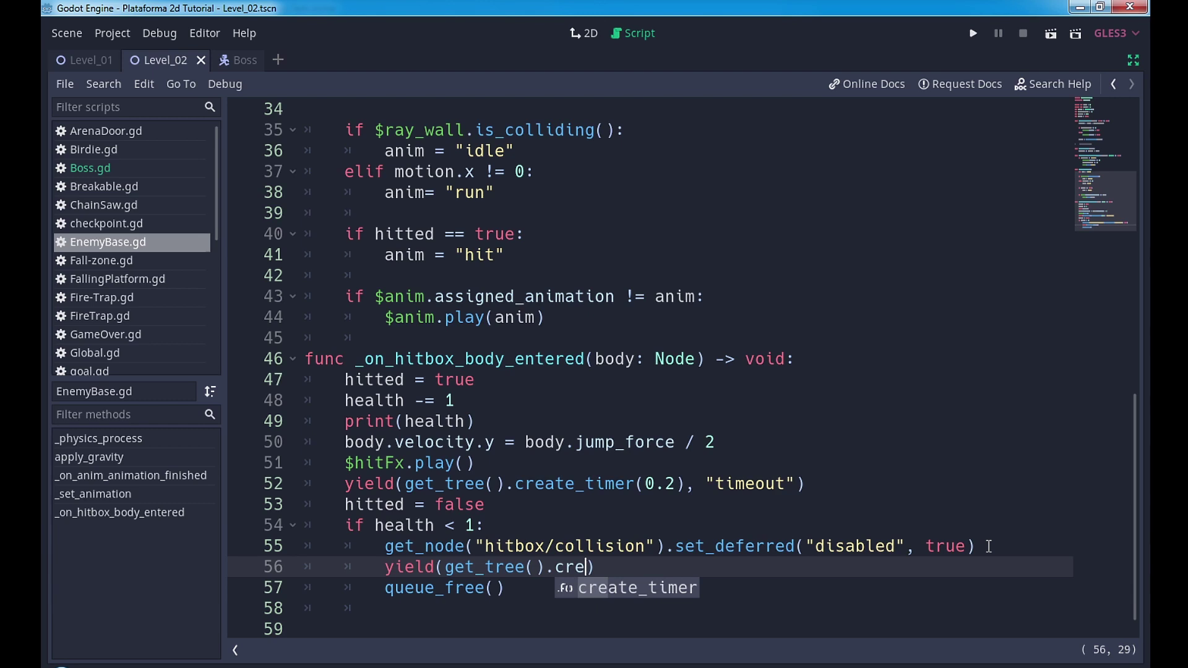
{"action": "key", "text": "Return"}
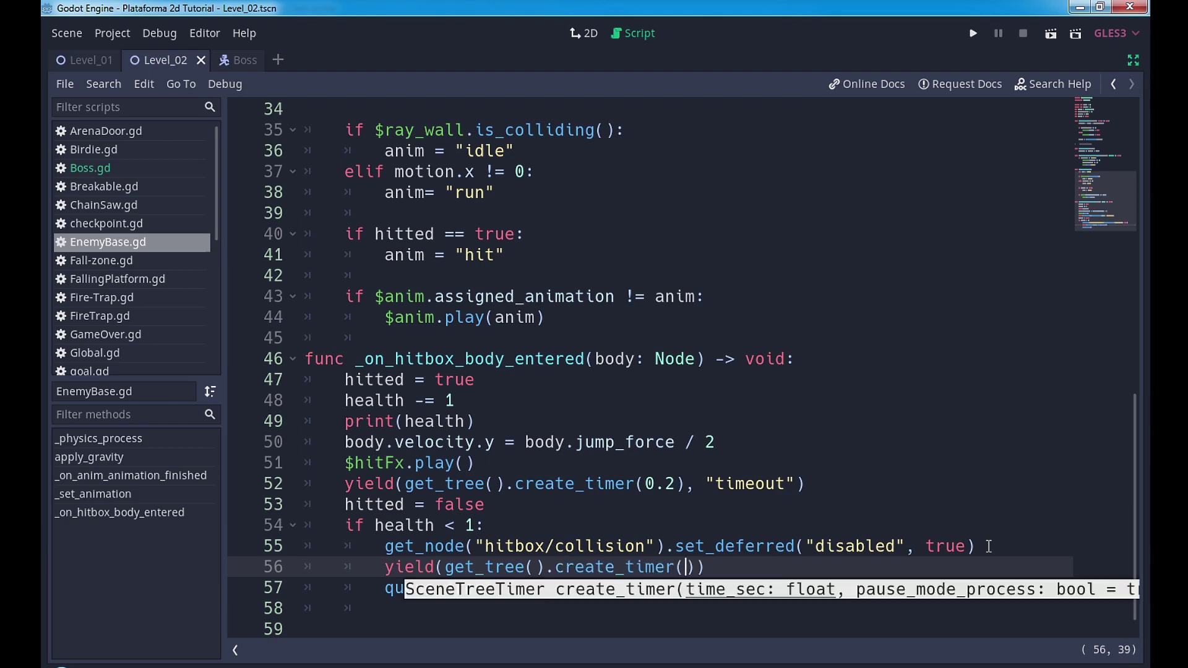
{"action": "type", "text": "1), "}
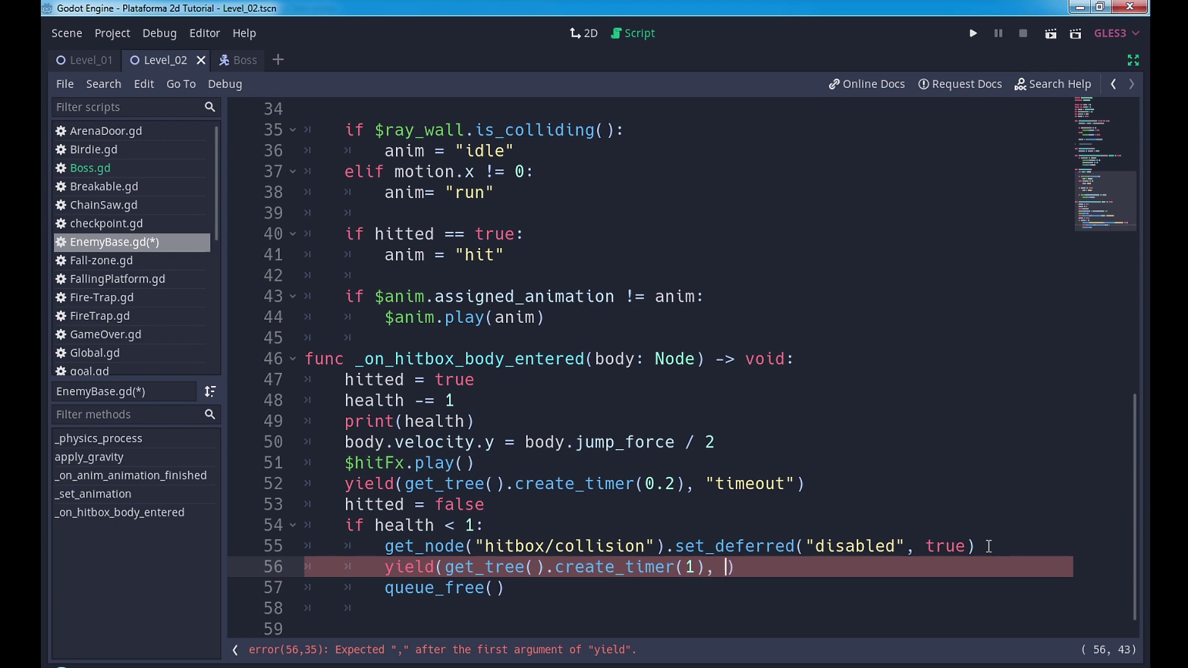
{"action": "type", "text": "\"ti"}
{"action": "key", "text": "Return"}
{"action": "key", "text": "Up"}
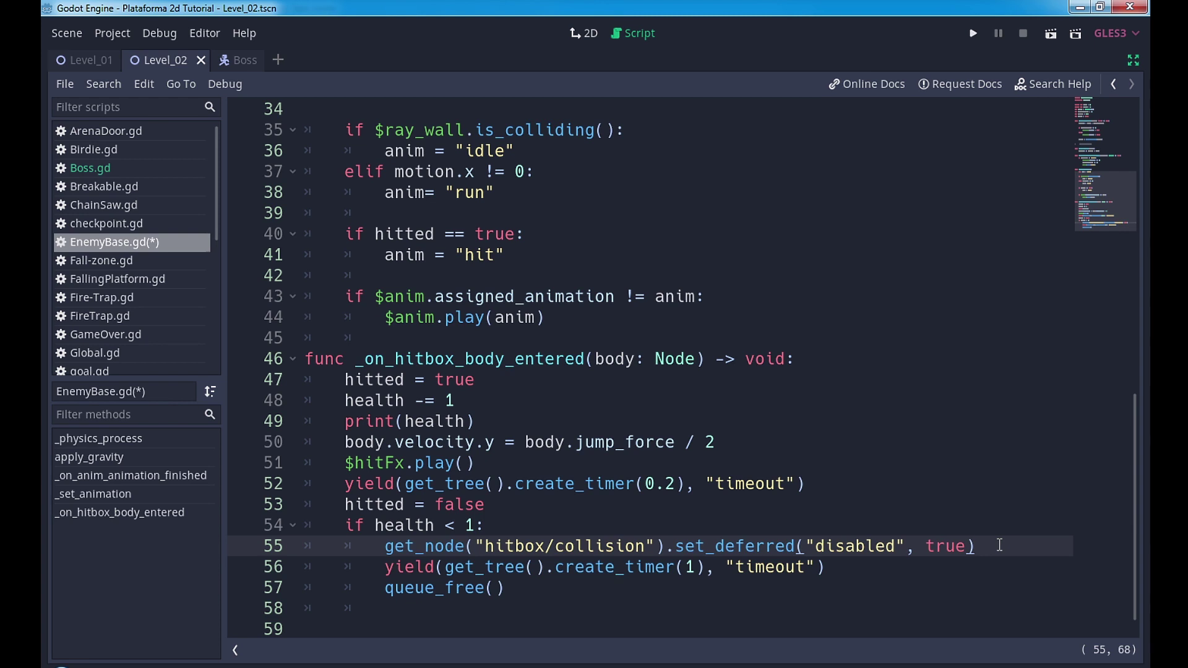
Add set_physics_process(false) on a new line after the hitbox-disable line 55 in EnemyBase.gd
{"action": "key", "text": "Return"}
{"action": "type", "text": "set_p"}
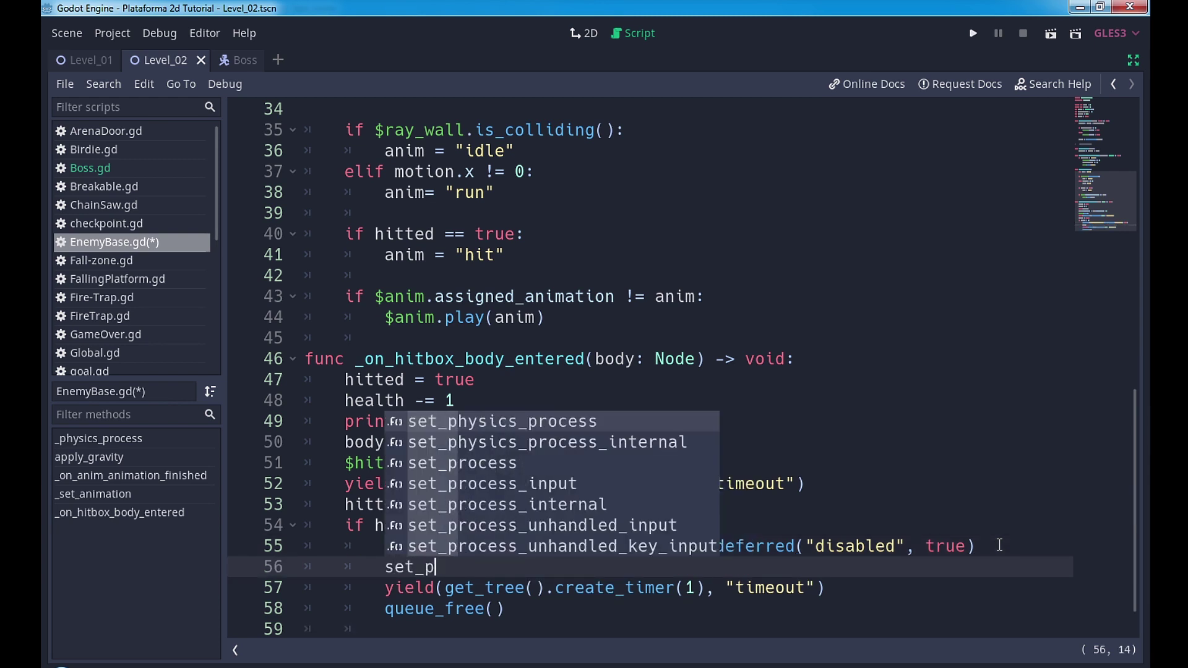
{"action": "type", "text": "h"}
{"action": "key", "text": "Return"}
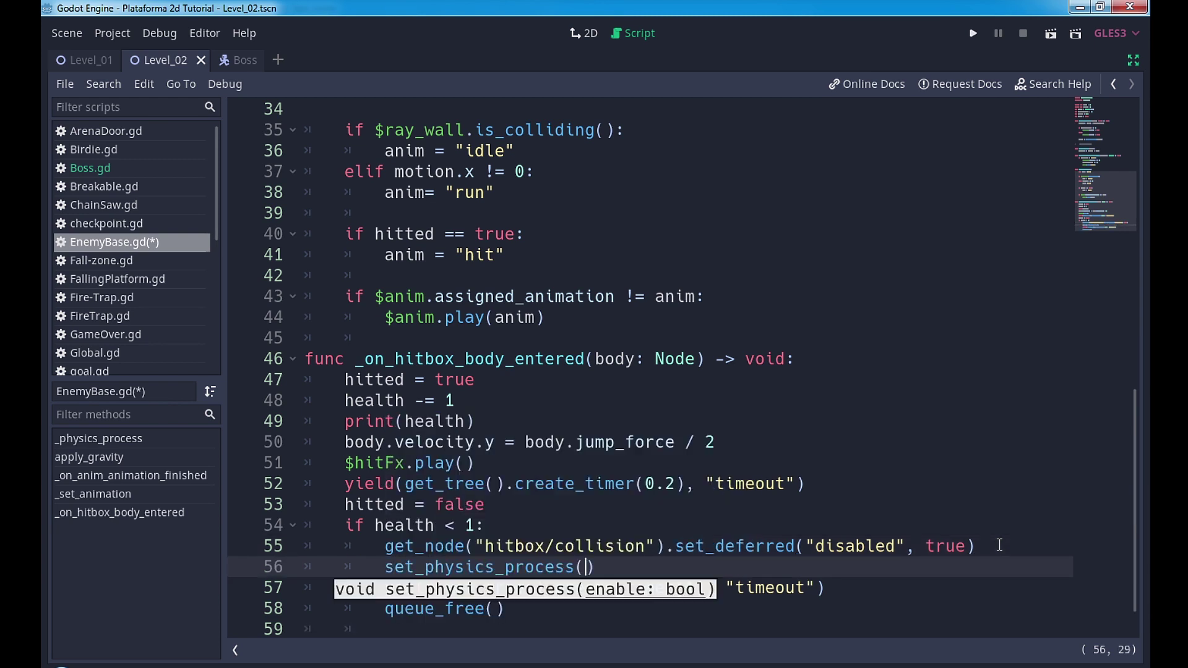
{"action": "type", "text": "false"}
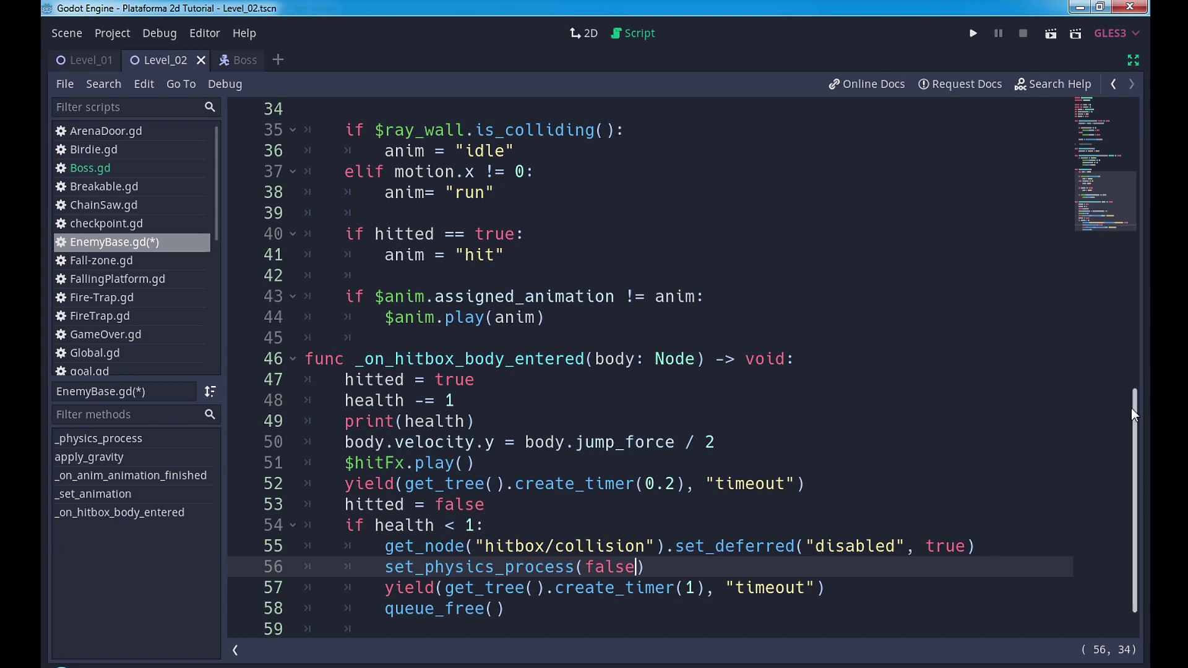
Save and run Level_02, moving the frog right through the level onto the boss-arena platforms
{"action": "left_click", "coordinate": [1050, 35]}
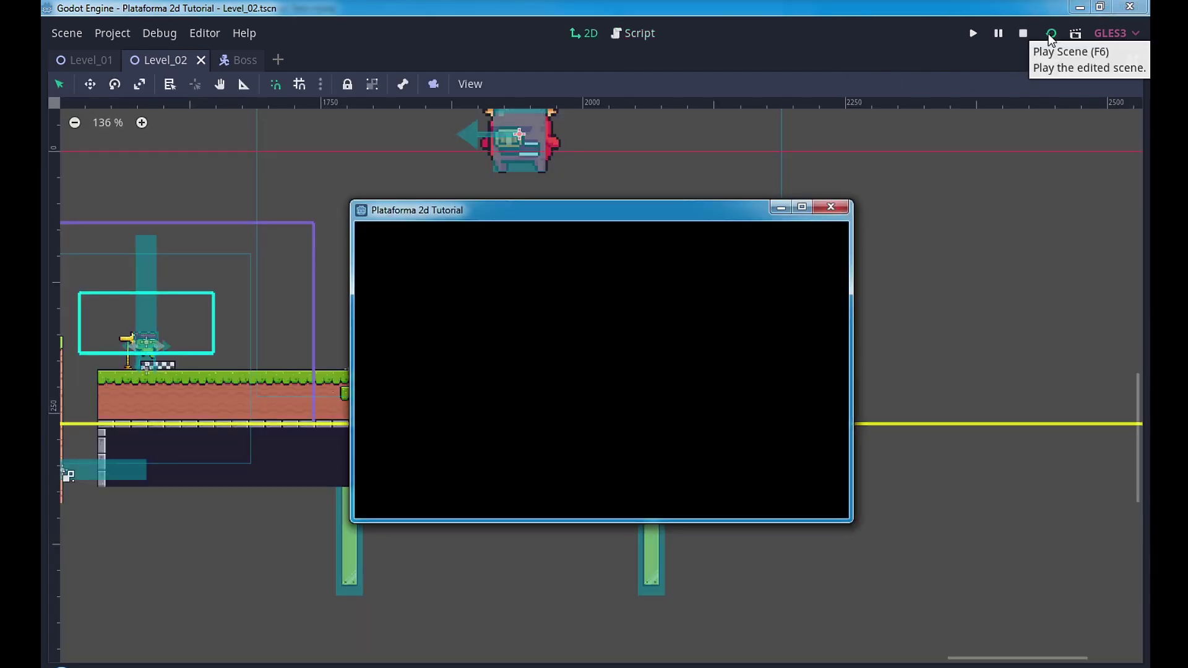
{"action": "key", "text": "Right"}
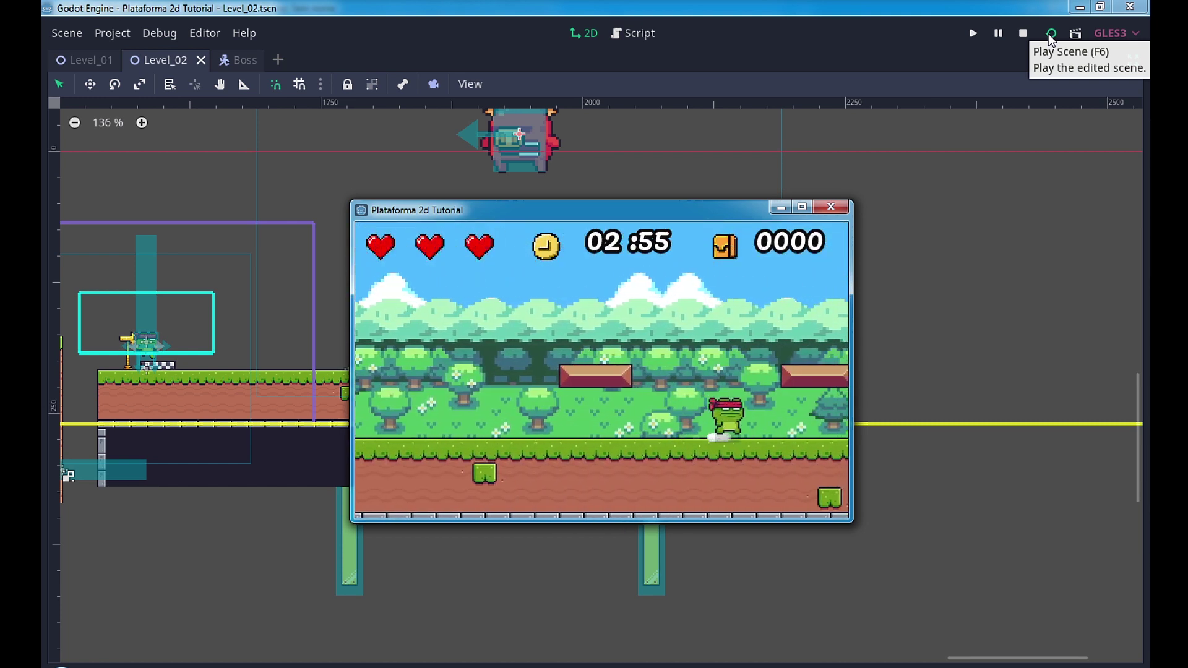
{"action": "key", "text": "space"}
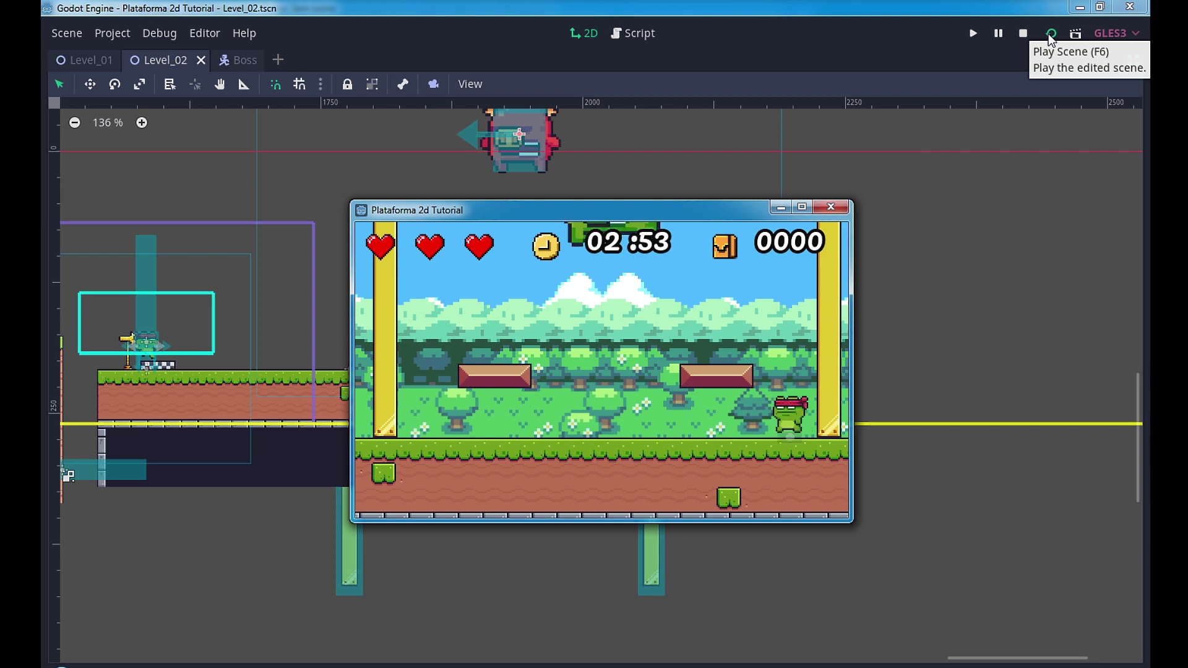
{"action": "key", "text": "Left"}
{"action": "key", "text": "space"}
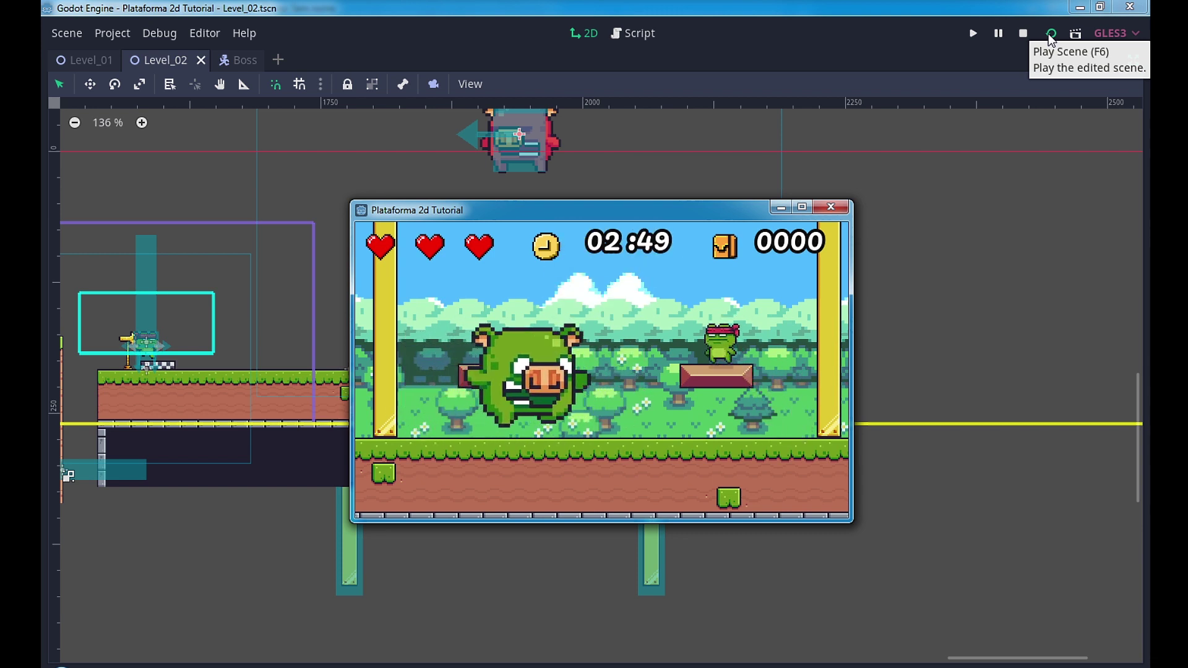
{"action": "key", "text": "space"}
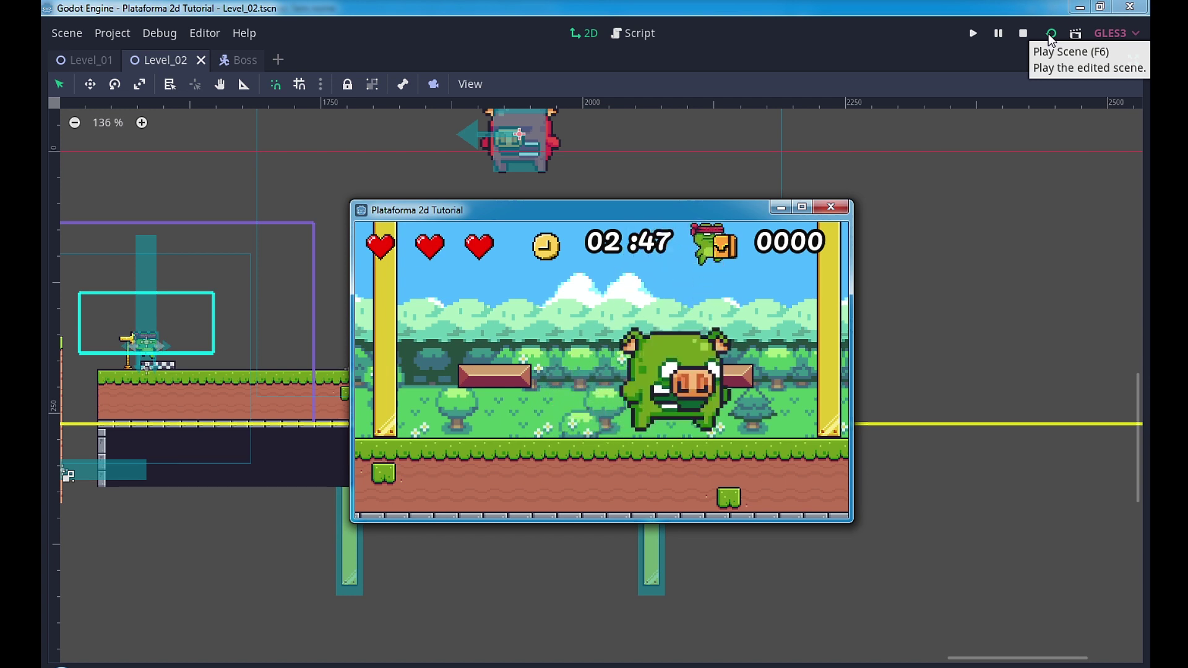
Stomp the boss repeatedly until it dies, then close the game window
{"action": "key", "text": "Left"}
{"action": "key", "text": "space"}
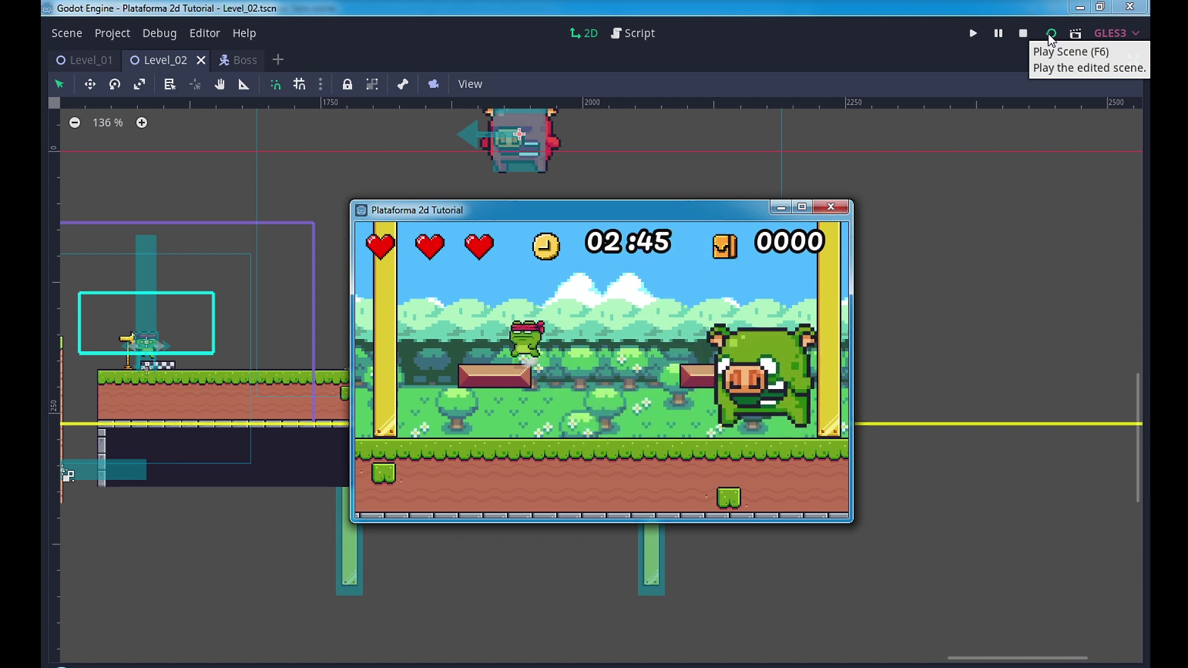
{"action": "key", "text": "space"}
{"action": "key", "text": "Right"}
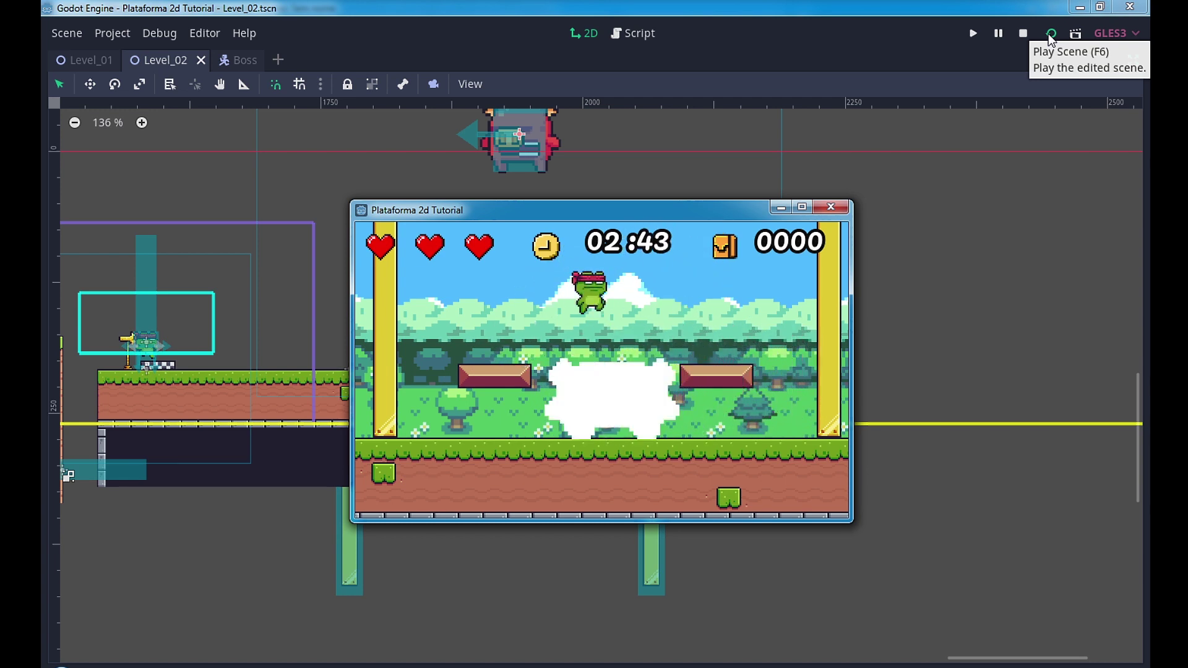
{"action": "key", "text": "space"}
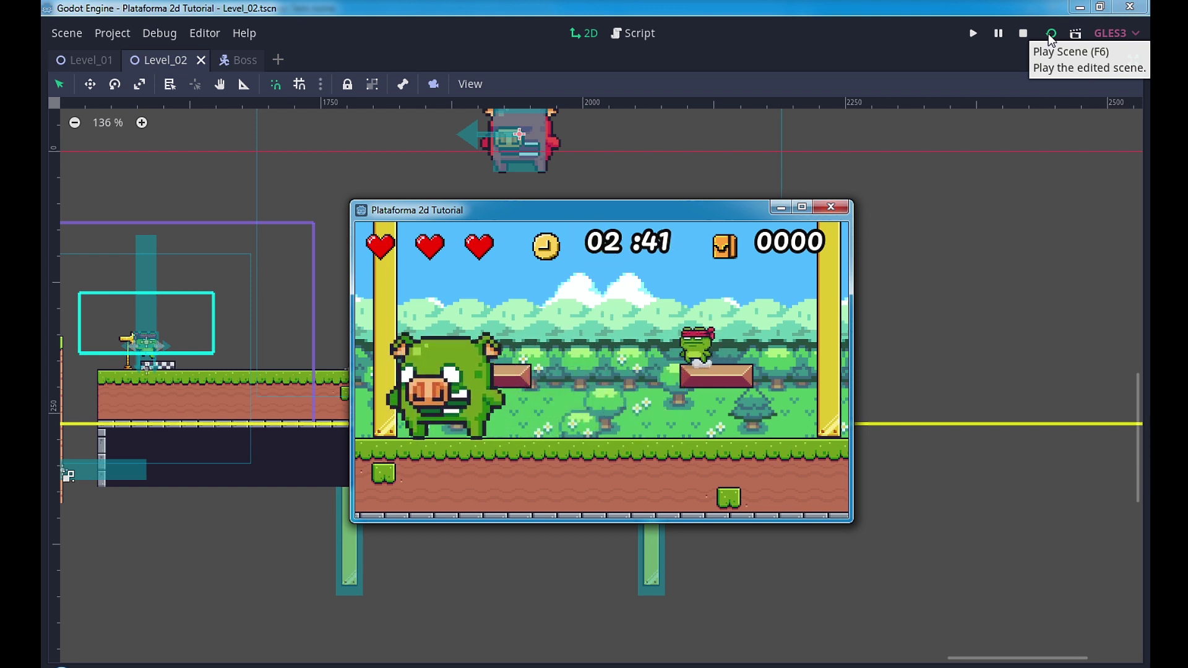
{"action": "key", "text": "space"}
{"action": "key", "text": "Left"}
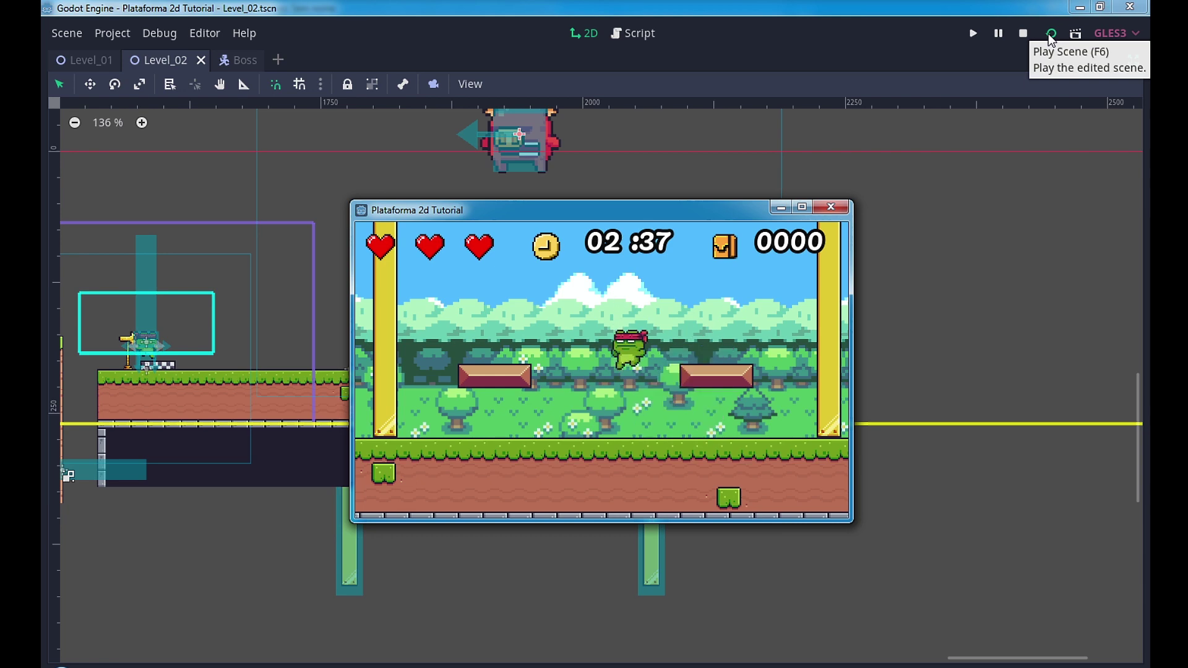
{"action": "left_click", "coordinate": [831, 207]}
Change the death delay on line 57 from create_timer(1) to create_timer(.6)
{"action": "left_click", "coordinate": [632, 32]}
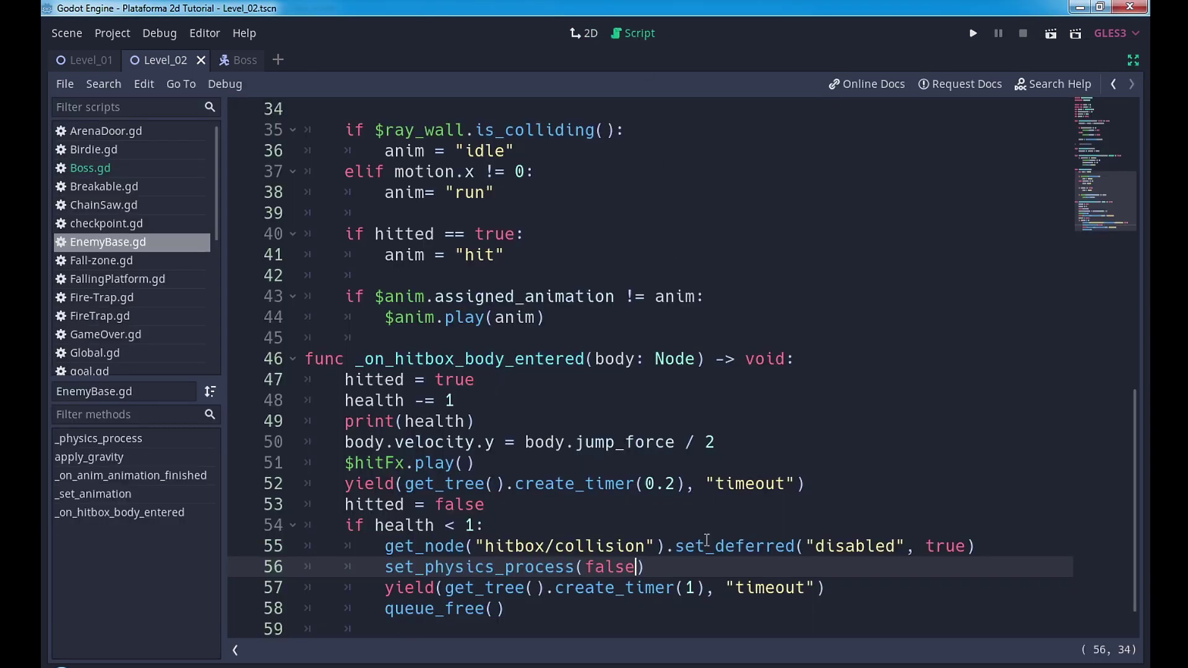
{"action": "left_click", "coordinate": [697, 587]}
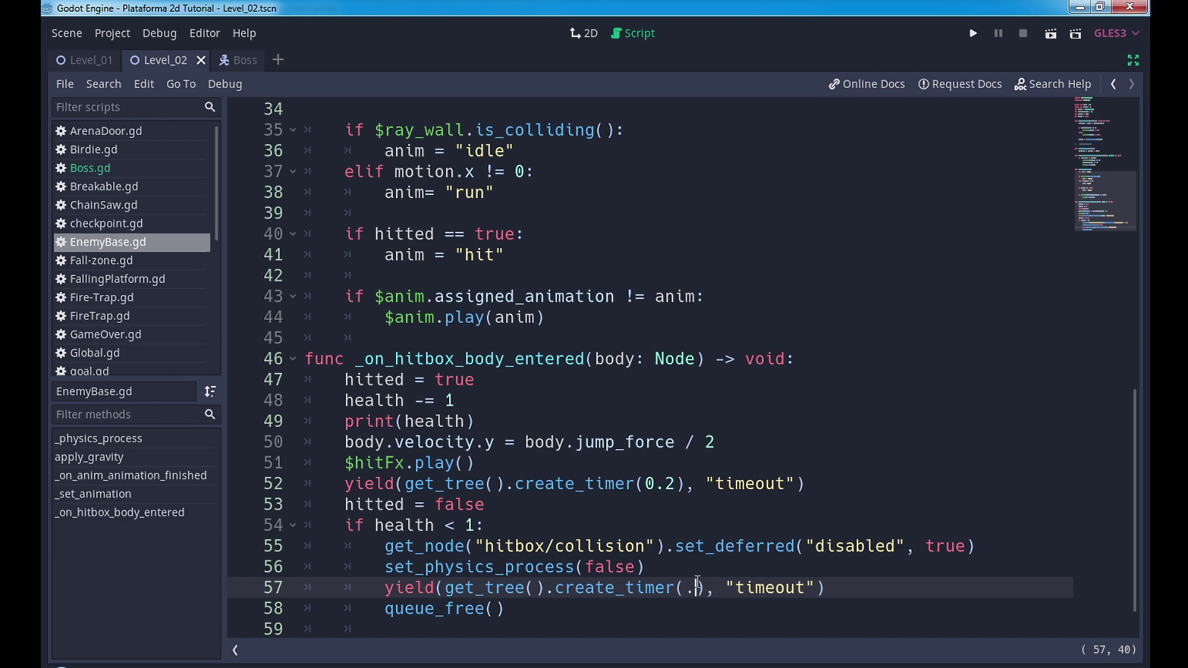
{"action": "type", "text": "6"}
{"action": "scroll", "coordinate": [520, 544], "scroll_direction": "down", "scroll_amount": 1}
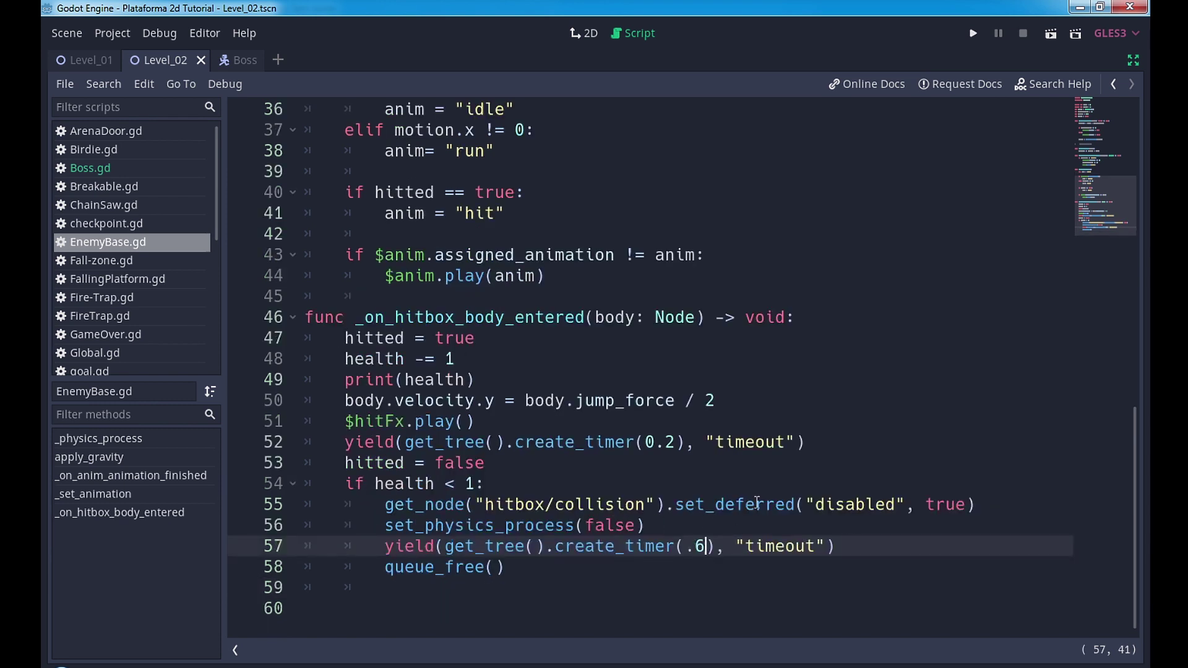
{"action": "left_click", "coordinate": [384, 505]}
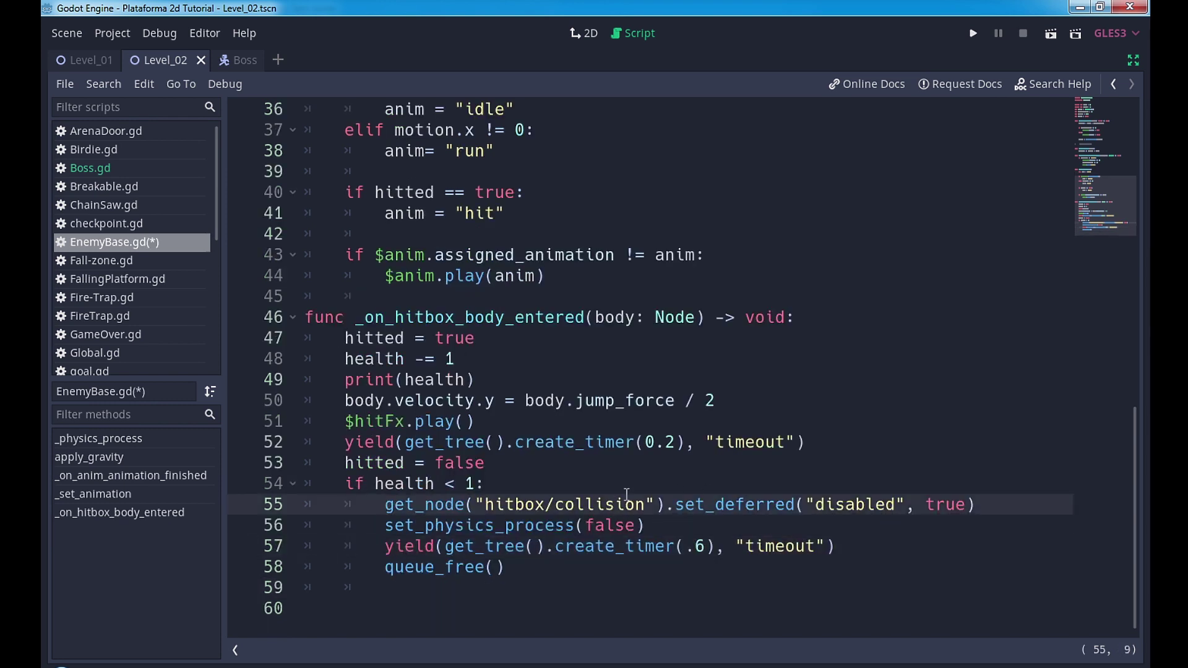
Turn on Debug > Visible Collision Shapes and run the scene again
{"action": "left_click", "coordinate": [173, 35]}
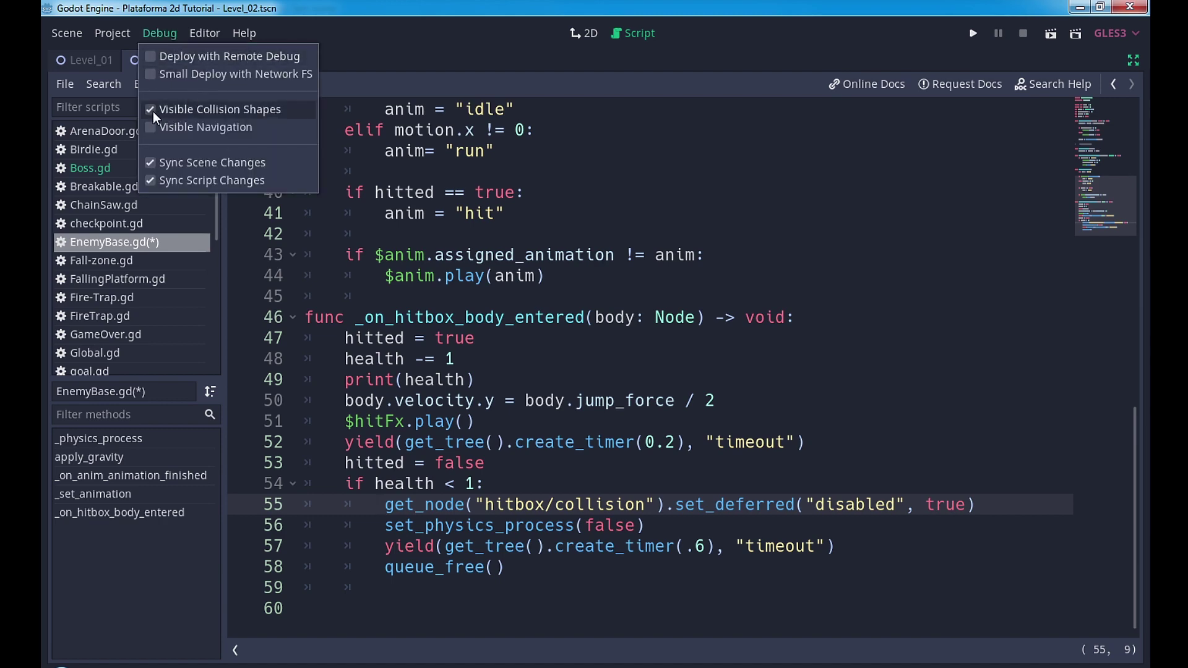
{"action": "left_click", "coordinate": [1060, 43]}
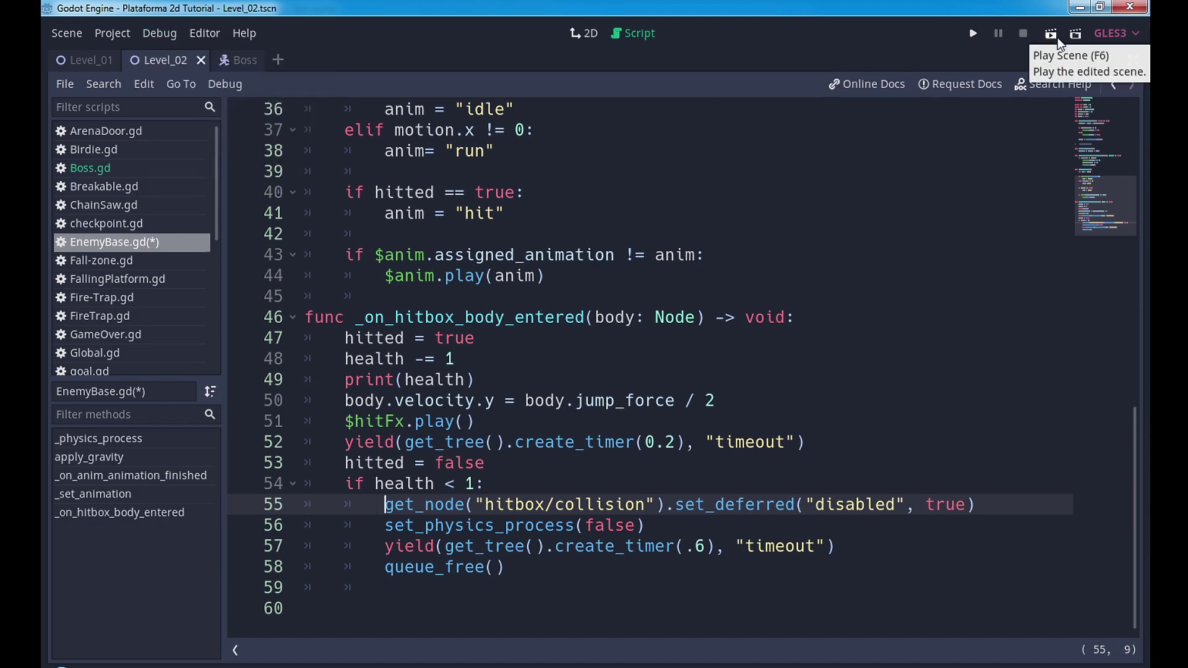
{"action": "left_click", "coordinate": [1059, 42]}
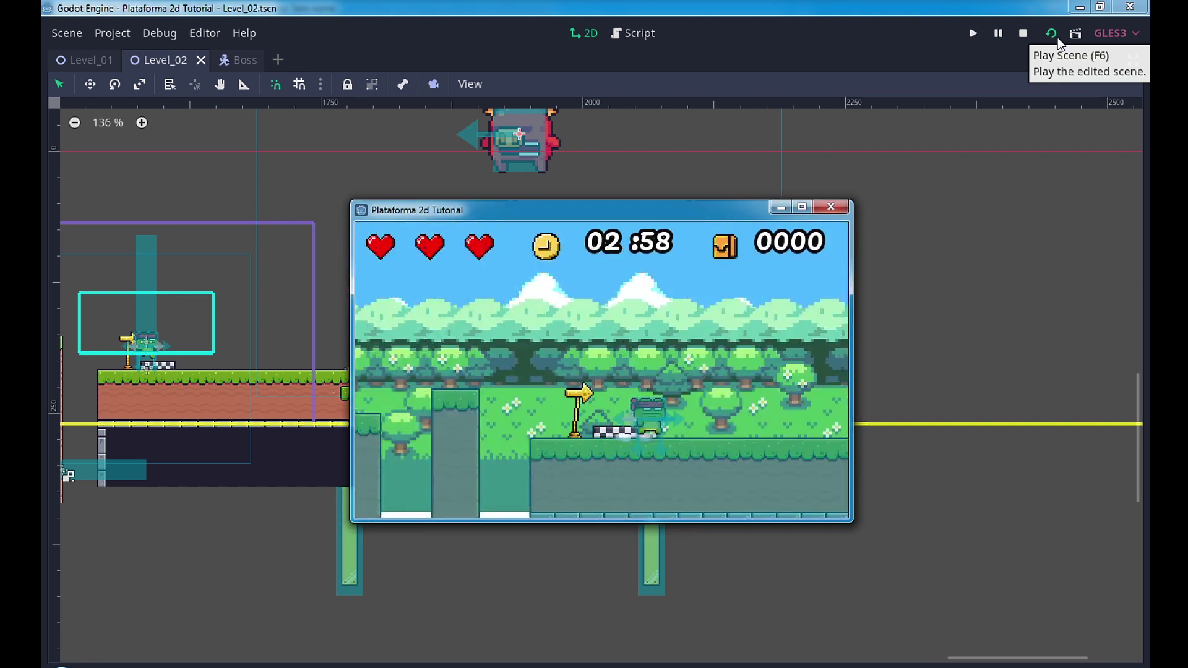
Walk the frog right into the boss arena and up onto the right floating platform
{"action": "key", "text": "Right"}
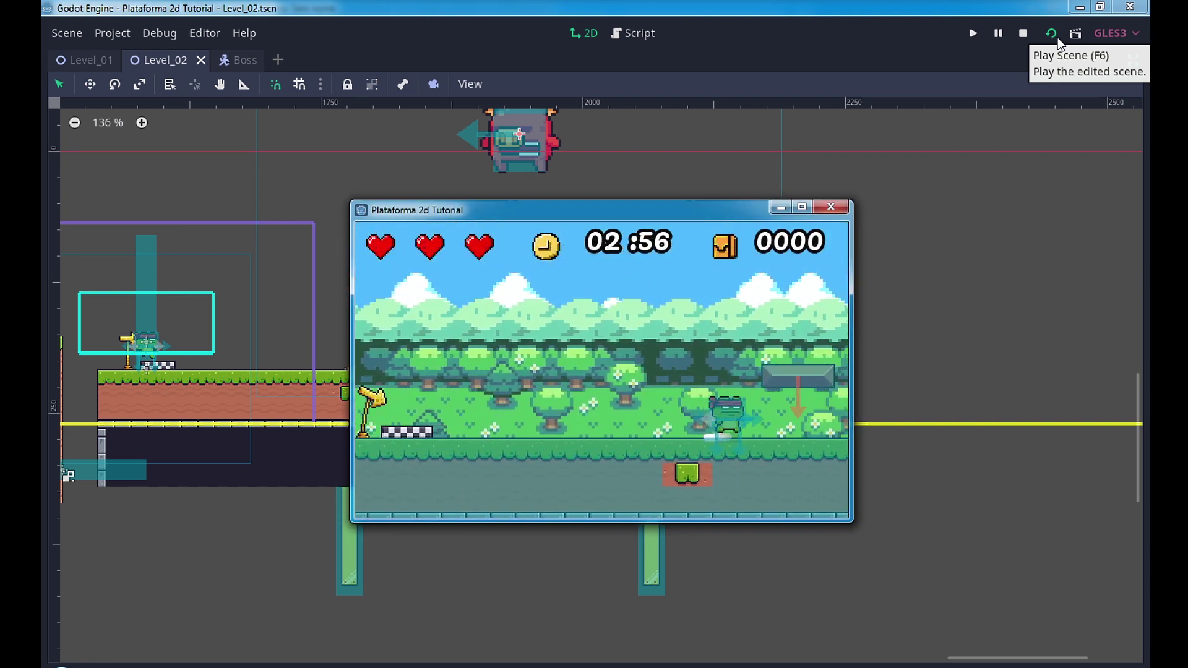
{"action": "key", "text": "Right"}
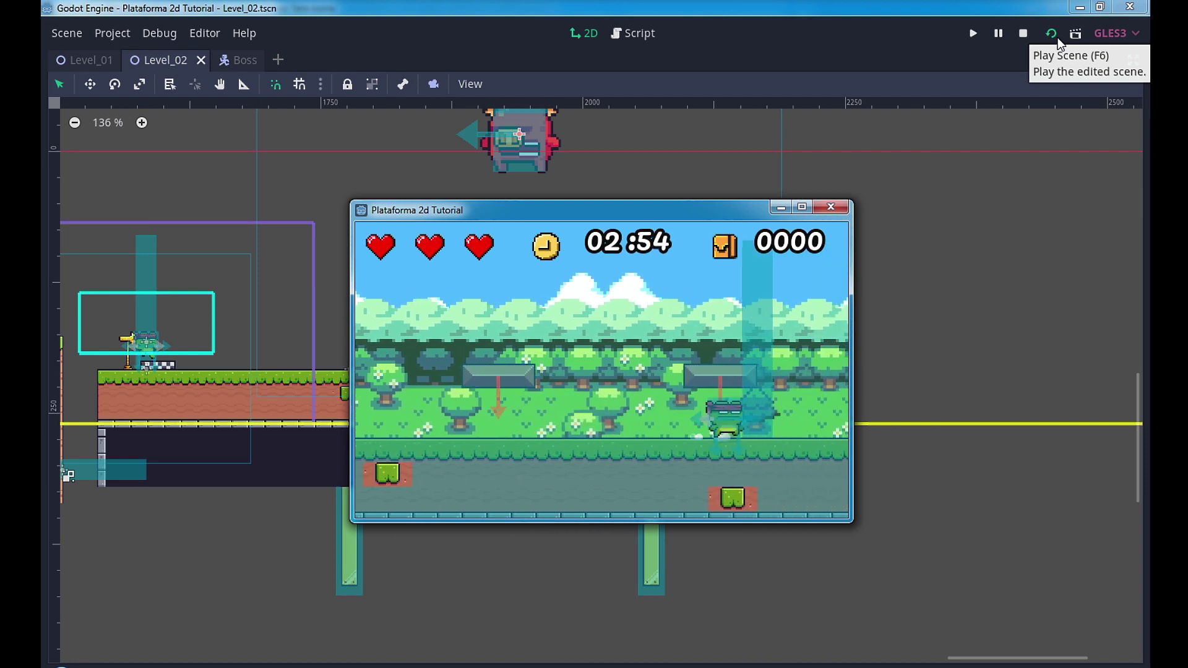
{"action": "key", "text": "Right"}
{"action": "key", "text": "Up"}
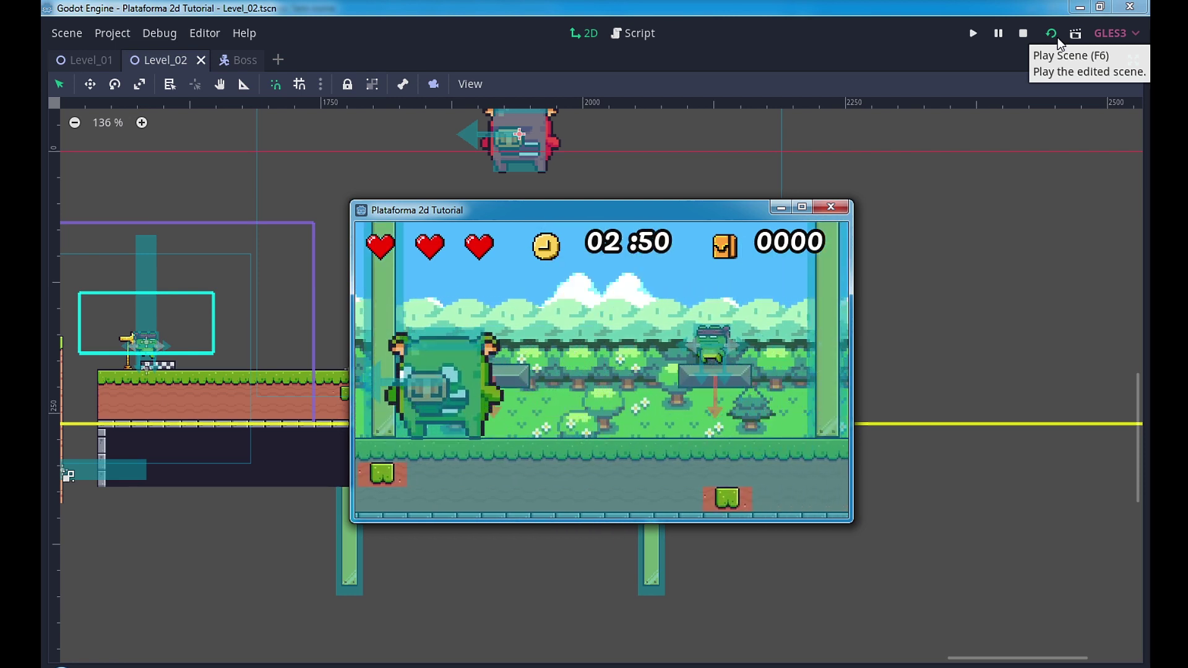
Jump over and stomp the boss while watching its collision shapes, then close the game
{"action": "key", "text": "Left"}
{"action": "key", "text": "Up"}
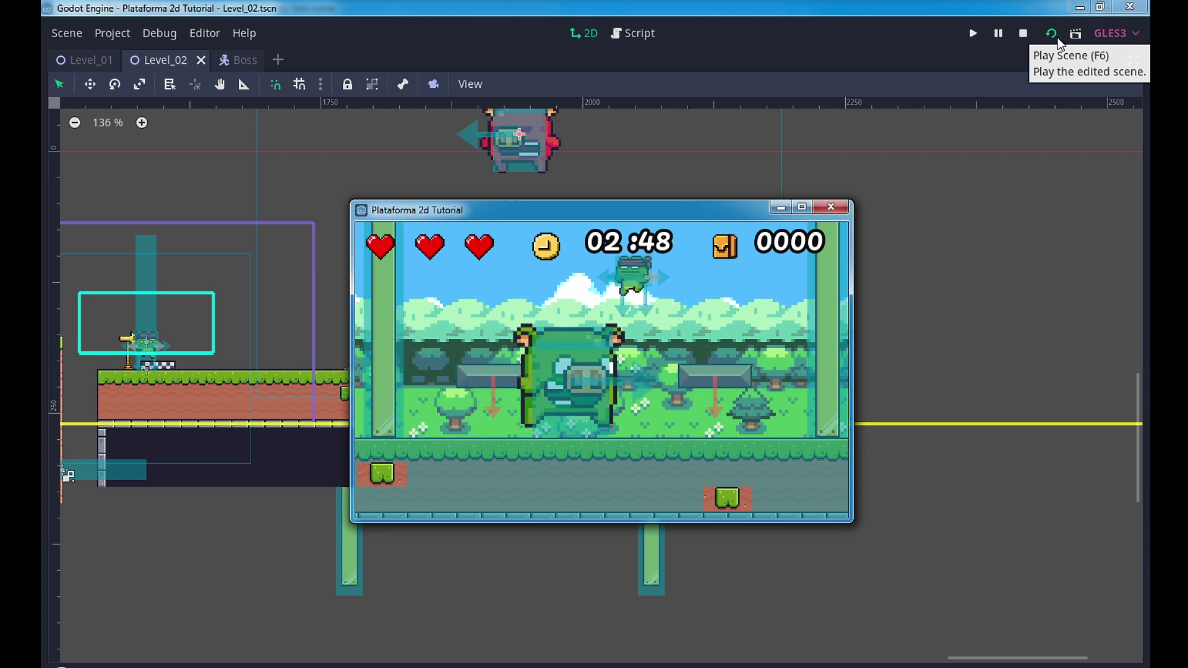
{"action": "key", "text": "Right"}
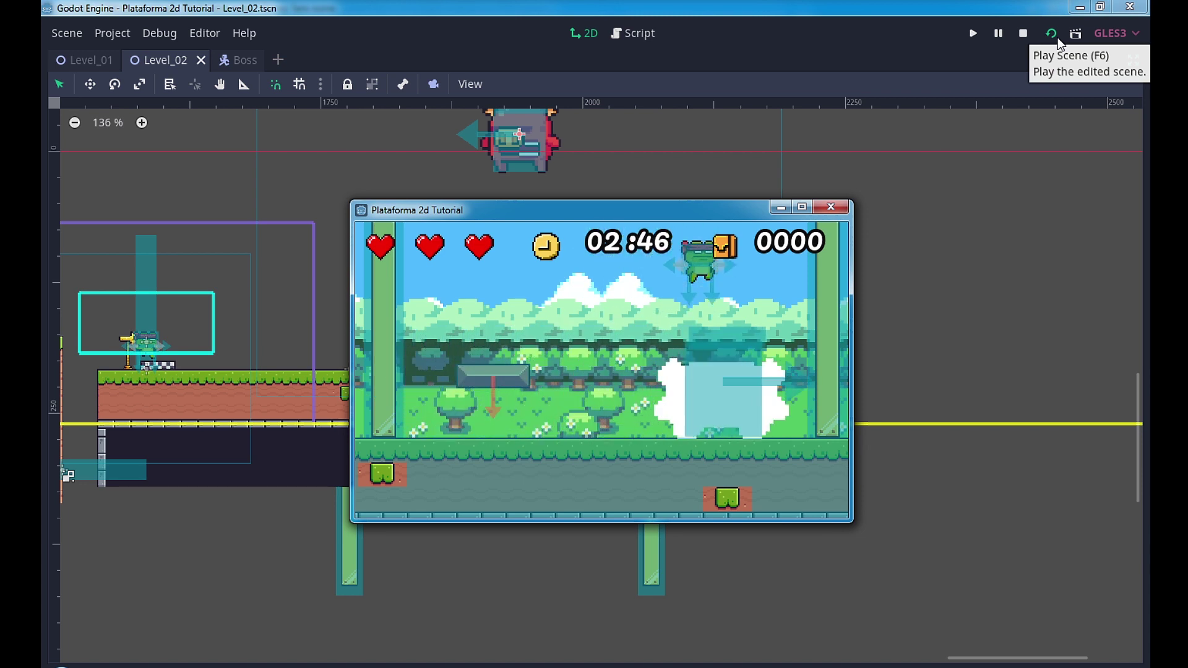
{"action": "key", "text": "Left"}
{"action": "key", "text": "Left"}
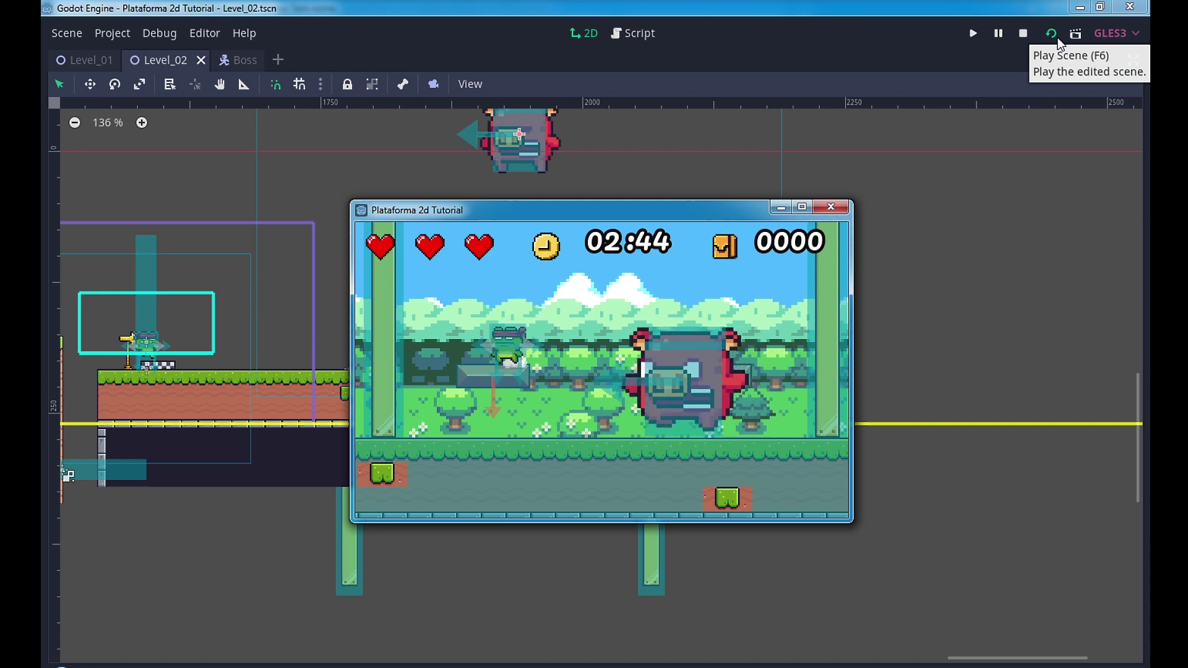
{"action": "key", "text": "Up"}
{"action": "key", "text": "Right"}
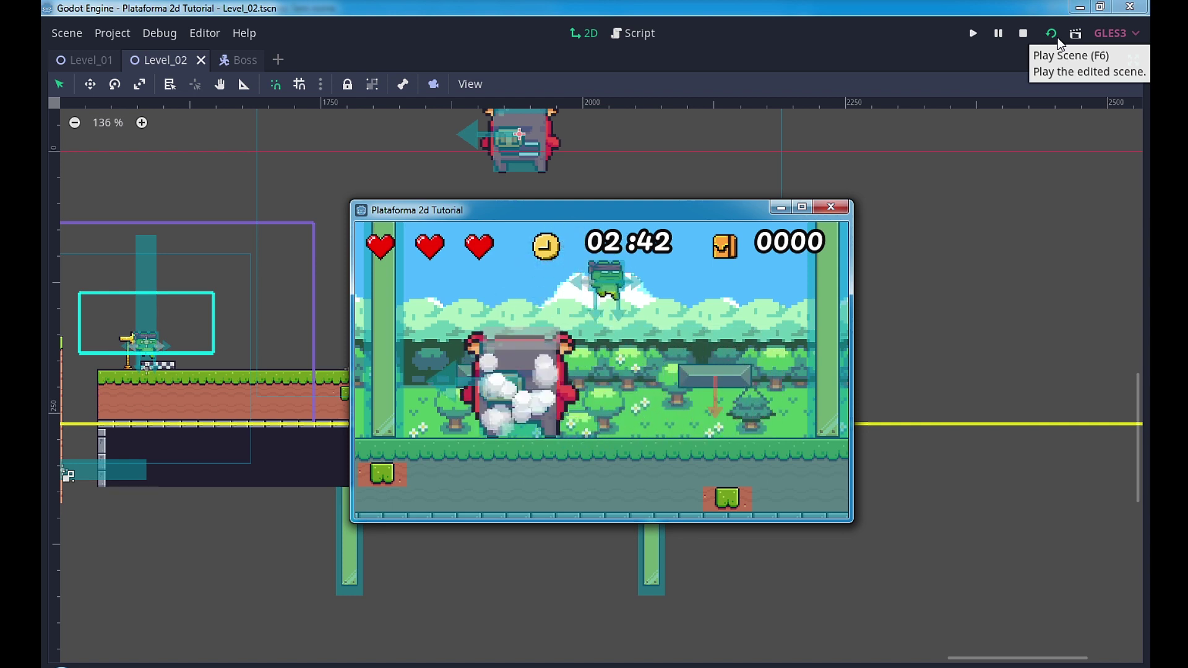
{"action": "left_click", "coordinate": [839, 207]}
Set the death timer to .7 seconds and copy the hitbox-disable line 55
{"action": "left_click", "coordinate": [632, 33]}
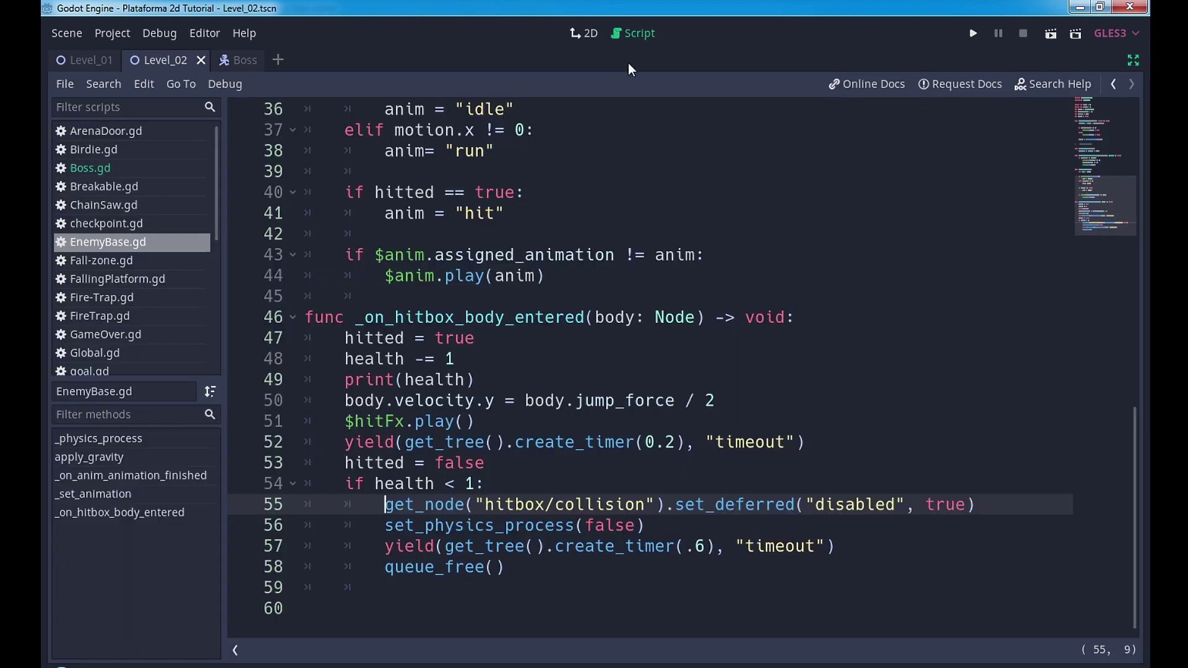
{"action": "left_click", "coordinate": [702, 556]}
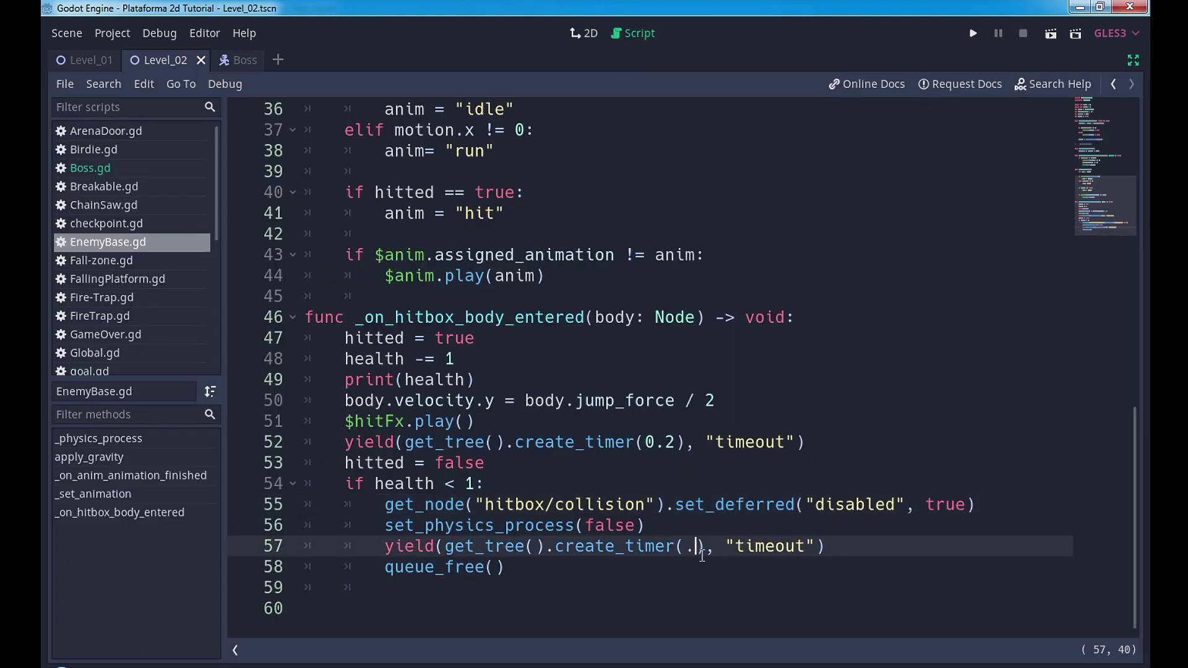
{"action": "type", "text": "7"}
{"action": "left_click", "coordinate": [981, 505]}
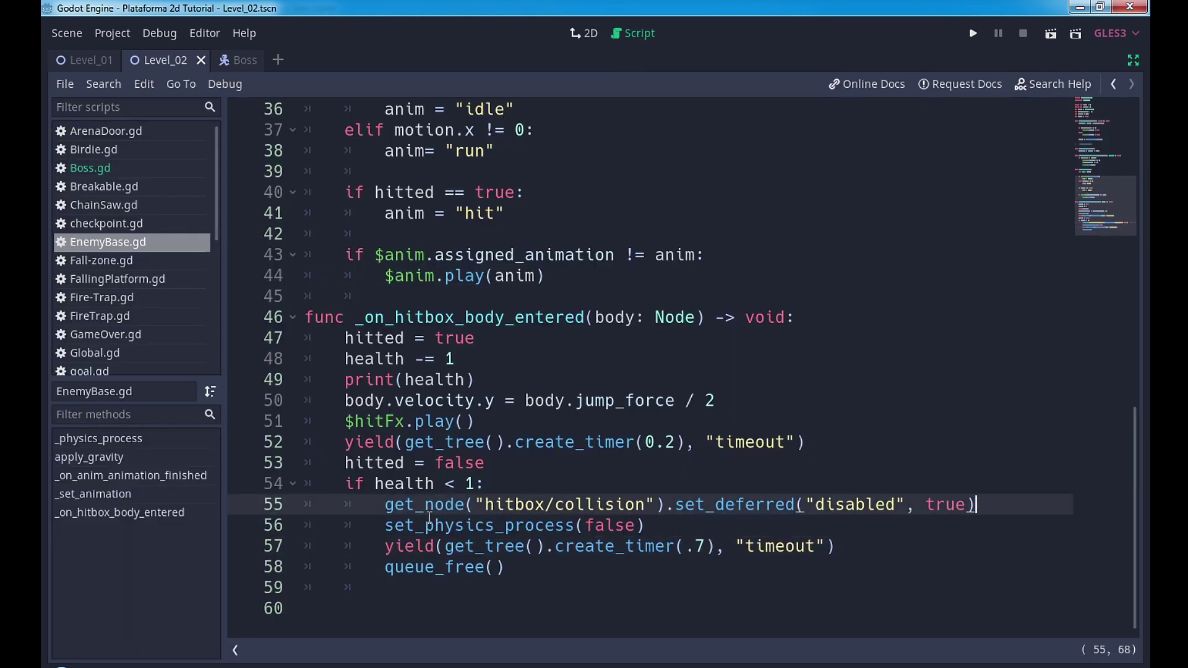
{"action": "left_click", "coordinate": [386, 505], "text": "shift"}
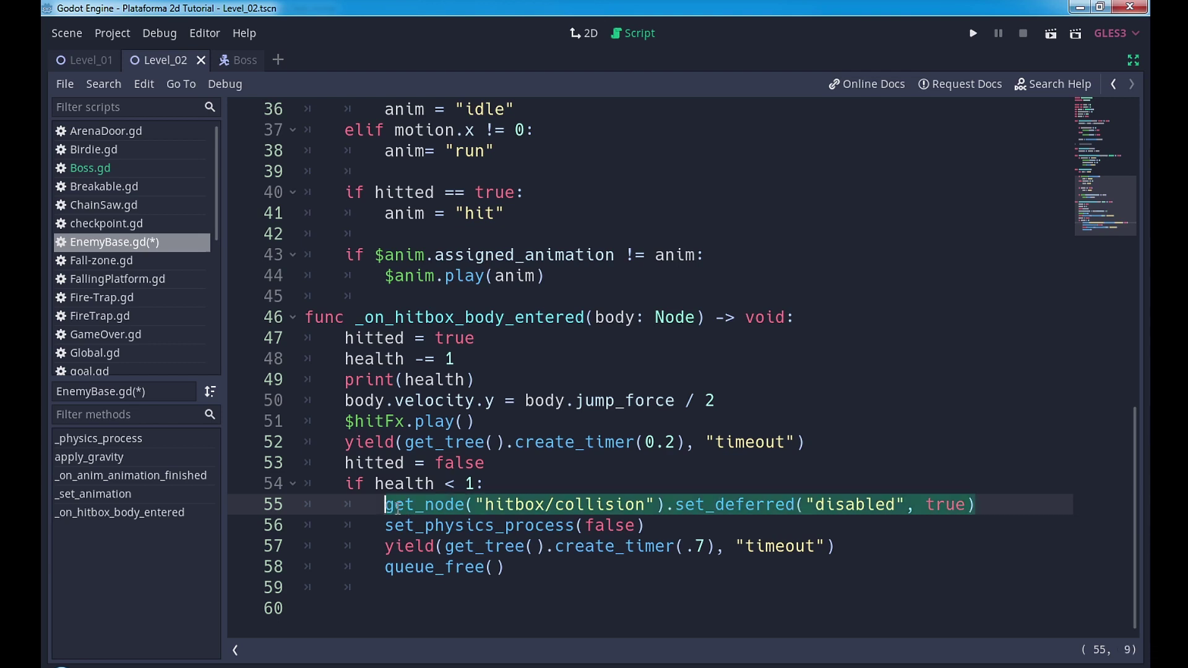
{"action": "left_click", "coordinate": [849, 547]}
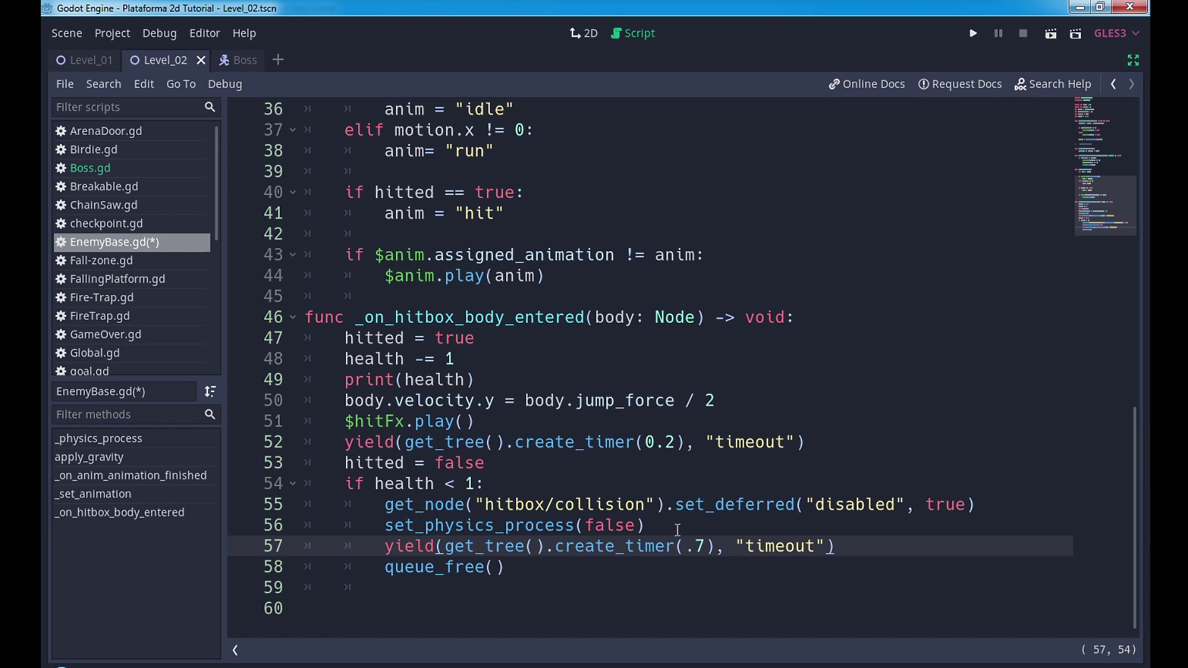
Add get_node("collision").set_deferred("disabled", true) after set_physics_process(false) and run the scene
{"action": "left_click", "coordinate": [678, 522]}
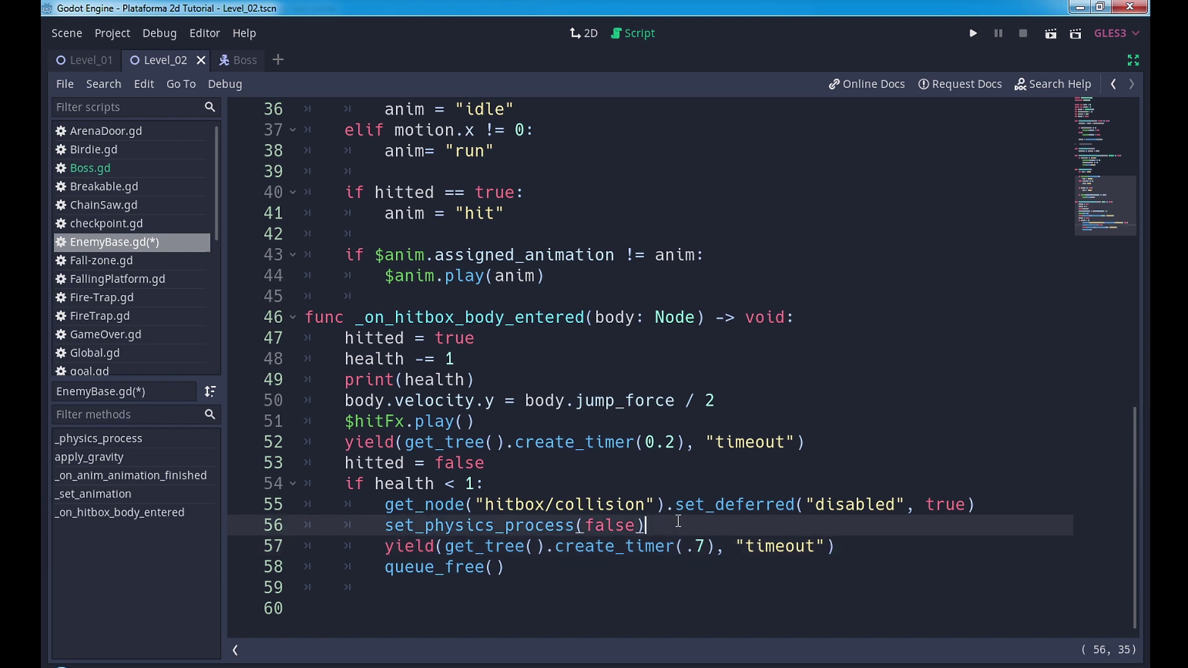
{"action": "key", "text": "Return"}
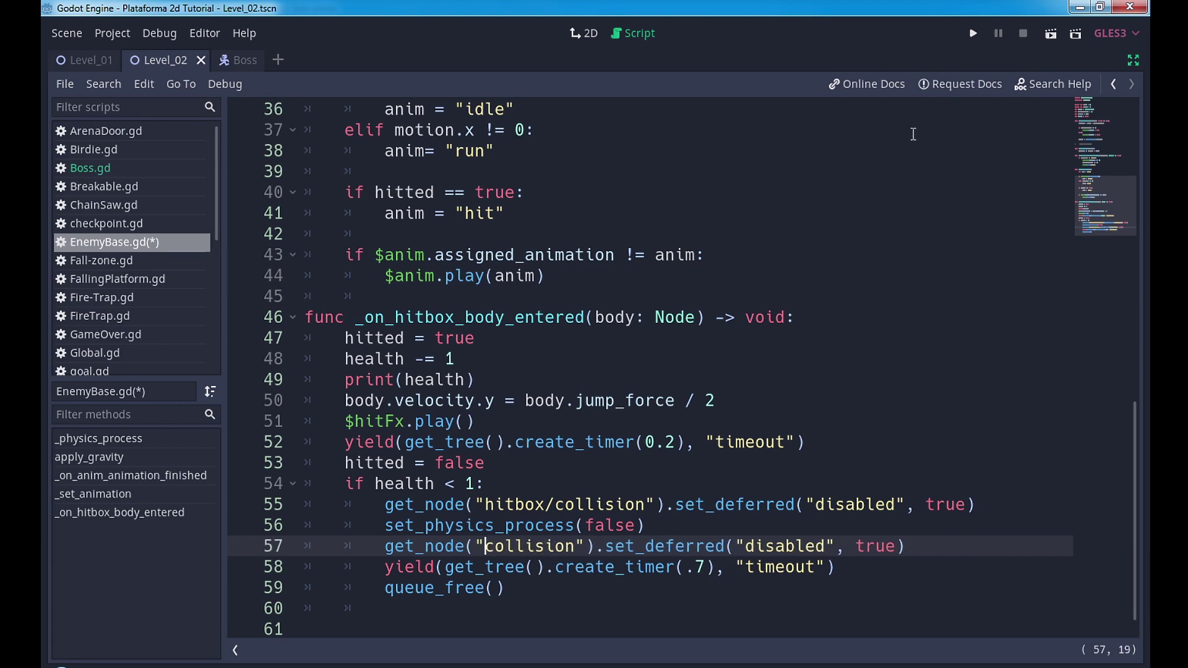
{"action": "left_click", "coordinate": [1052, 35]}
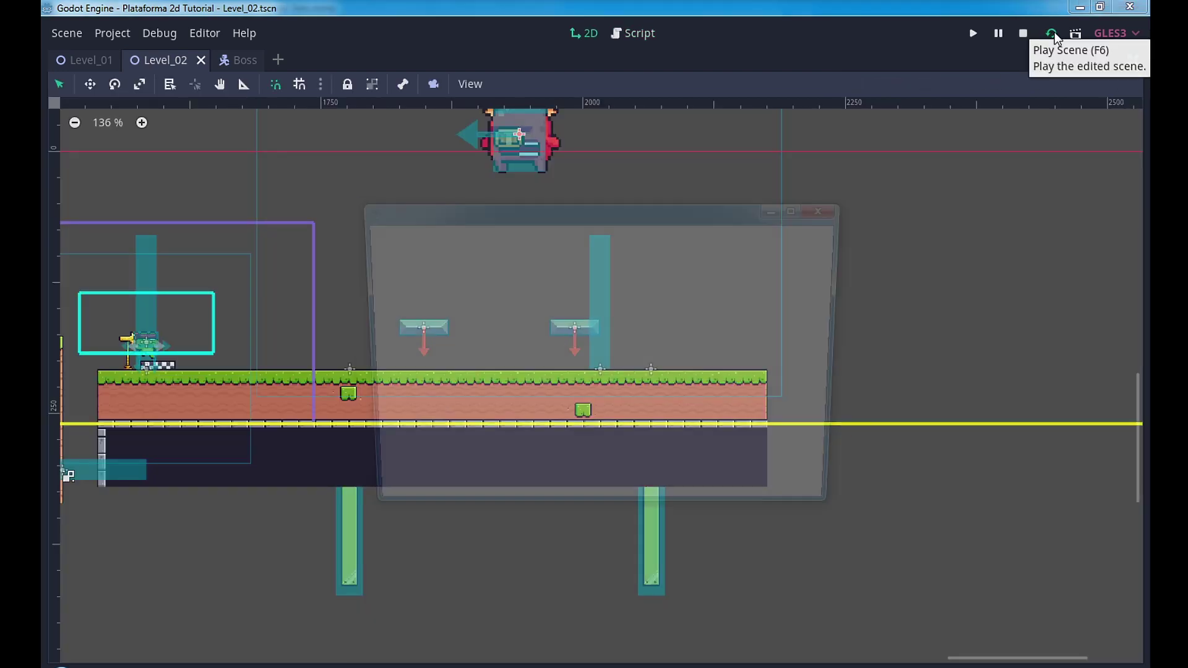
Close the running game, check the Debug menu, and start the scene again
{"action": "left_click", "coordinate": [836, 209]}
{"action": "left_click", "coordinate": [159, 32]}
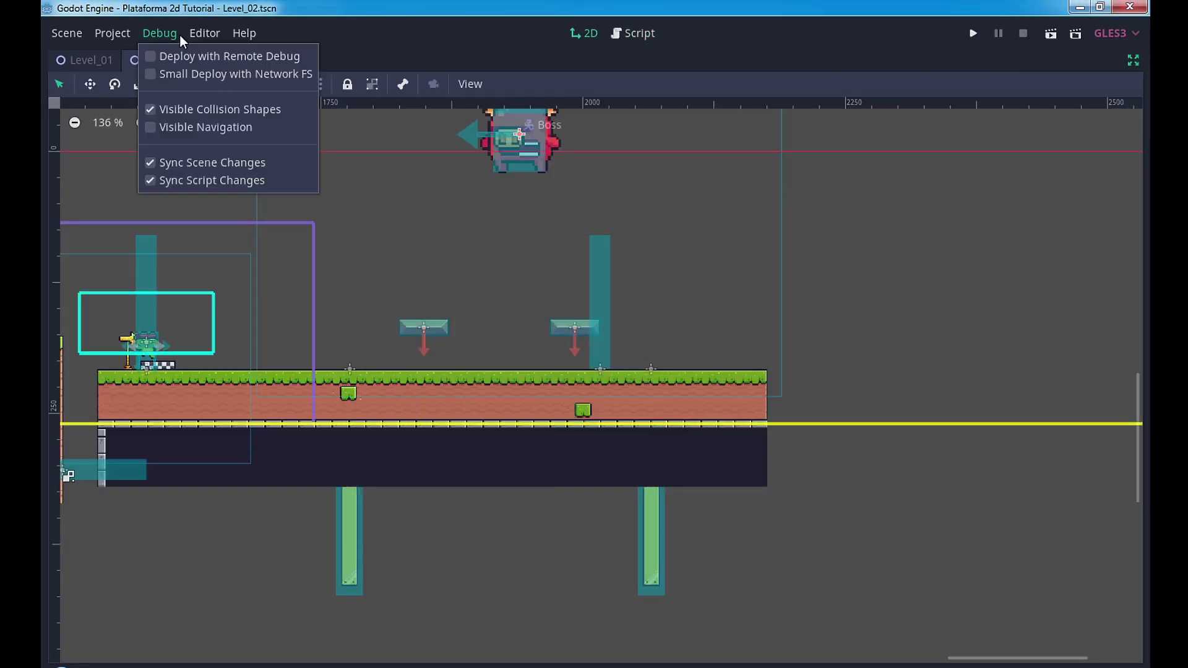
{"action": "left_click", "coordinate": [1055, 36]}
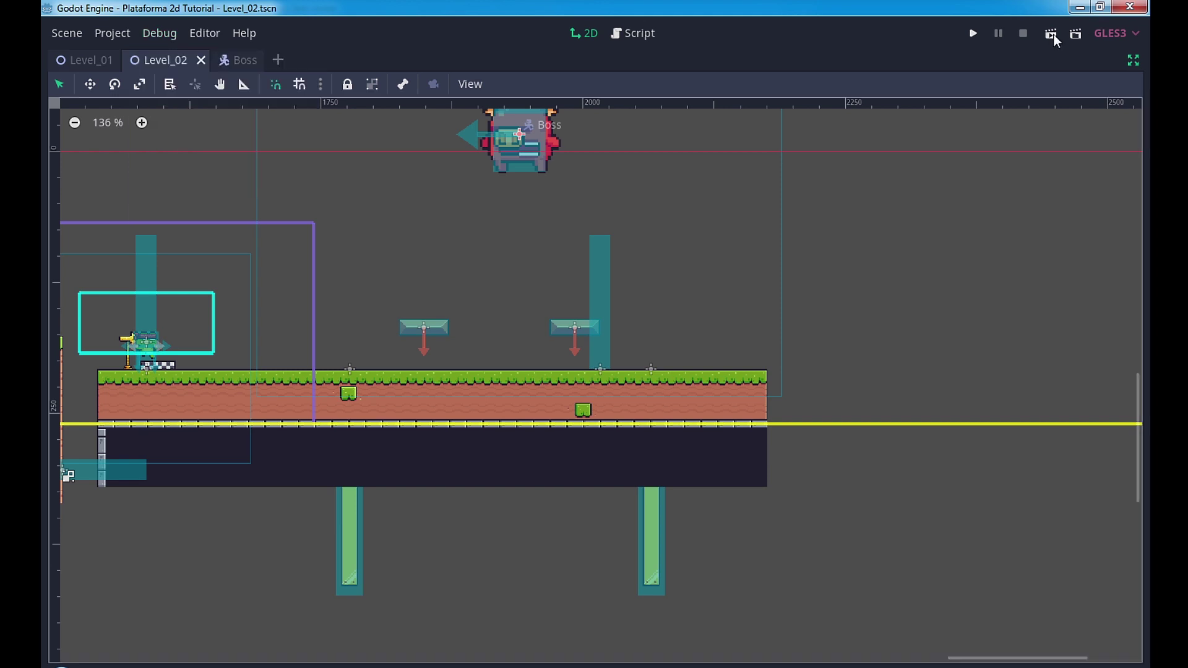
{"action": "left_click", "coordinate": [1052, 35]}
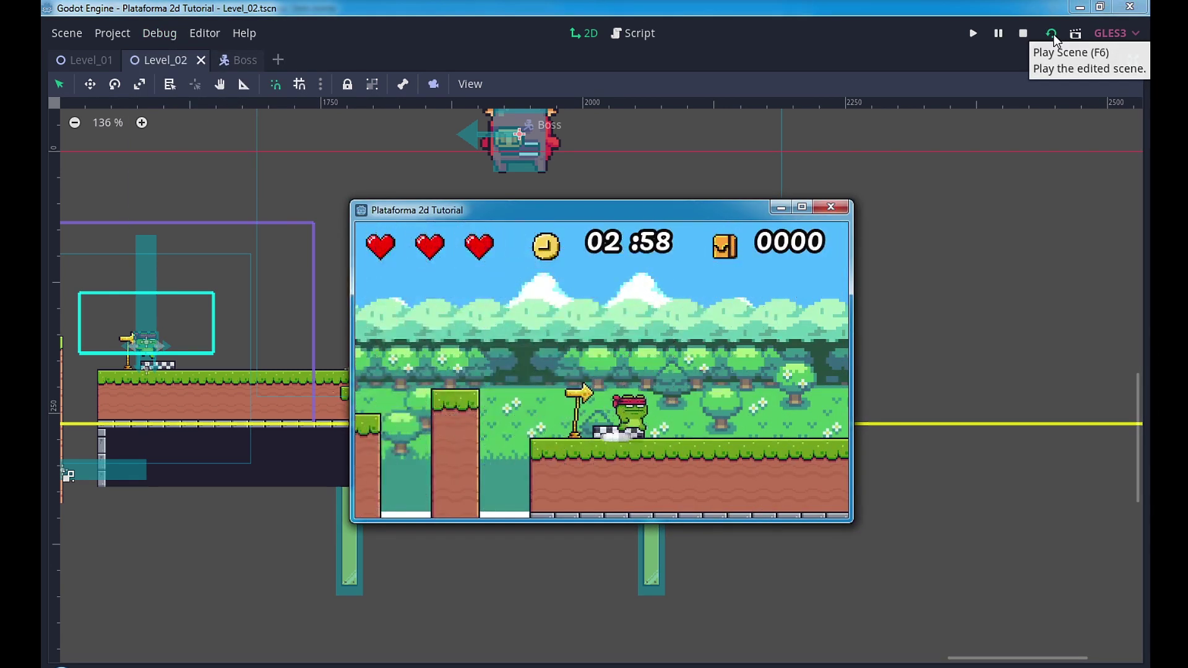
Run the frog right to the arena and jump between platforms toward the boss
{"action": "key", "text": "Right"}
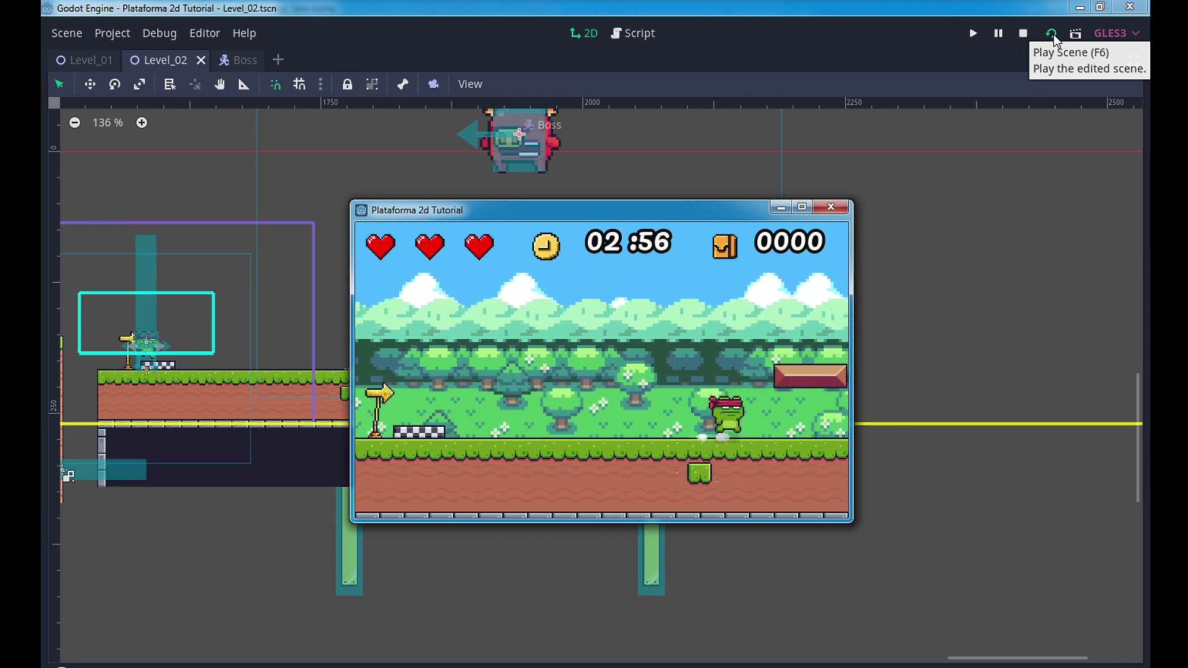
{"action": "key", "text": "Right"}
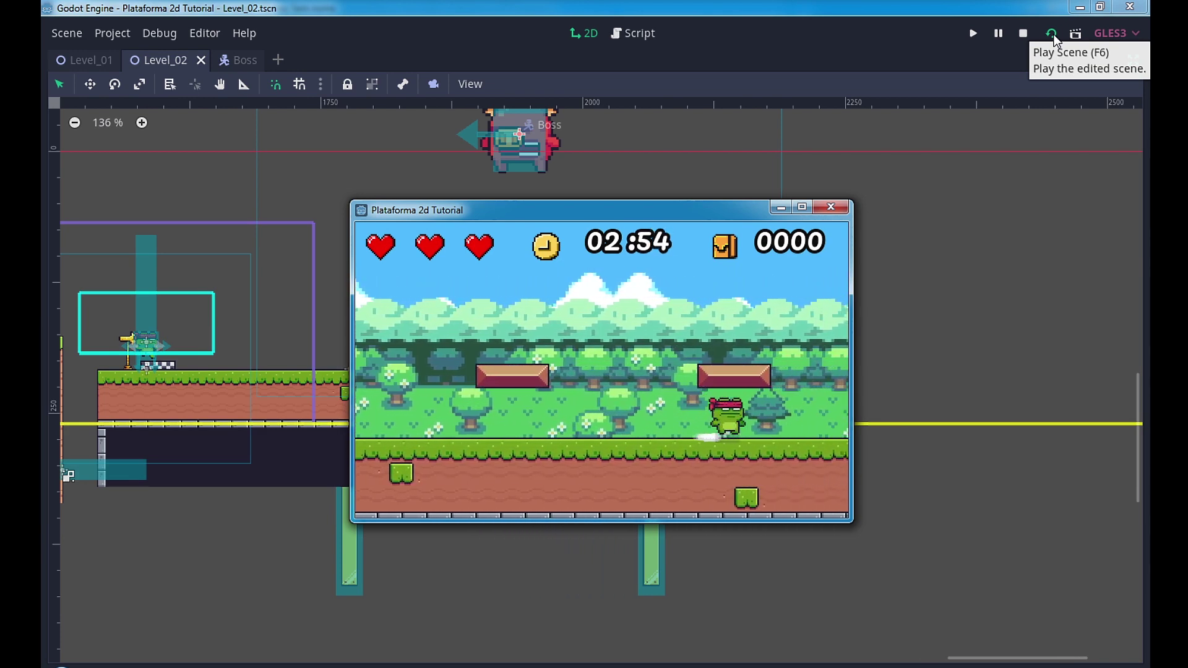
{"action": "key", "text": "Left"}
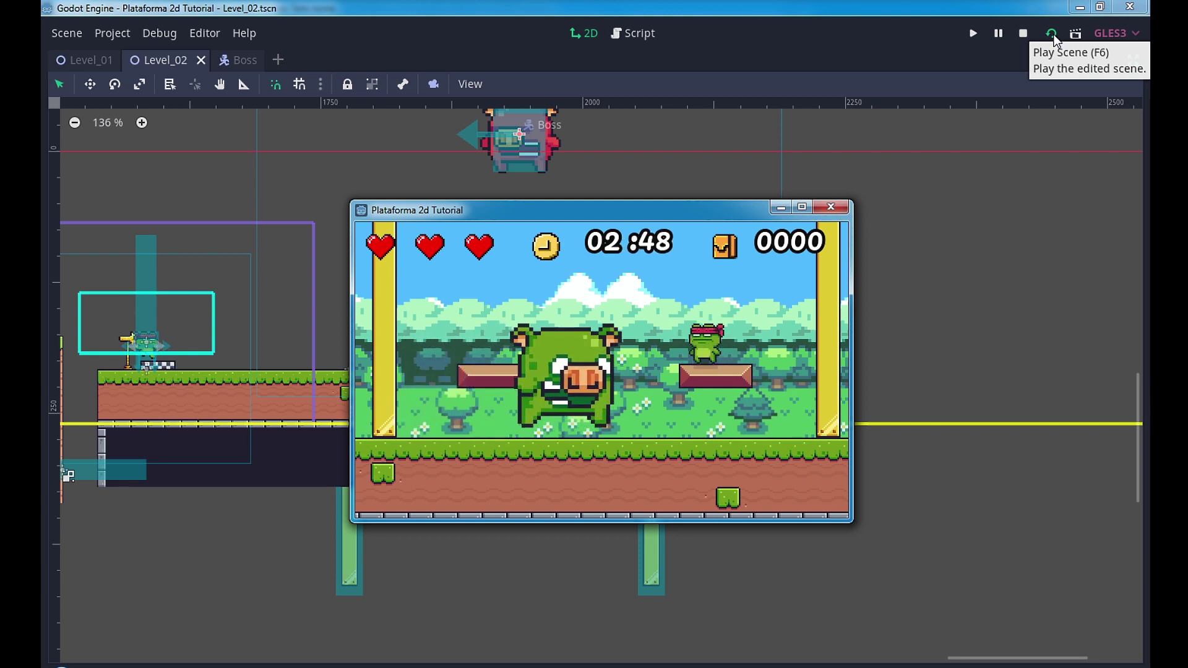
{"action": "key", "text": "space"}
{"action": "key", "text": "Left"}
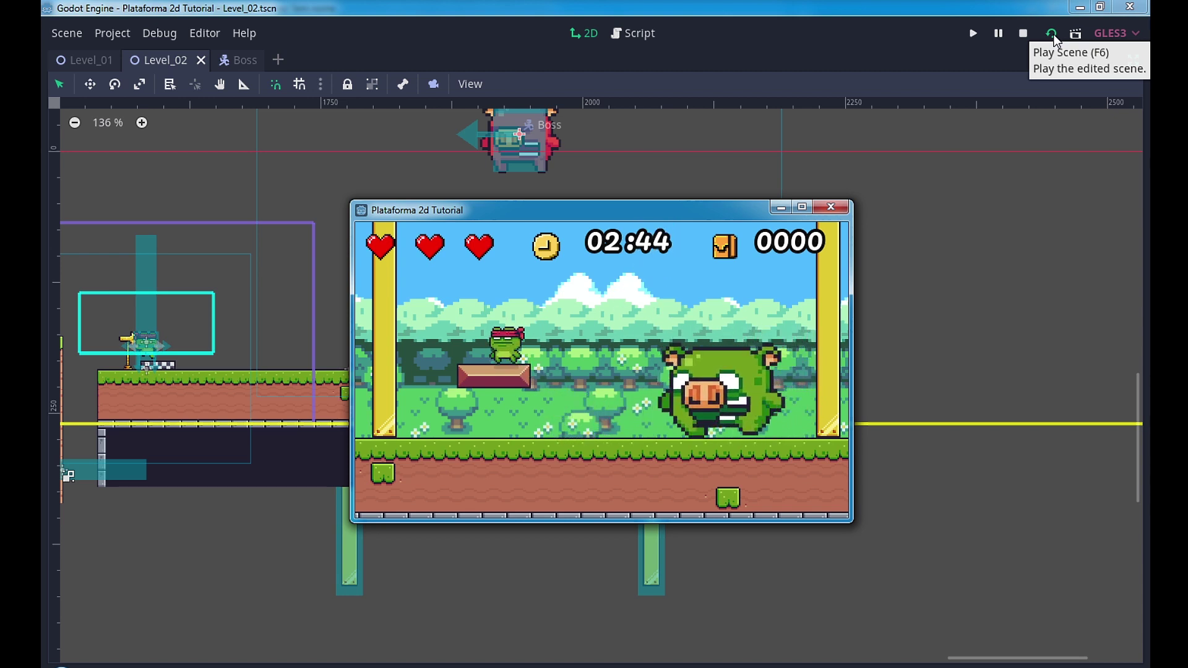
{"action": "key", "text": "space"}
Stomp the boss from the platforms to check its death behaviour, then close the game window
{"action": "key", "text": "Right"}
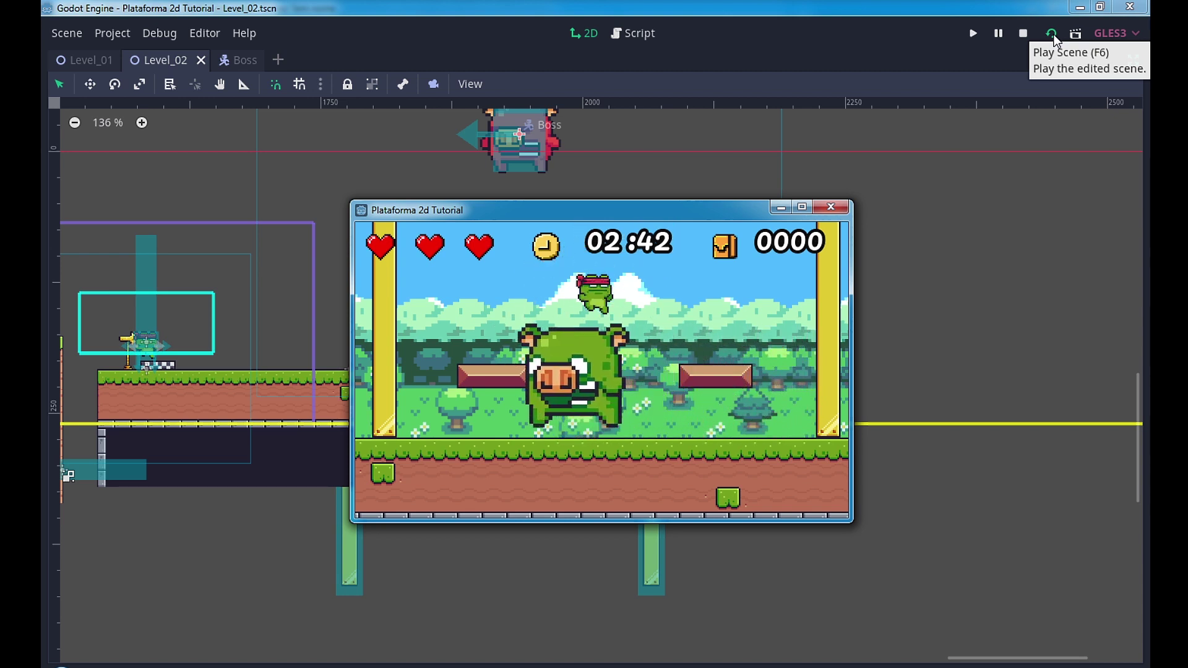
{"action": "key", "text": "Right"}
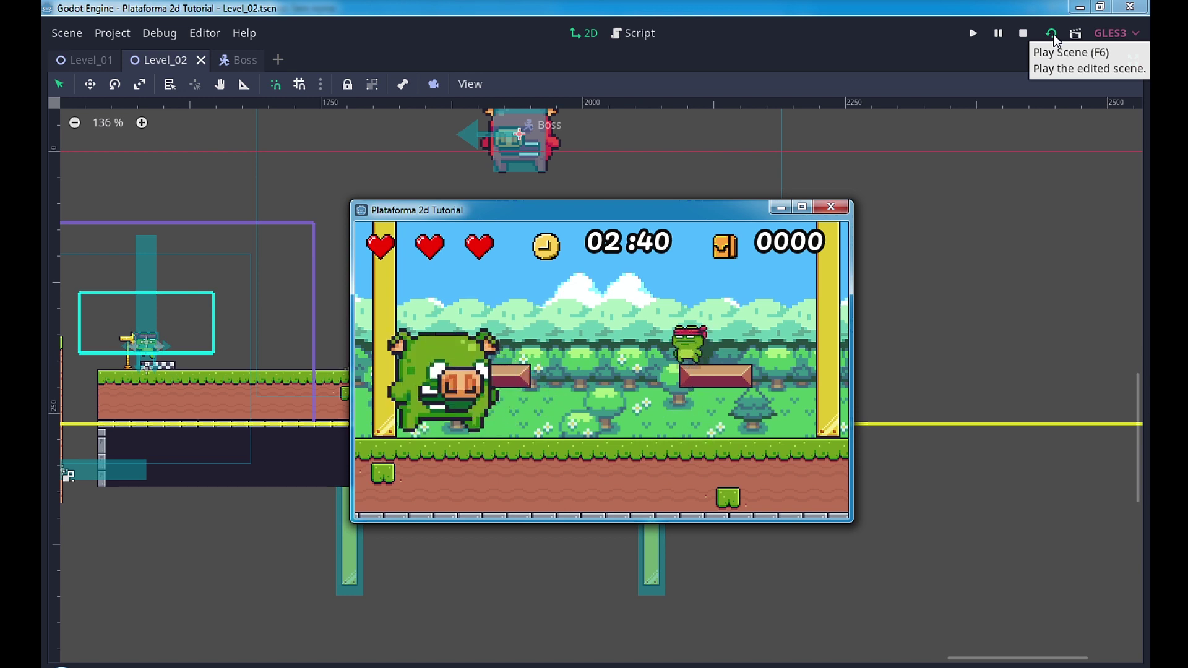
{"action": "key", "text": "space"}
{"action": "key", "text": "Left"}
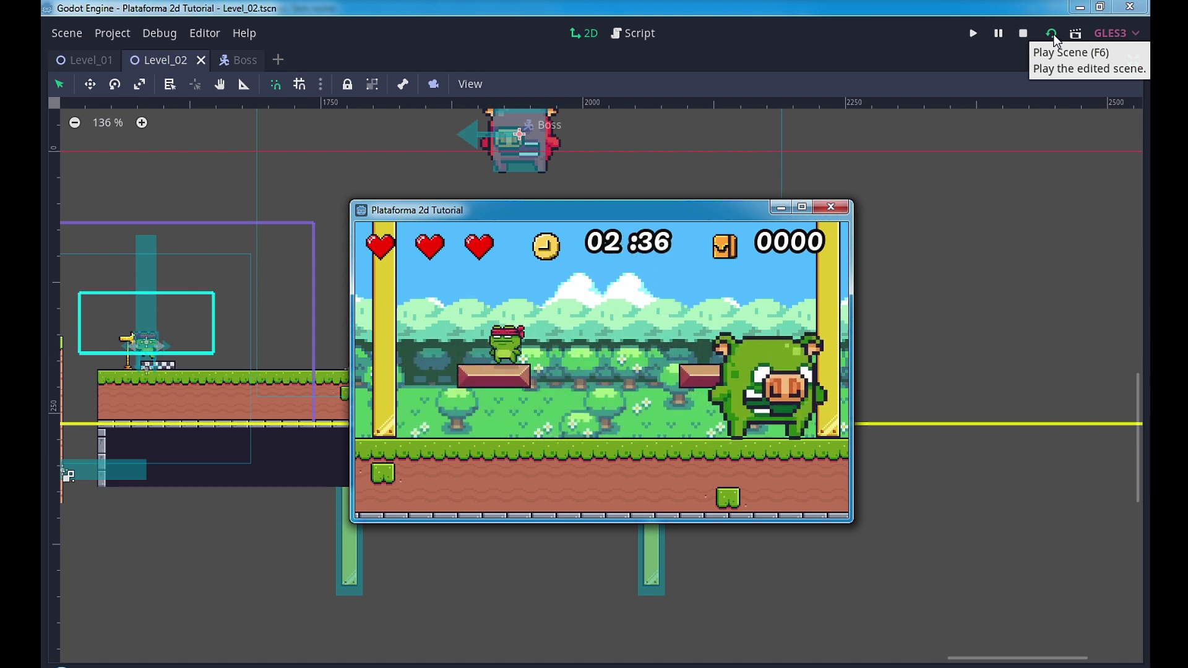
{"action": "key", "text": "Right"}
{"action": "key", "text": "space"}
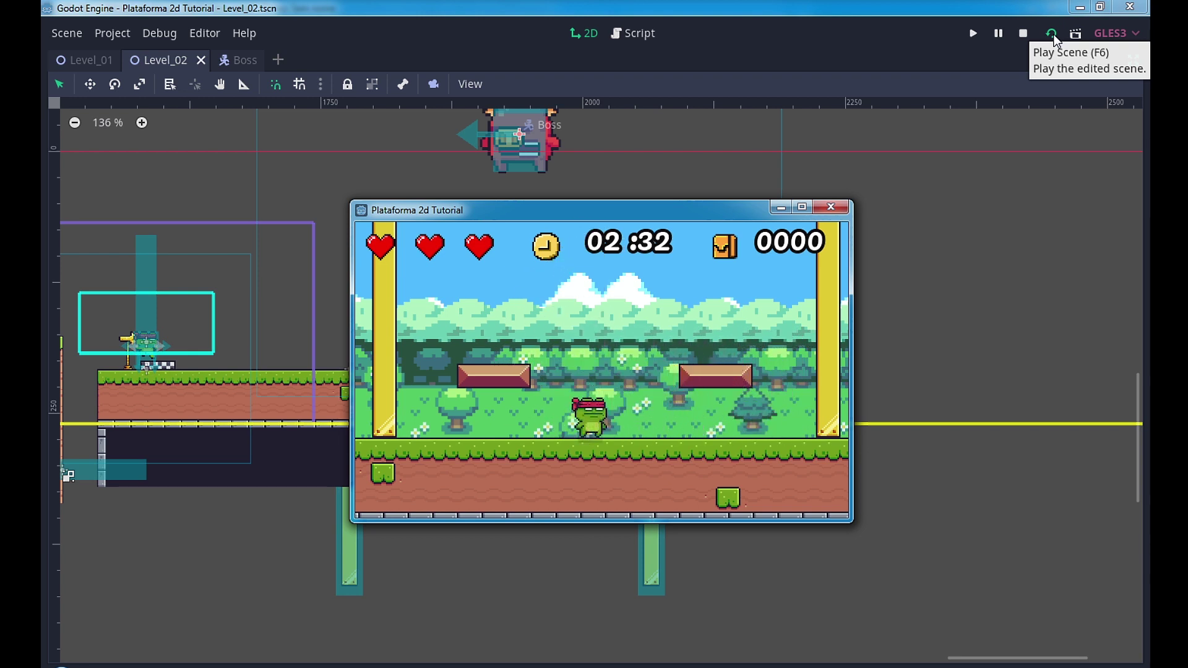
{"action": "left_click", "coordinate": [836, 208]}
Save and run the scene, running the frog into the boss arena onto the right platform
{"action": "left_click", "coordinate": [1056, 38]}
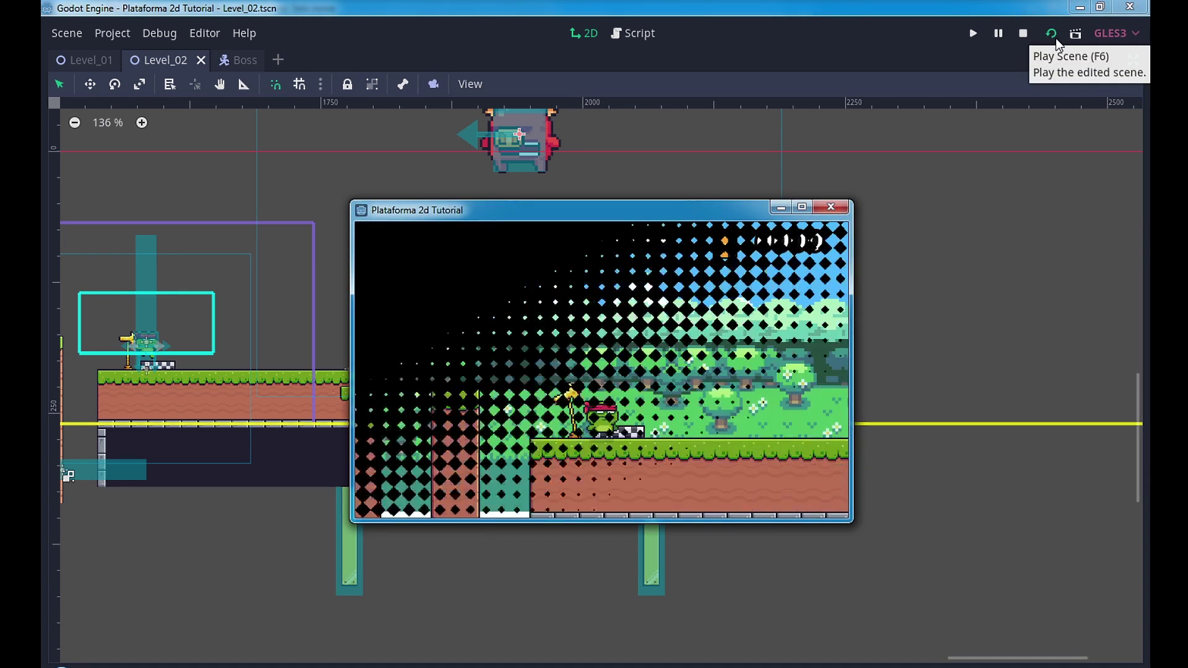
{"action": "key", "text": "Right"}
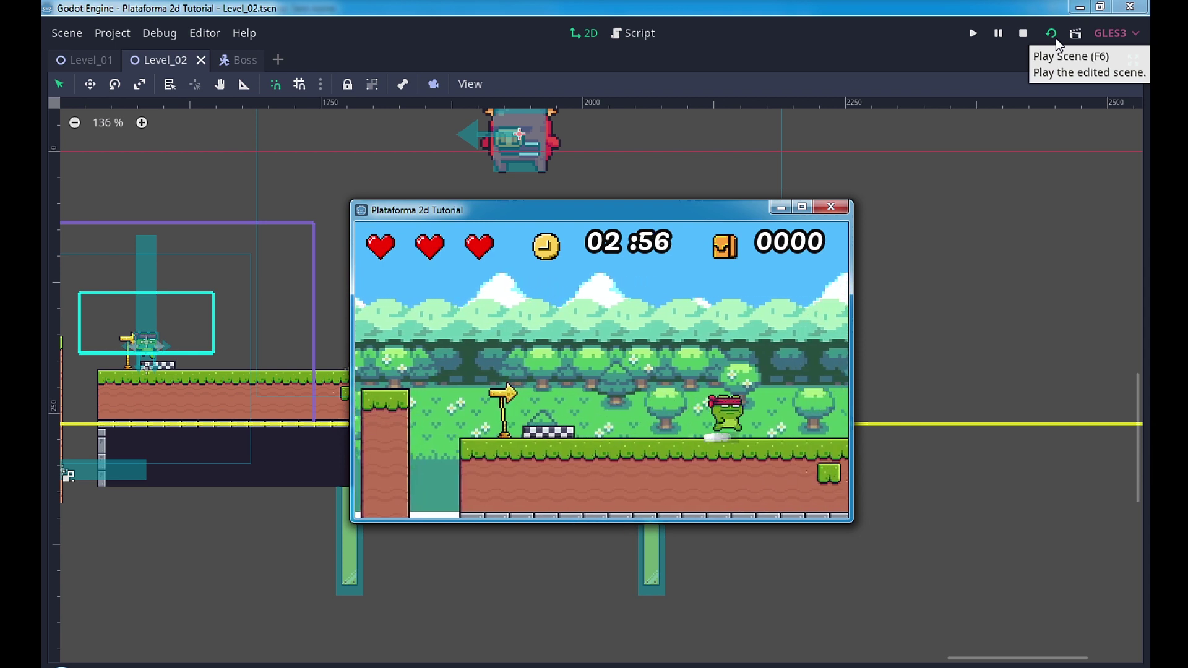
{"action": "key", "text": "Right"}
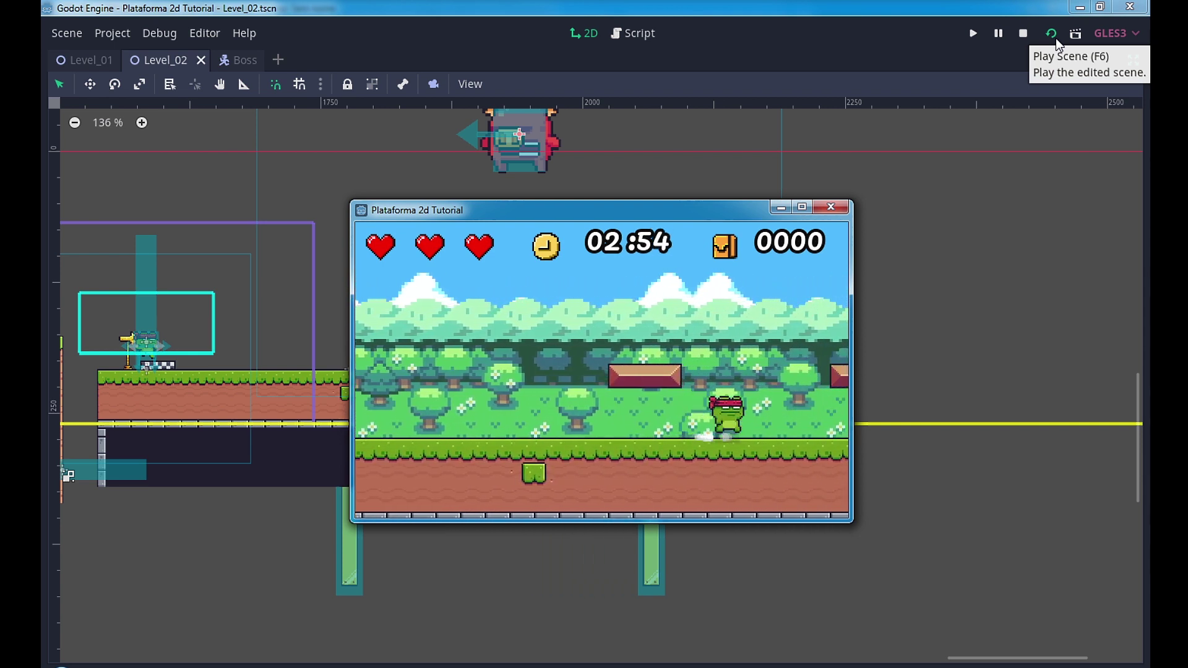
{"action": "key", "text": "Right"}
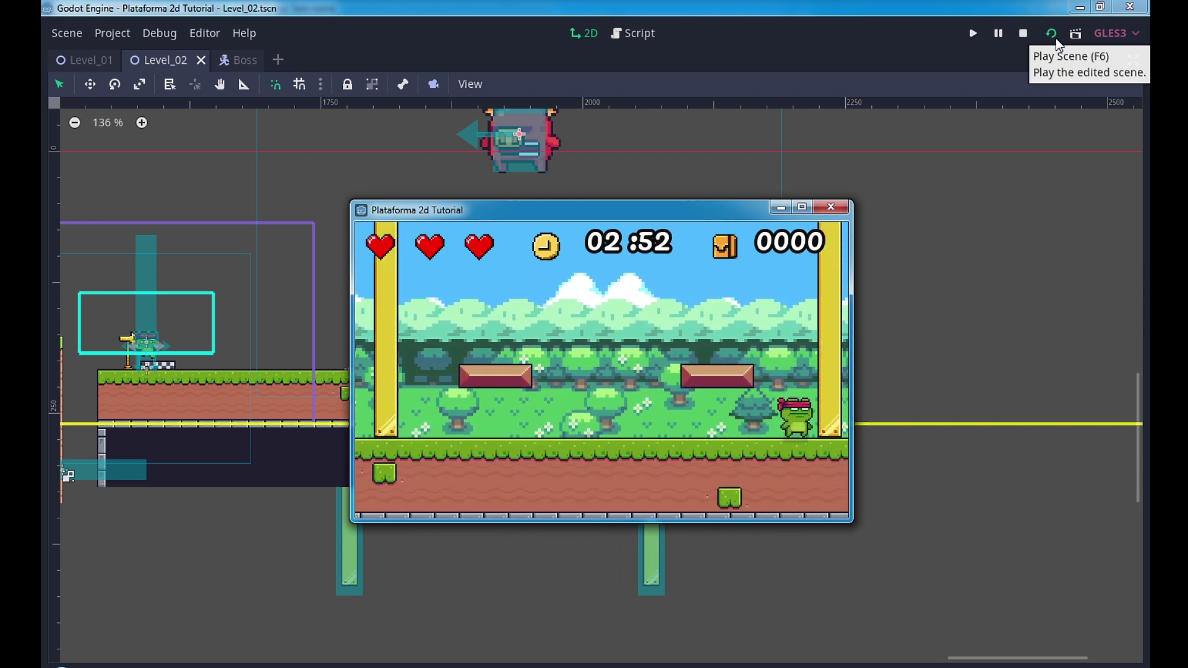
{"action": "key", "text": "space"}
{"action": "key", "text": "Left"}
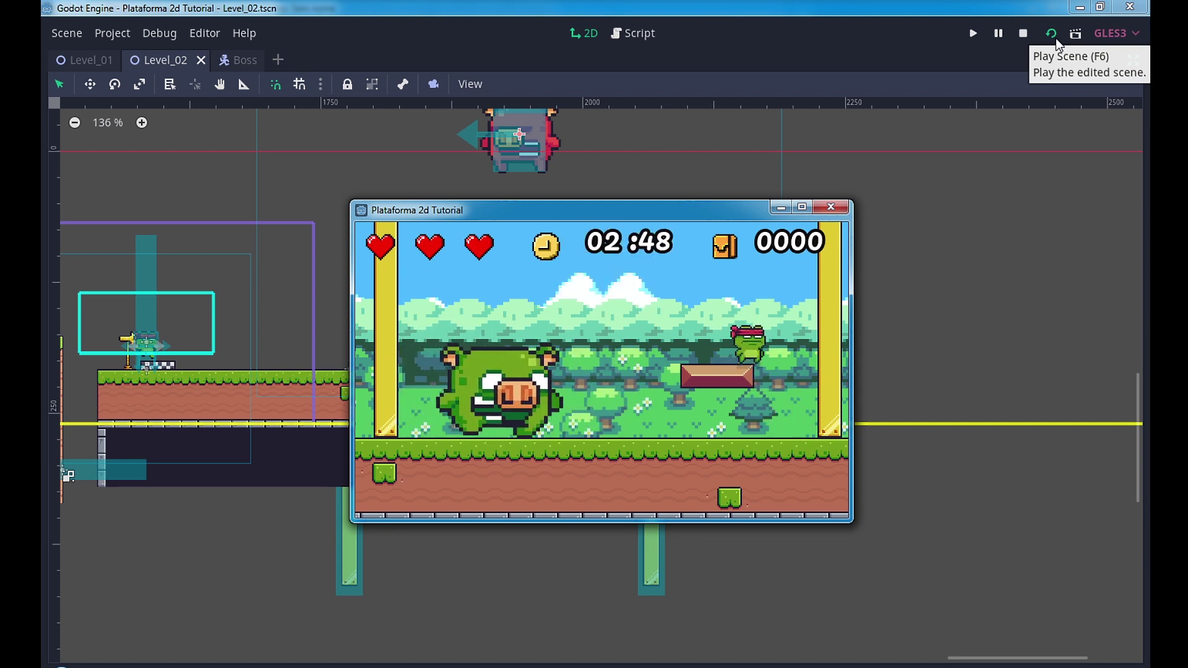
Hop between the left and right platforms to line up jumps at the boss
{"action": "key", "text": "space"}
{"action": "key", "text": "Left"}
{"action": "key", "text": "Left"}
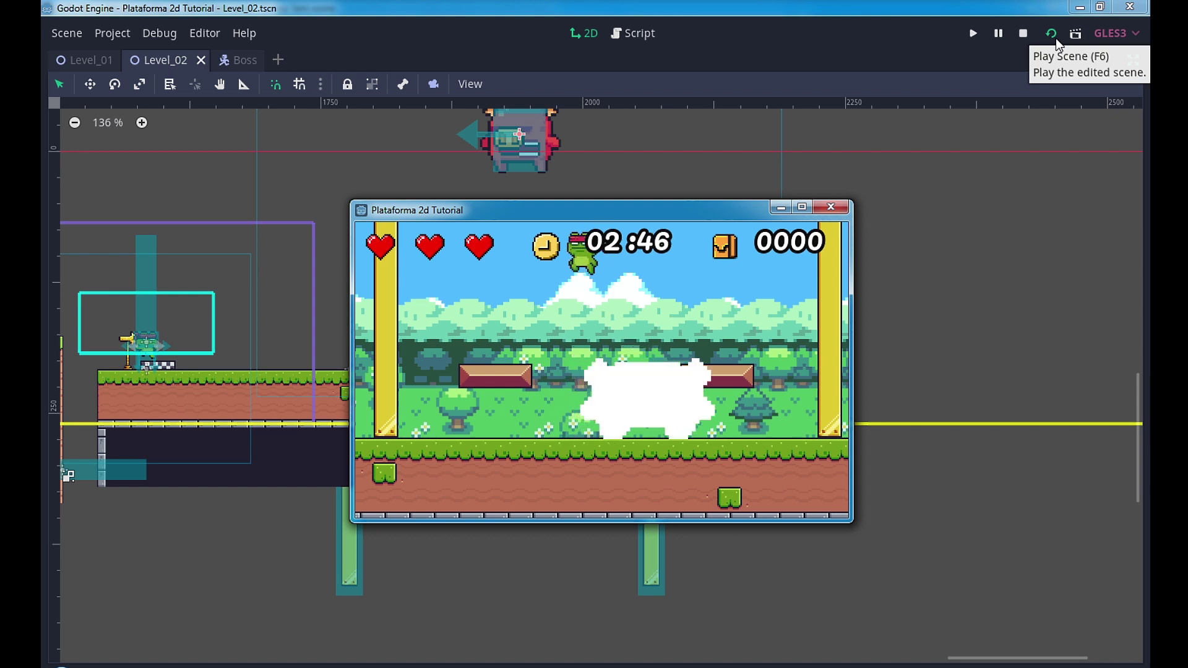
{"action": "key", "text": "Right"}
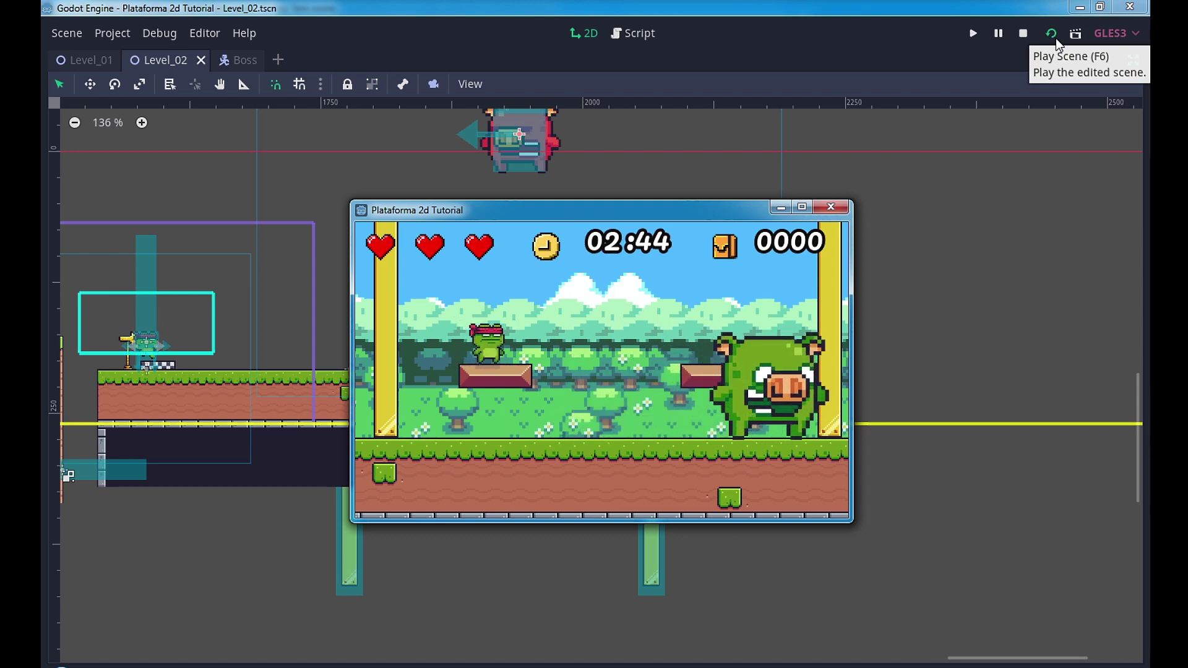
{"action": "key", "text": "space"}
{"action": "key", "text": "Right"}
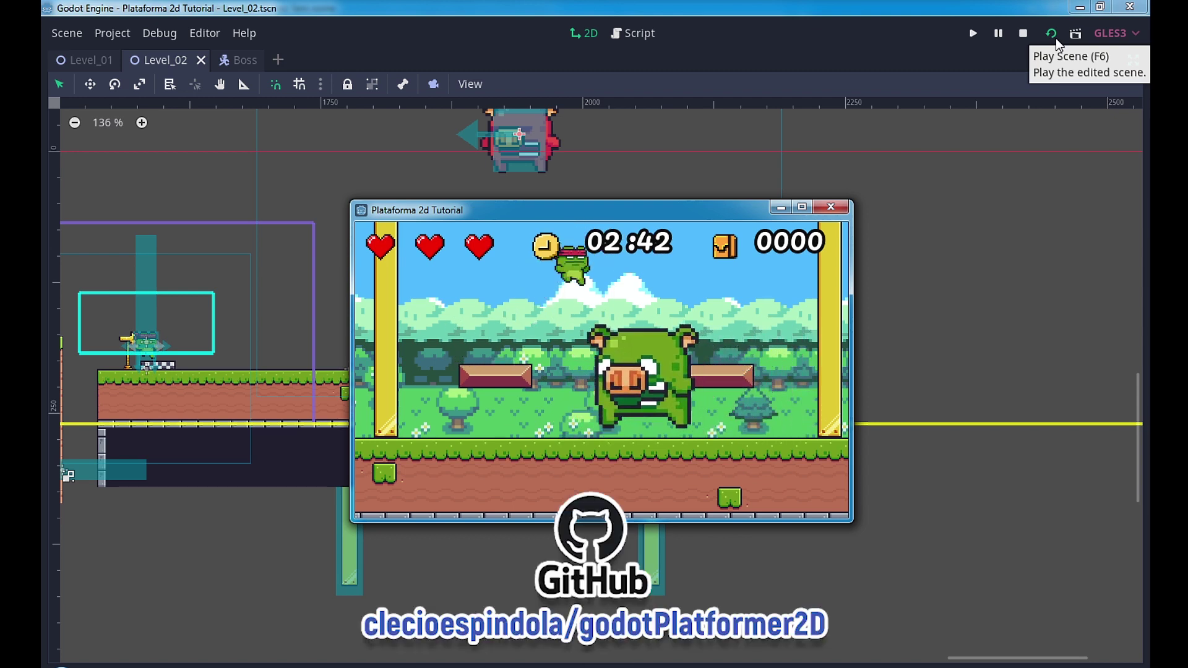
{"action": "key", "text": "Left"}
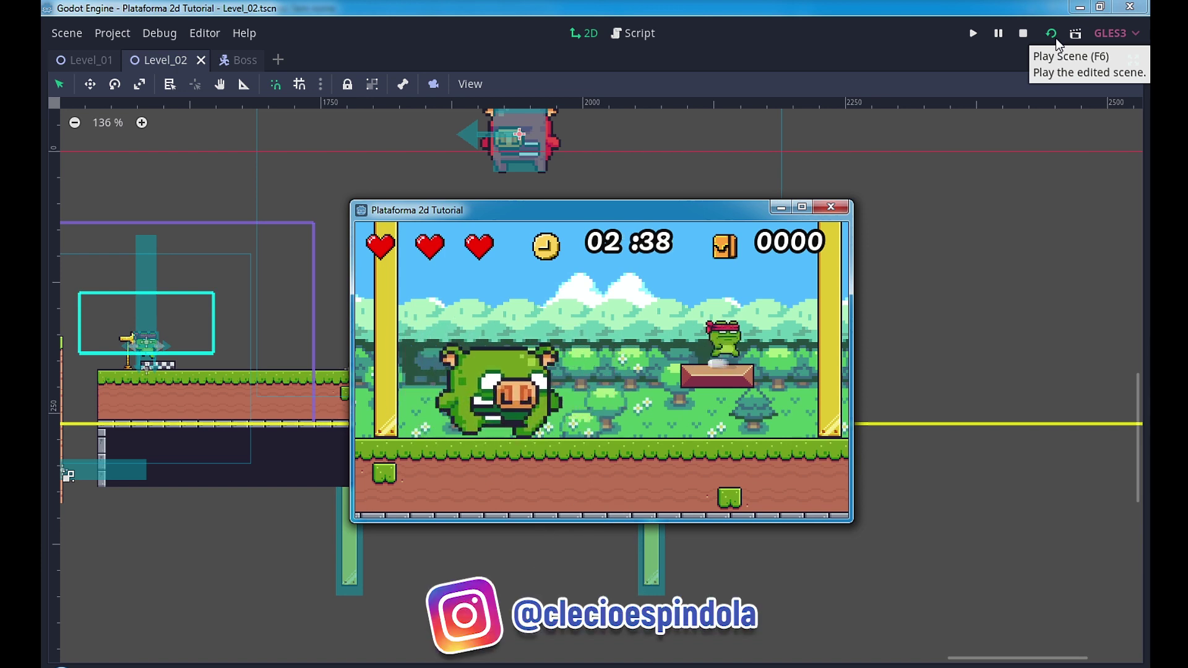
{"action": "key", "text": "Left"}
{"action": "key", "text": "space"}
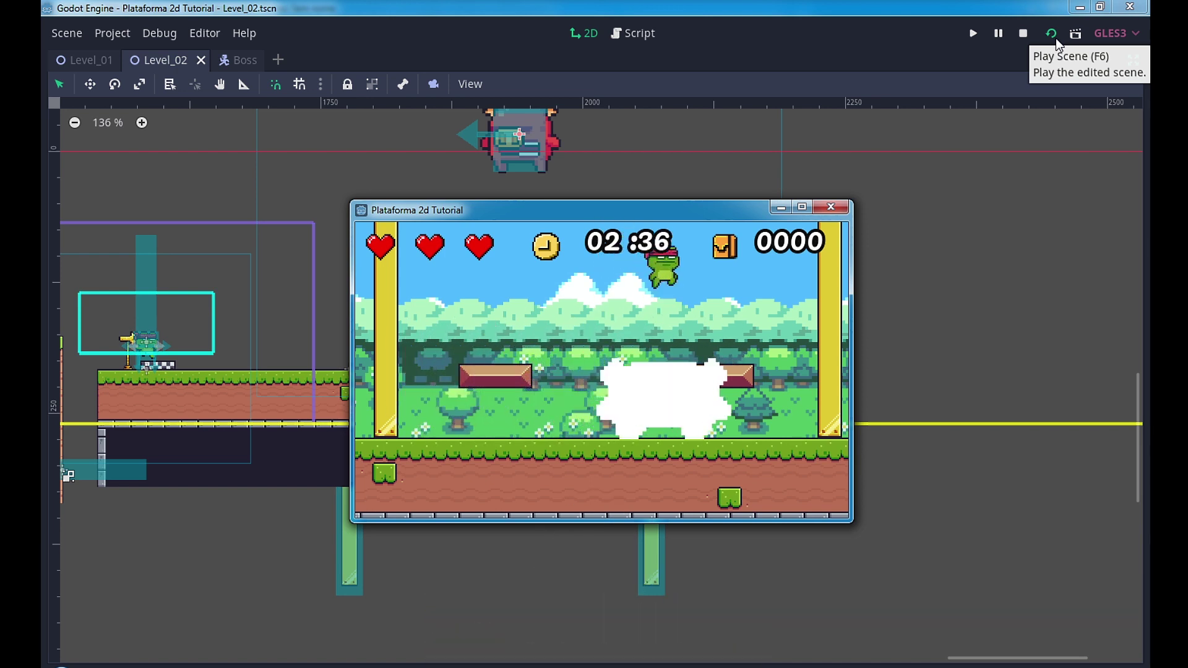
Land the final stomps on the boss and confirm it is removed, leaving the frog alone
{"action": "key", "text": "Left"}
{"action": "key", "text": "space"}
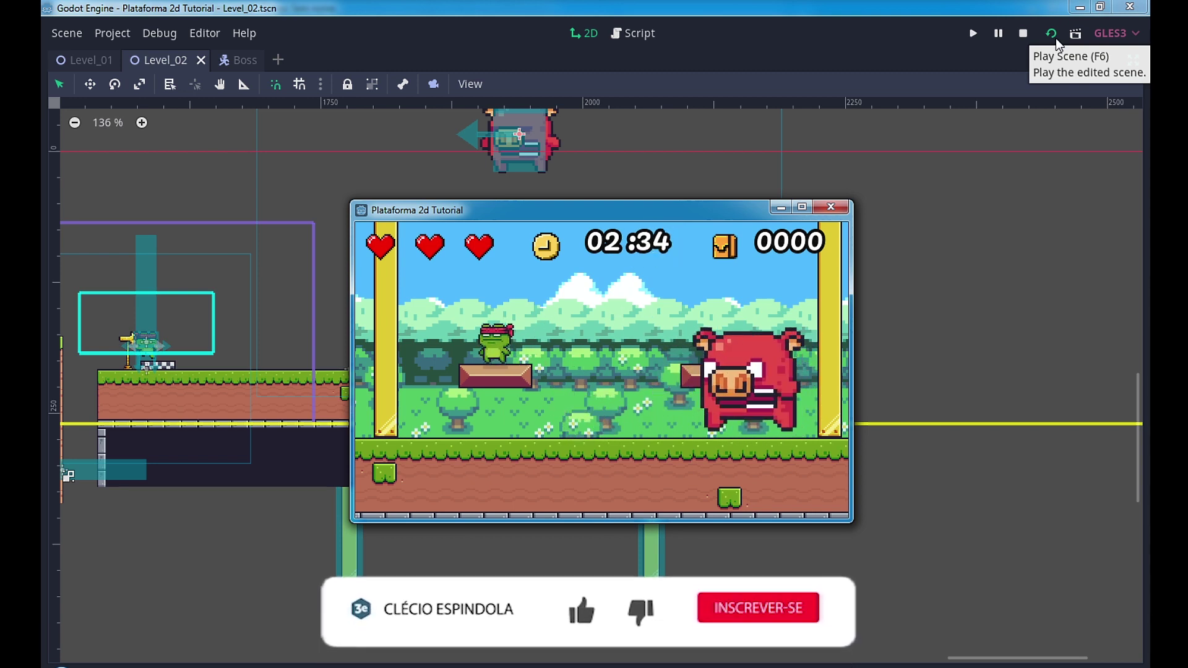
{"action": "key", "text": "Right"}
{"action": "key", "text": "space"}
{"action": "key", "text": "Right"}
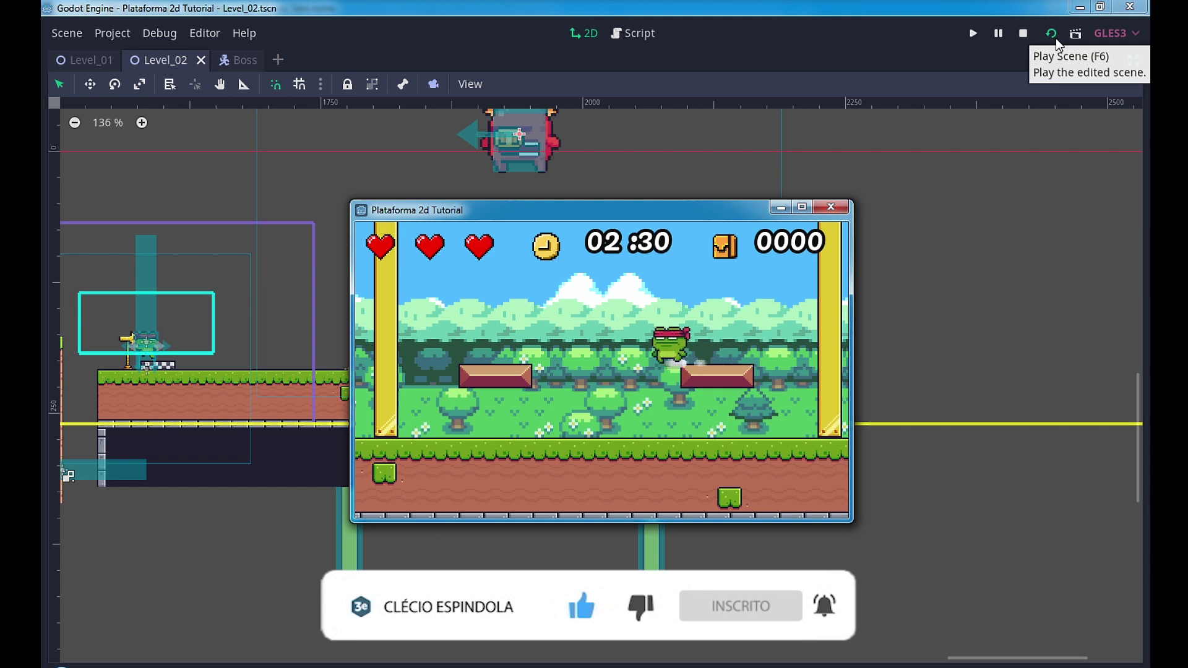
{"action": "key", "text": "Right"}
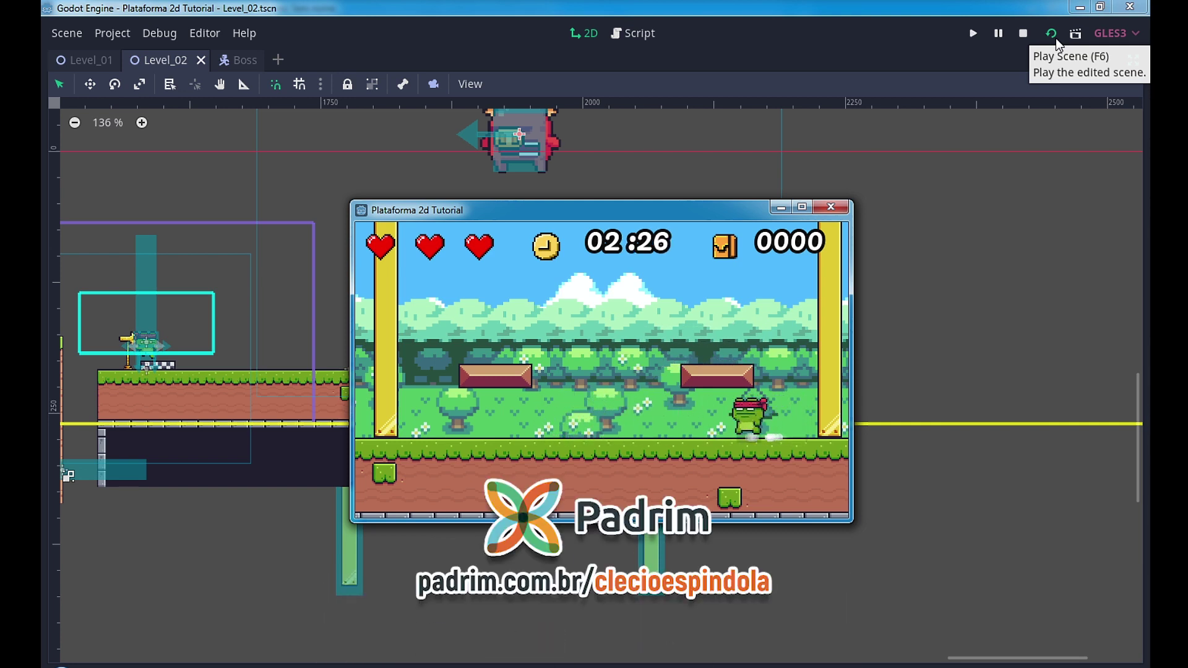
{"action": "key", "text": "Left"}
{"action": "key", "text": "space"}
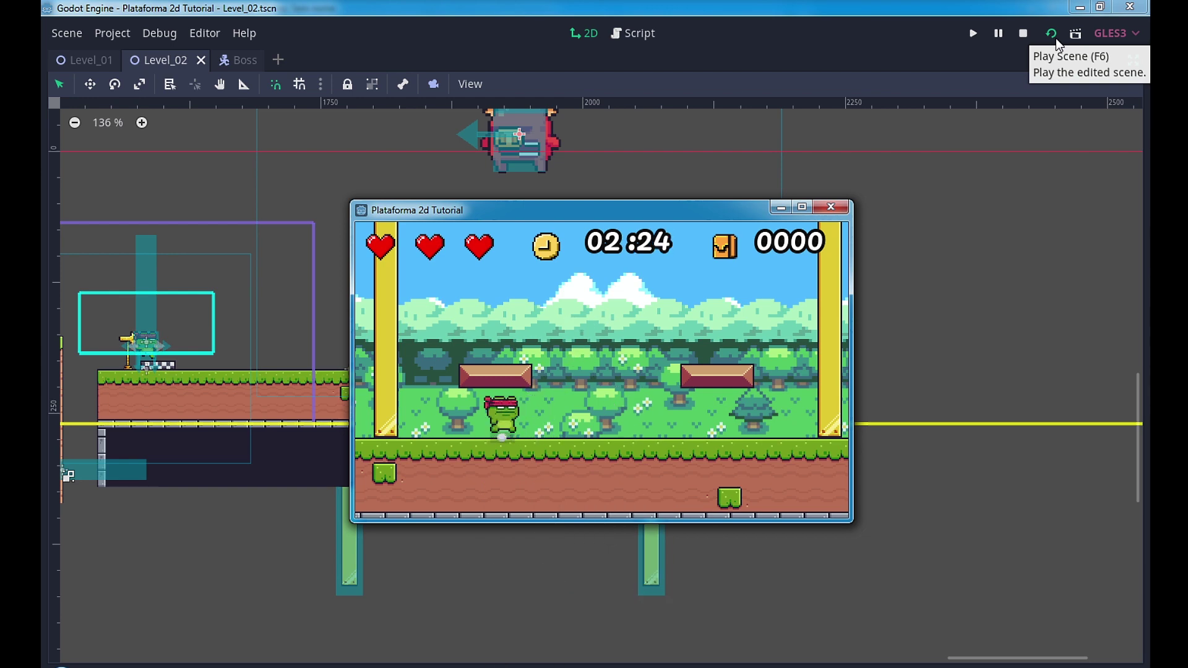